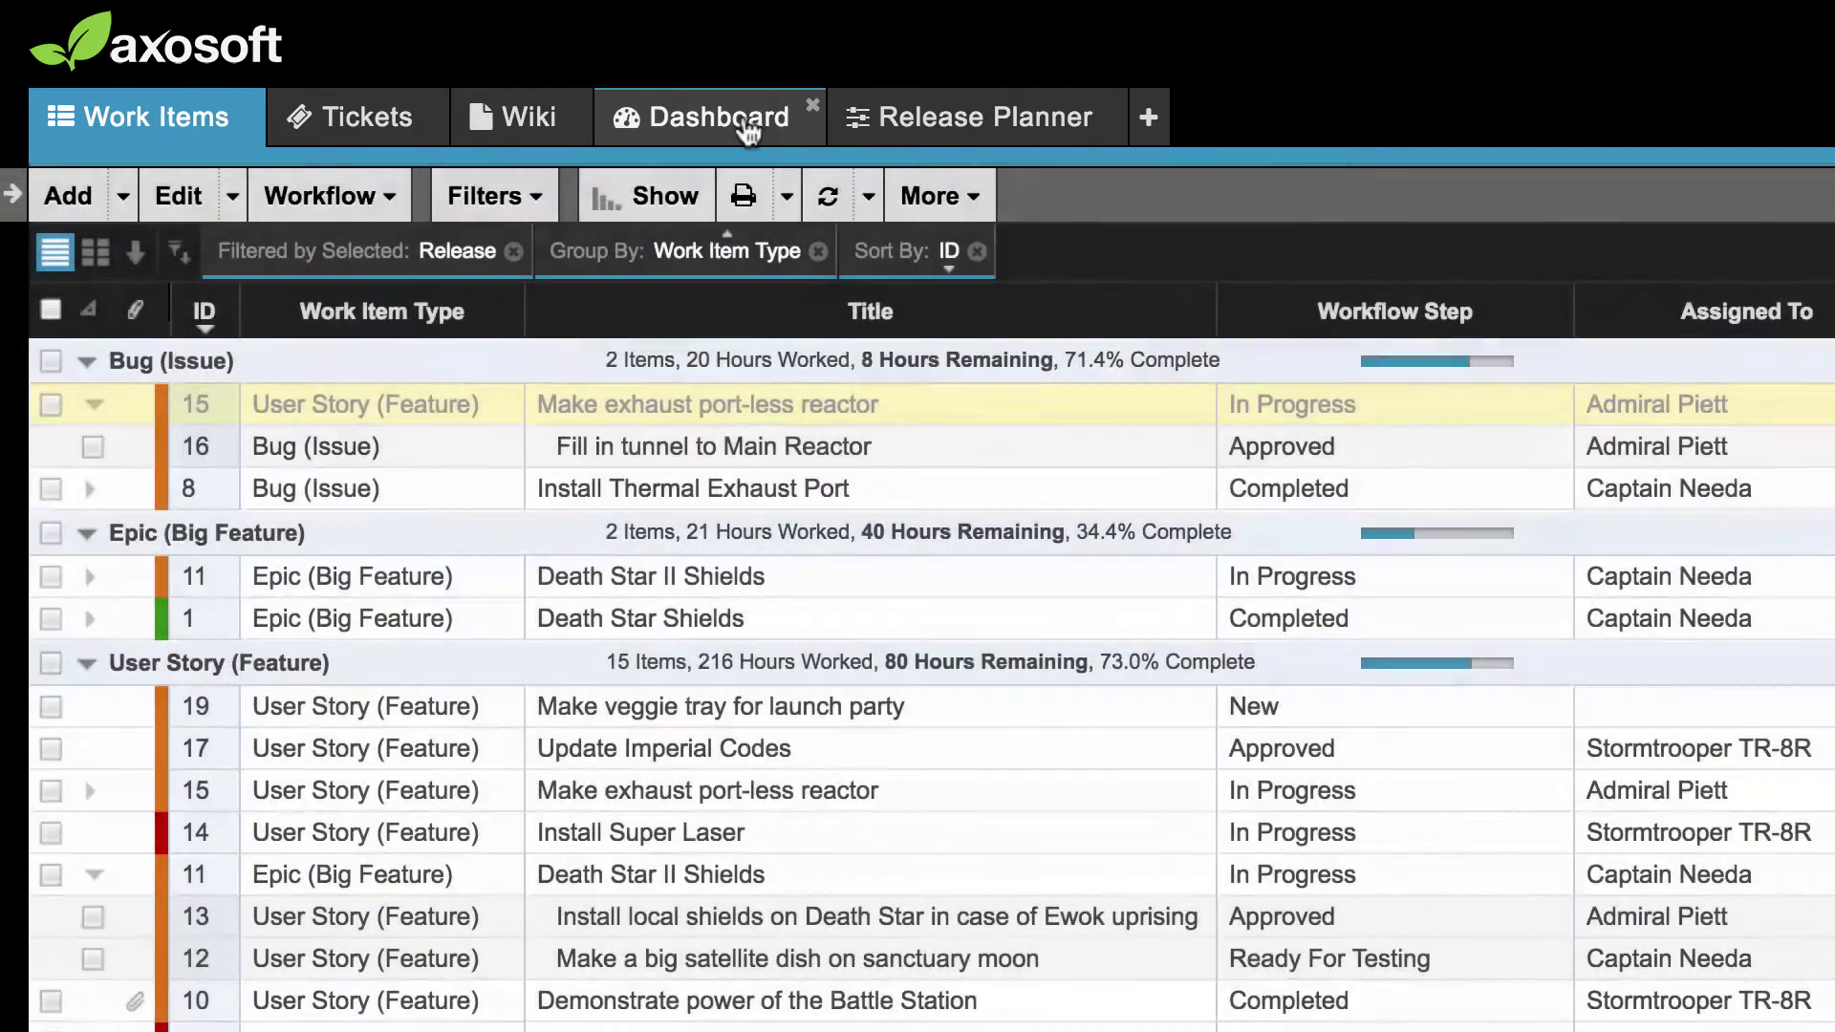
# Step: Look through the team dashboard and release planning views, then return to the work item list
pyautogui.click(748, 129)
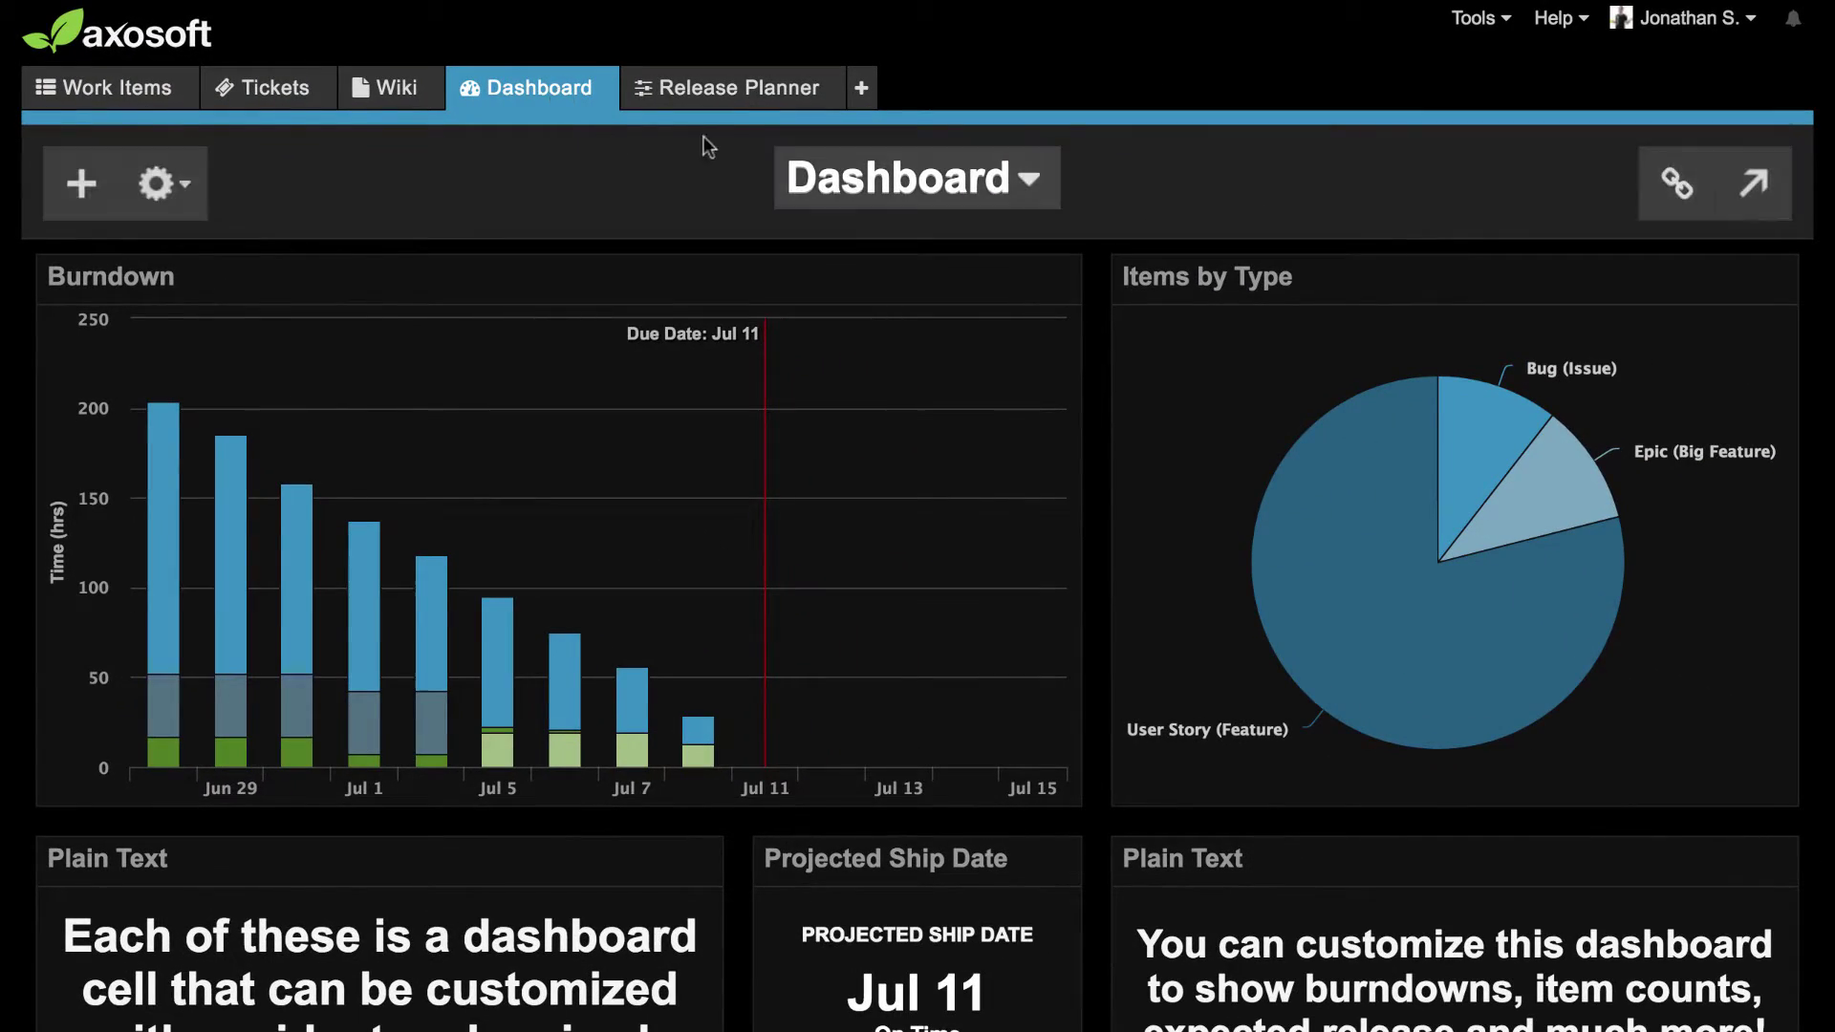
pyautogui.click(765, 94)
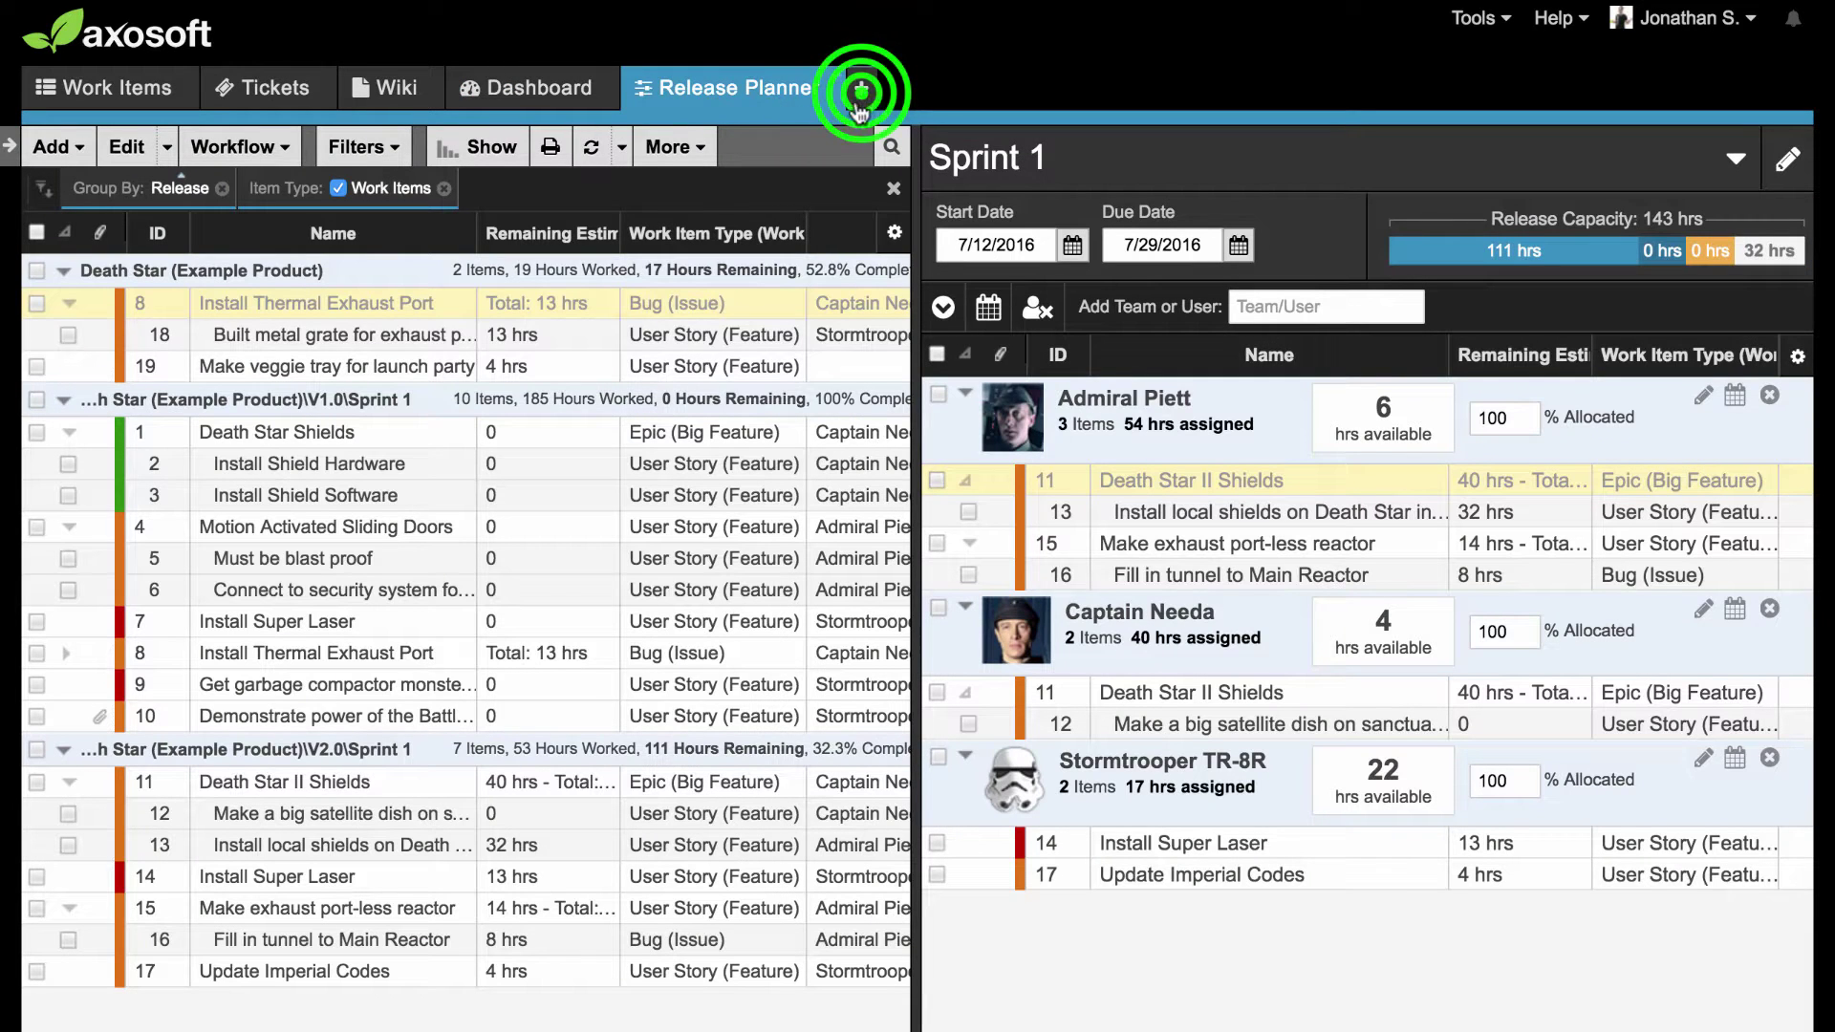
pyautogui.click(861, 88)
pyautogui.moveTo(865, 132)
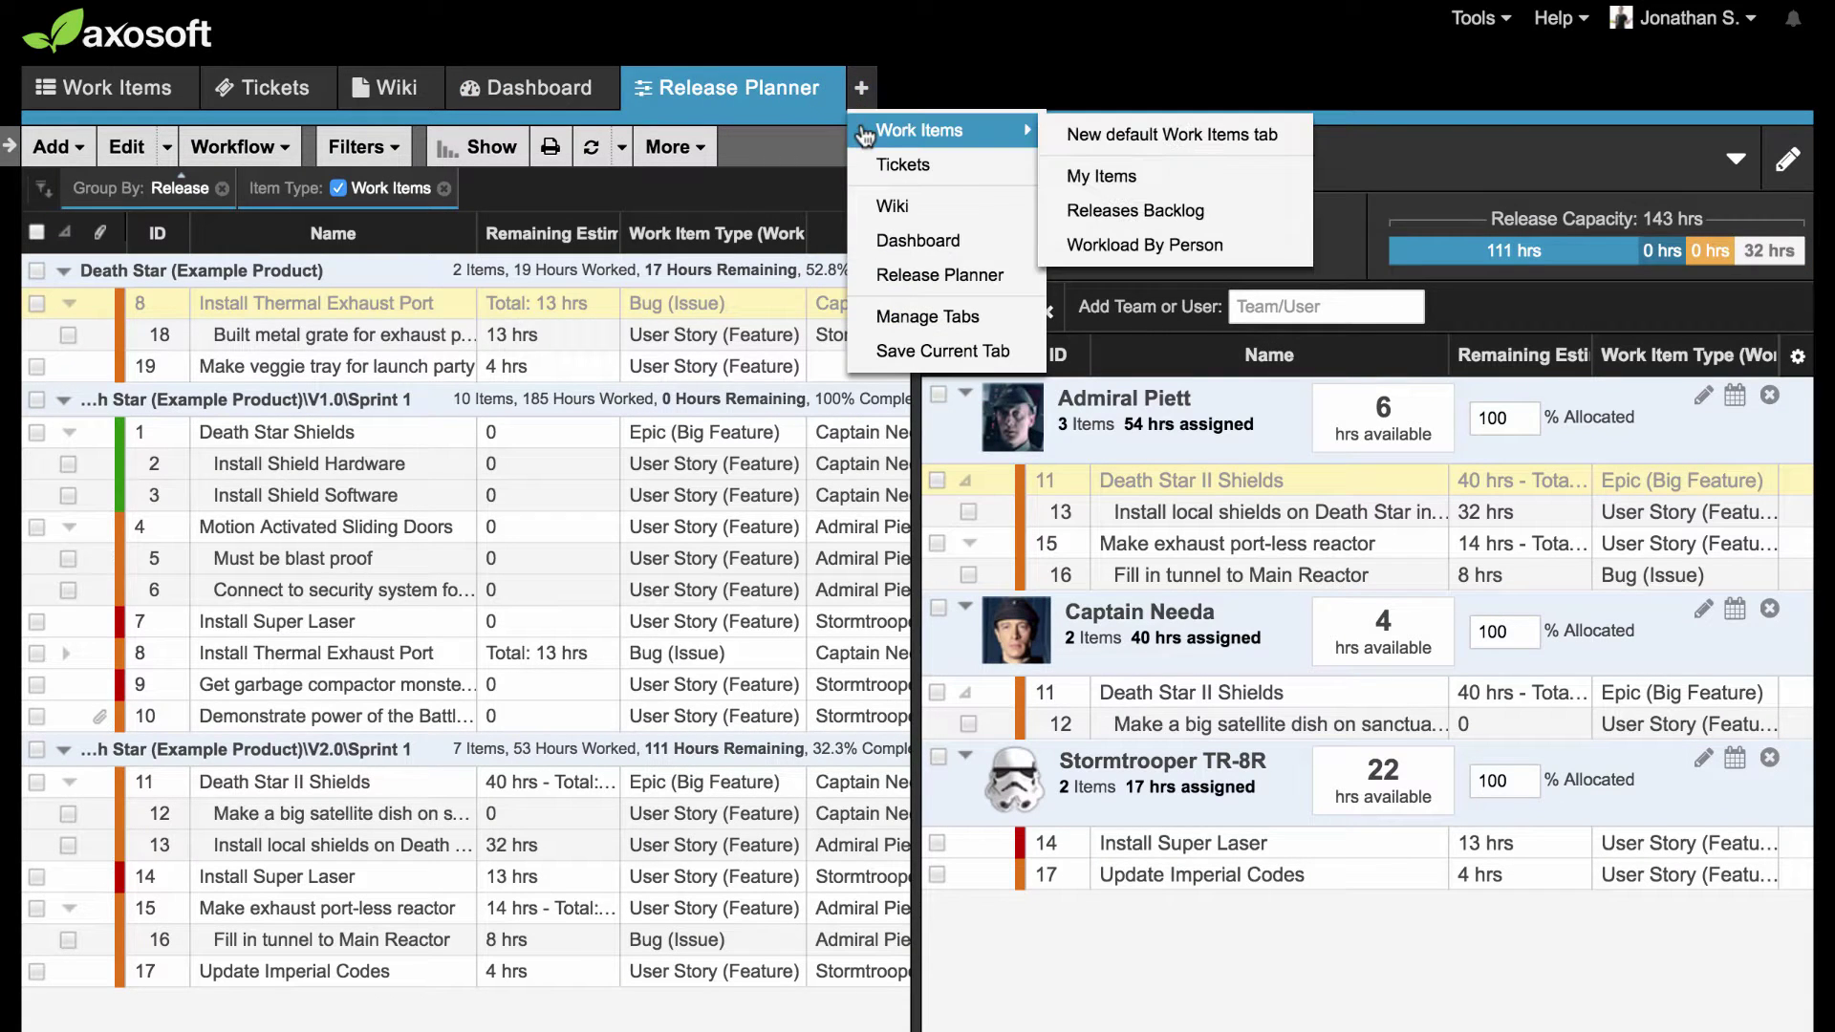
pyautogui.click(794, 153)
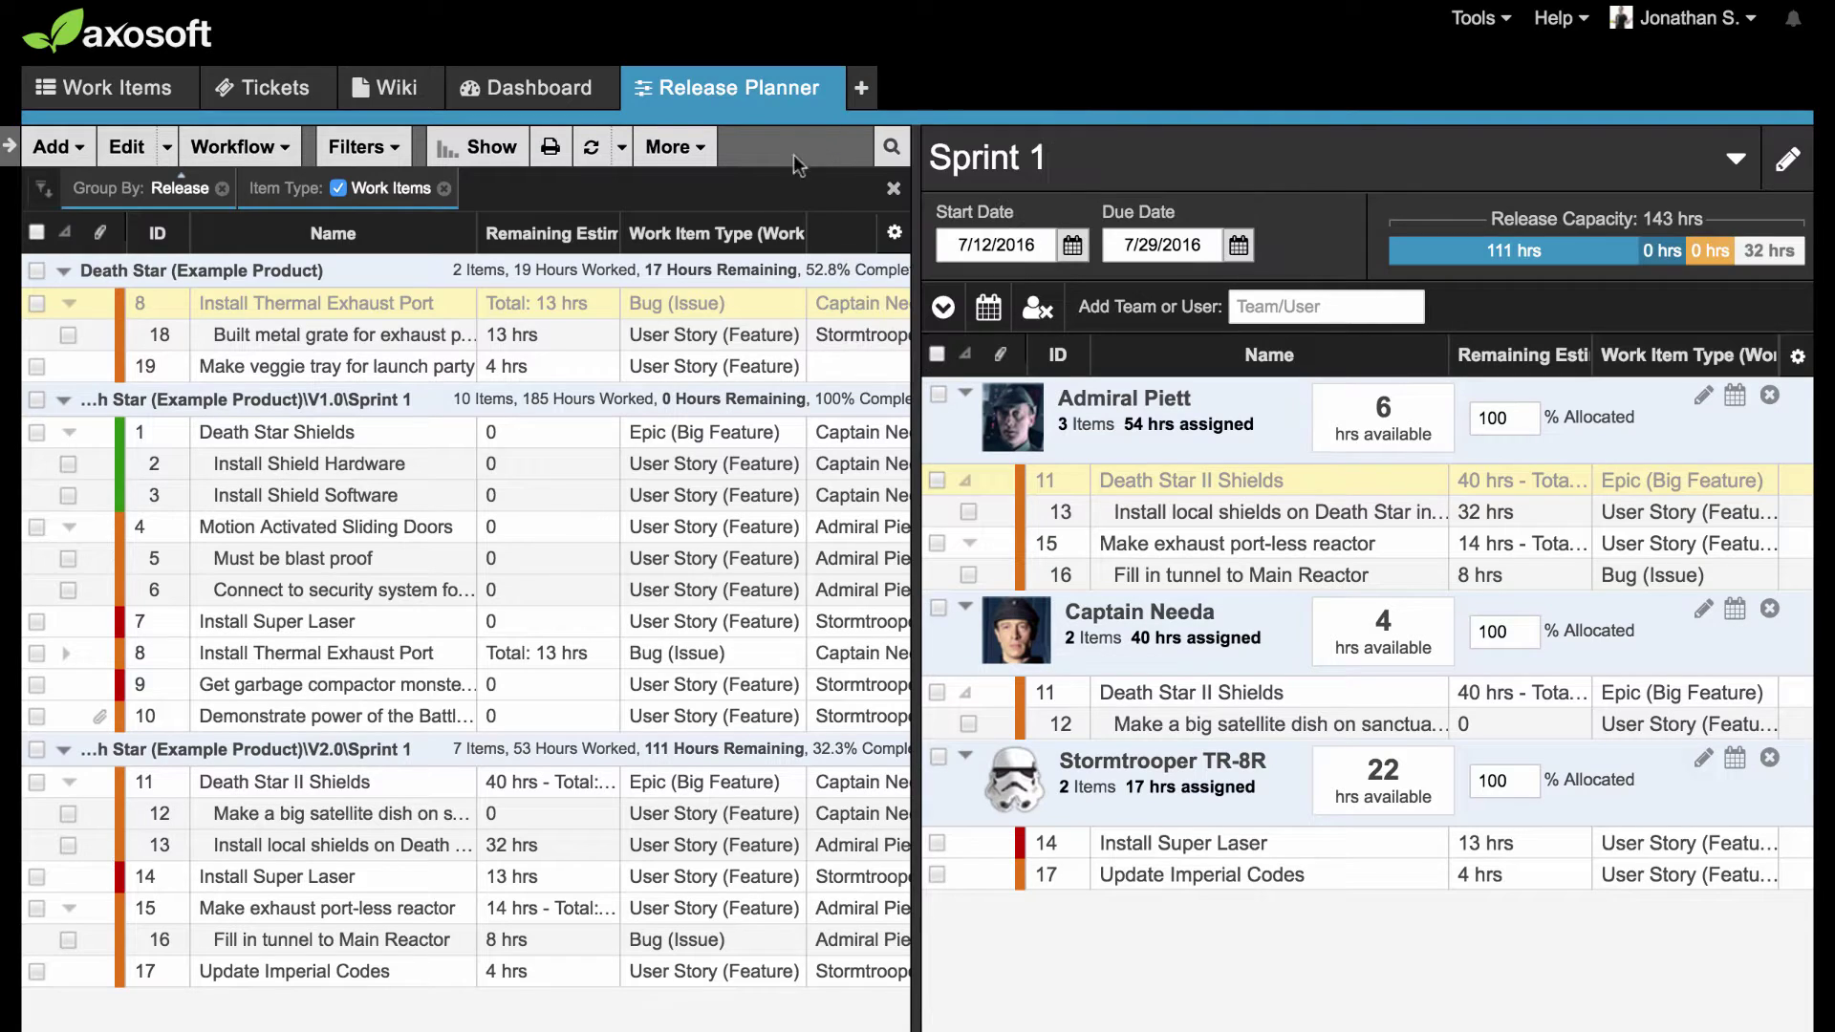
pyautogui.click(158, 103)
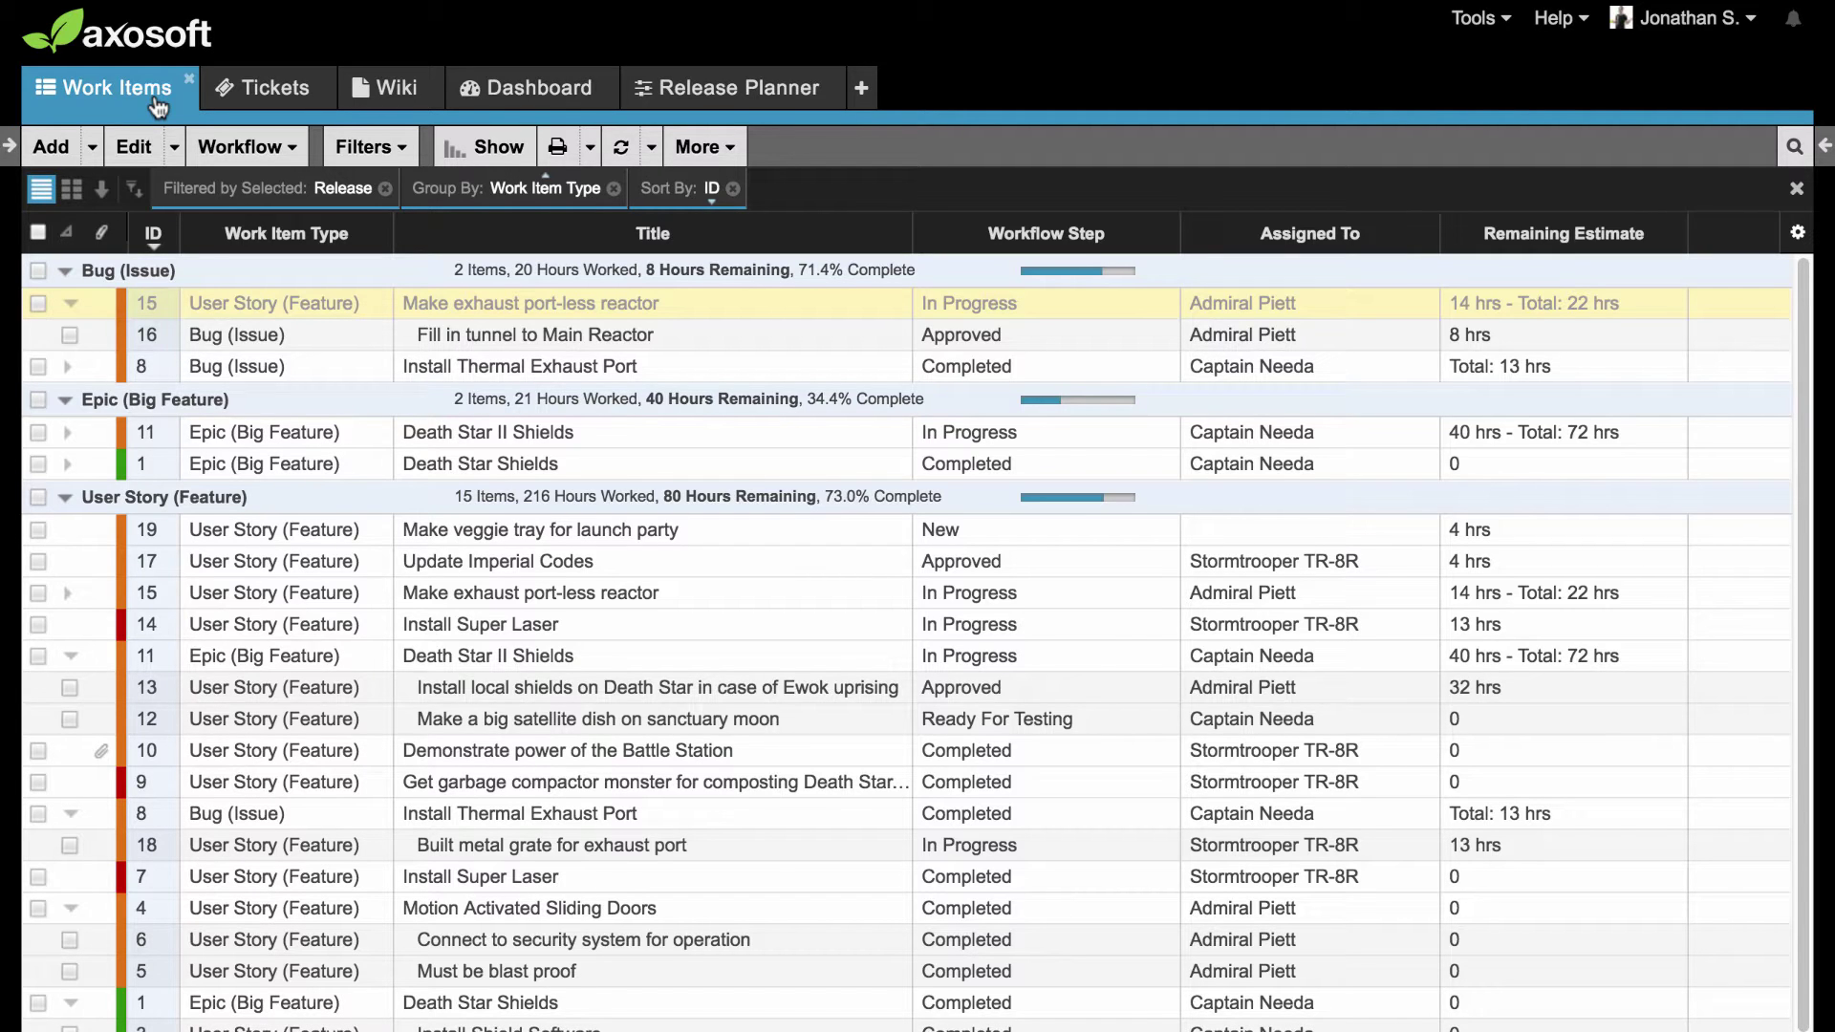
# Step: Show the projects panel and filter work items to V1.0 Sprint 1, then V2.0 Sprint 1
pyautogui.click(10, 146)
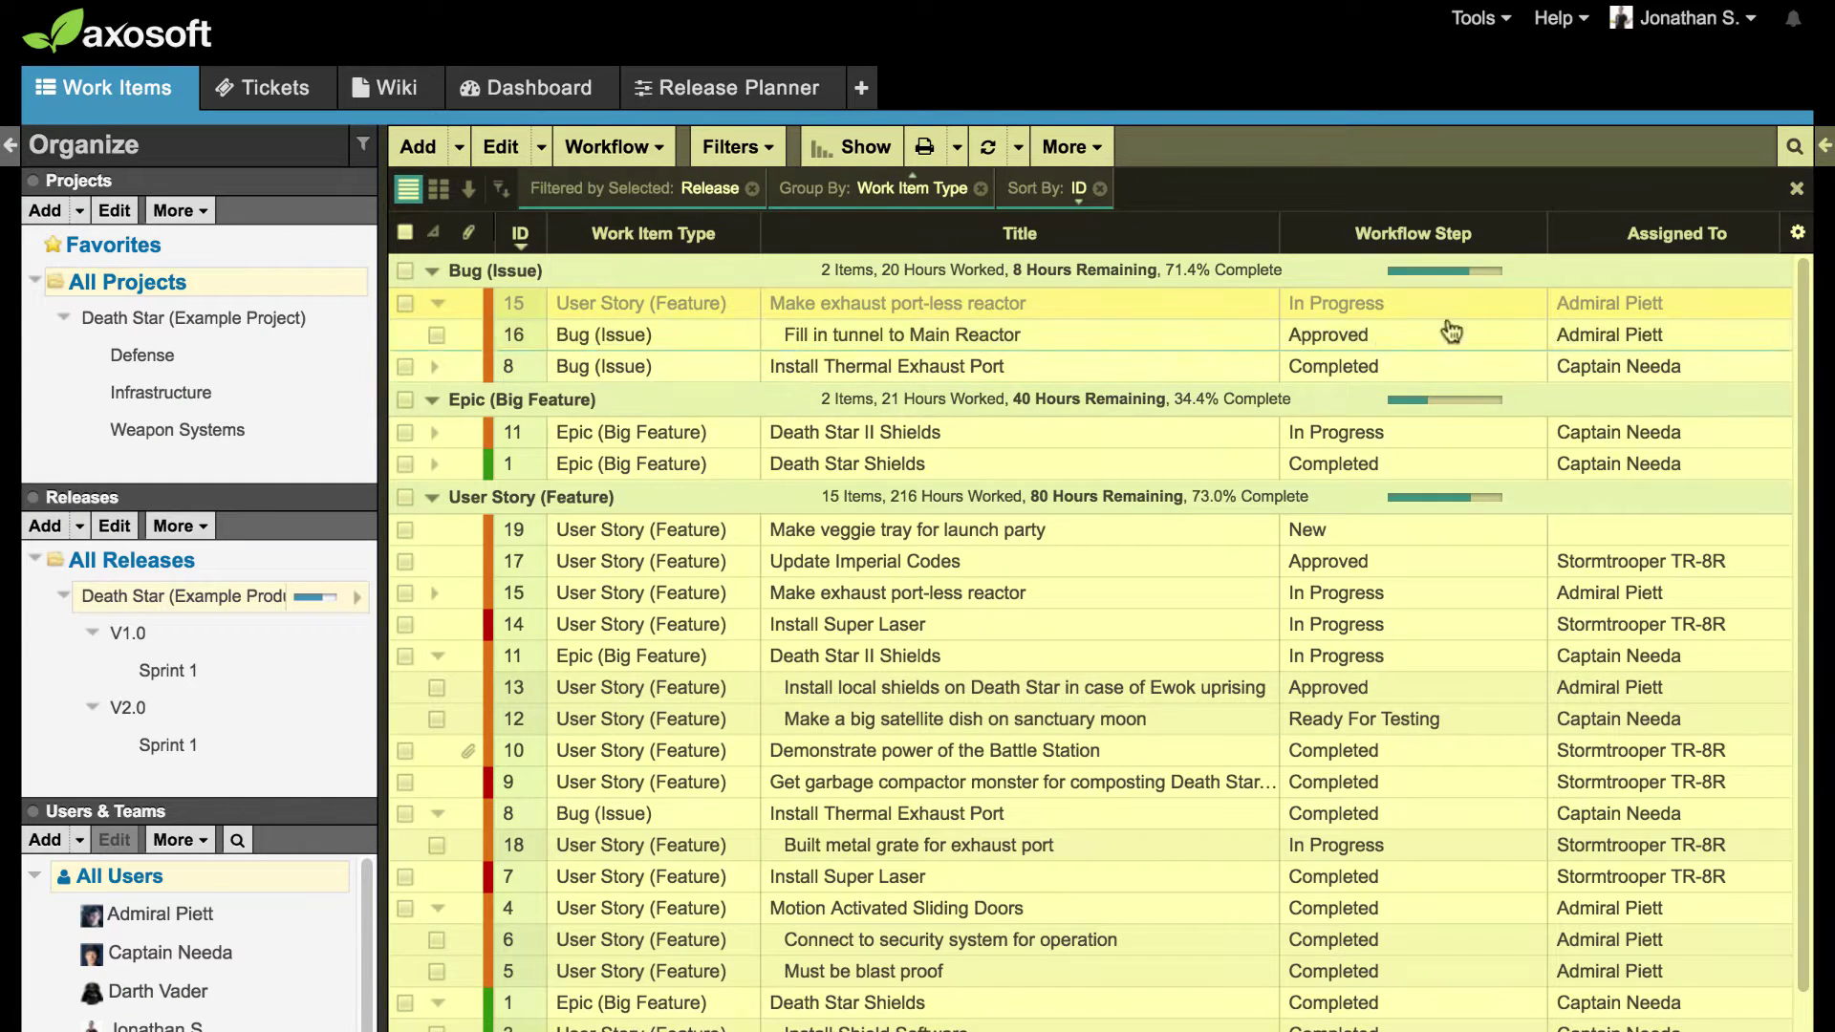
pyautogui.click(1824, 146)
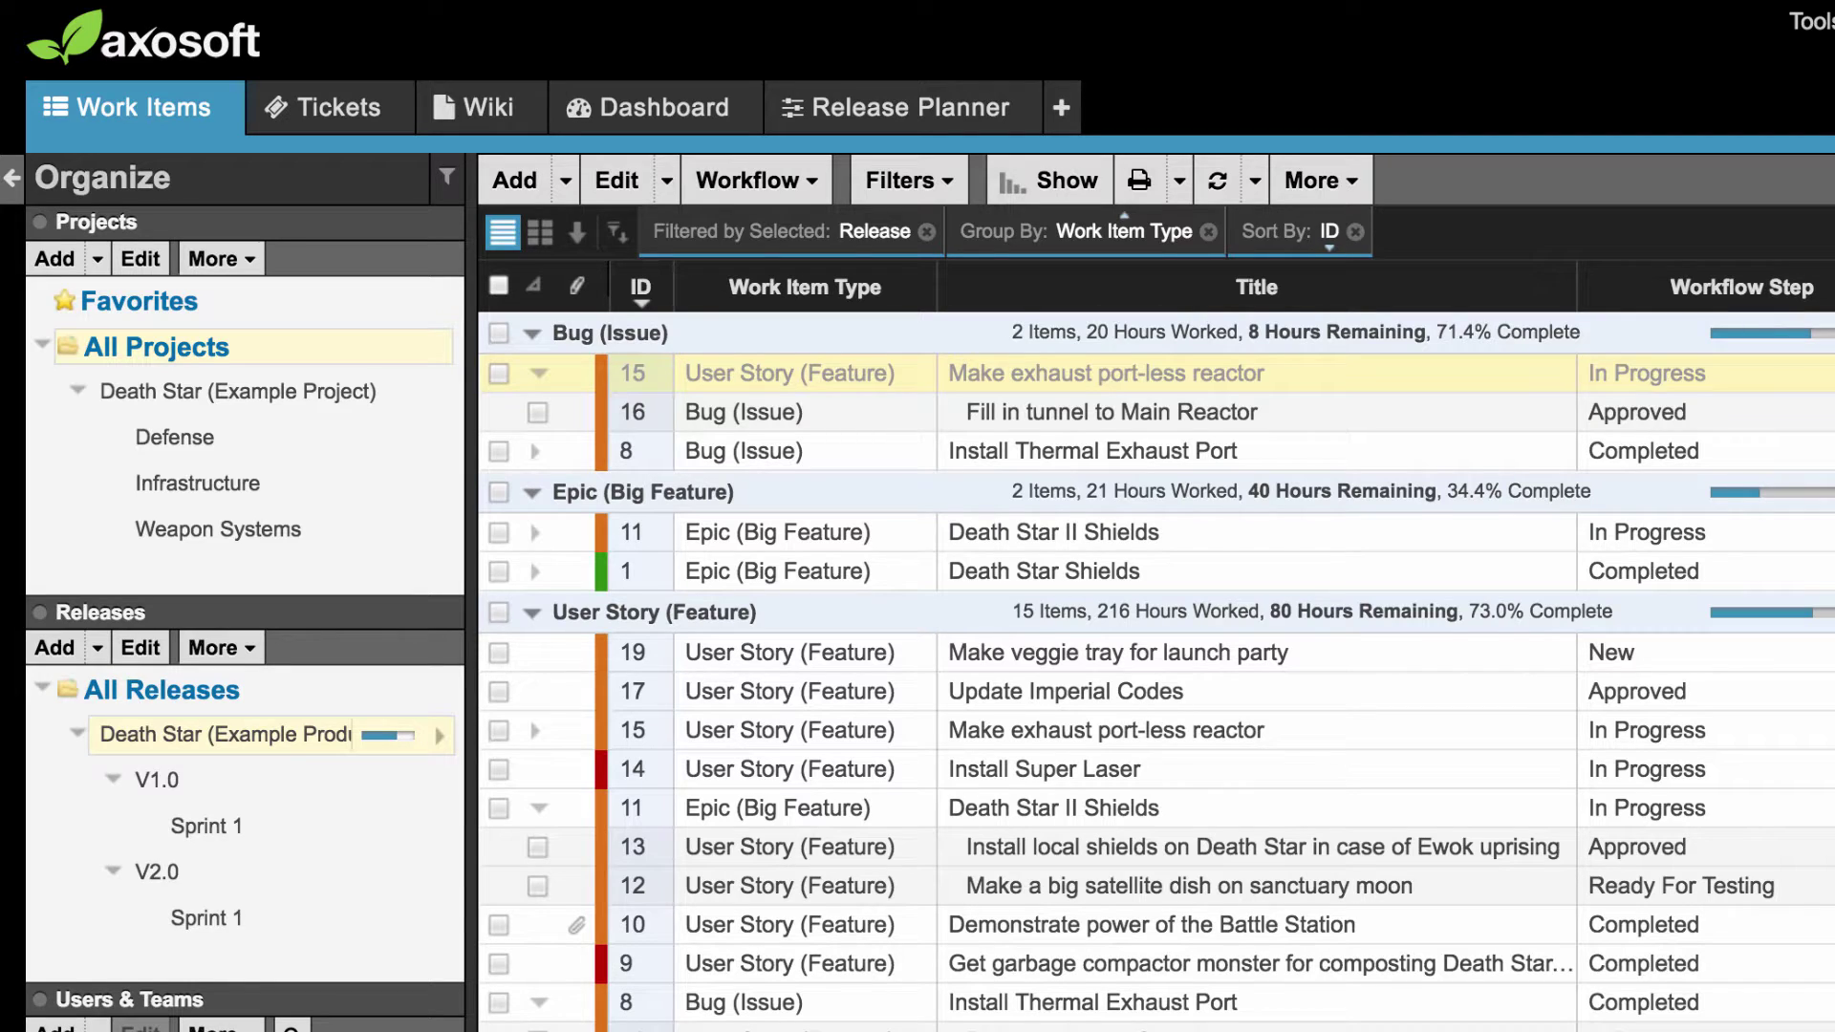
pyautogui.click(239, 827)
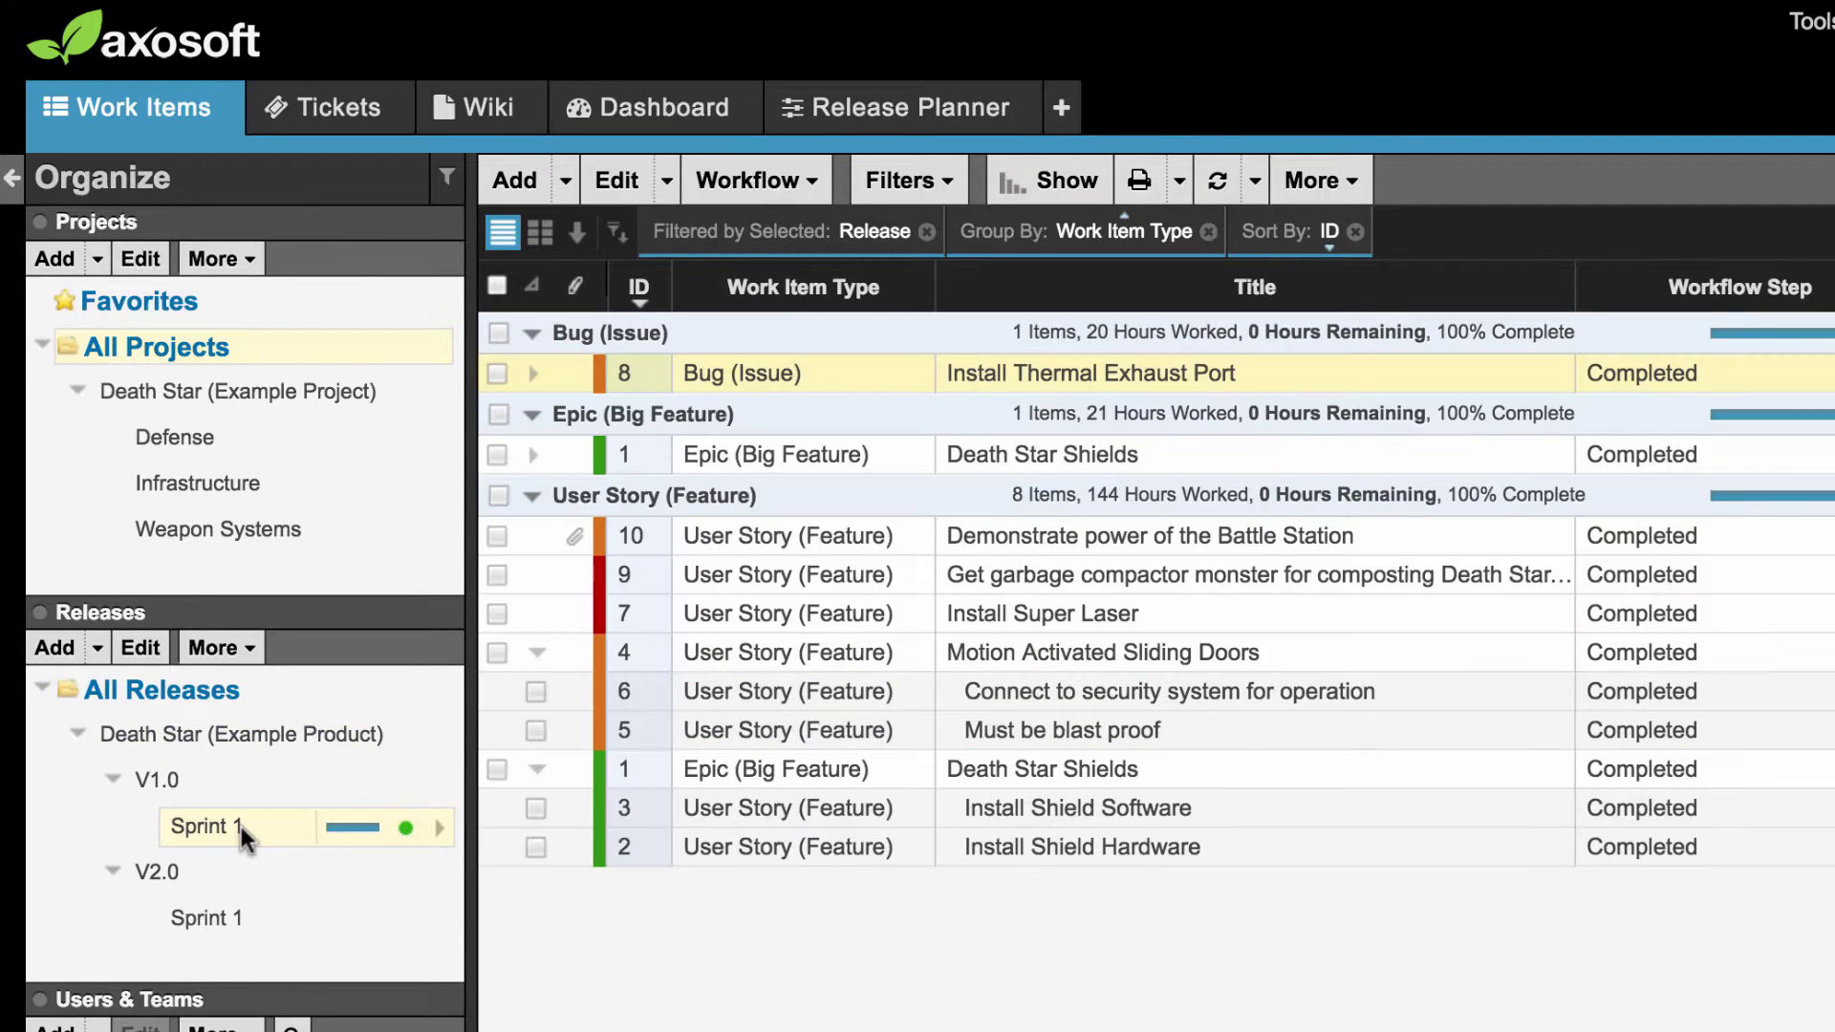
pyautogui.click(226, 923)
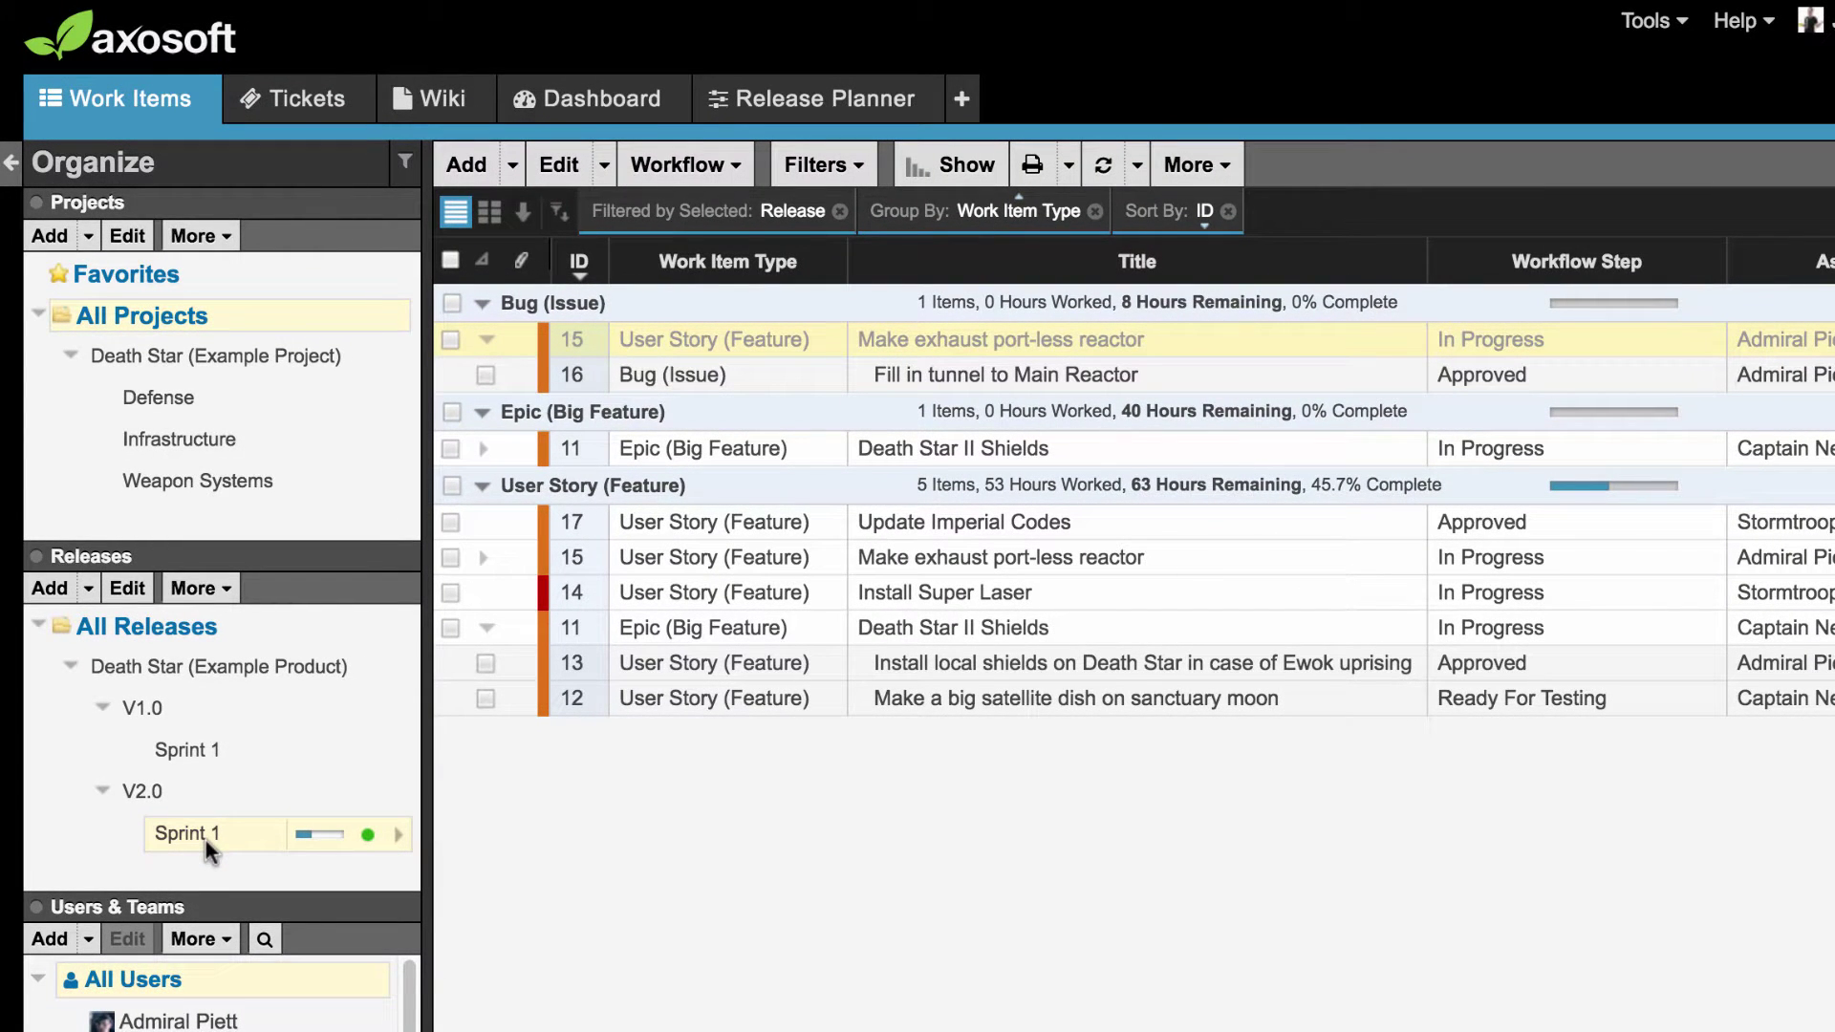
# Step: Show items as Scrum cards, add Subitems to the Details pane, and view Death Star II Shields
pyautogui.click(491, 215)
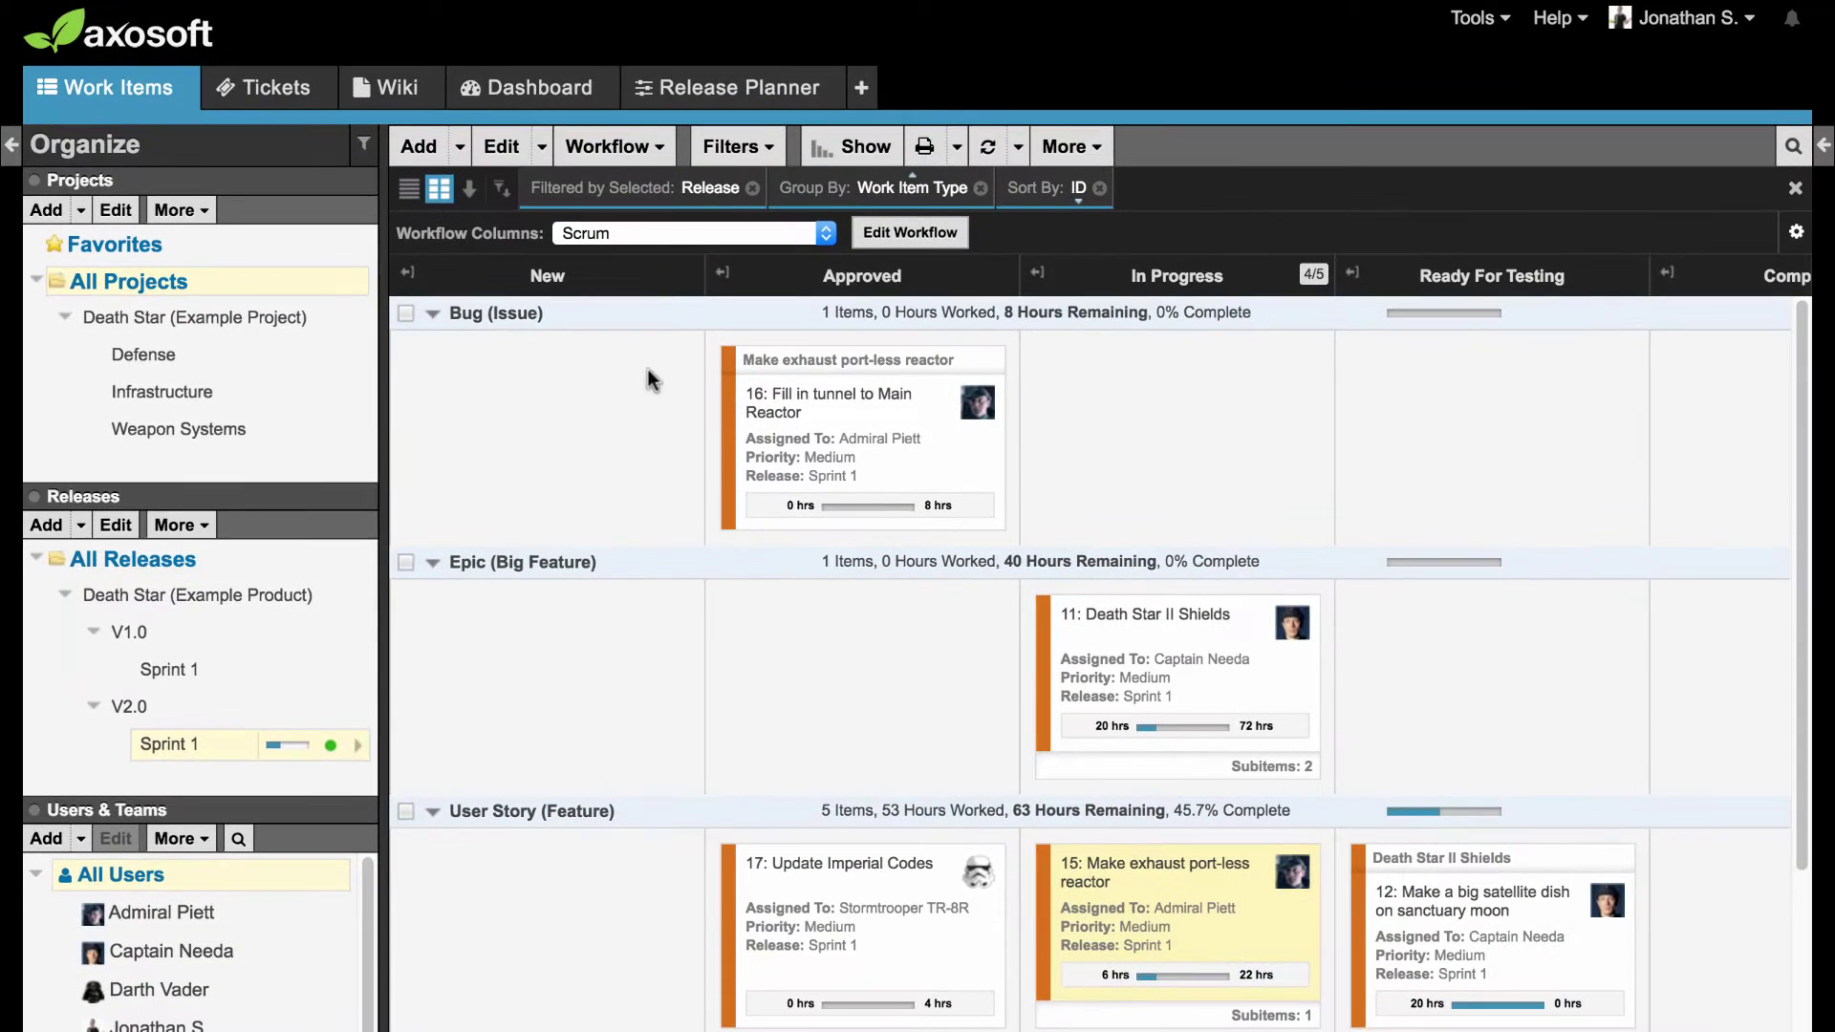
pyautogui.click(853, 394)
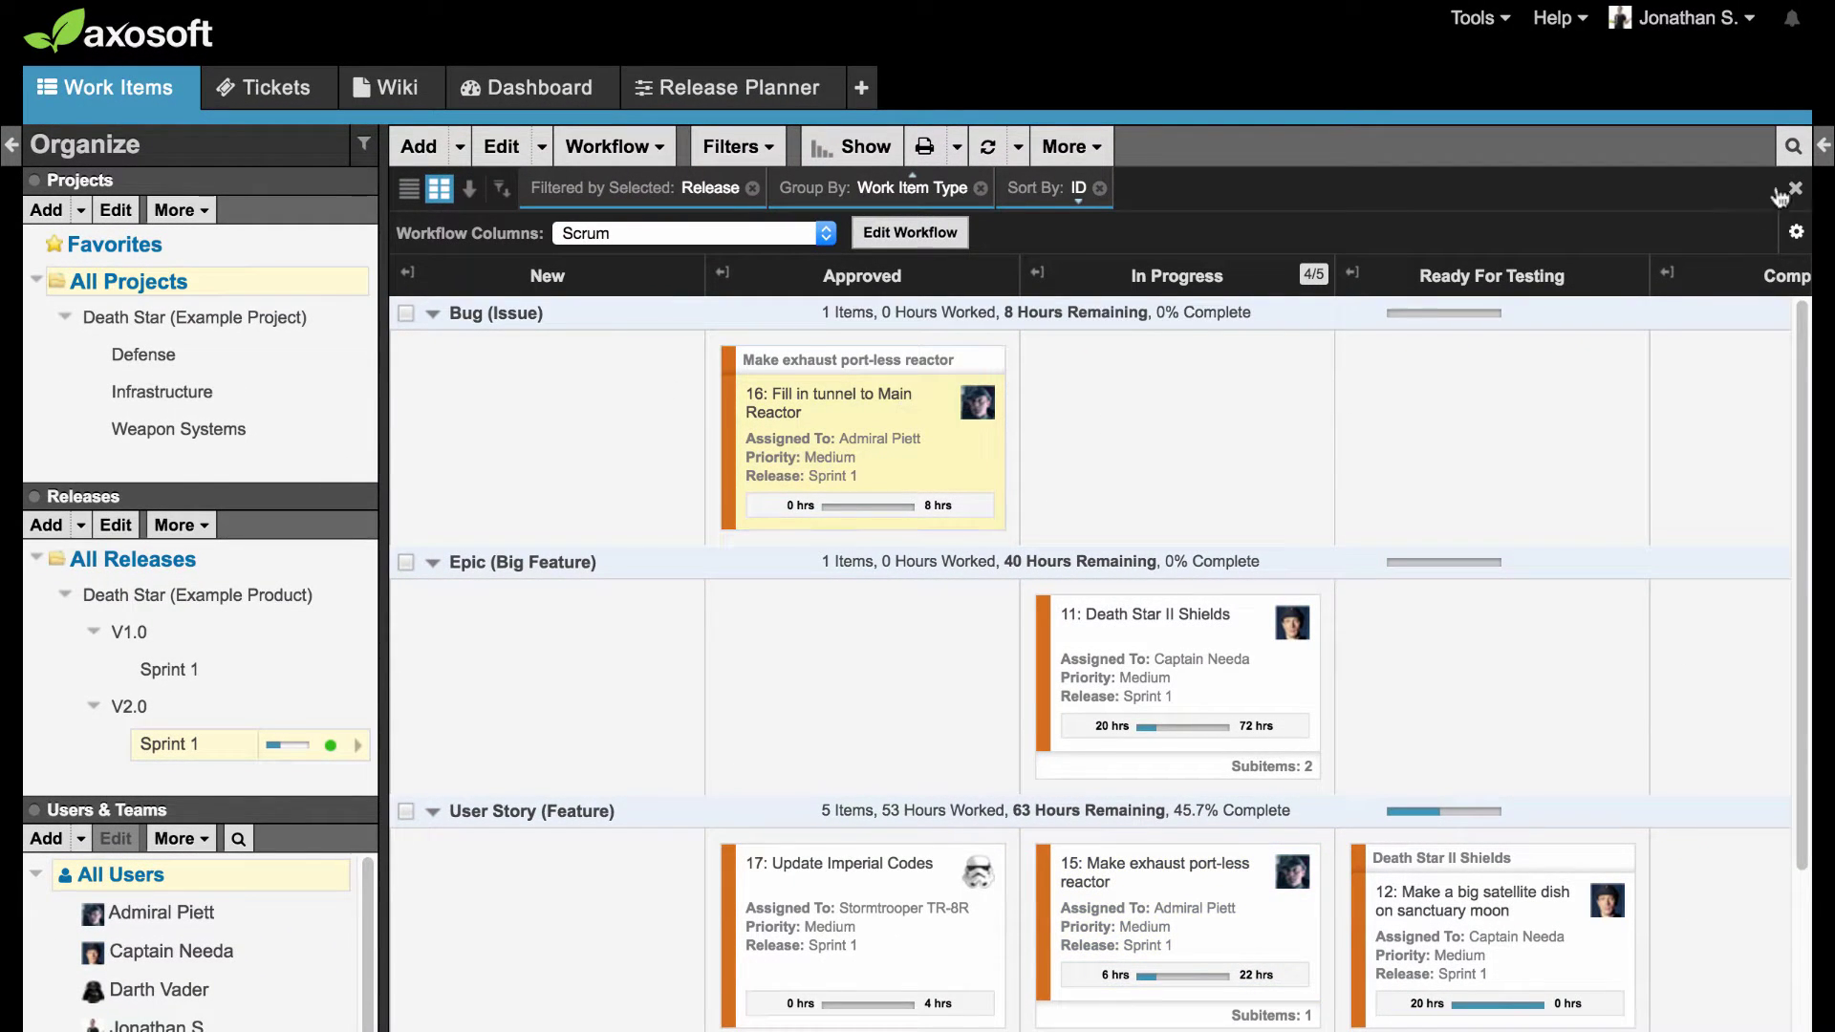
pyautogui.click(1823, 153)
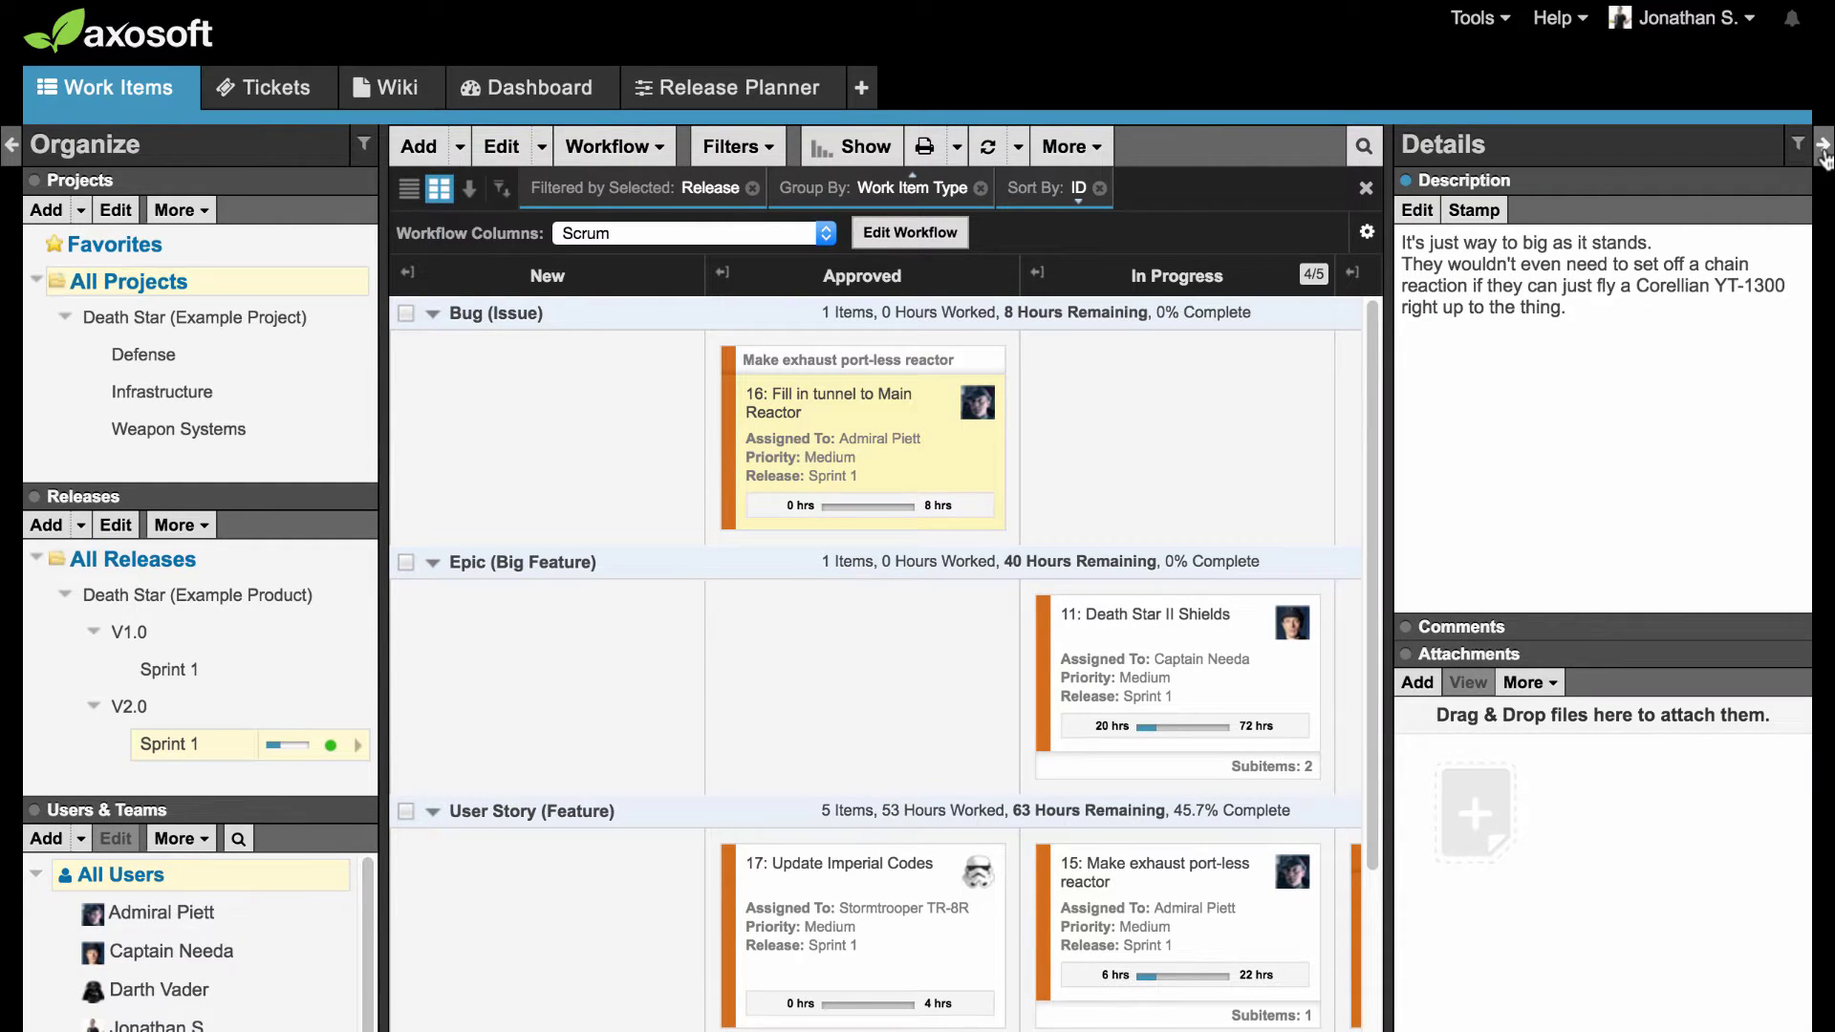
pyautogui.click(1797, 149)
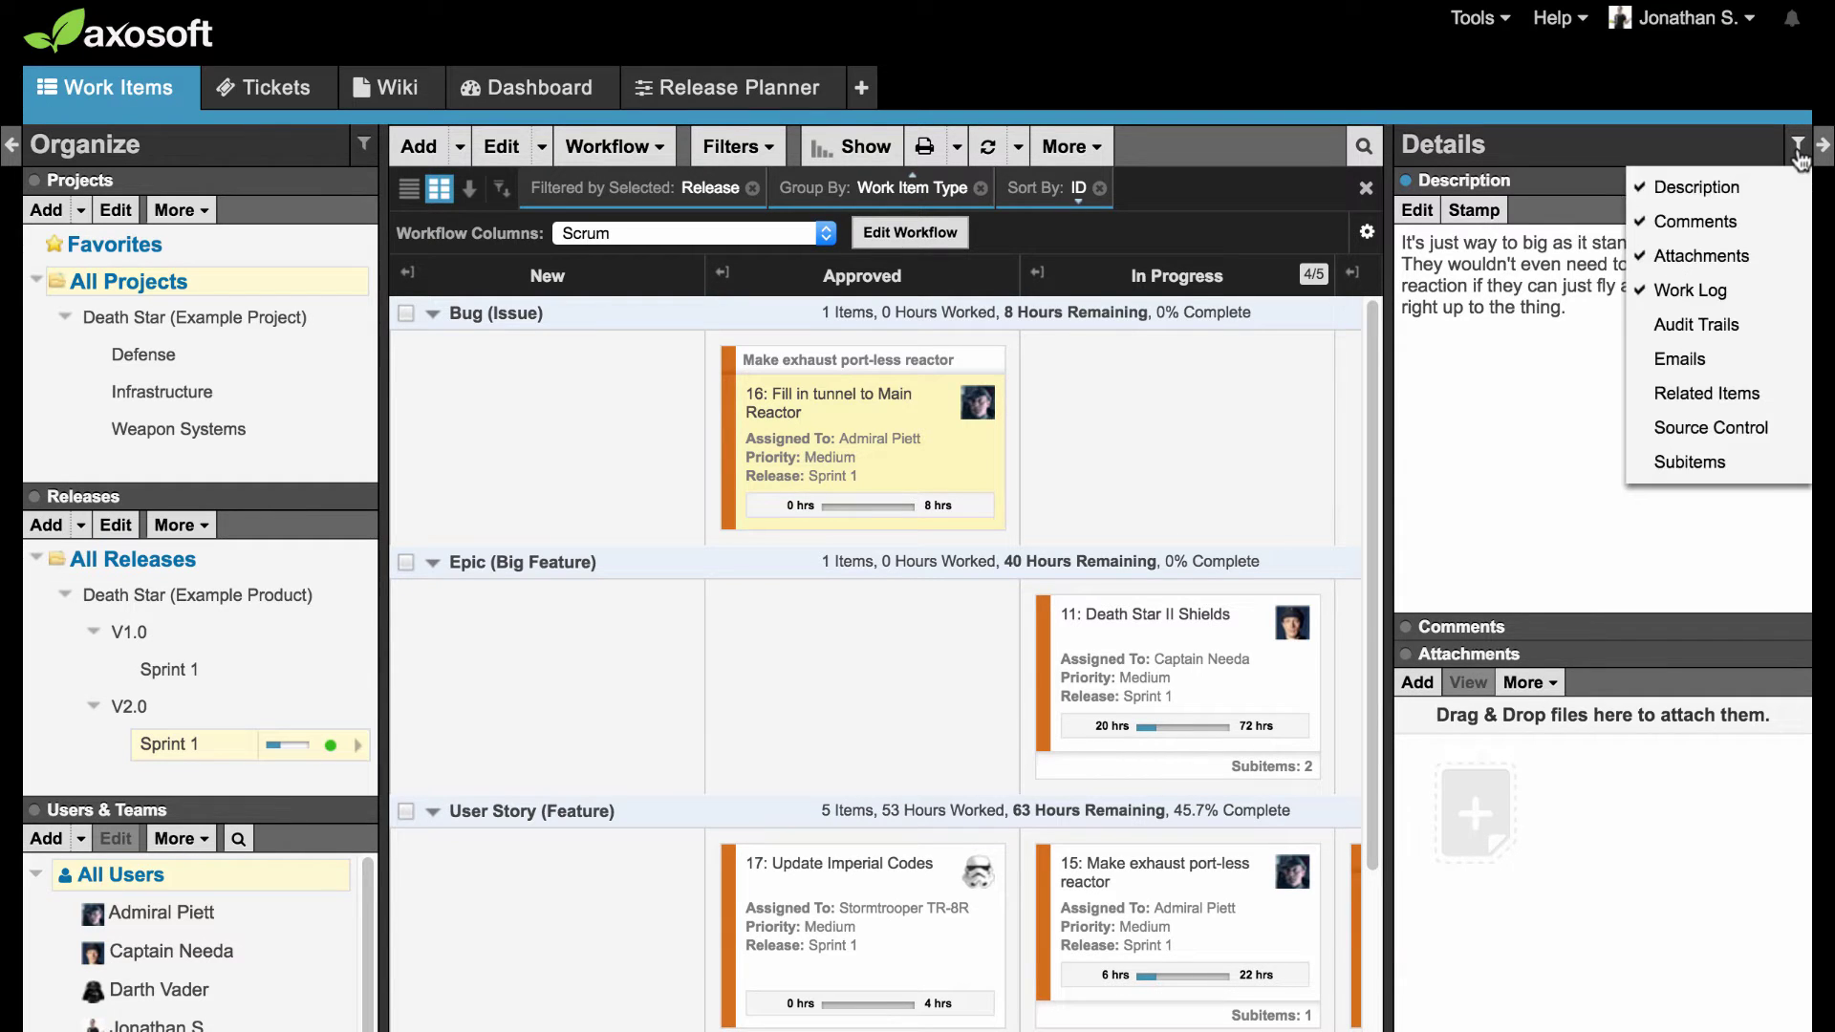
pyautogui.click(1777, 463)
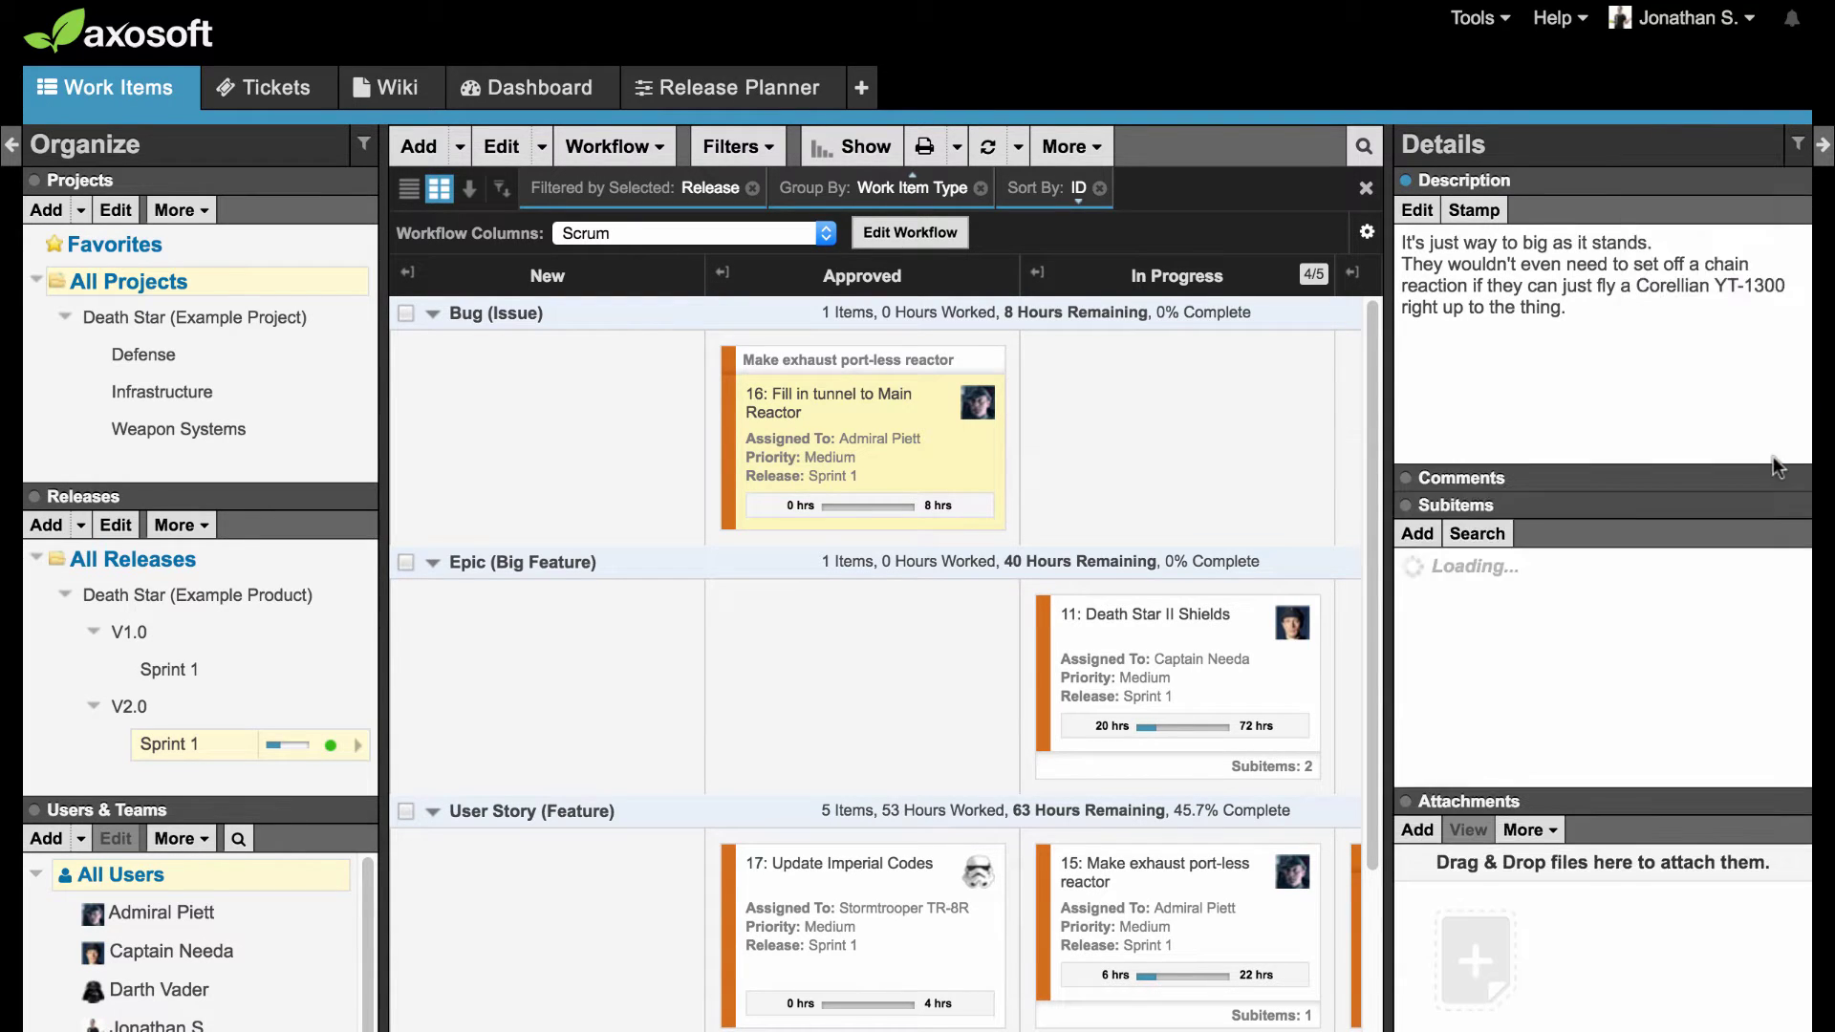
pyautogui.click(1269, 669)
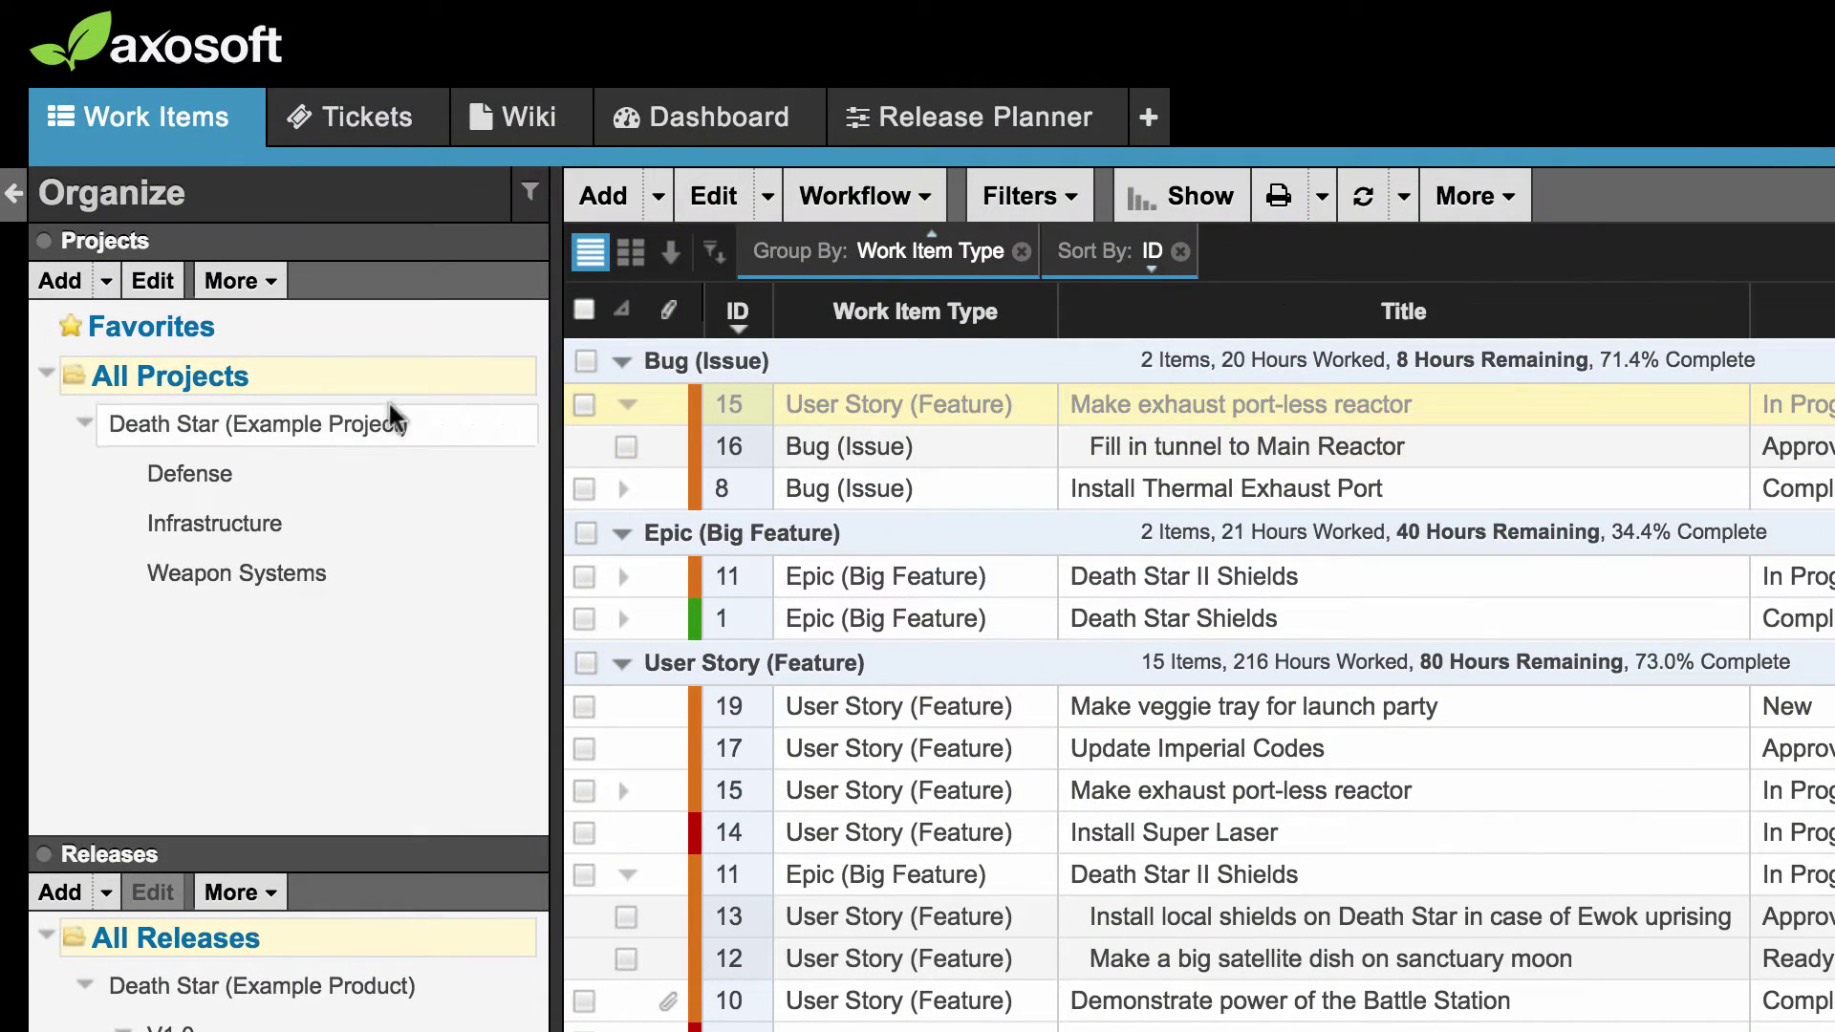
# Step: Create and save a new project named 'Death Star 2'
pyautogui.click(59, 281)
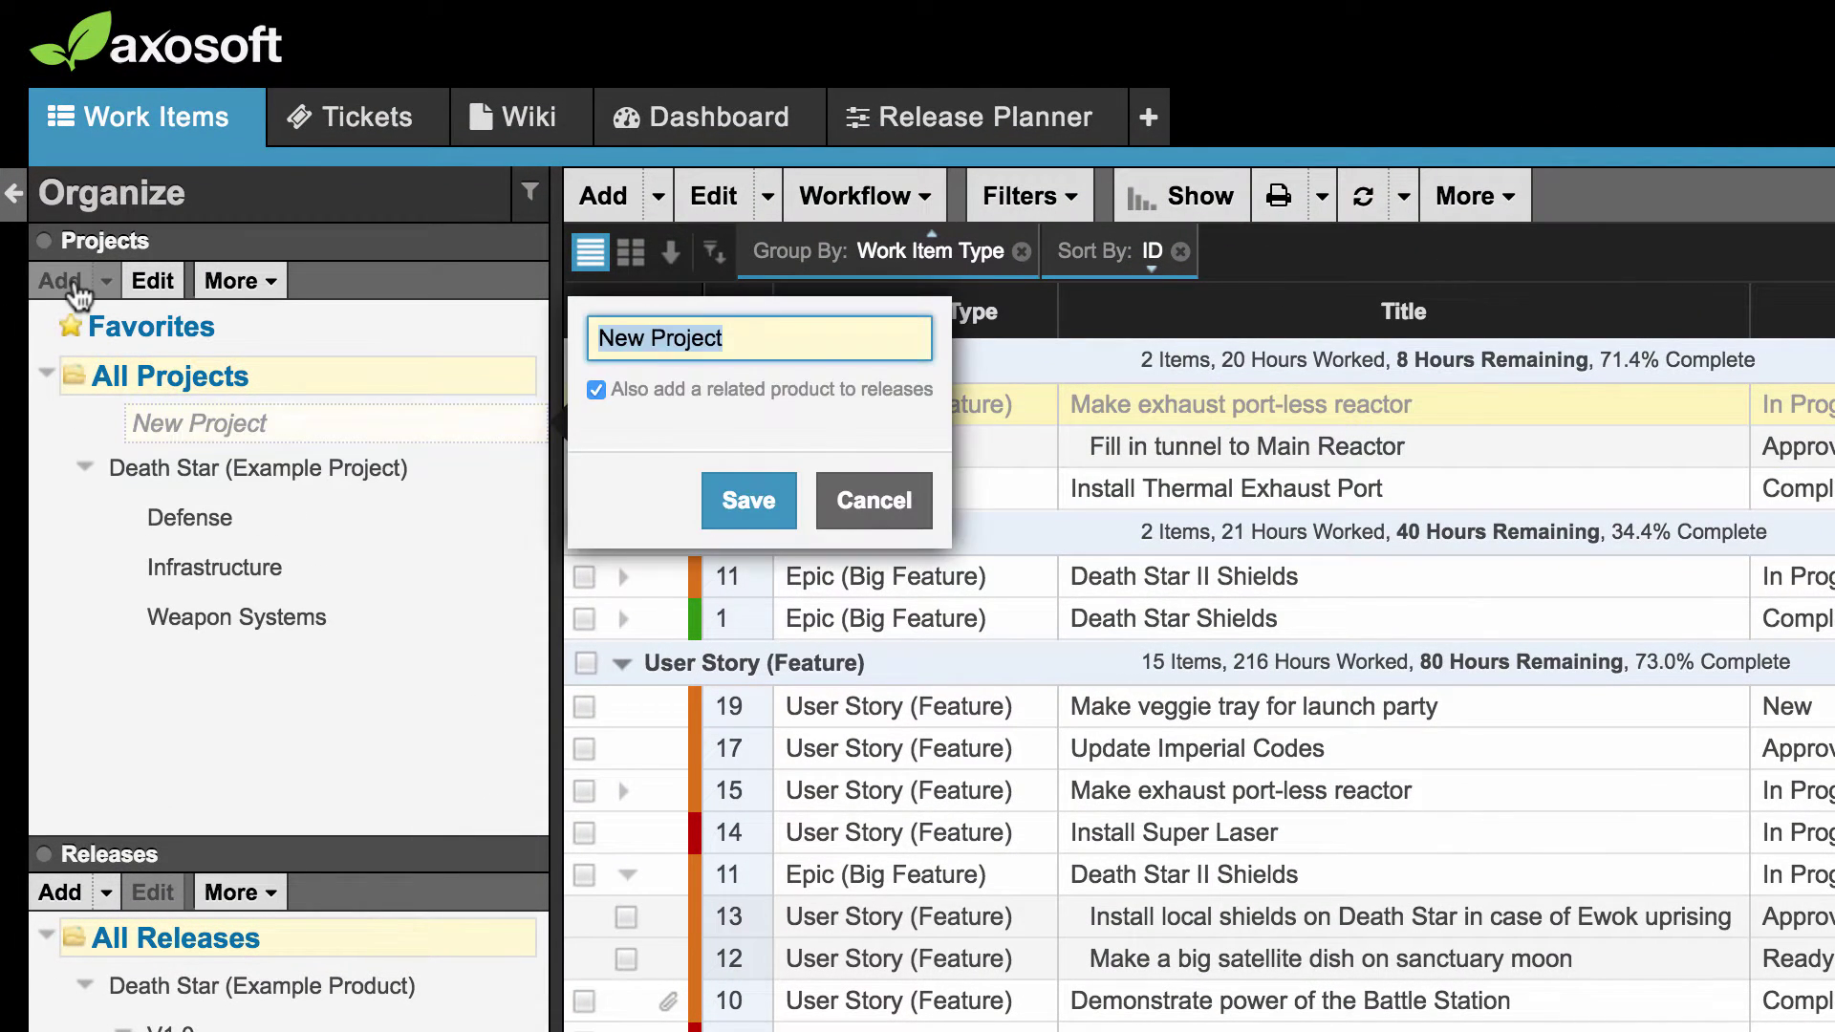
pyautogui.write('Death ')
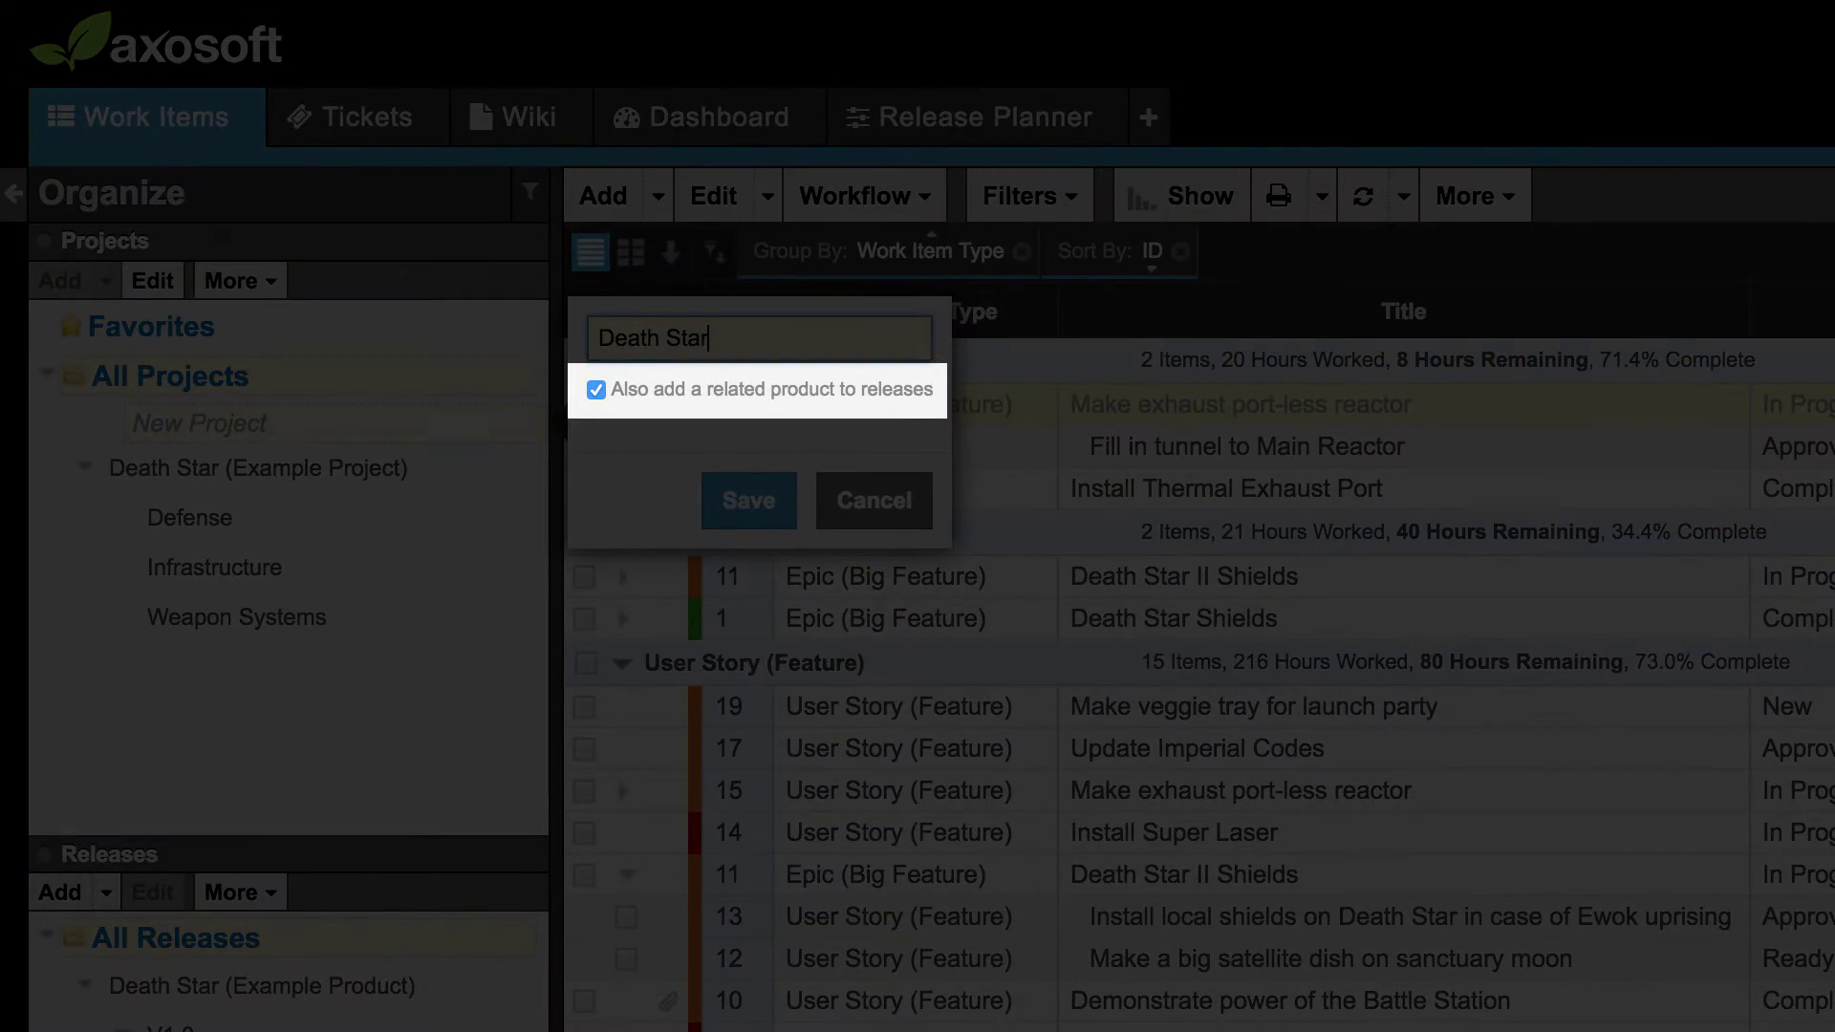
pyautogui.write('Star 2')
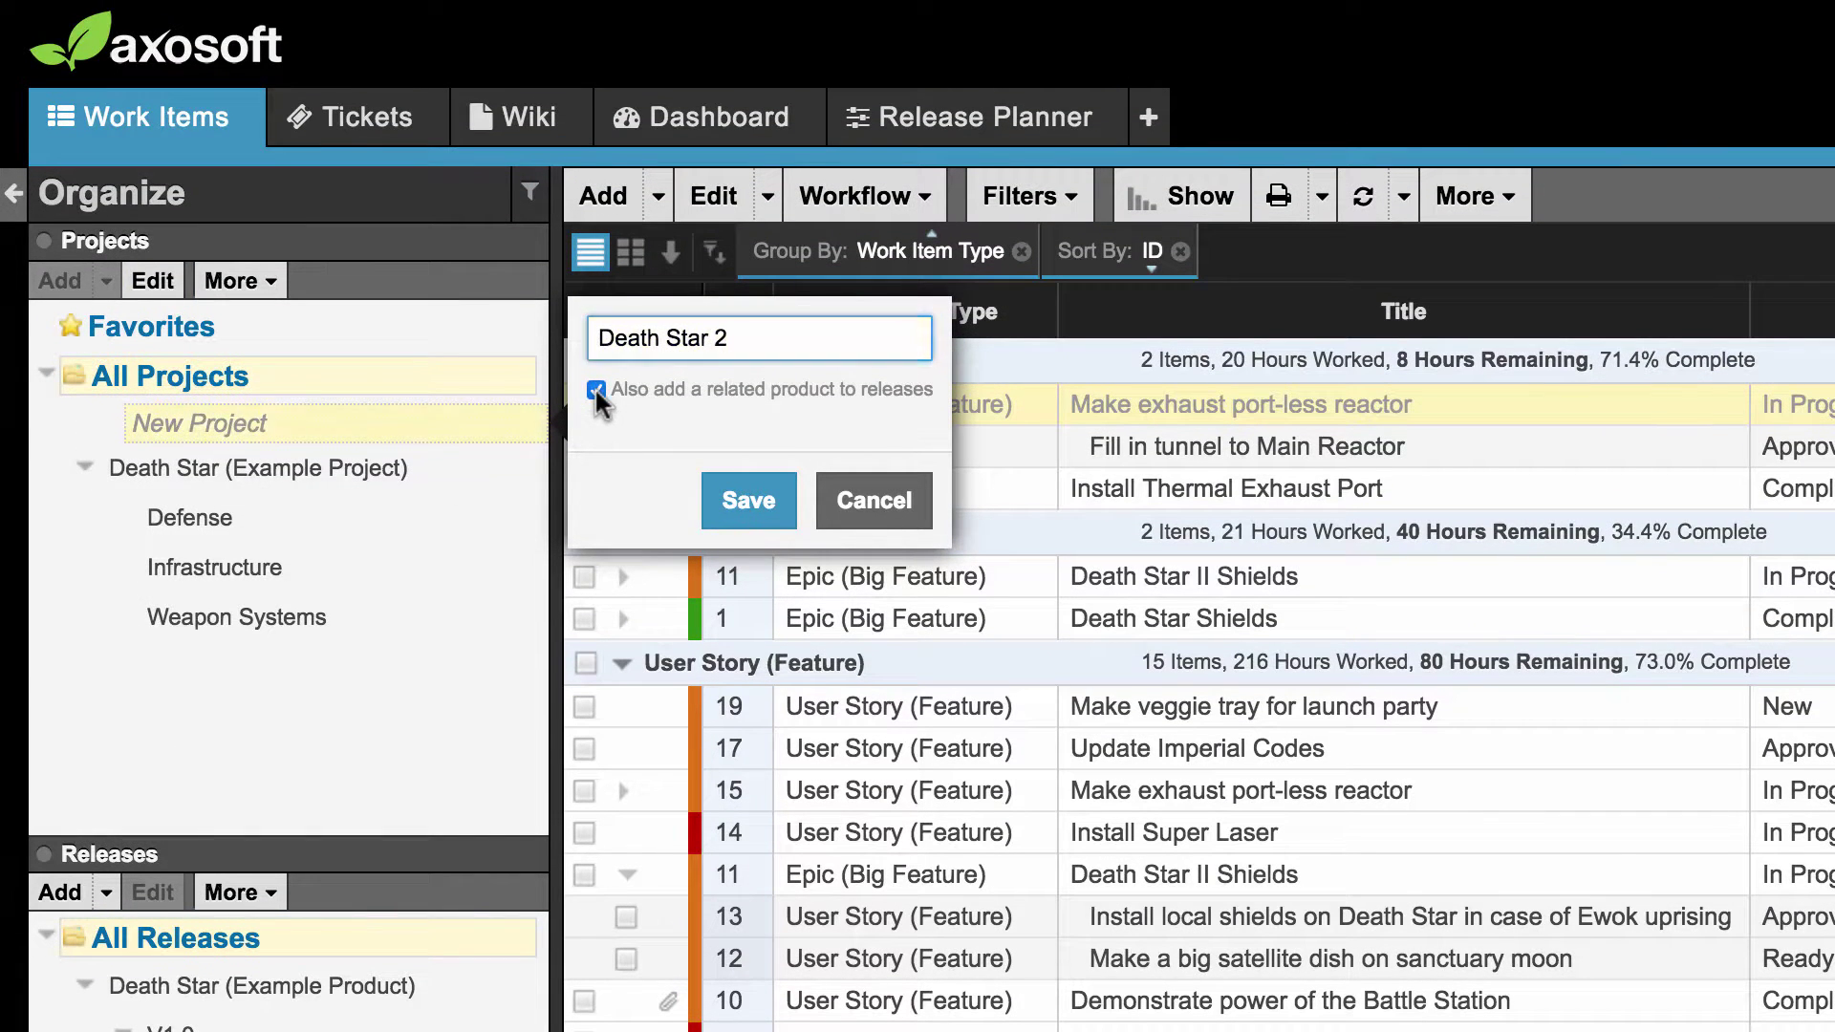
pyautogui.click(750, 503)
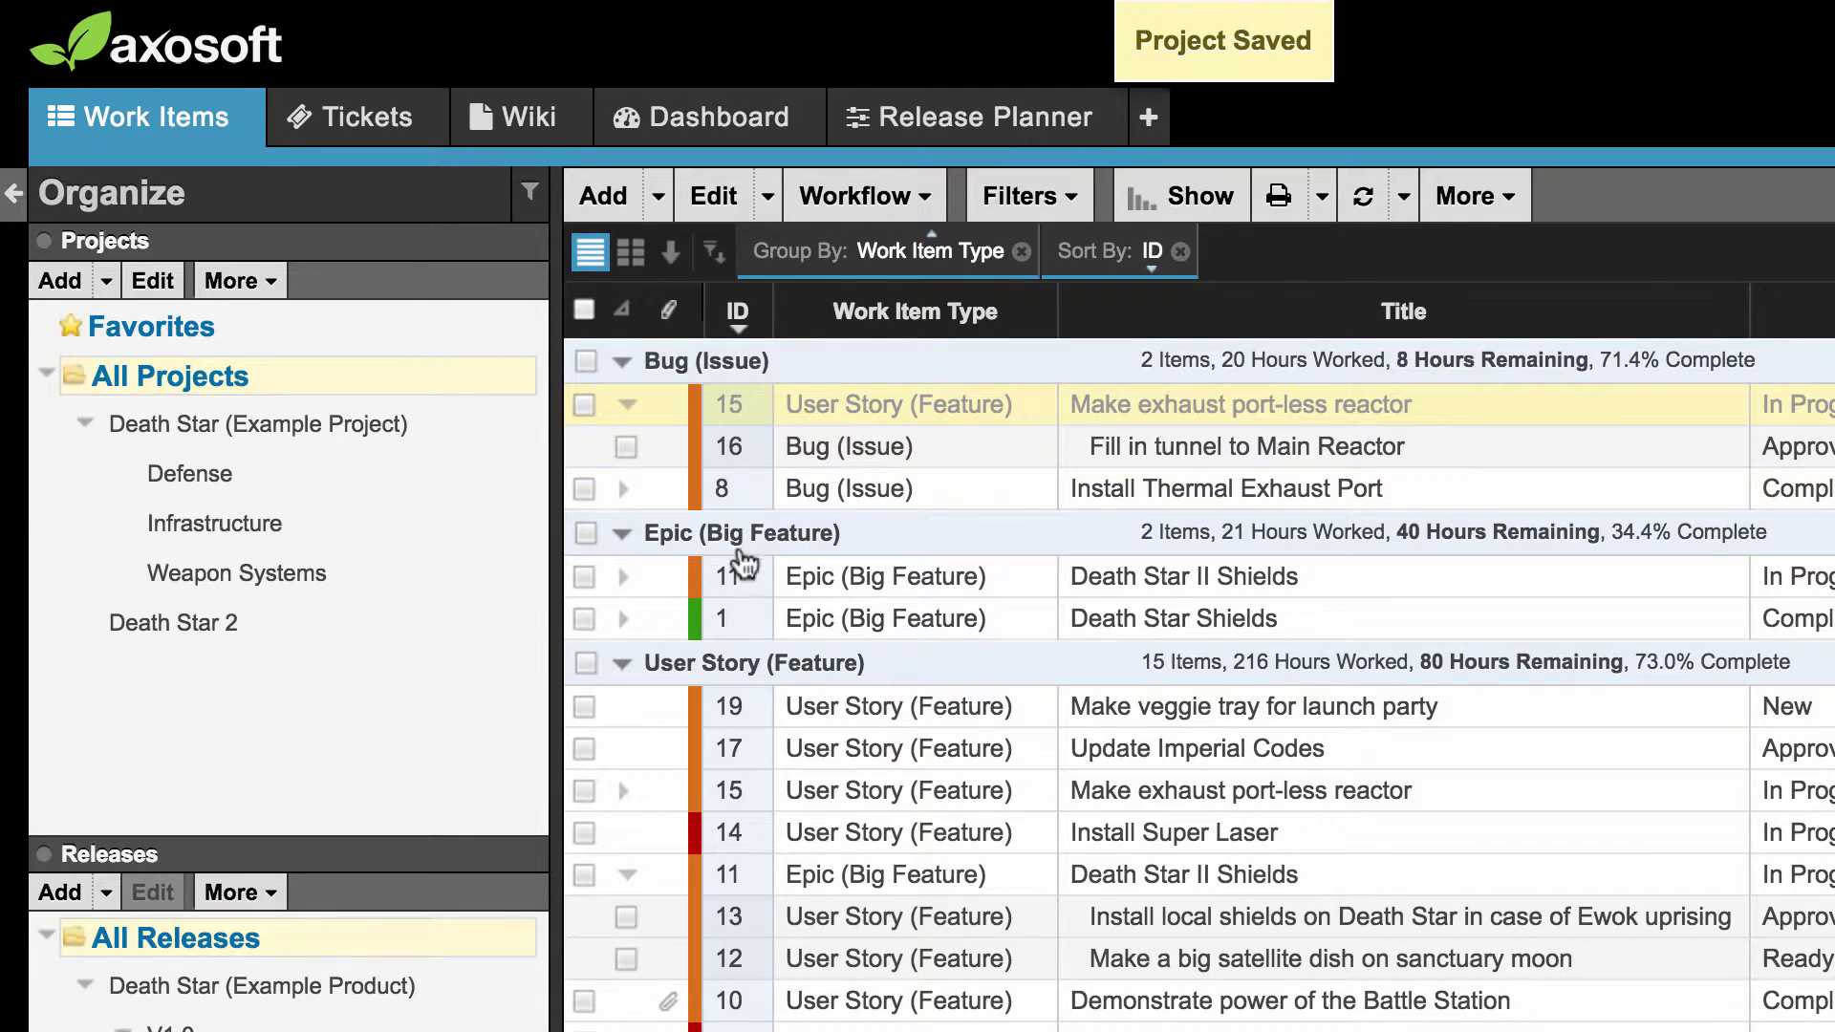
# Step: Start a Death Star 2 work item titled 'Set up shields on the selected planet during constructi'
pyautogui.click(284, 626)
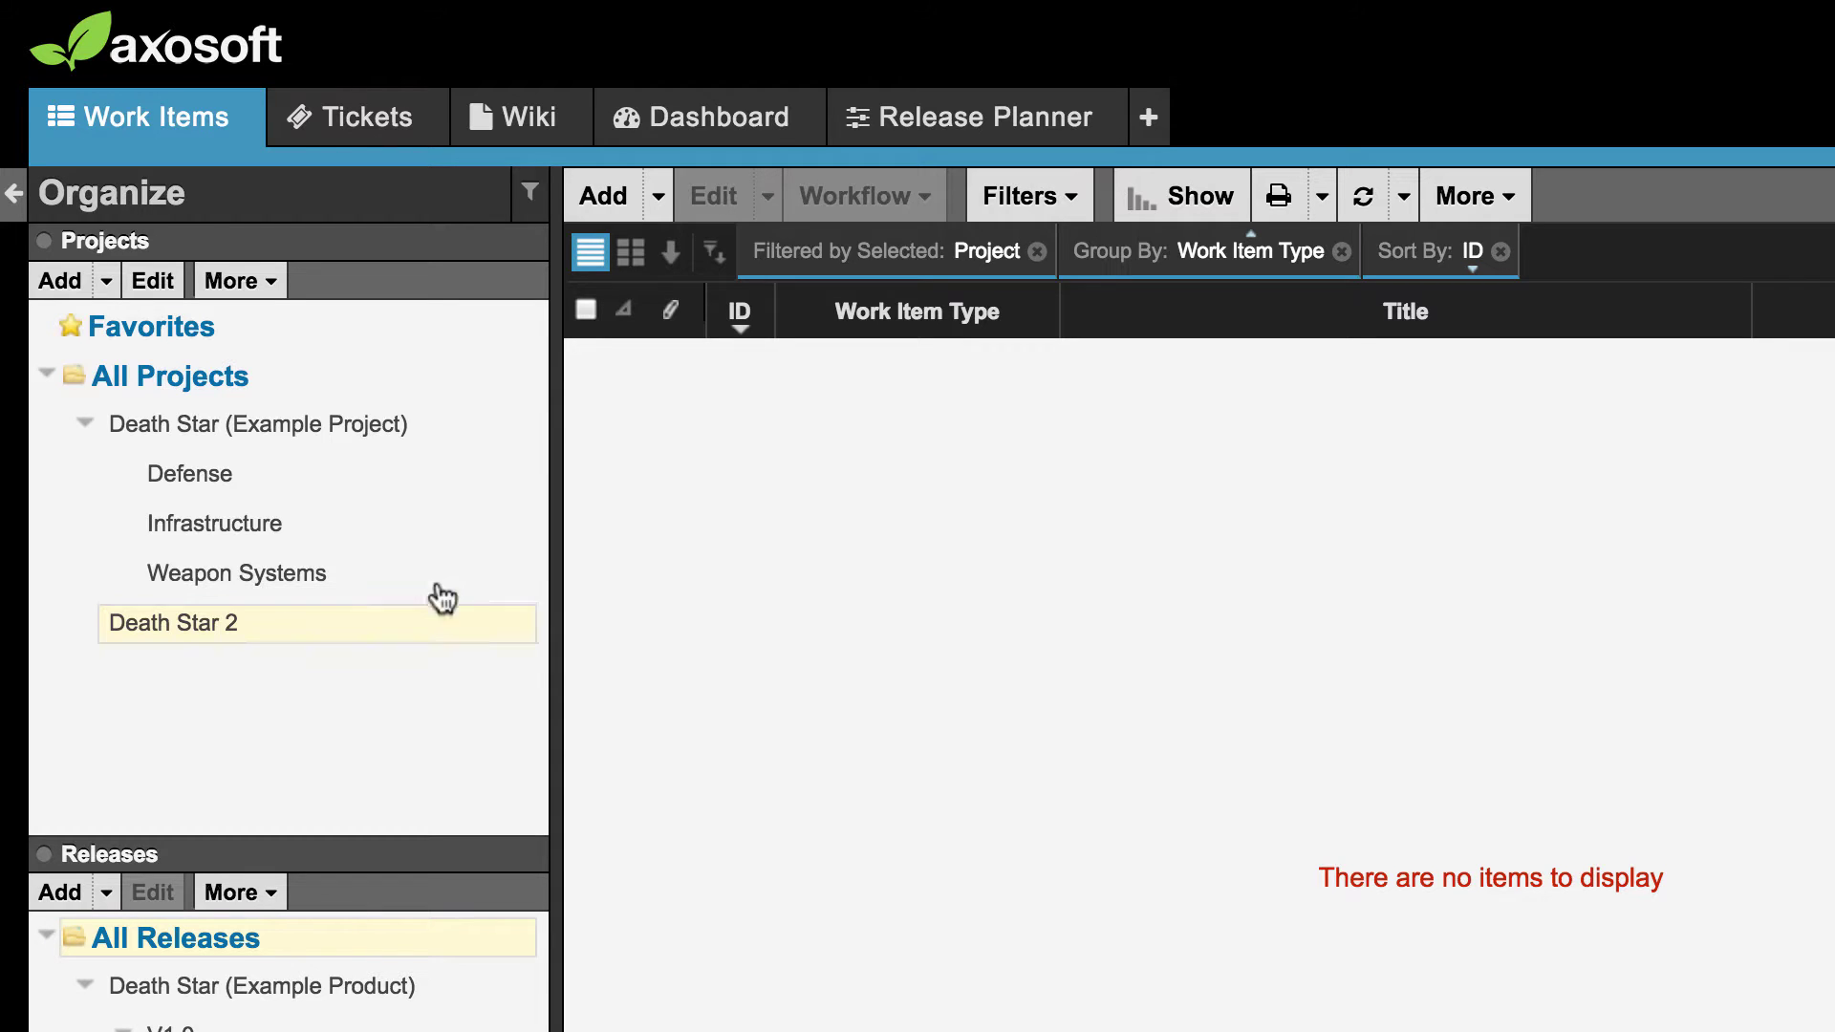
pyautogui.click(609, 198)
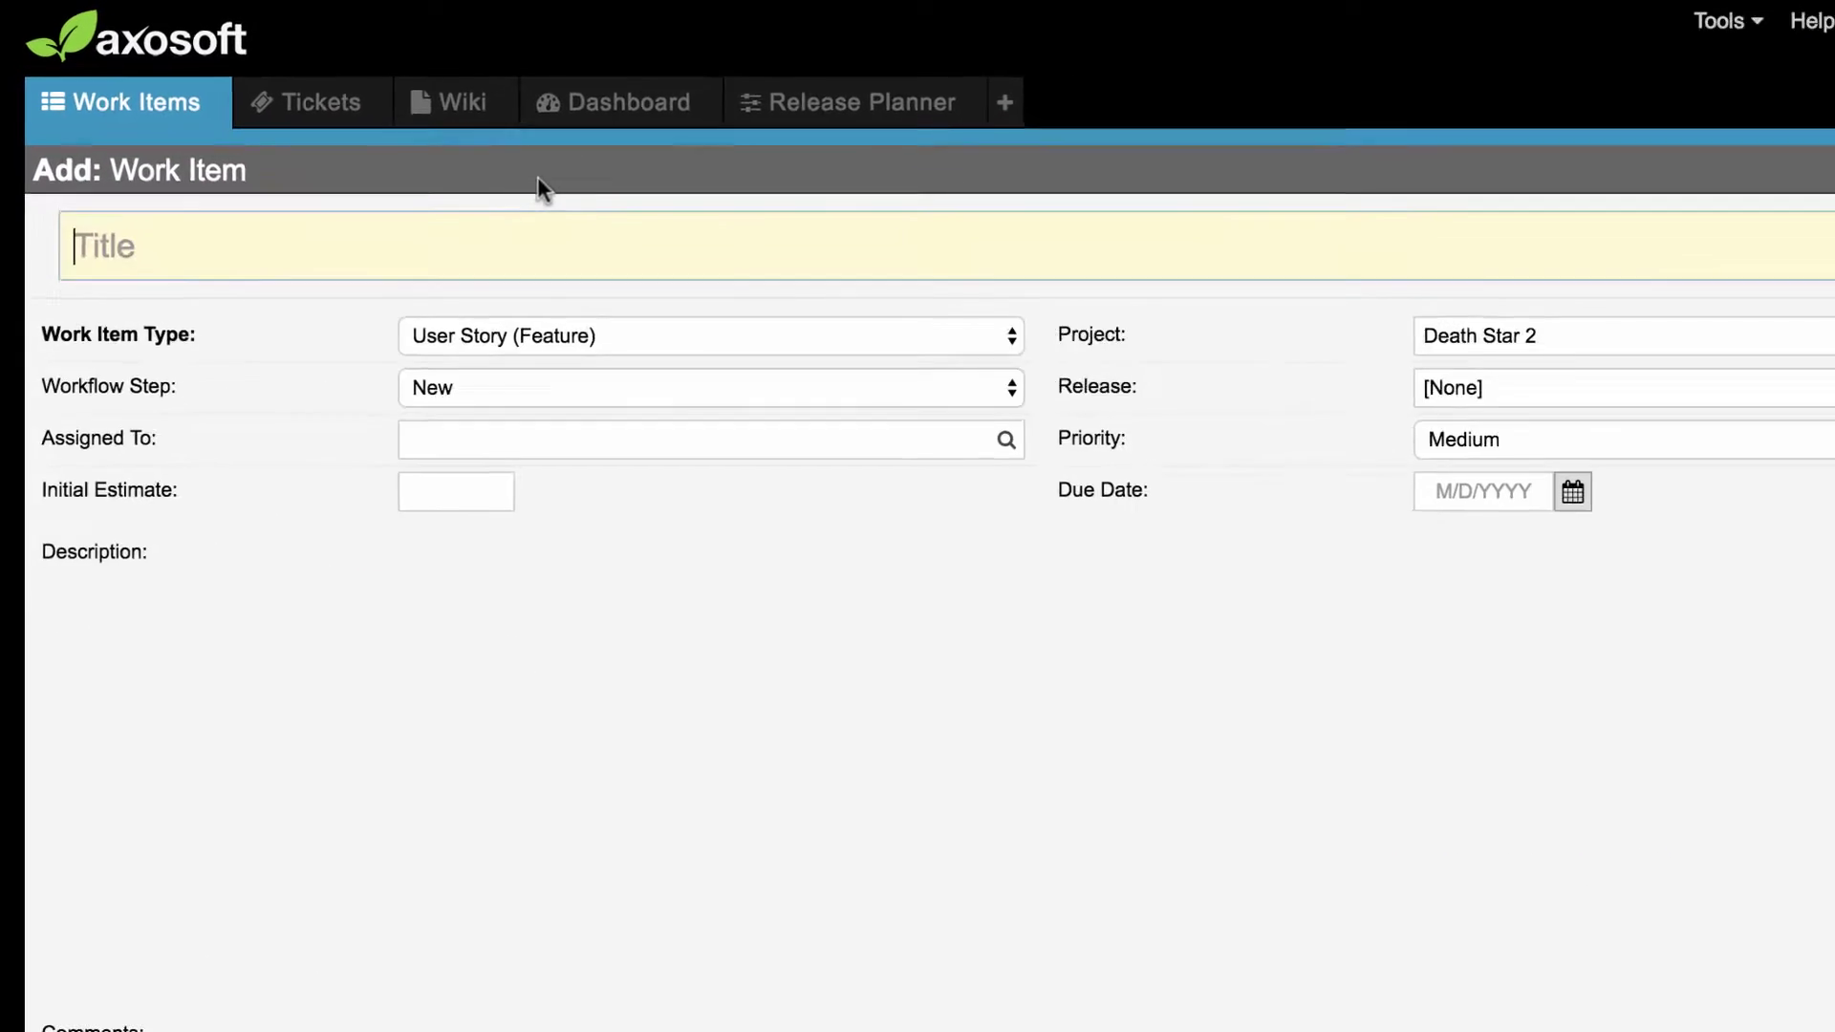
pyautogui.write('Set up shields on th')
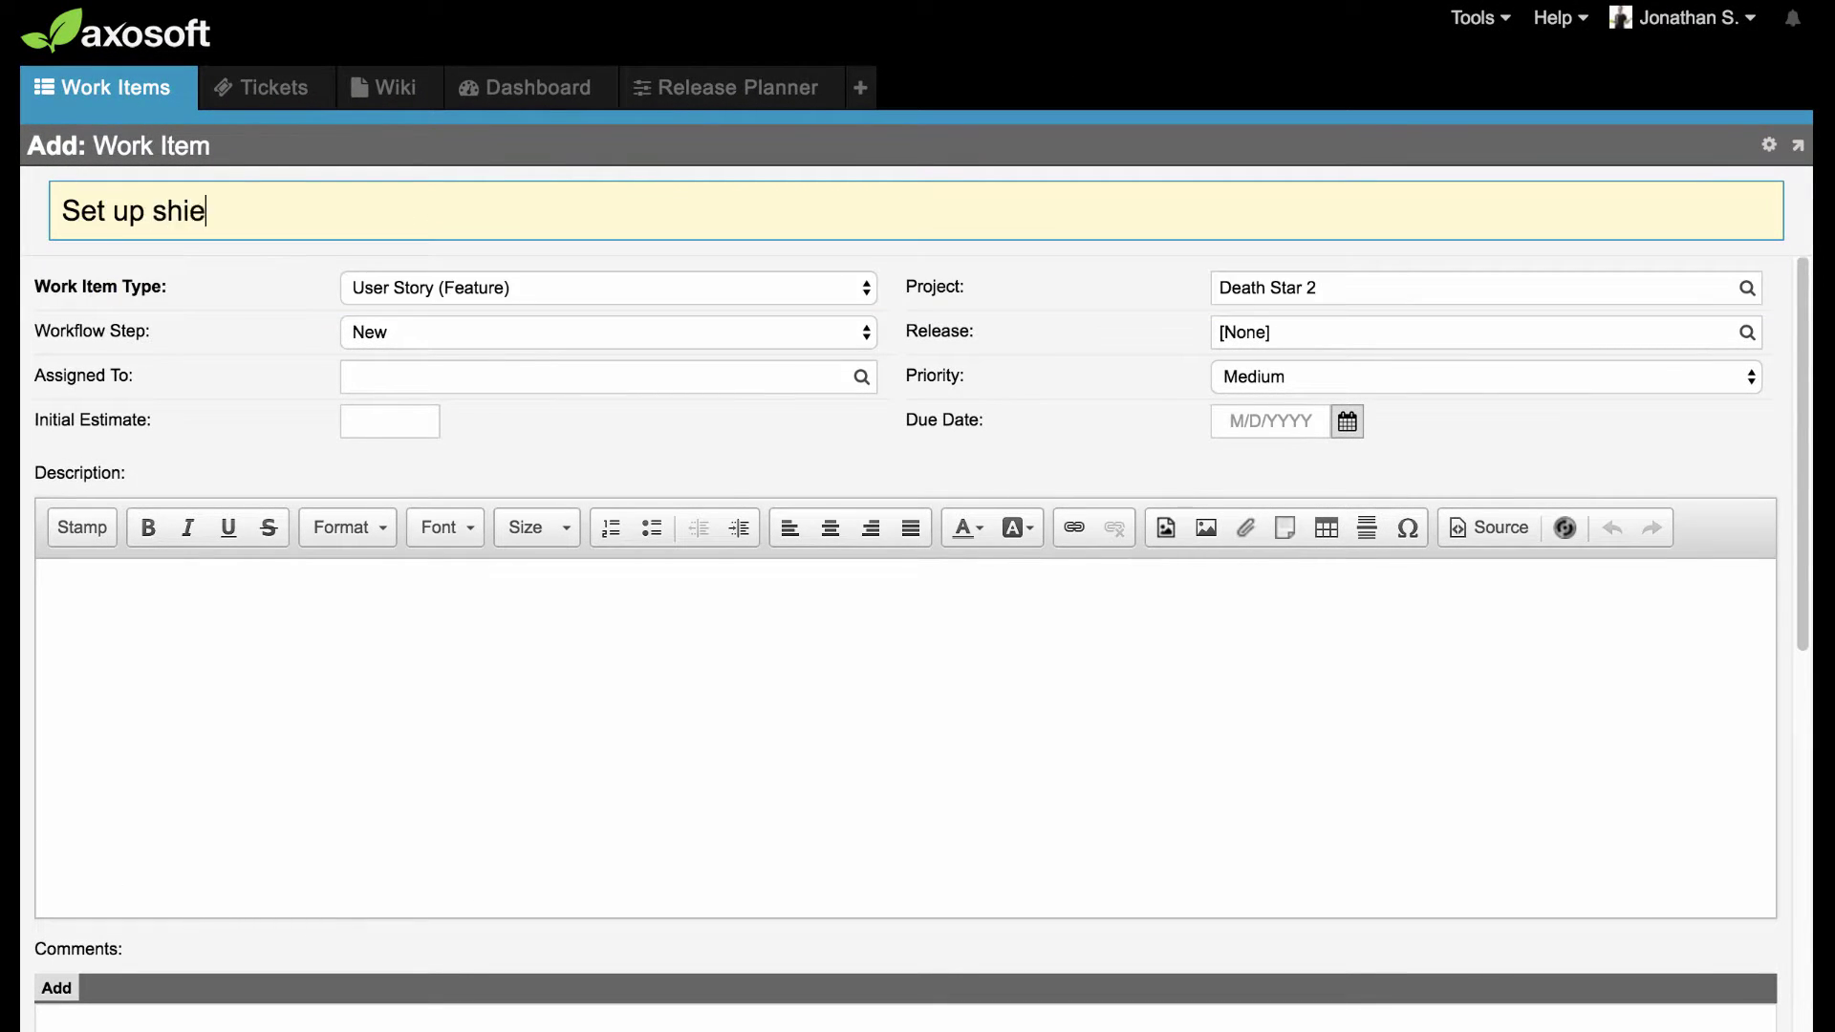
pyautogui.write('e selected planet during constructi')
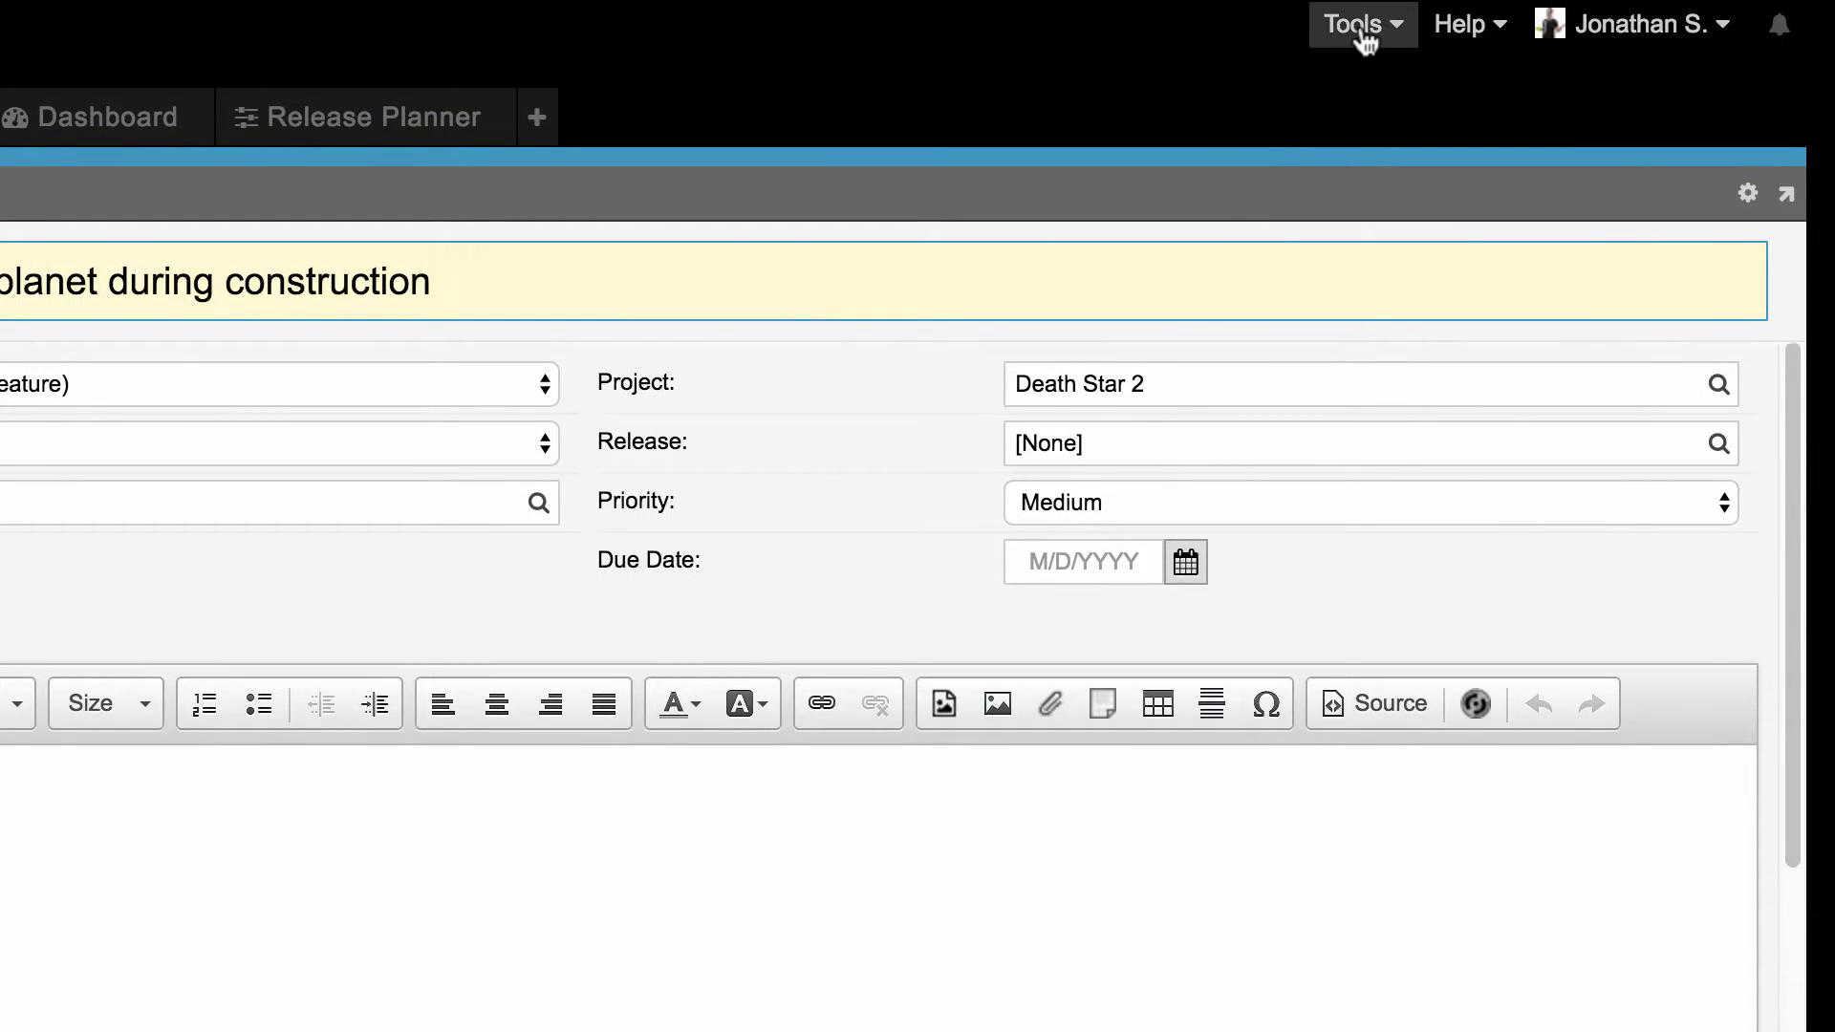
# Step: Rearrange the work item's field template: add the Notes field and hide Due Date
pyautogui.click(1361, 26)
pyautogui.moveTo(1350, 235)
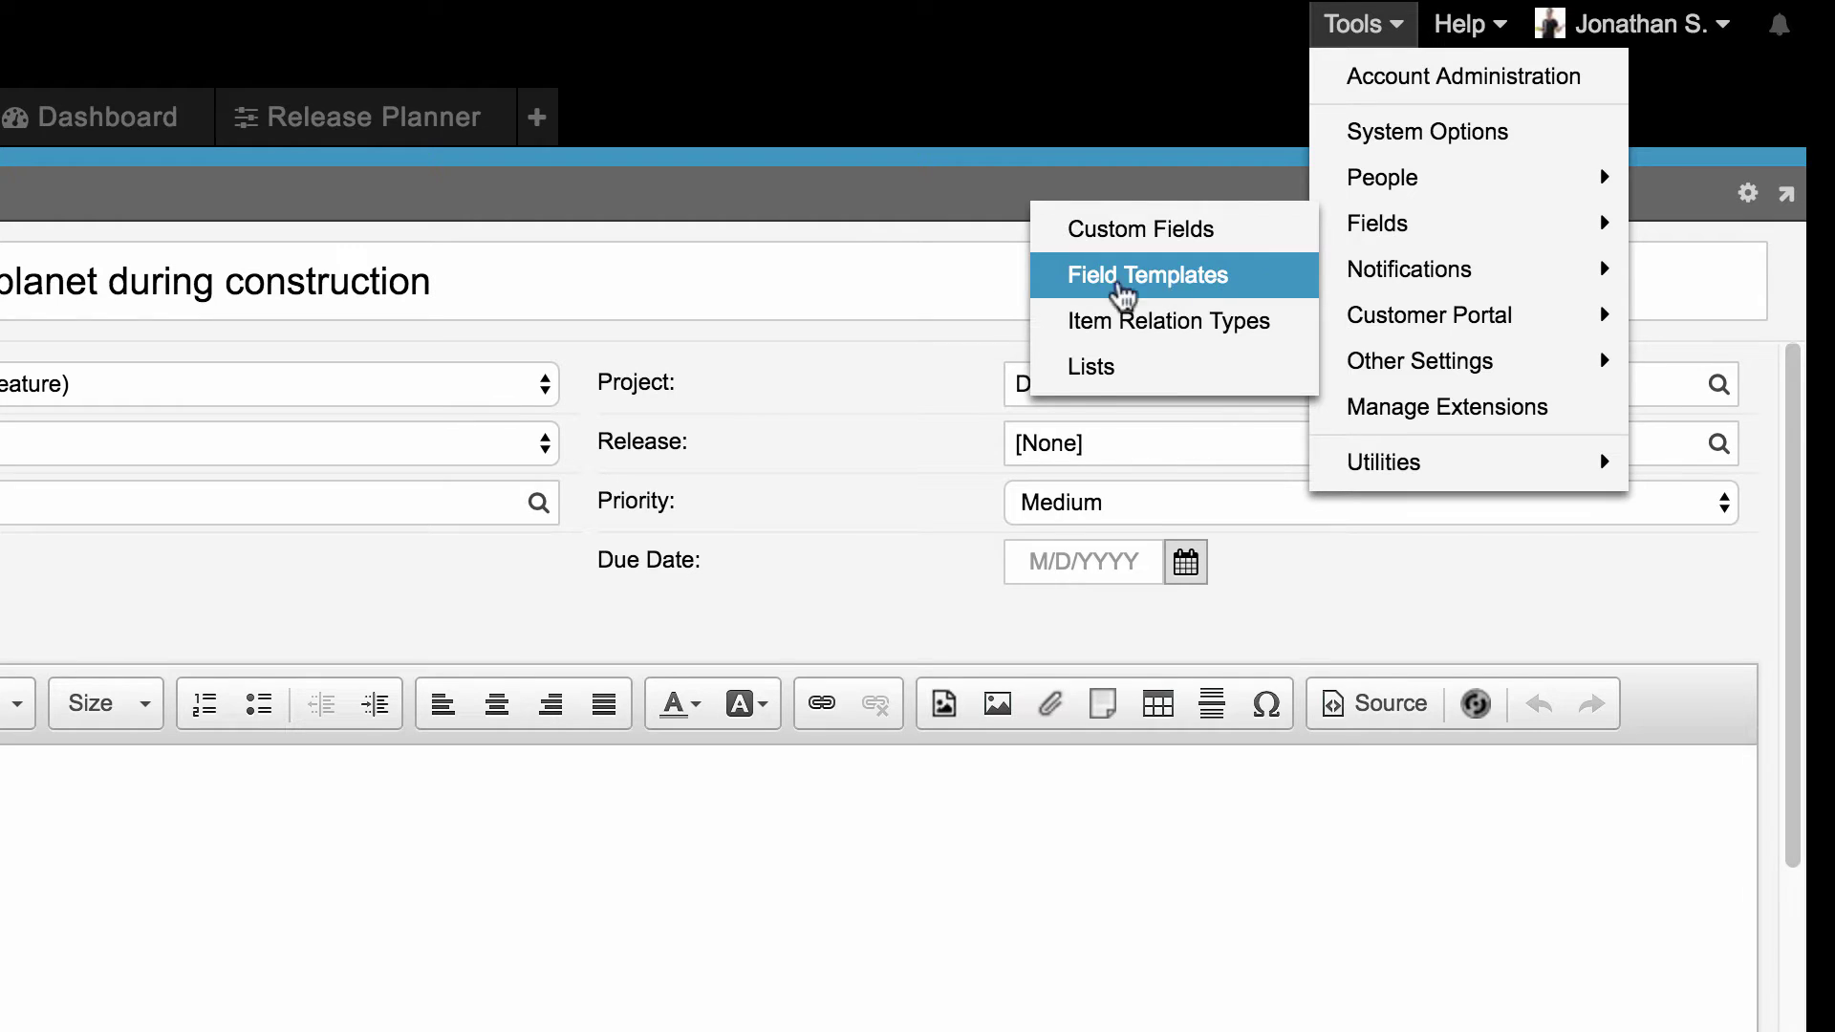
pyautogui.click(870, 382)
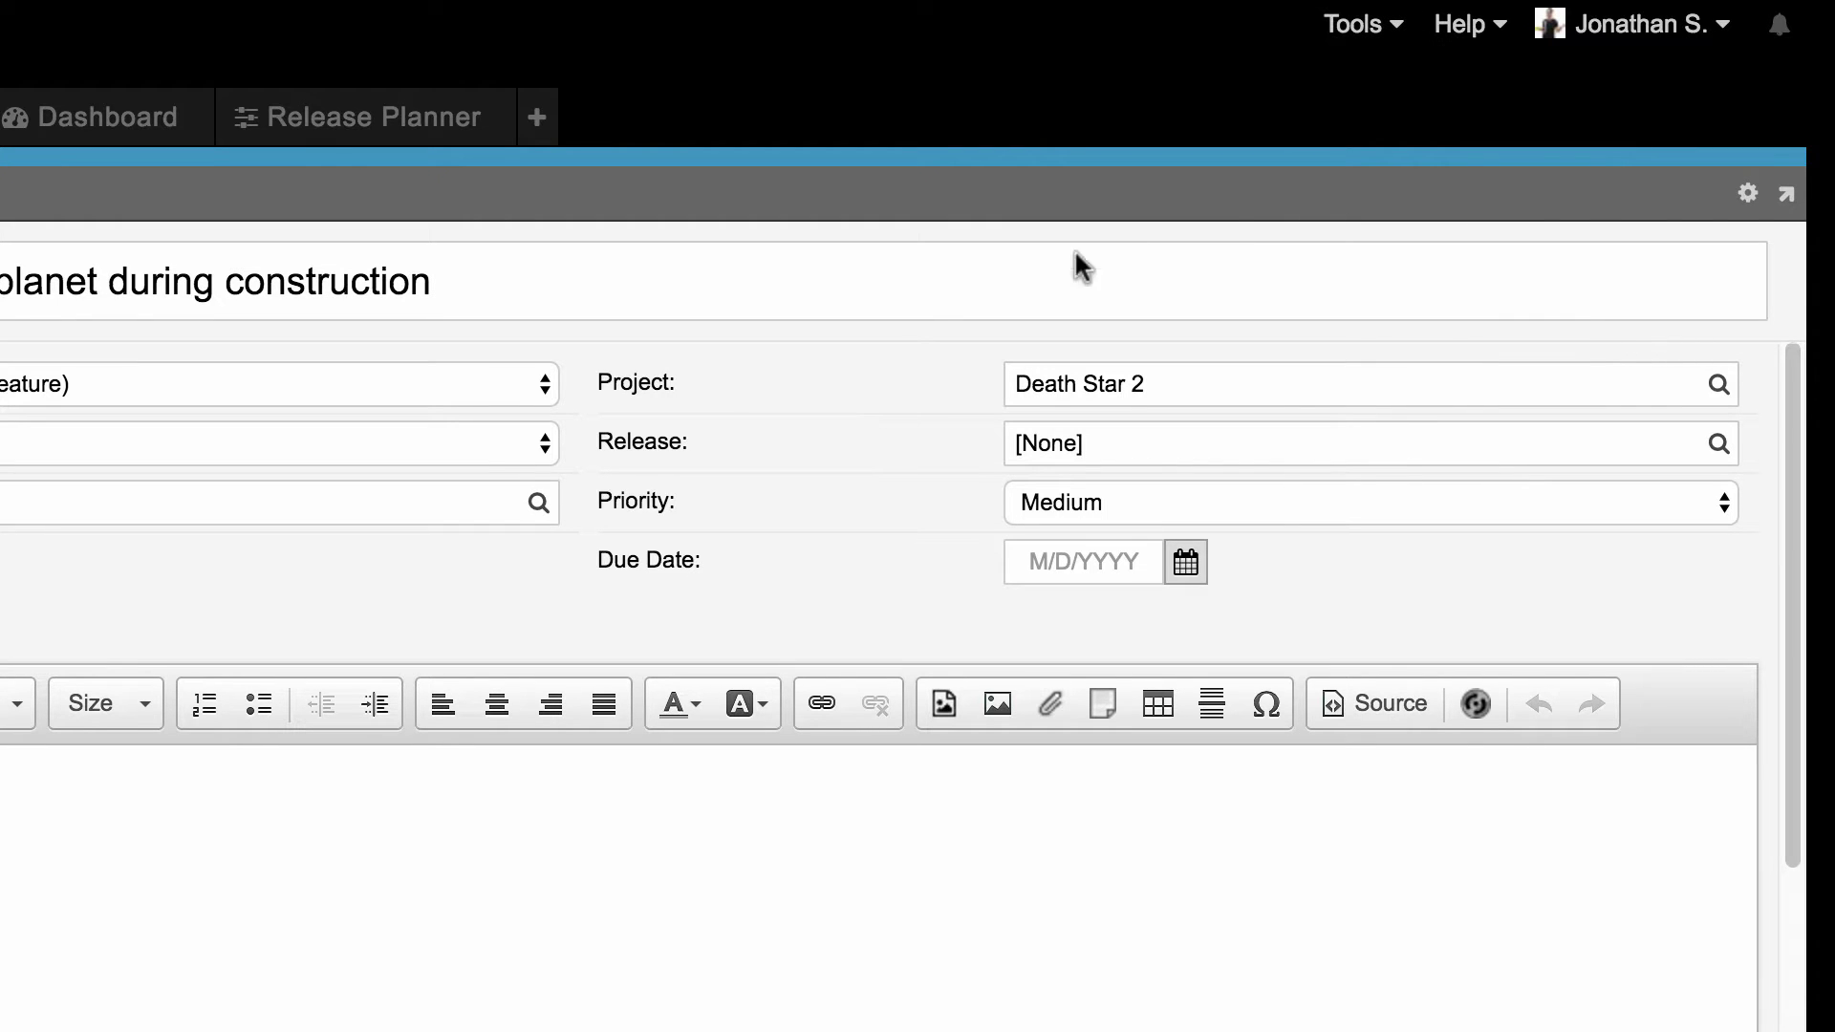
pyautogui.click(1747, 199)
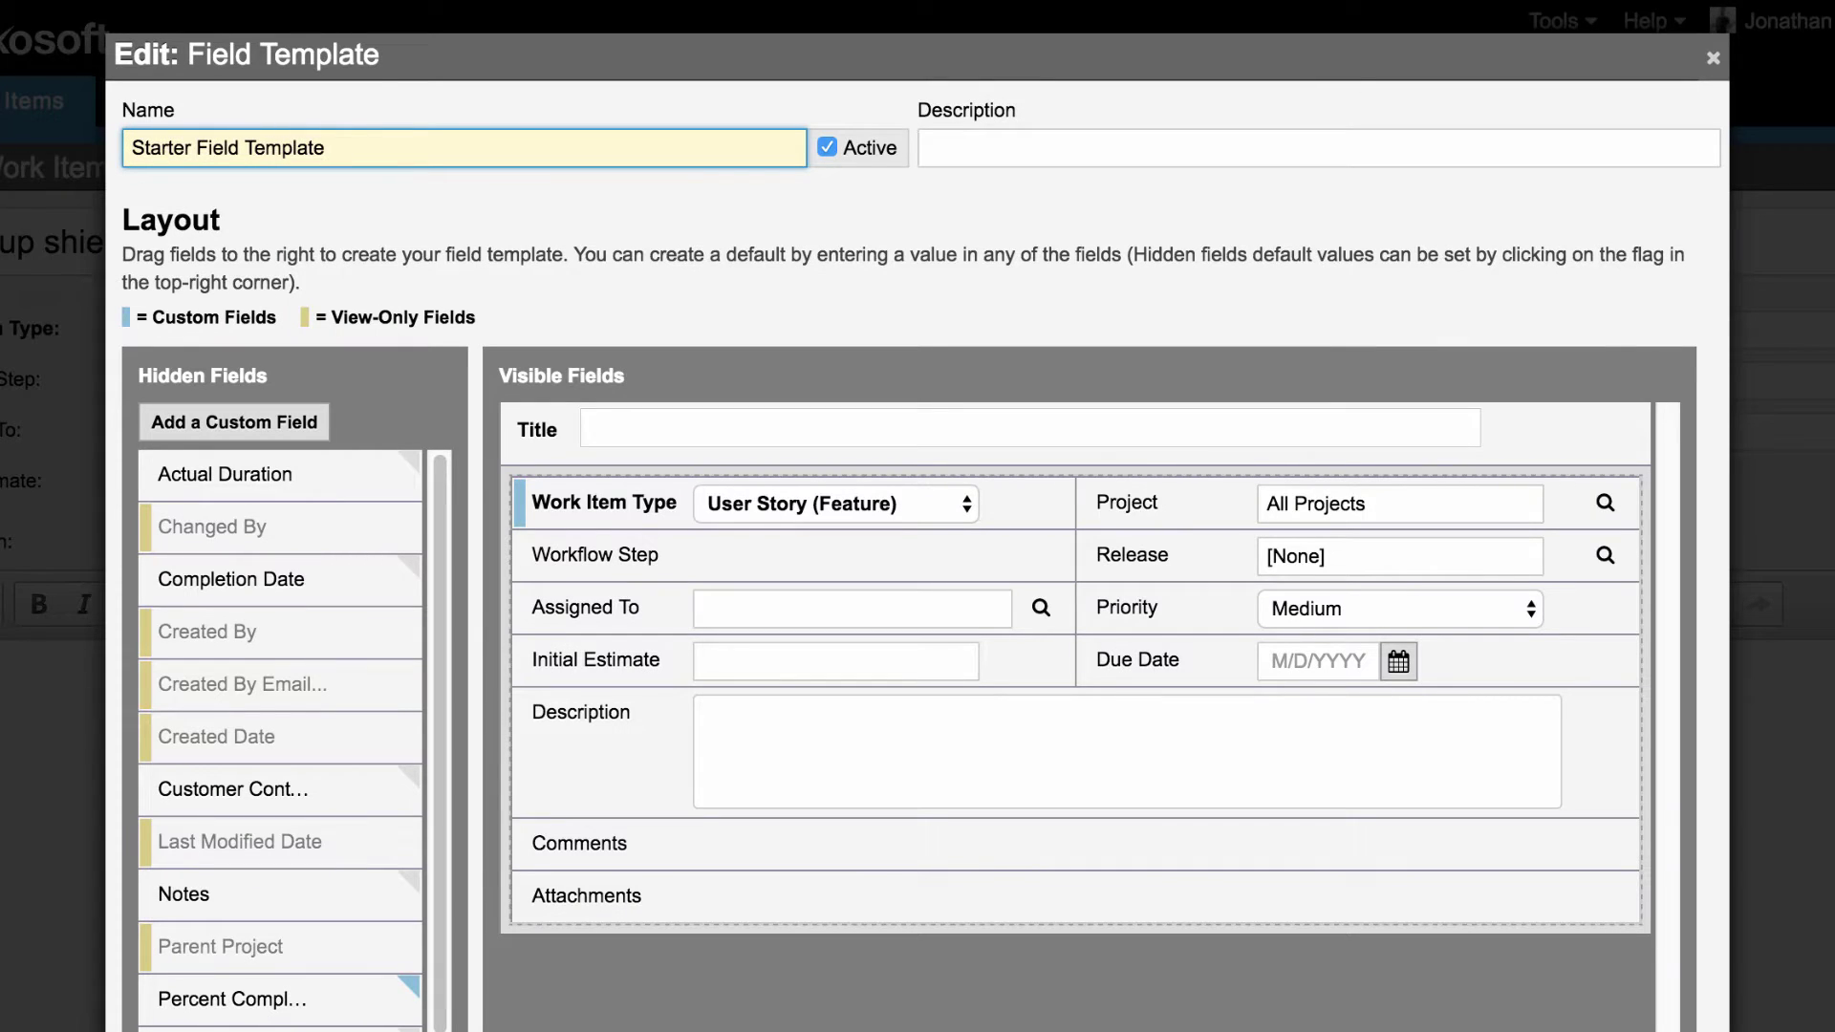
pyautogui.moveTo(1208, 659); pyautogui.dragTo(856, 664)
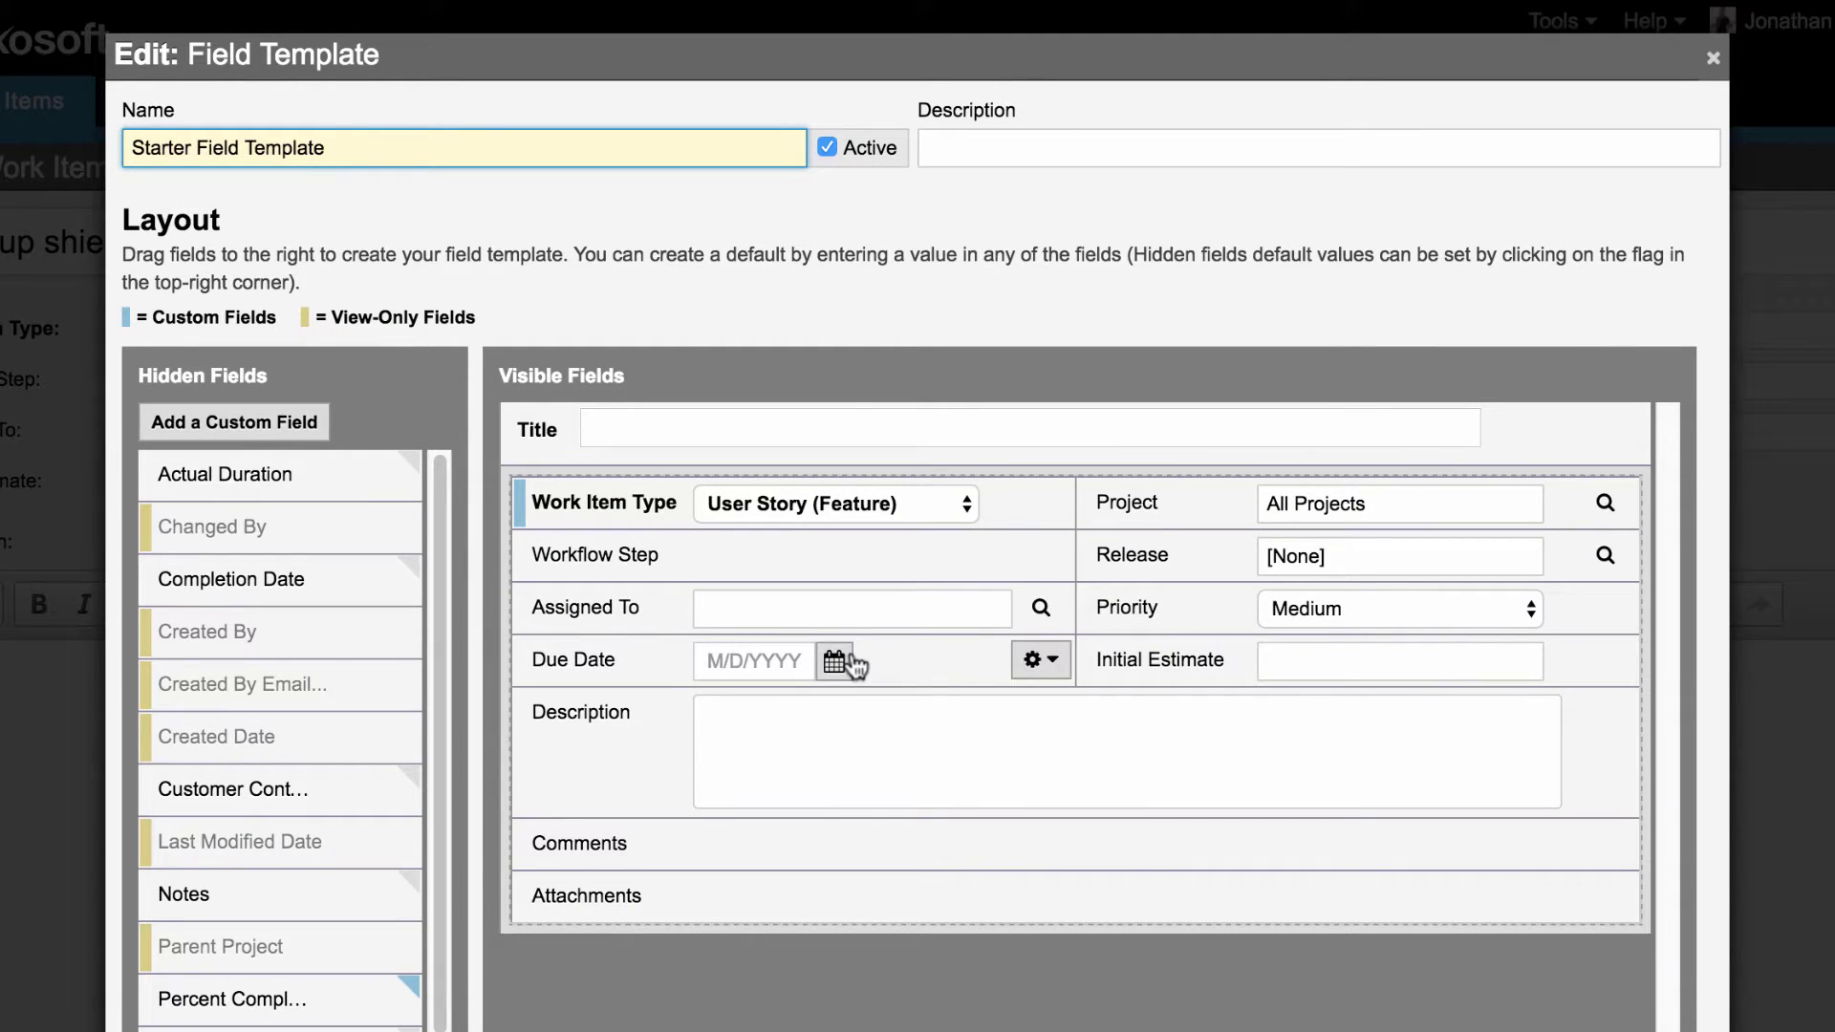
pyautogui.moveTo(287, 891); pyautogui.dragTo(712, 836)
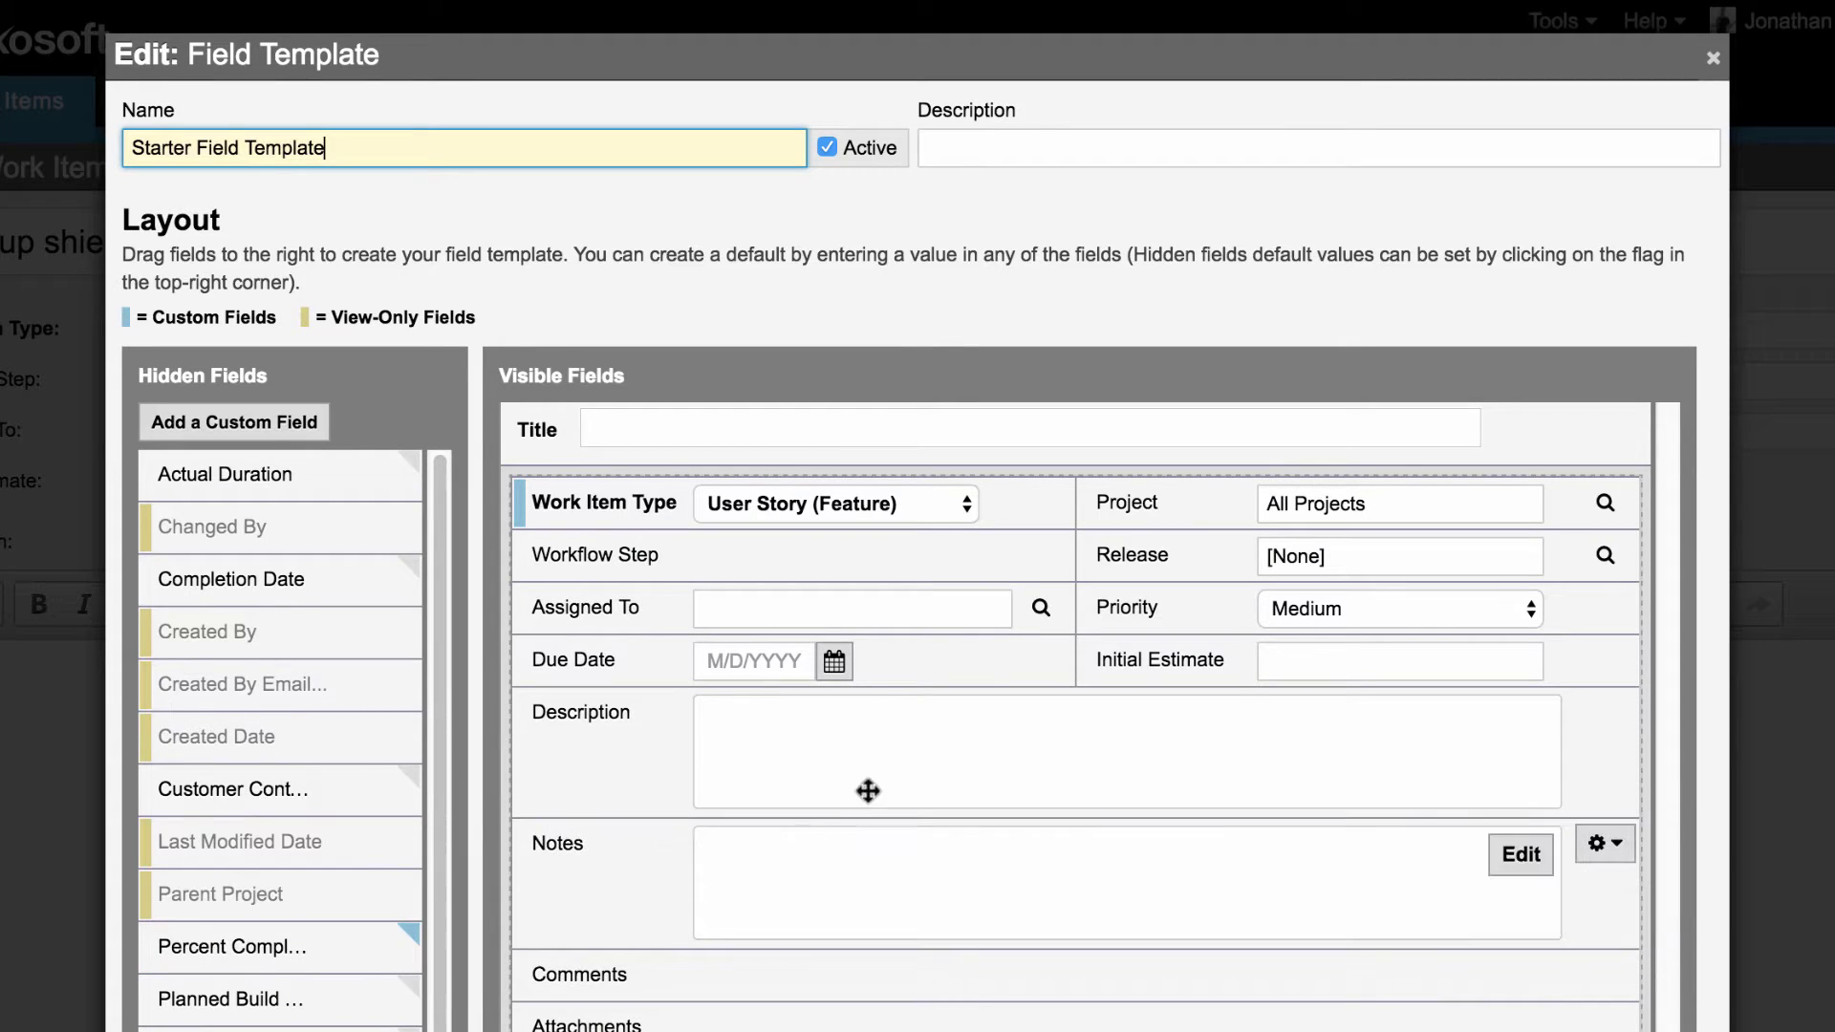
pyautogui.moveTo(972, 666); pyautogui.dragTo(392, 760)
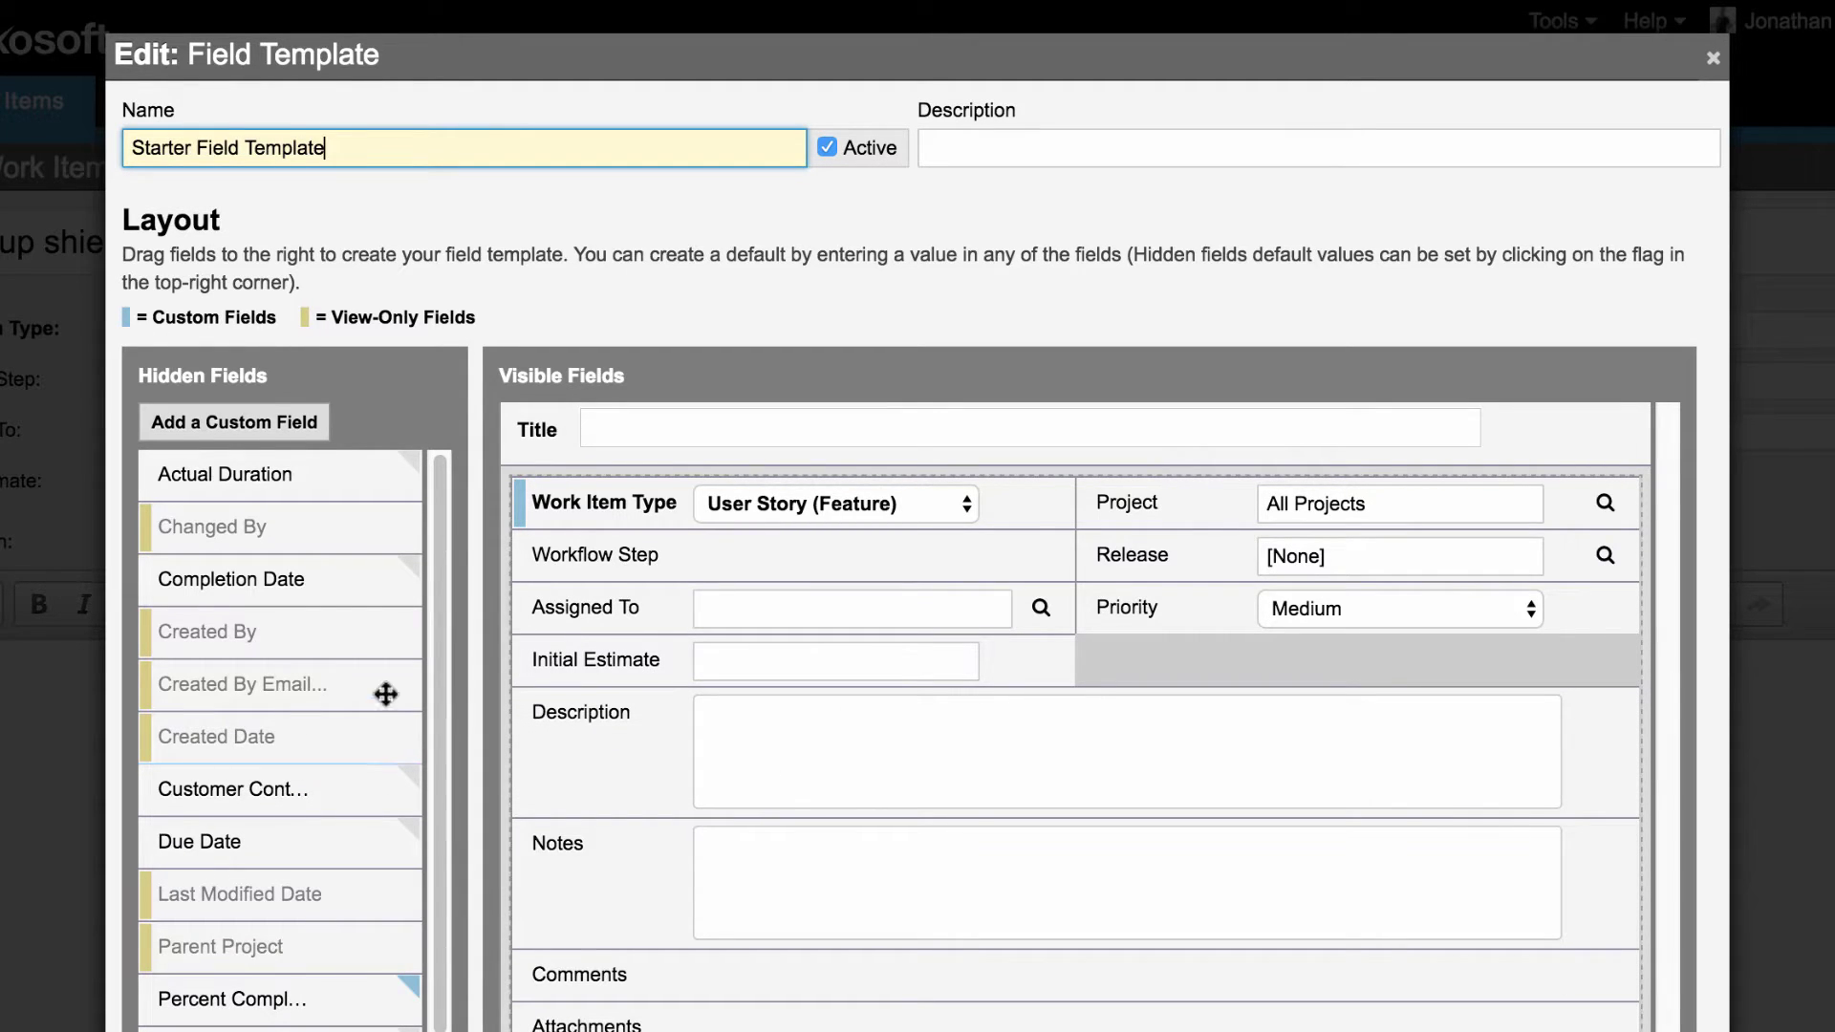
# Step: Add an Integer Number custom field 'Trooper Count' to all current field templates
pyautogui.click(323, 424)
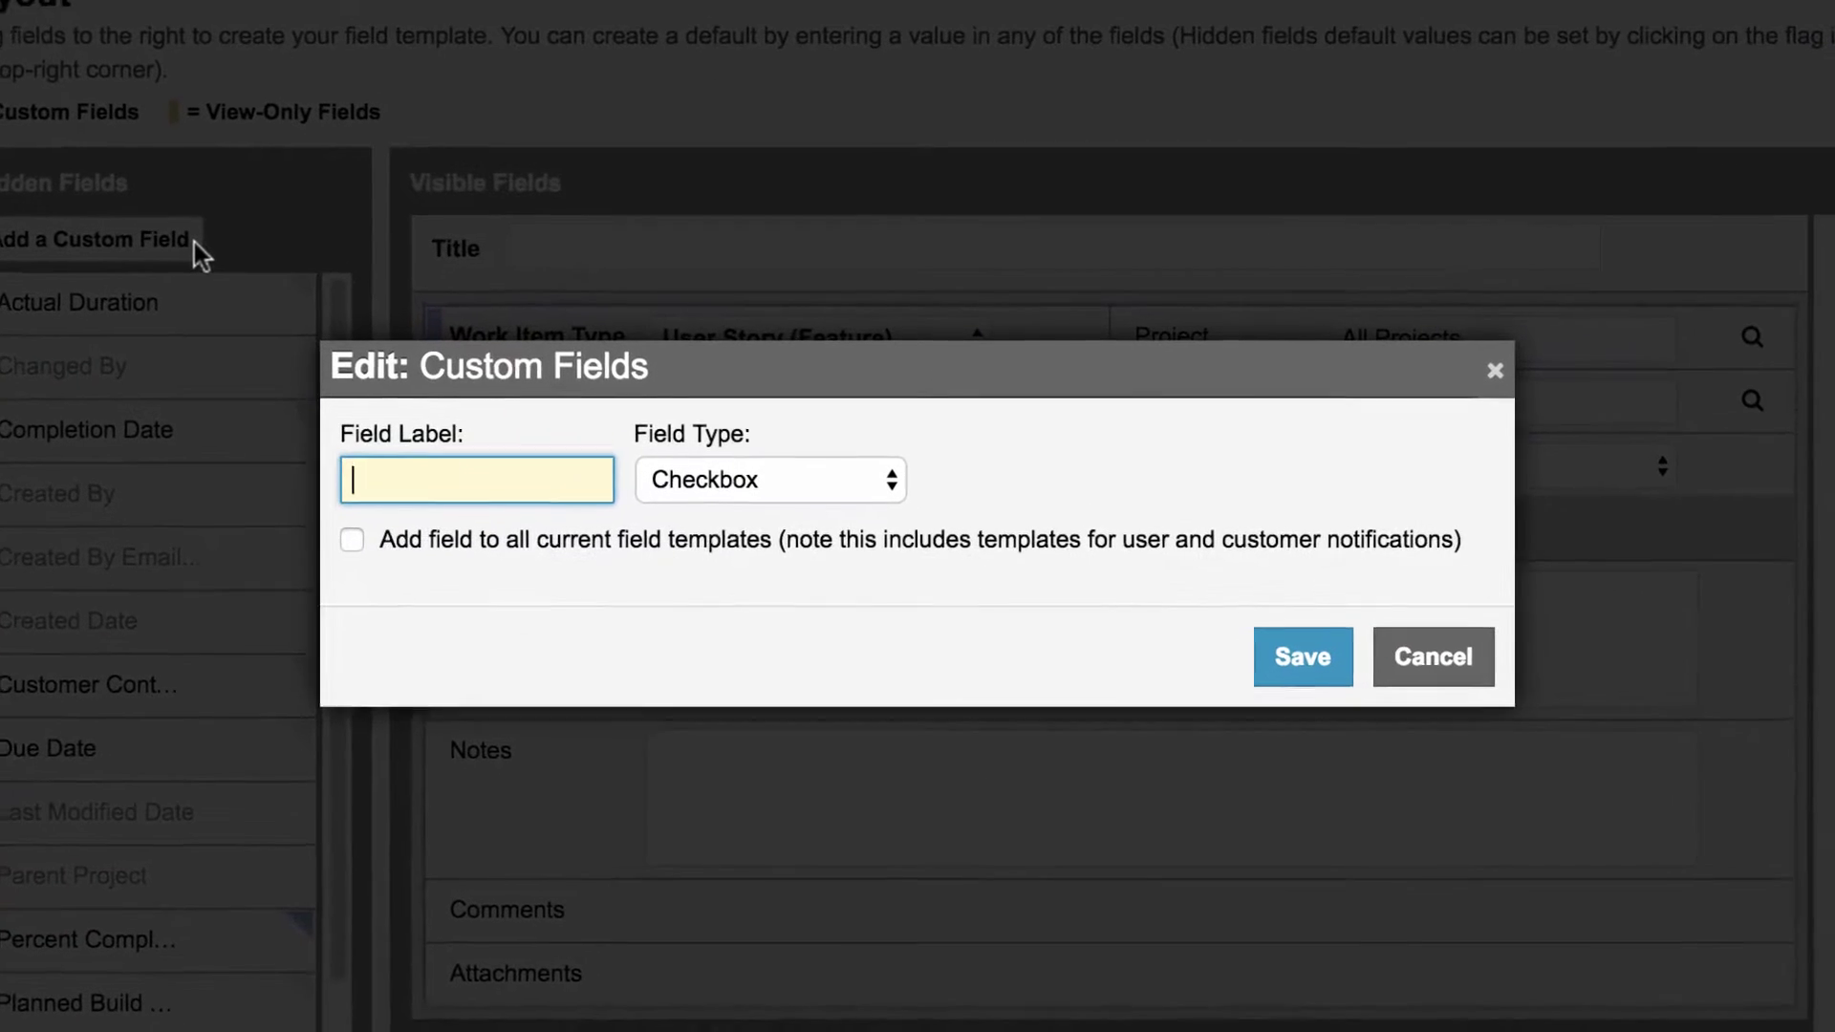
pyautogui.write('Trooper Count')
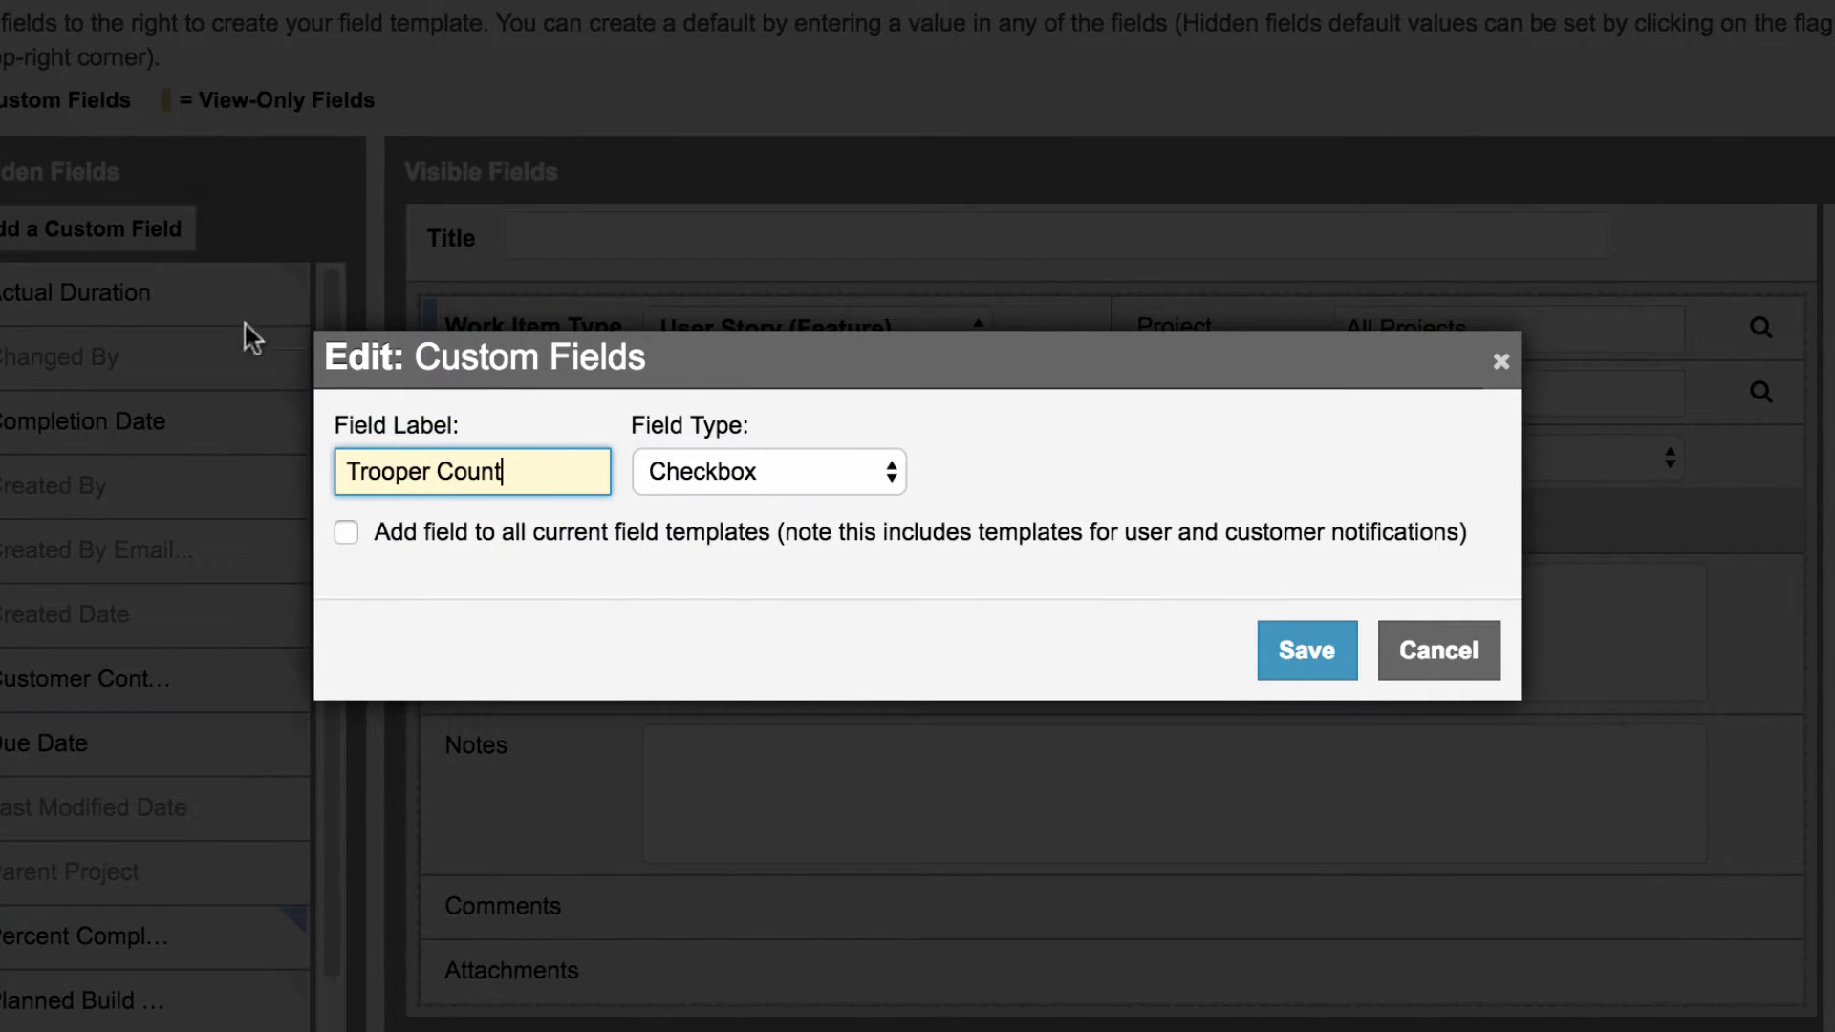
pyautogui.click(806, 478)
pyautogui.click(794, 707)
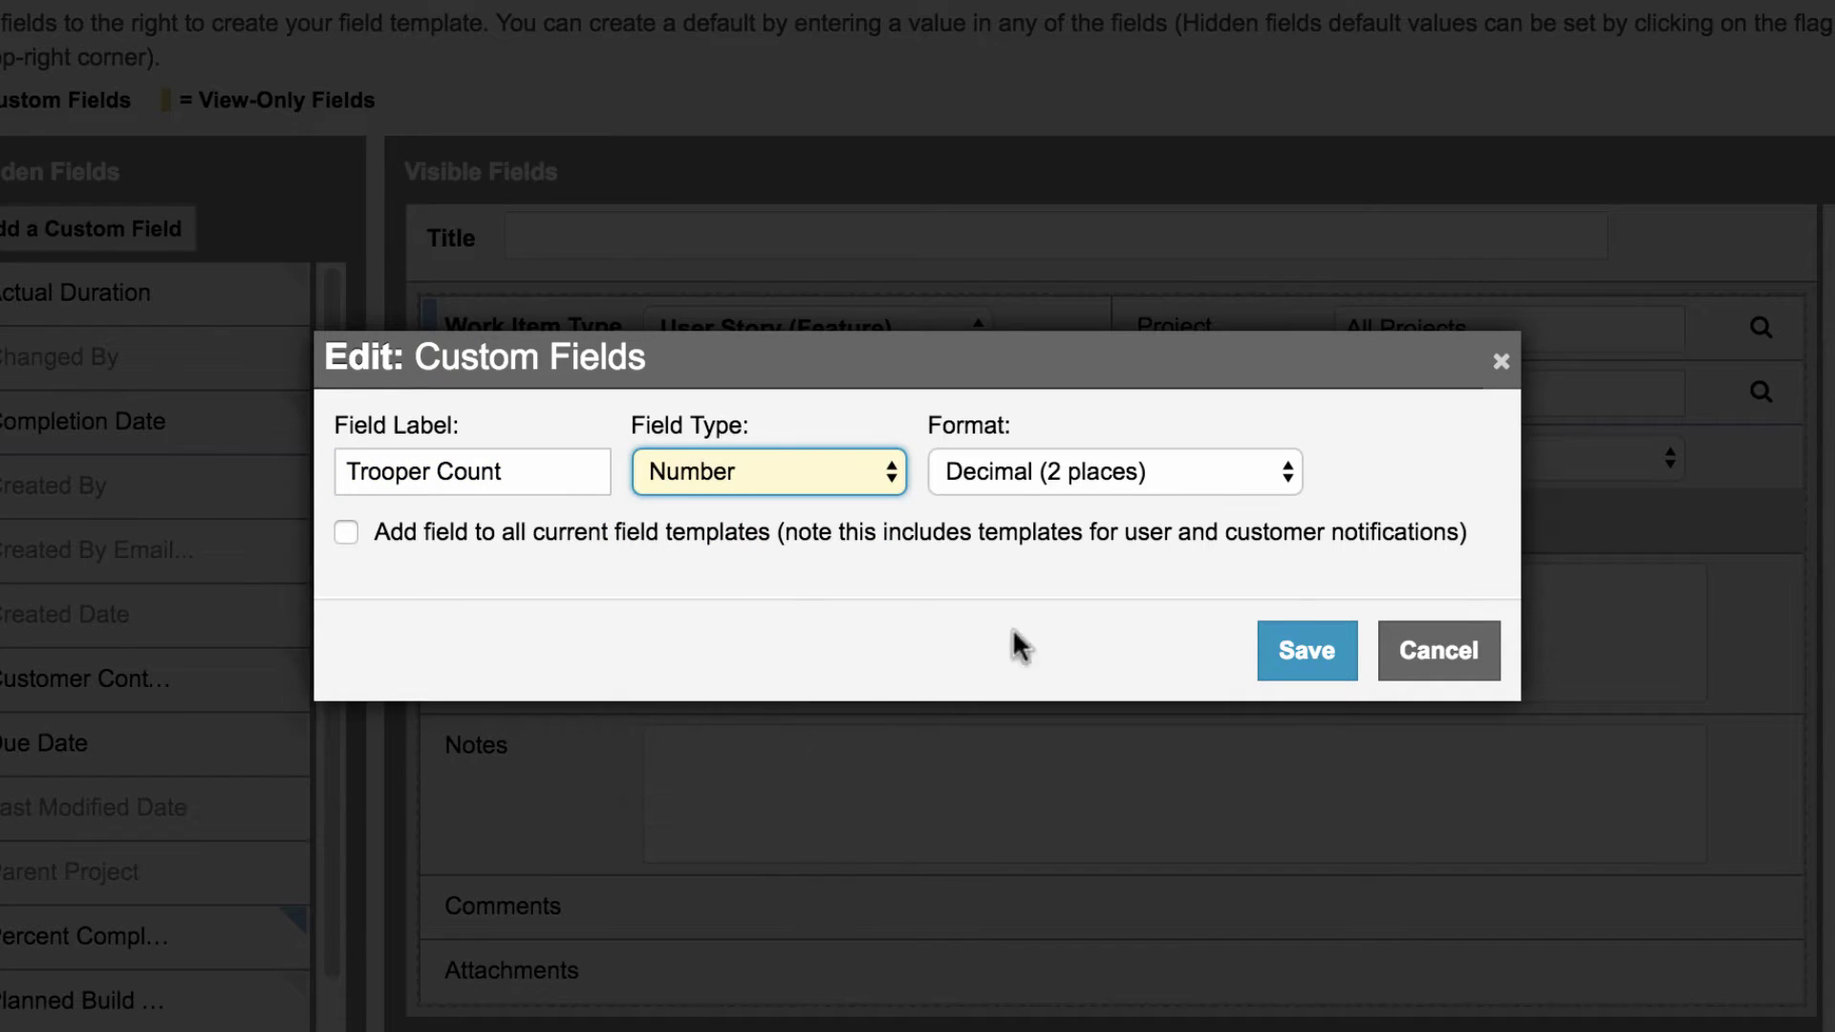
pyautogui.click(1131, 472)
pyautogui.click(1132, 496)
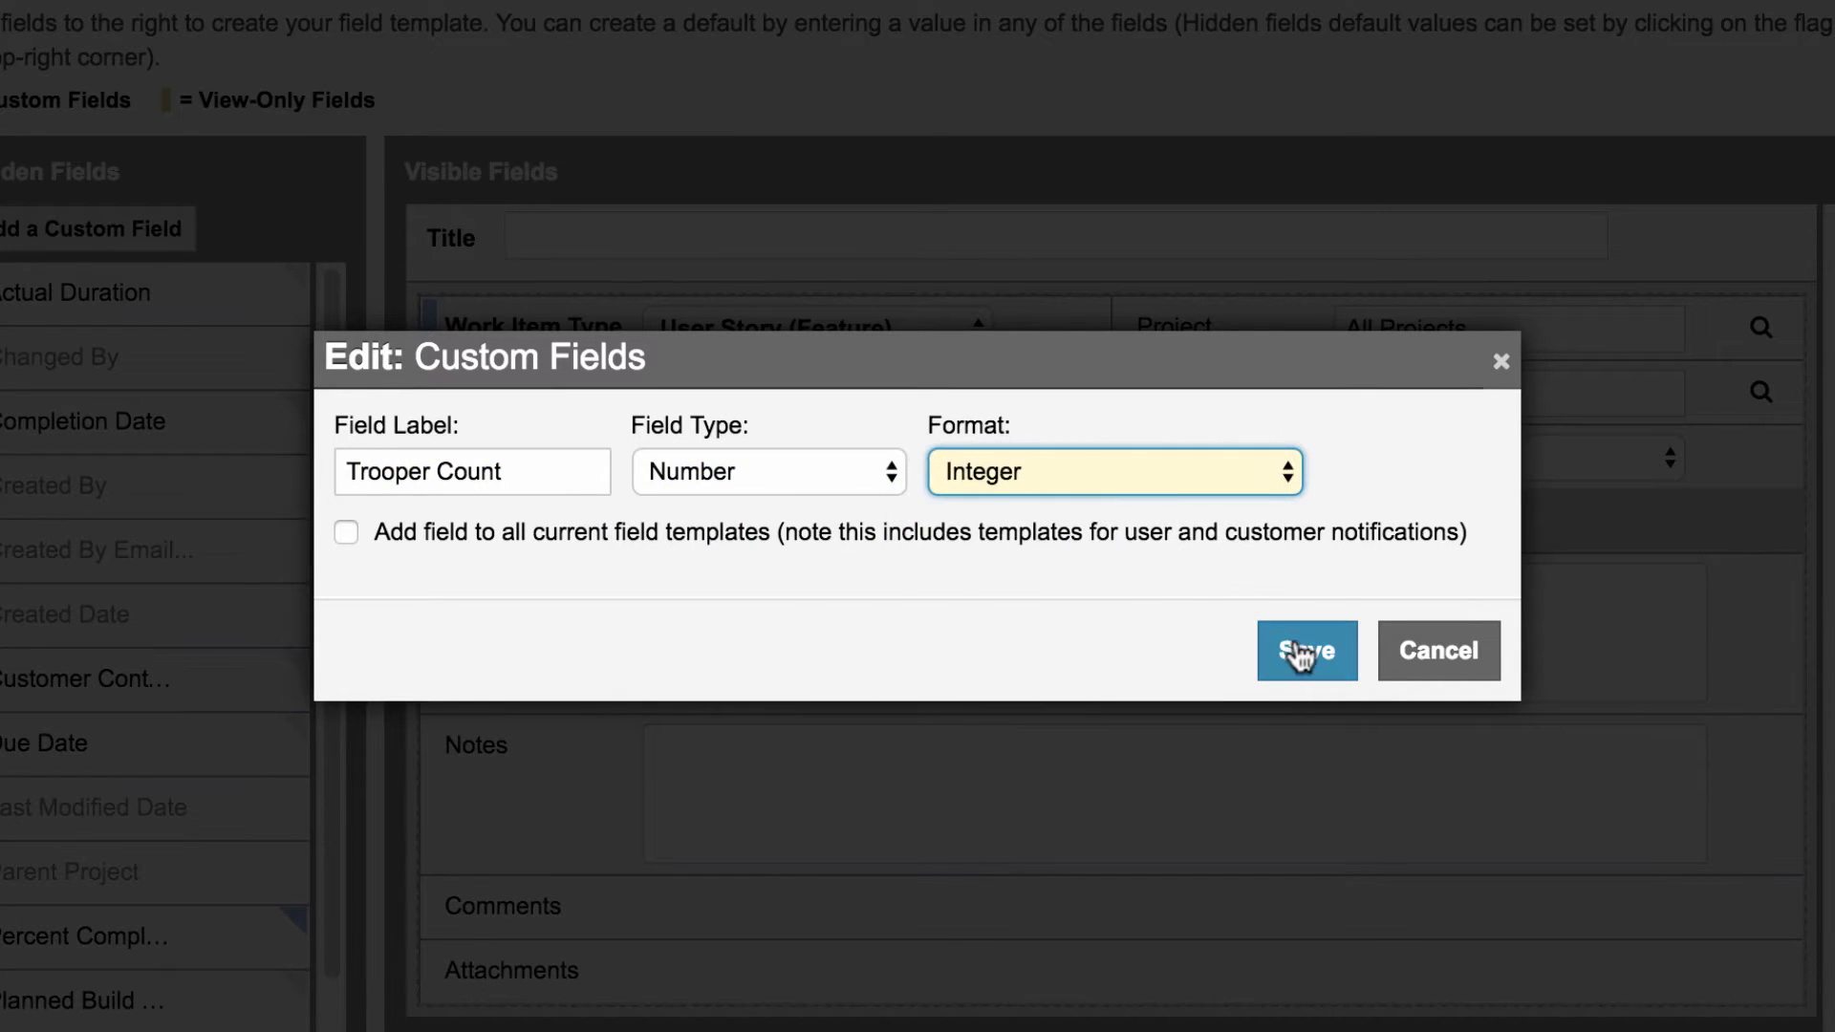
pyautogui.click(354, 533)
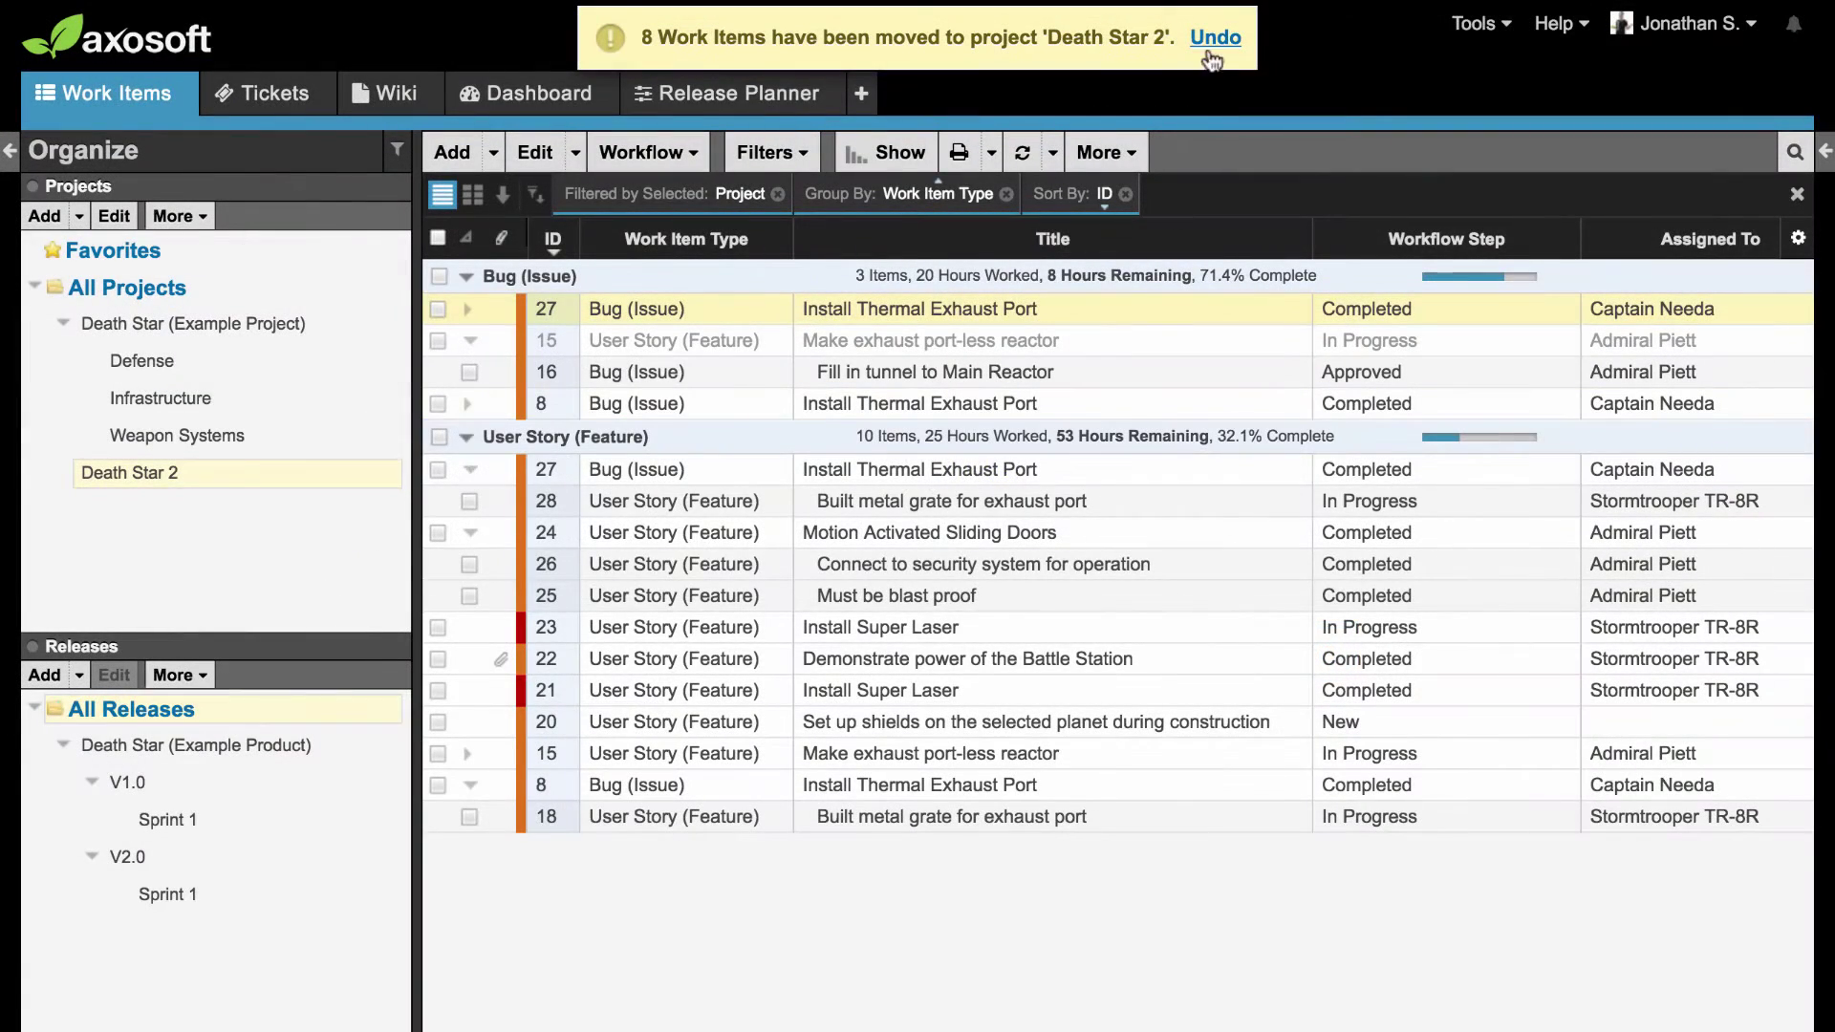
# Step: Dismiss the items-moved notice and check item 27's edit form for Trooper Count without saving
pyautogui.click(1243, 23)
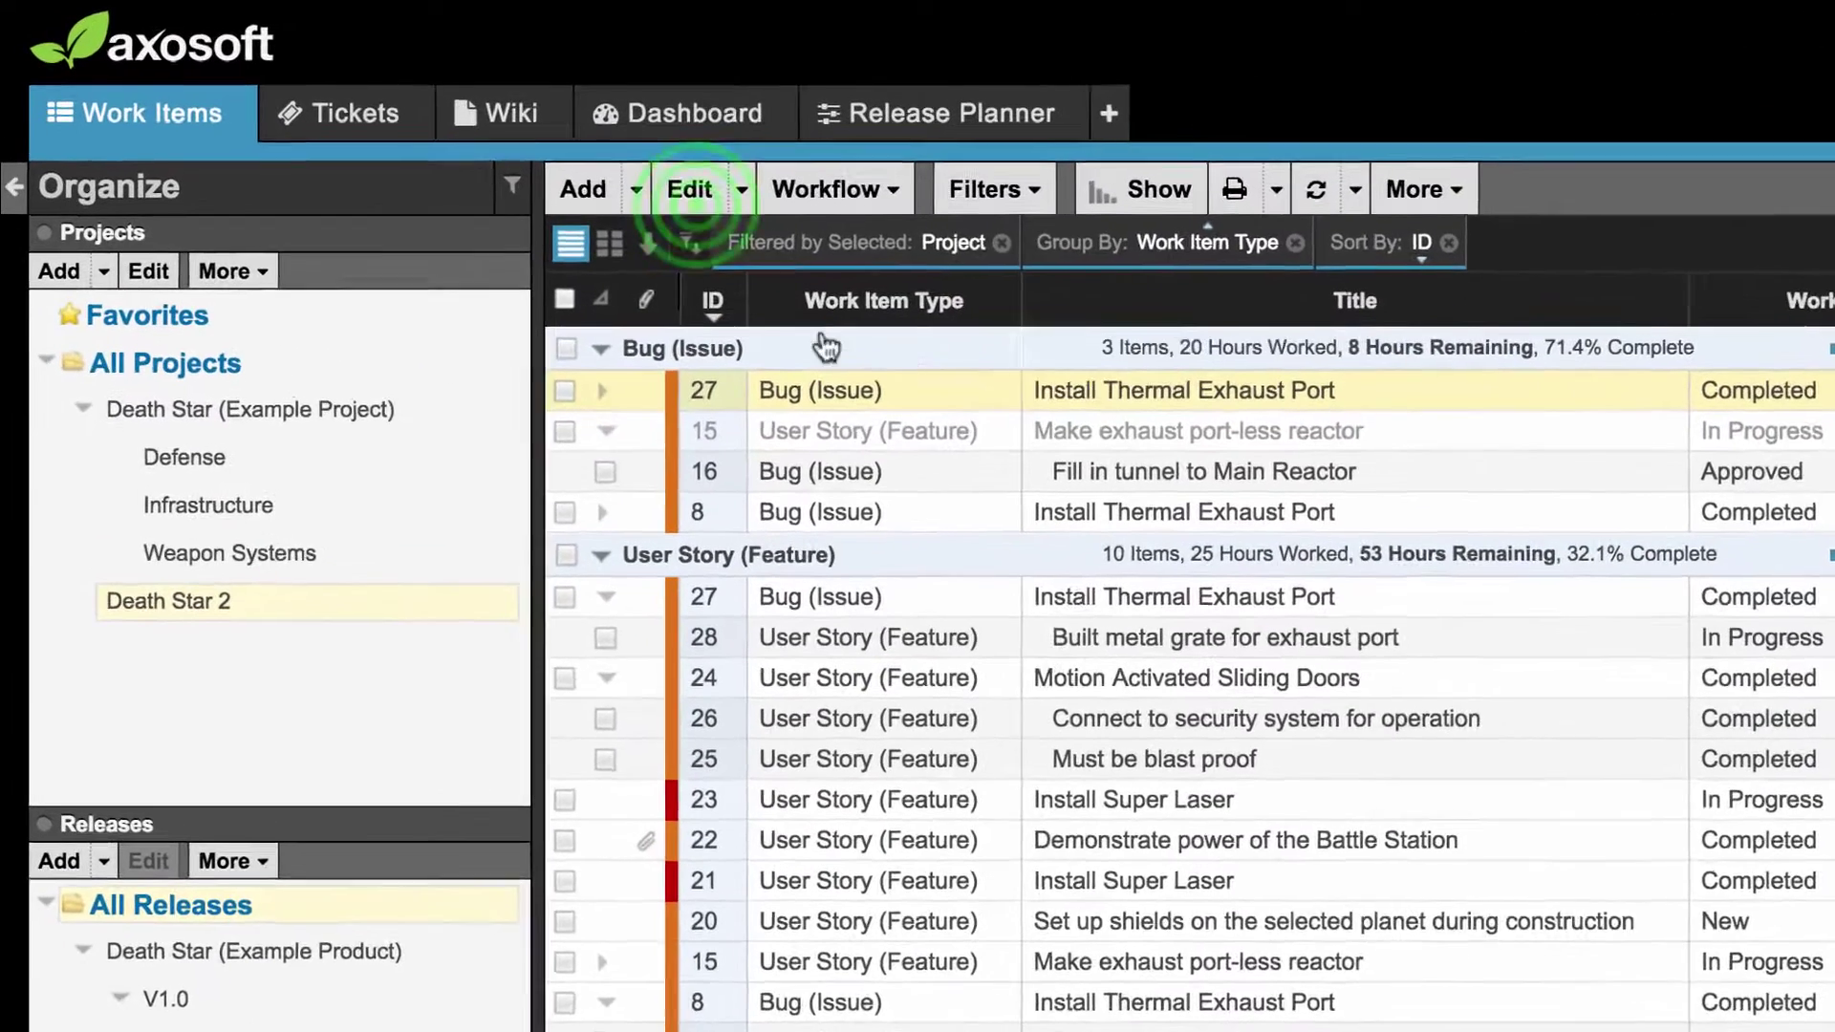
pyautogui.click(540, 162)
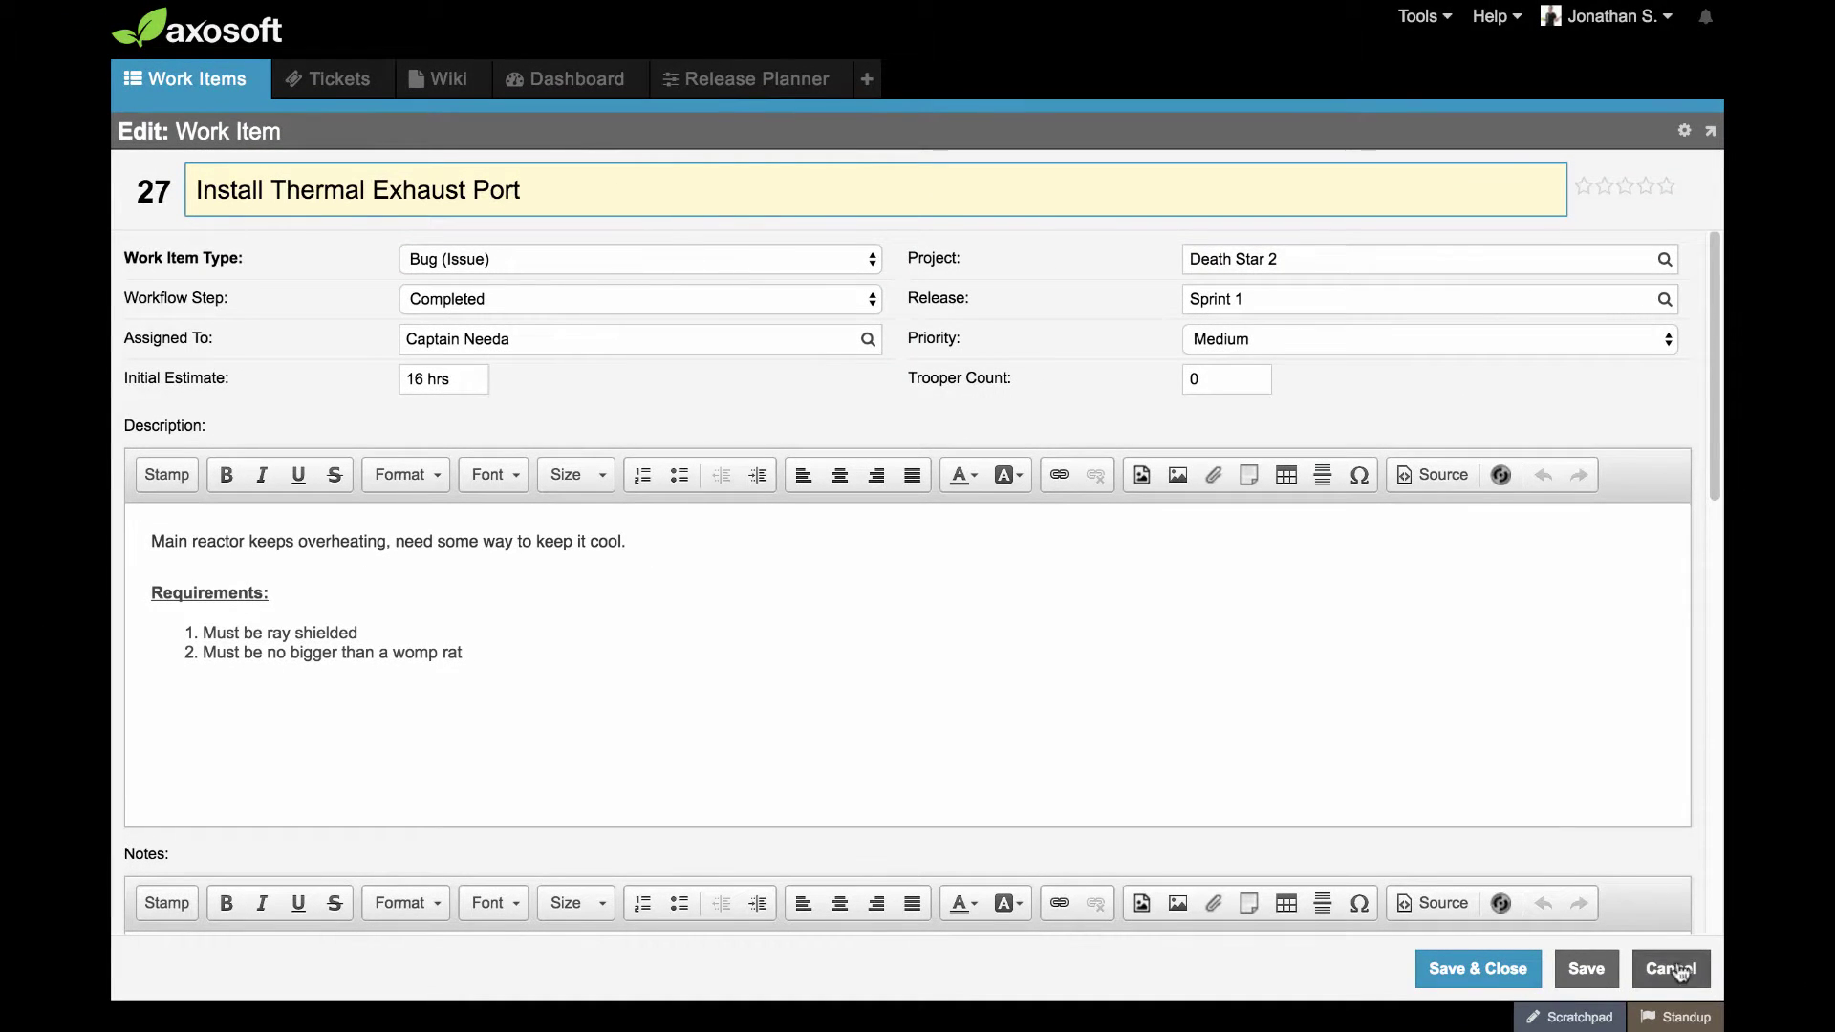
pyautogui.click(1679, 970)
pyautogui.press('e')
pyautogui.press('Escape')
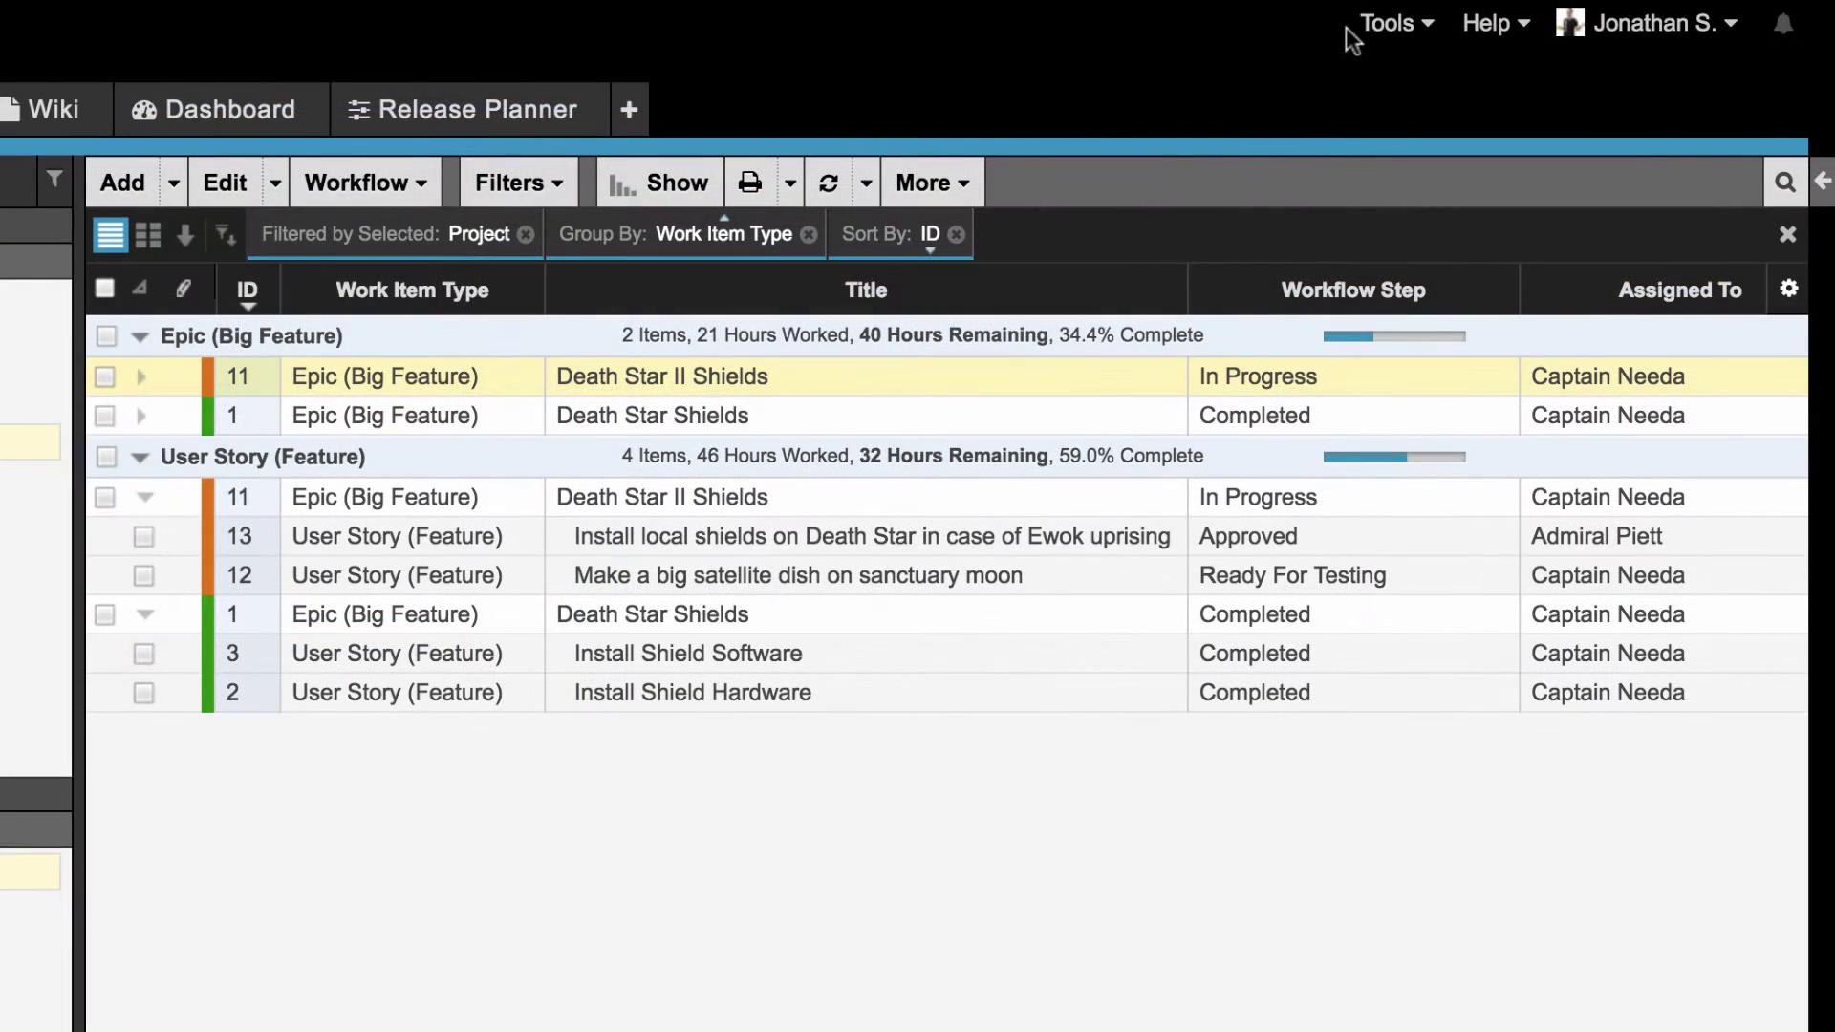
# Step: Start Import Data and browse into the Axosoft Items folder to pick the work-item CSV
pyautogui.click(1387, 29)
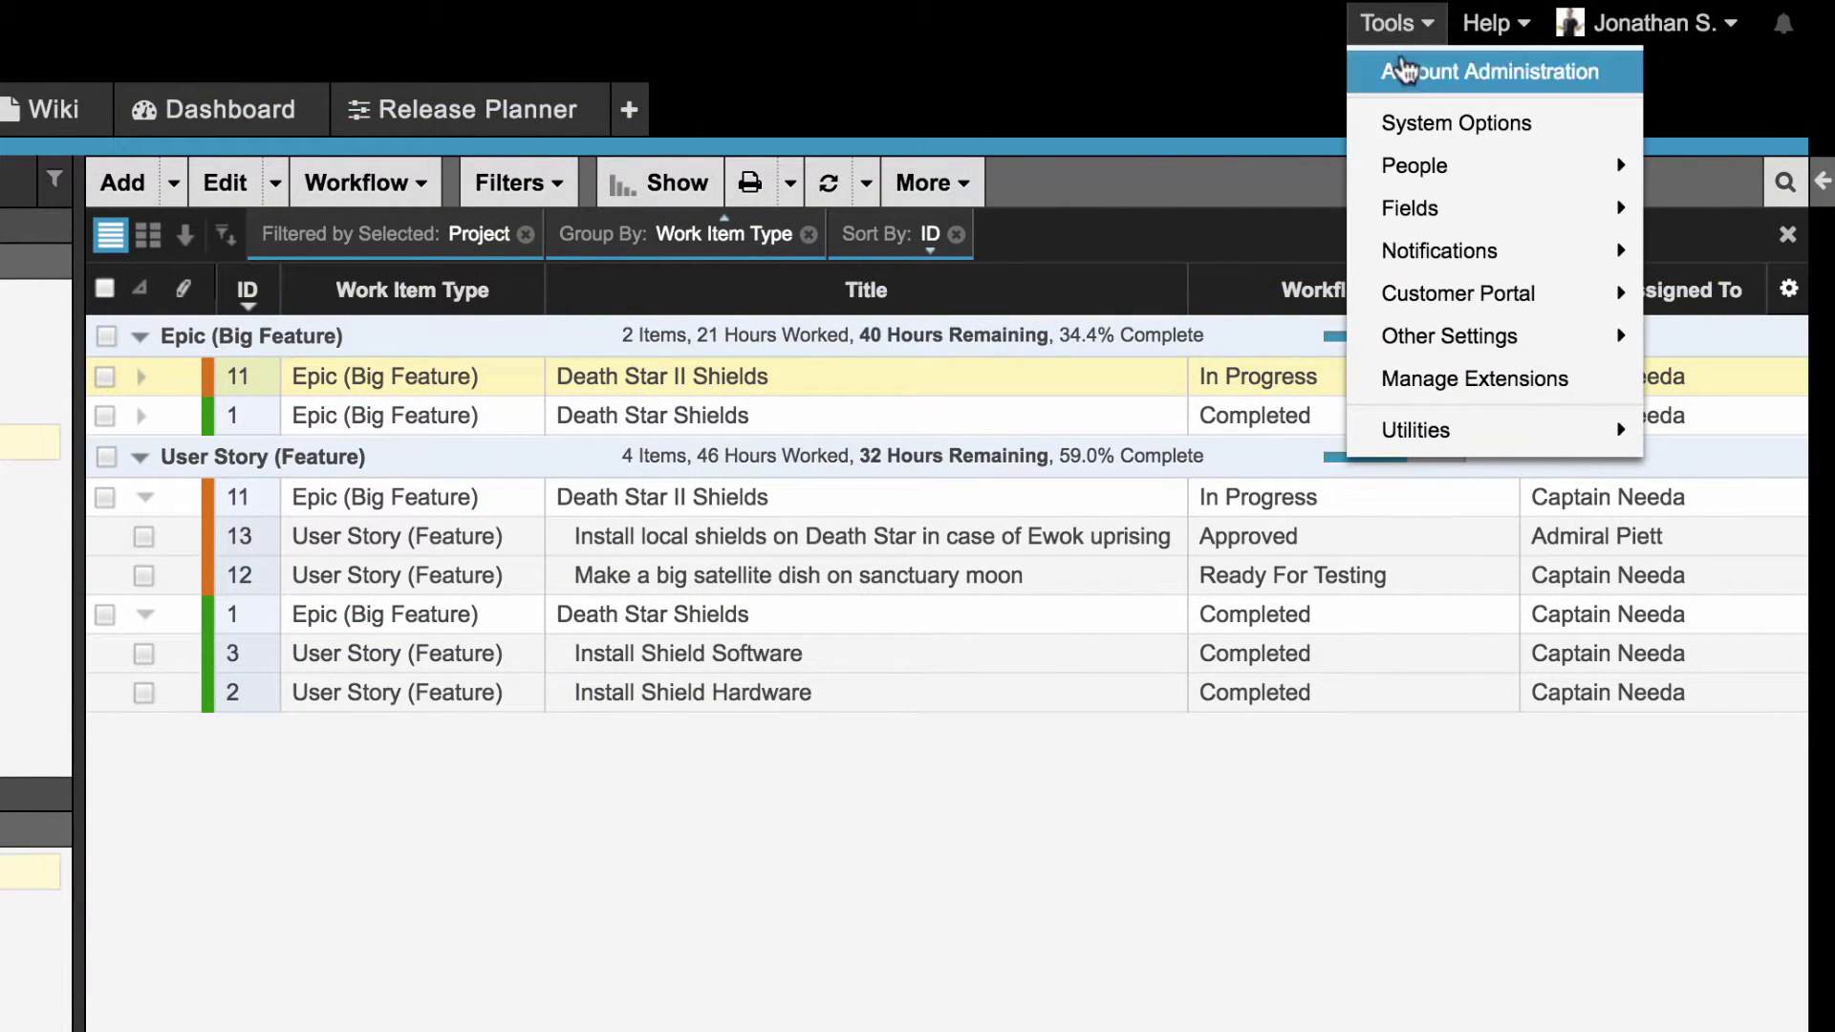
pyautogui.moveTo(1470, 439)
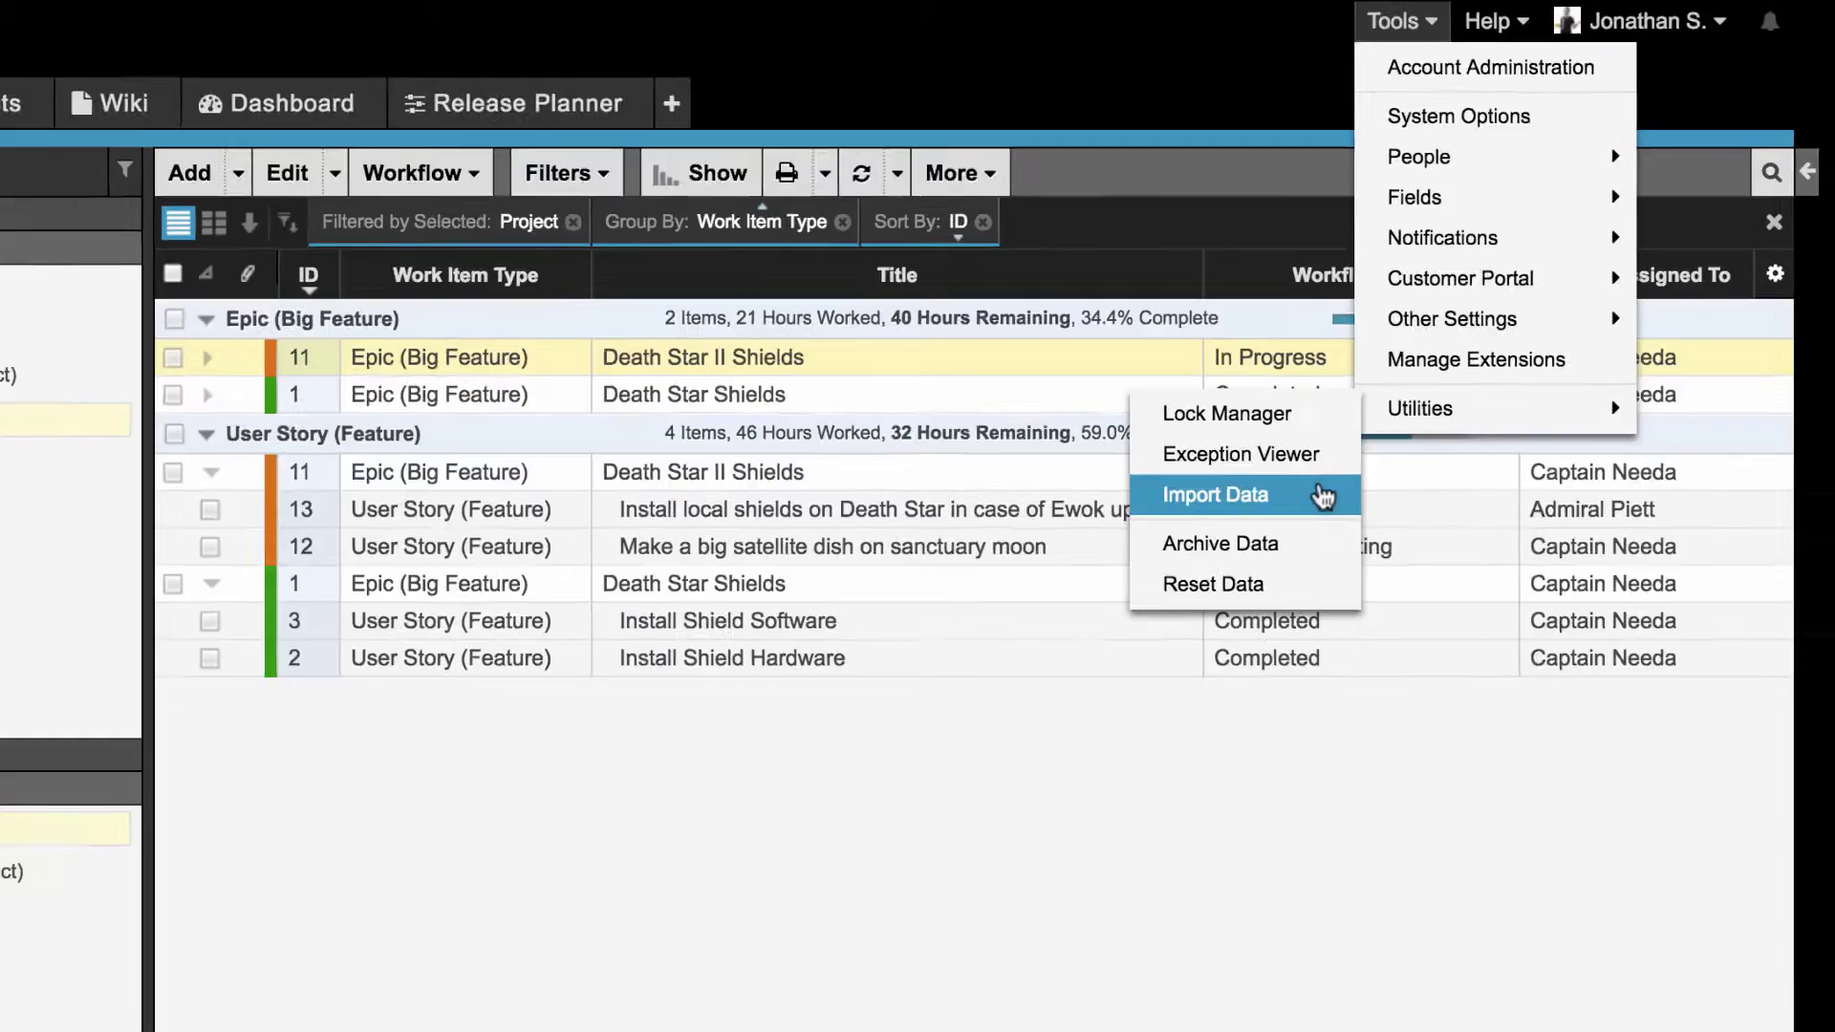
pyautogui.click(1317, 521)
pyautogui.click(425, 210)
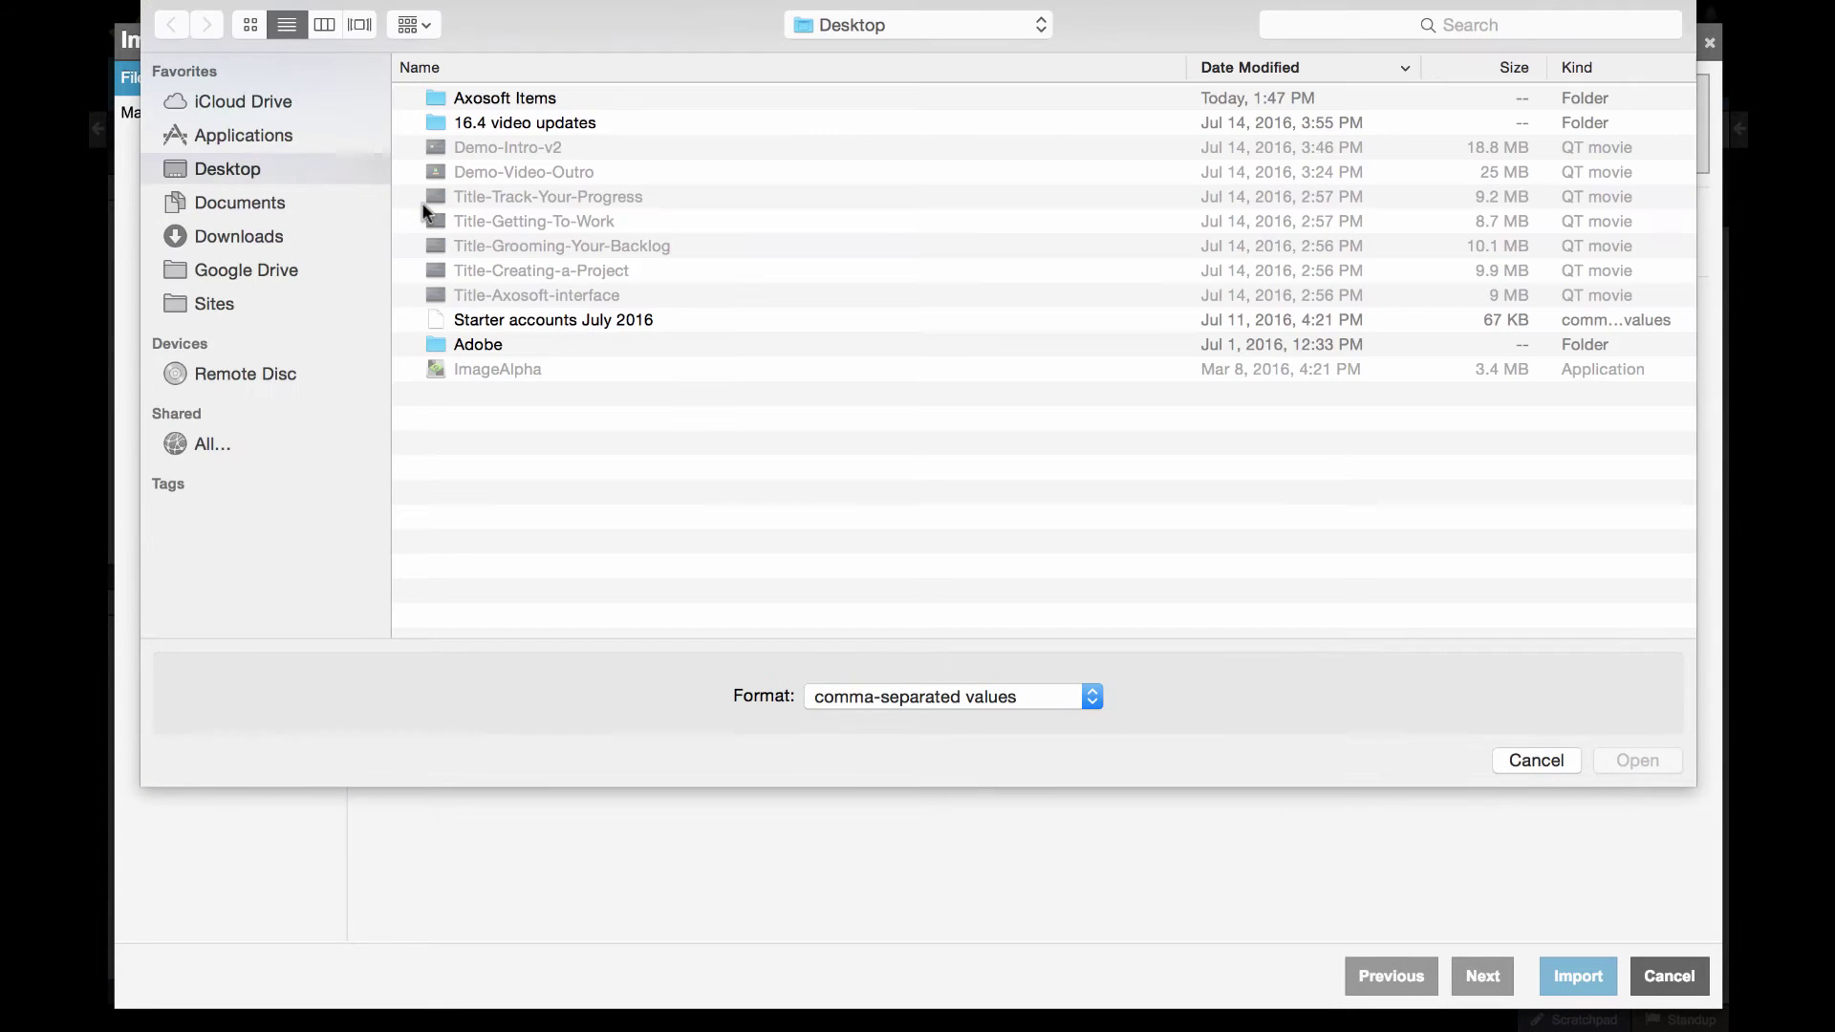
pyautogui.doubleClick(520, 99)
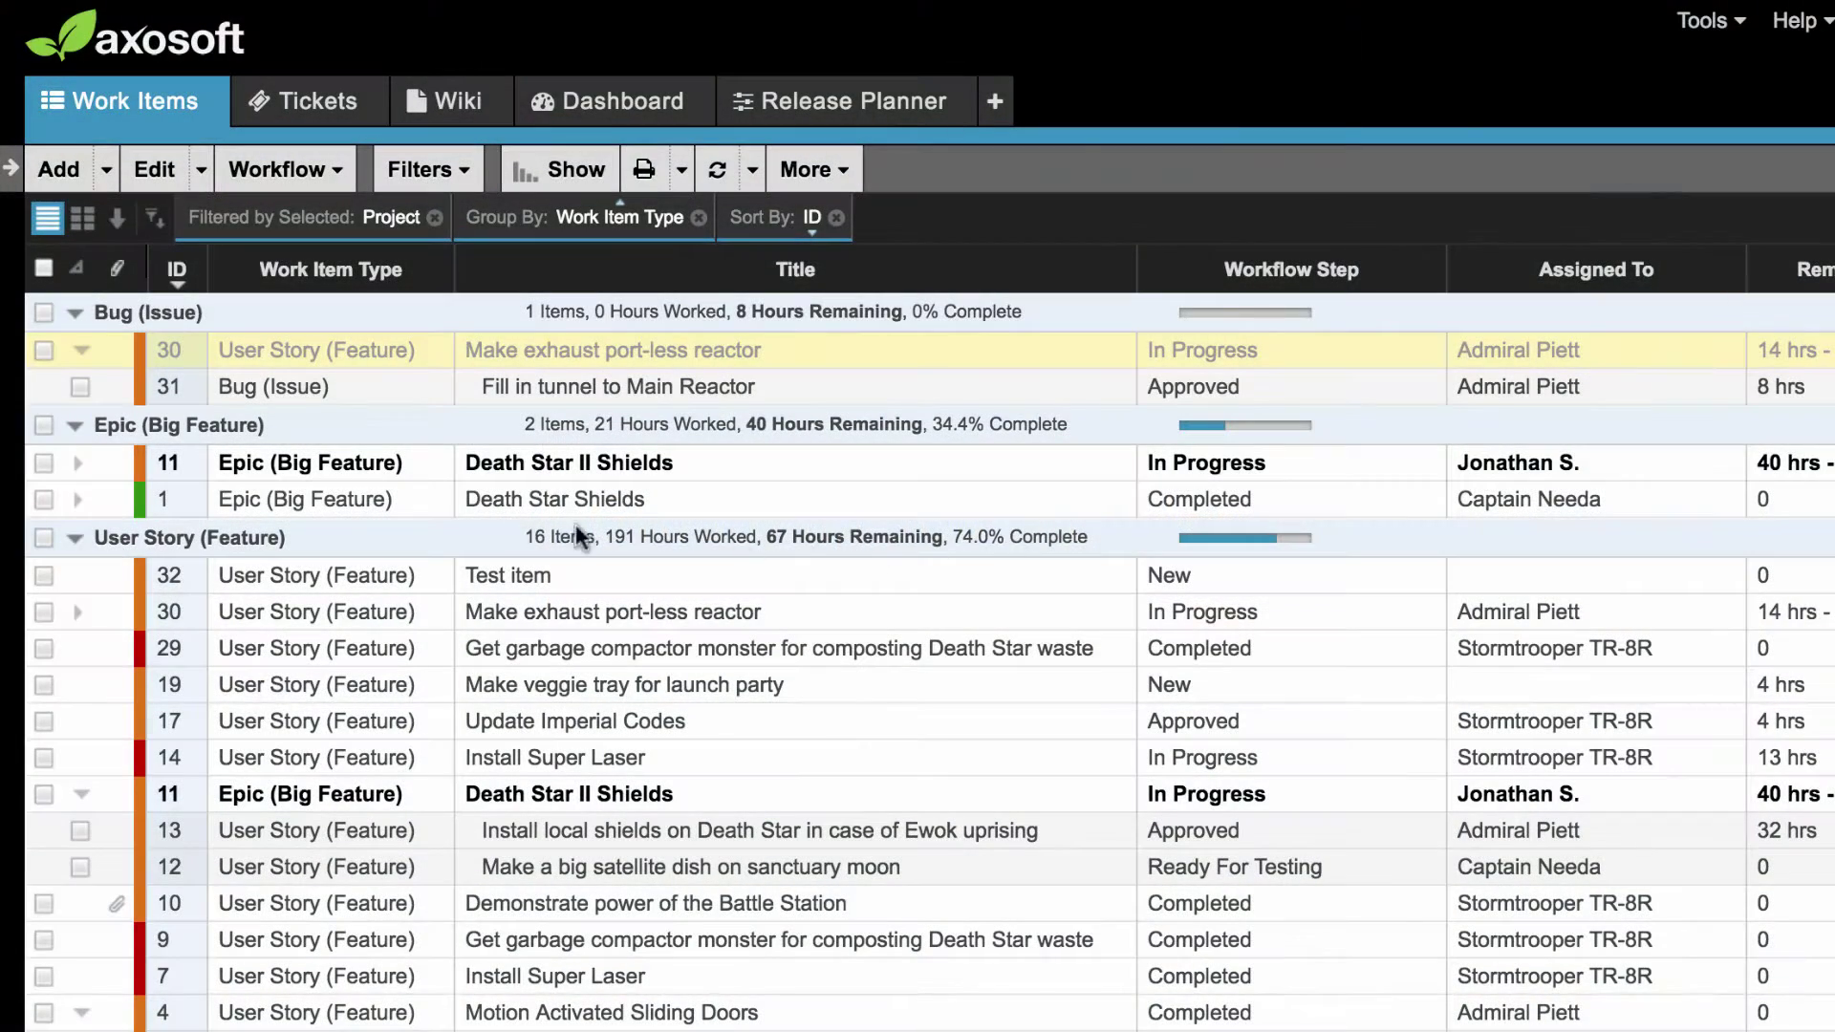
# Step: In rank view, rank item 29 and the Death Star Shields epic, and unrank item 10
pyautogui.click(119, 227)
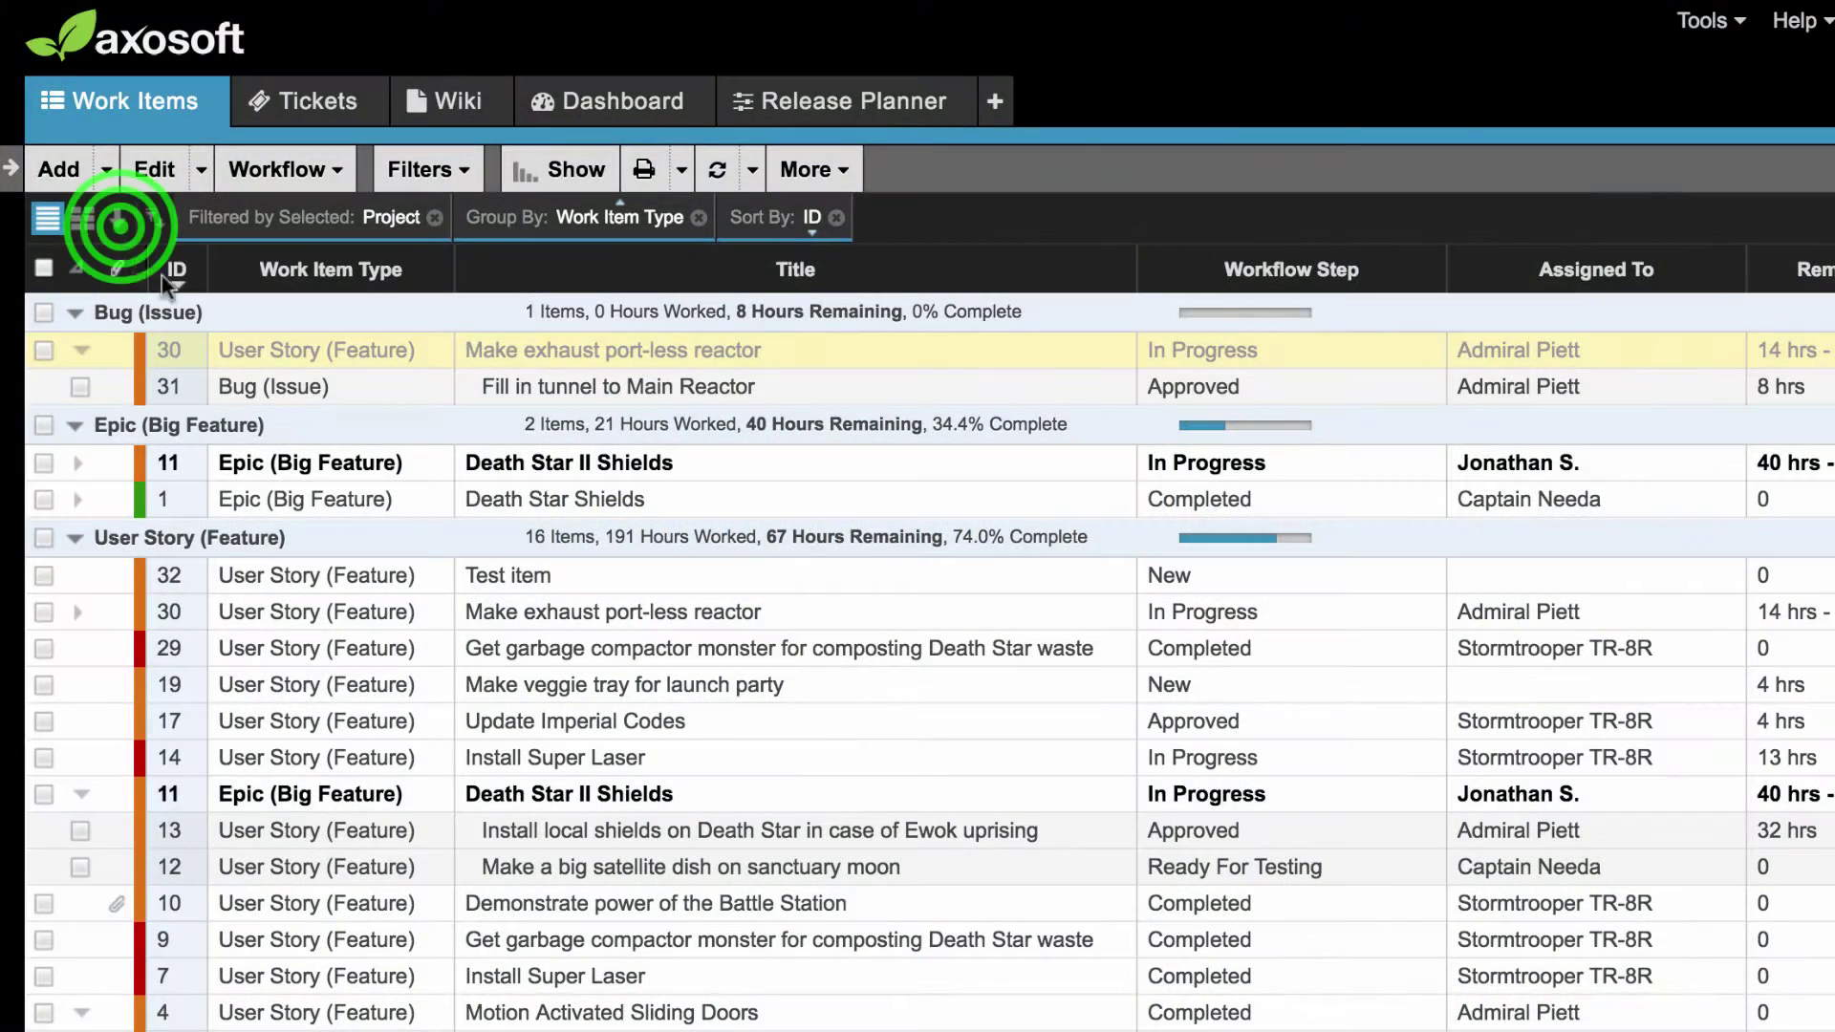
pyautogui.click(119, 225)
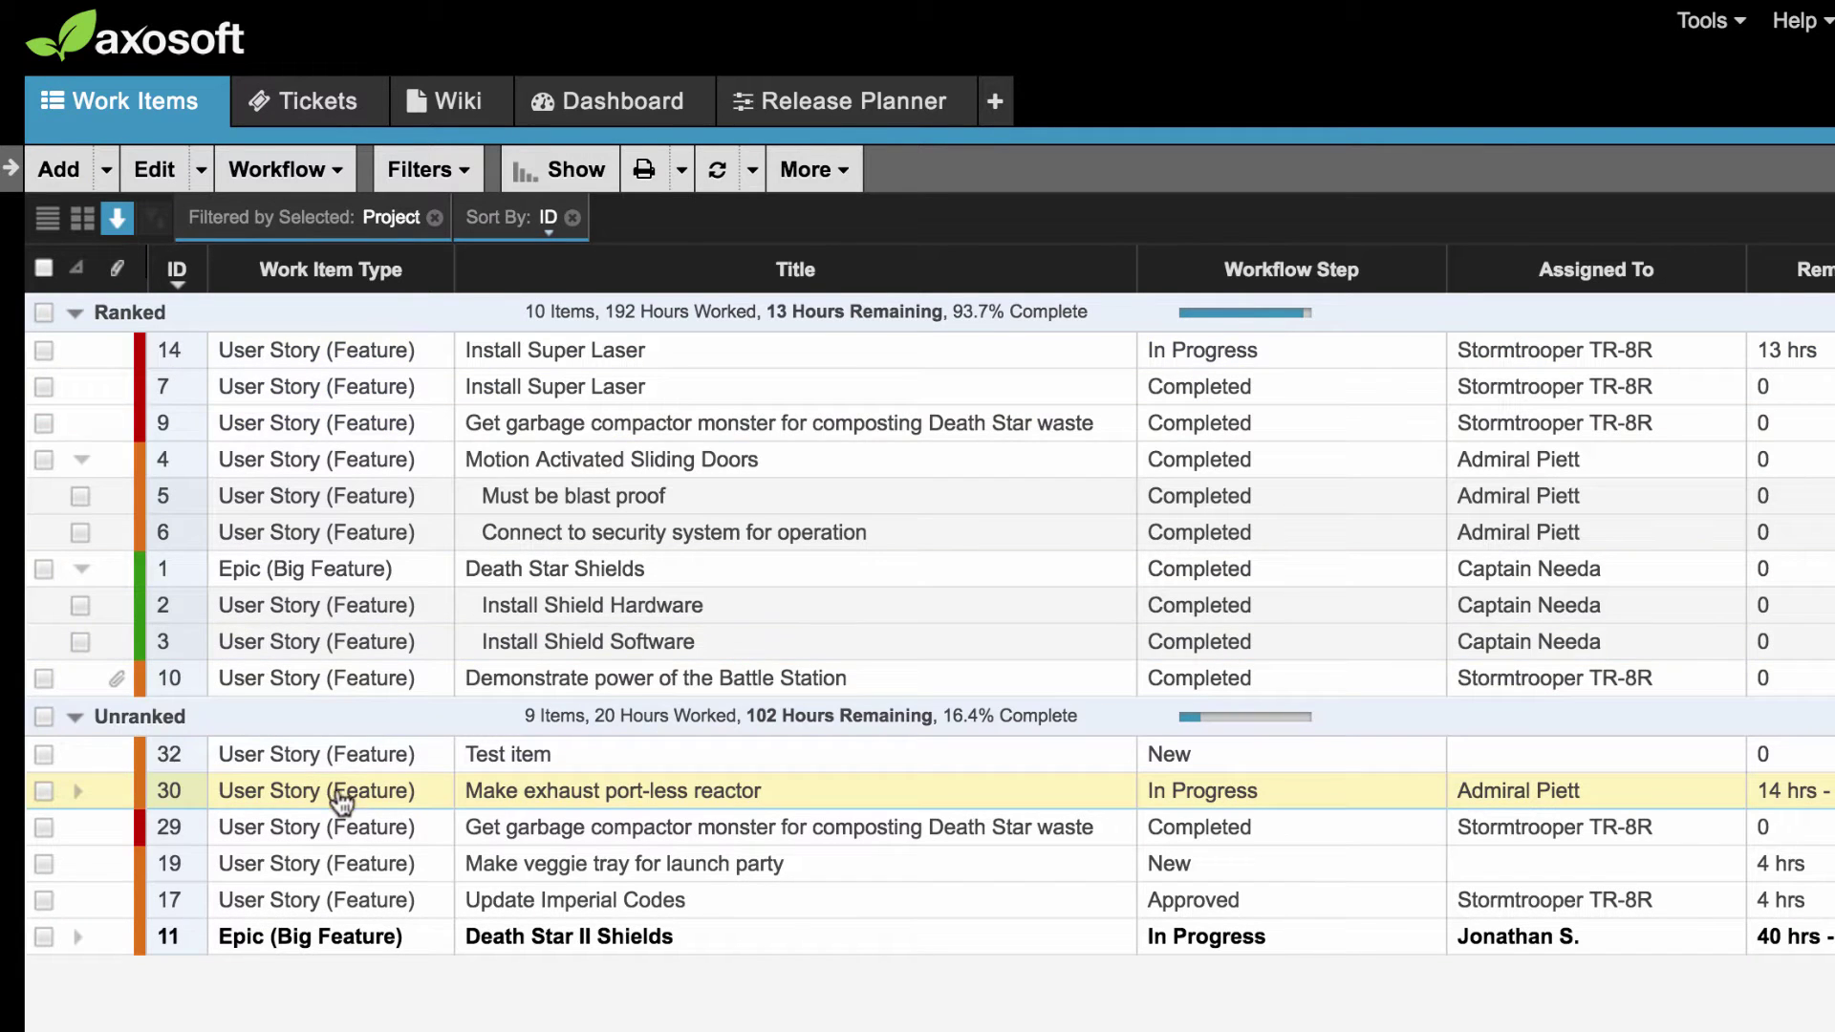
pyautogui.moveTo(352, 829); pyautogui.dragTo(351, 342)
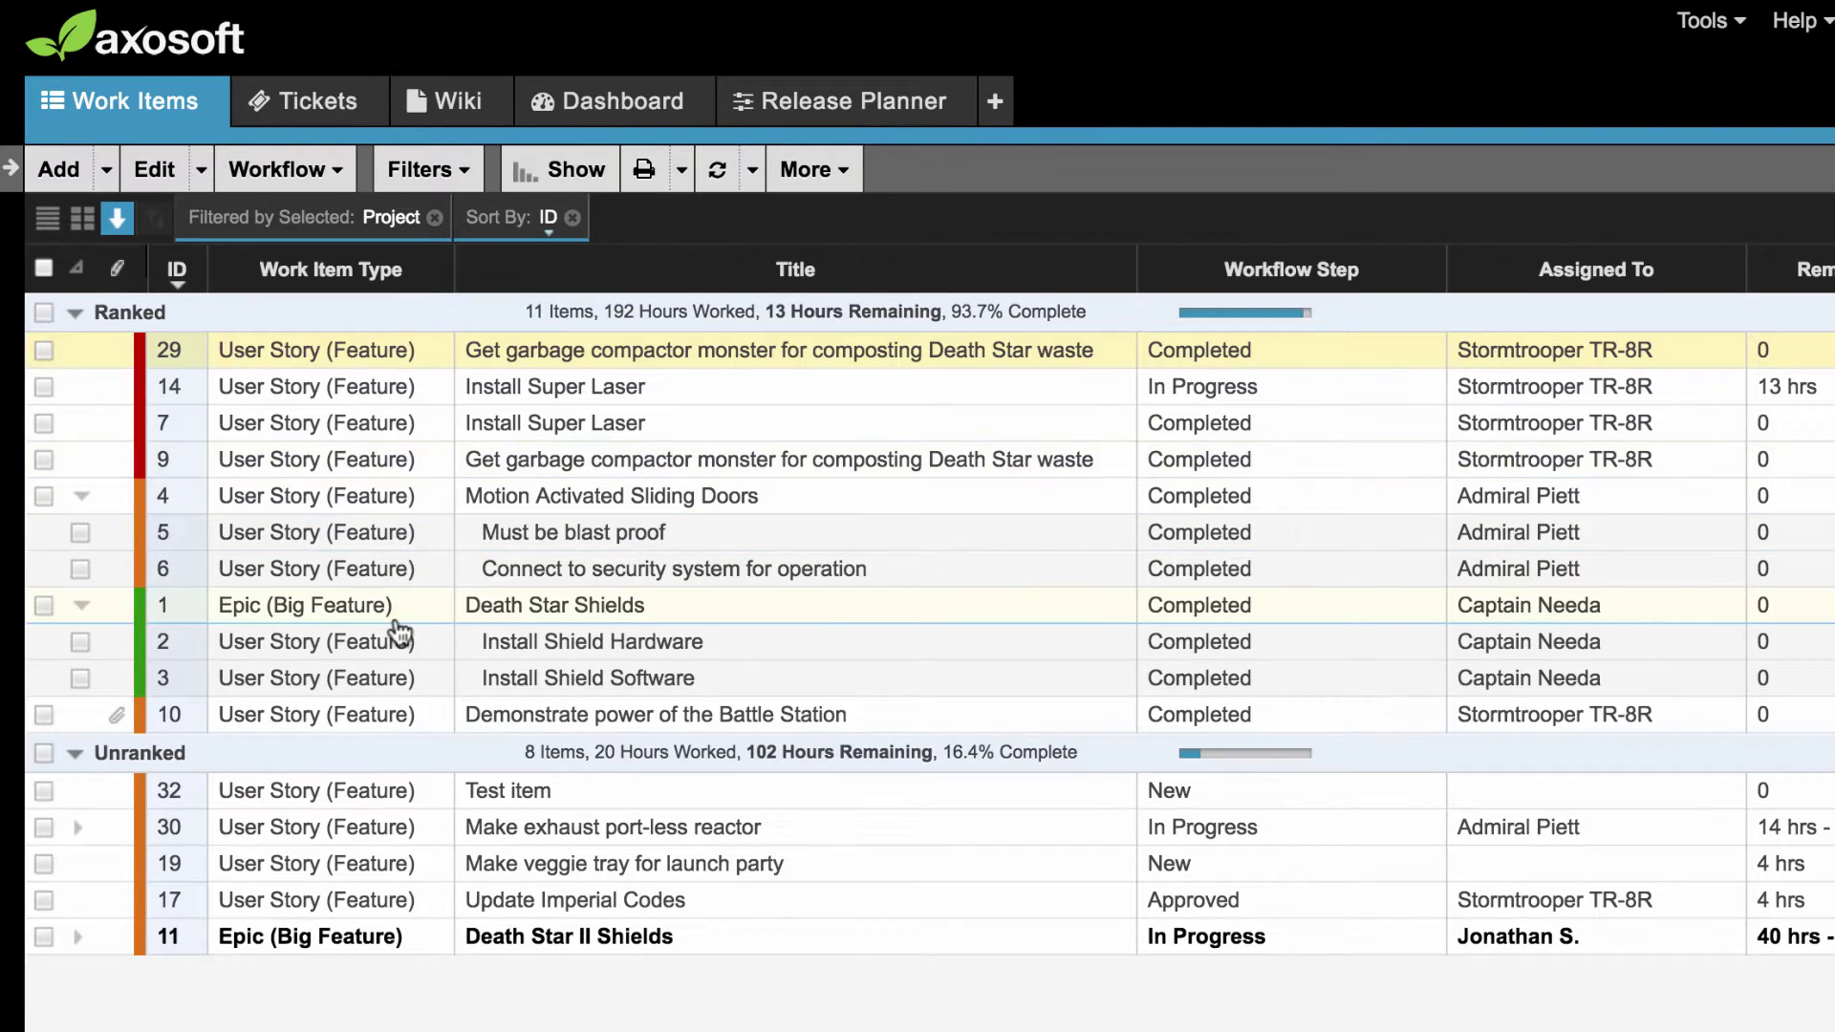
pyautogui.moveTo(400, 616); pyautogui.dragTo(387, 542)
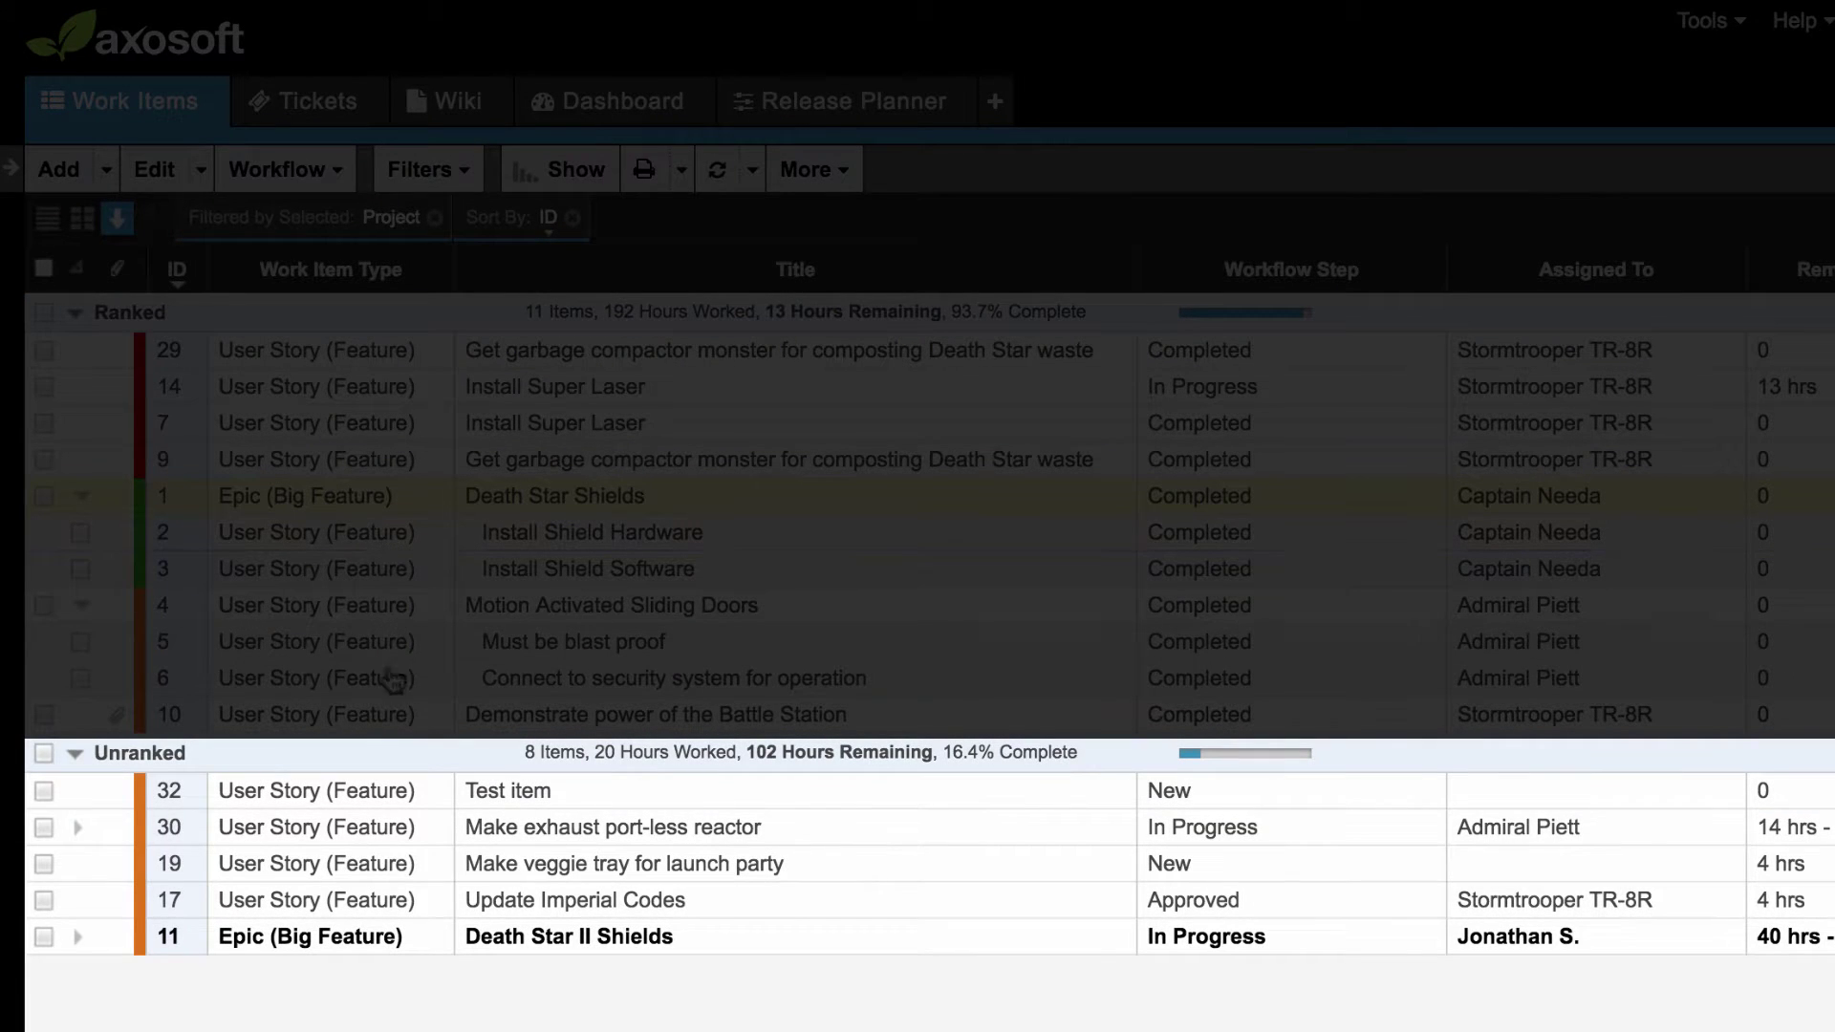
pyautogui.moveTo(400, 723); pyautogui.dragTo(397, 825)
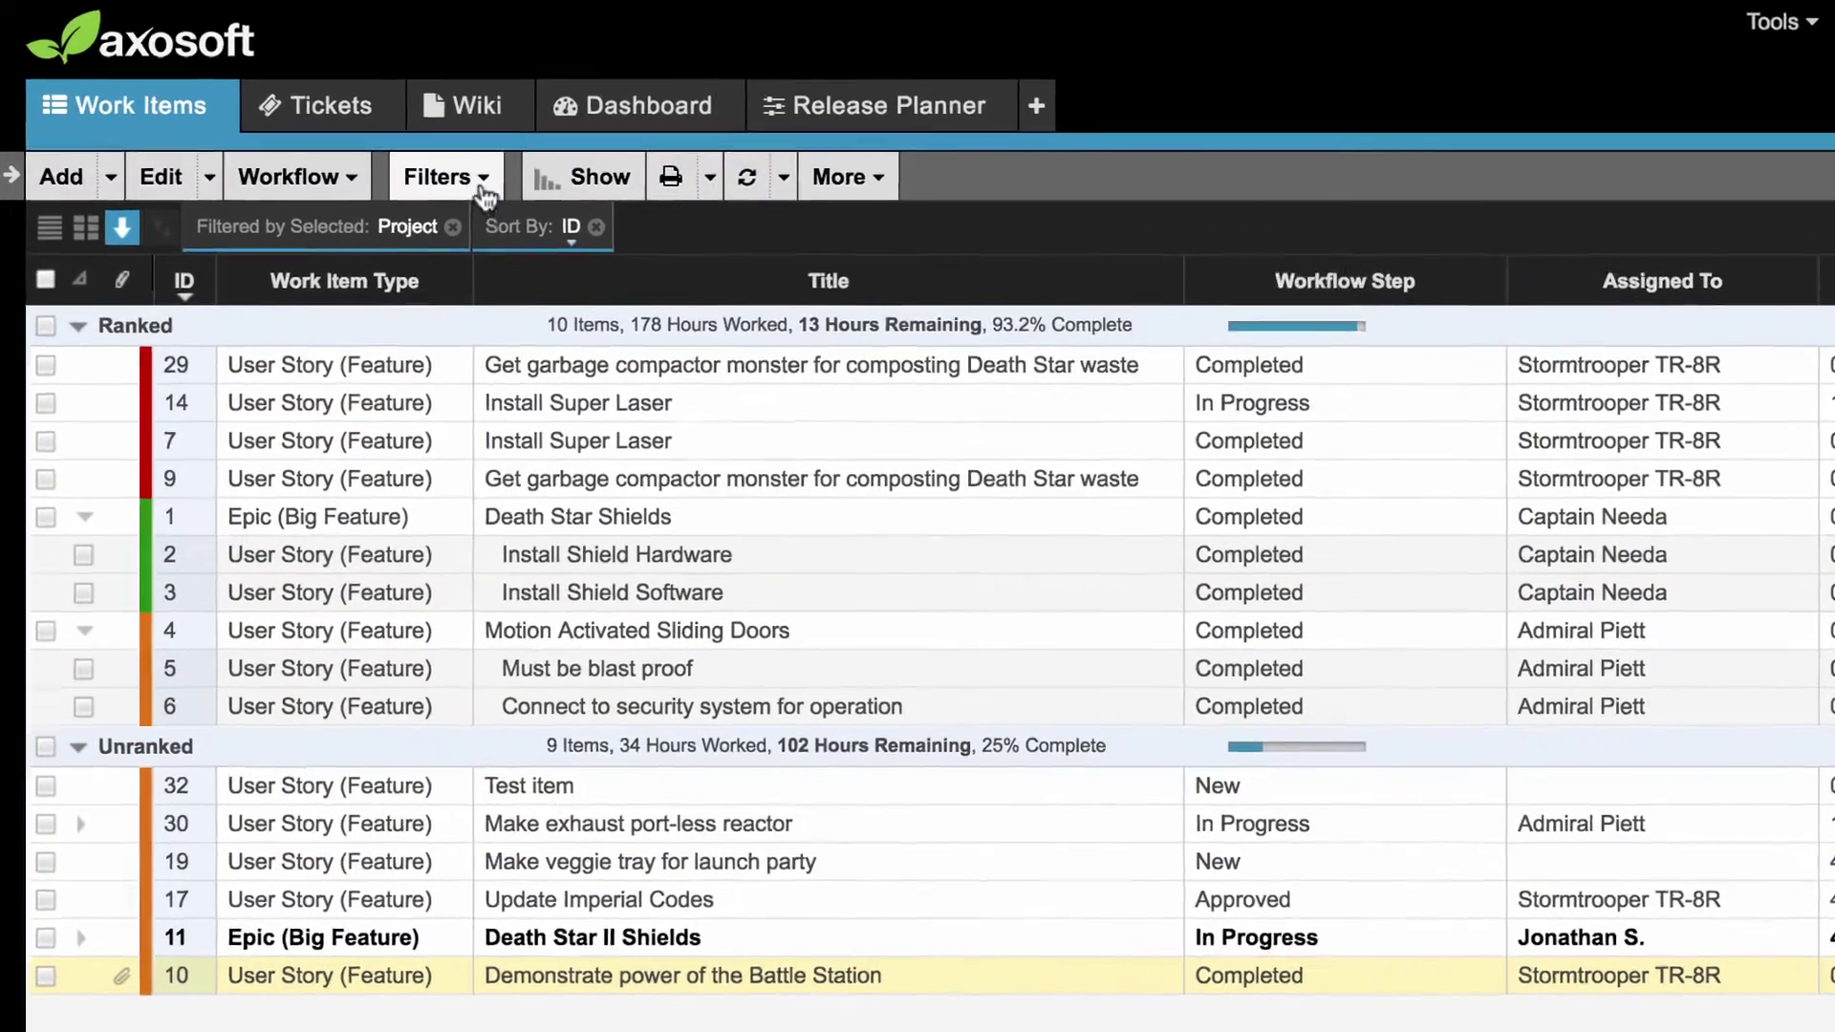
# Step: Filter to Not Completed items grouped by type, sort by rank, and edit item 14
pyautogui.click(463, 172)
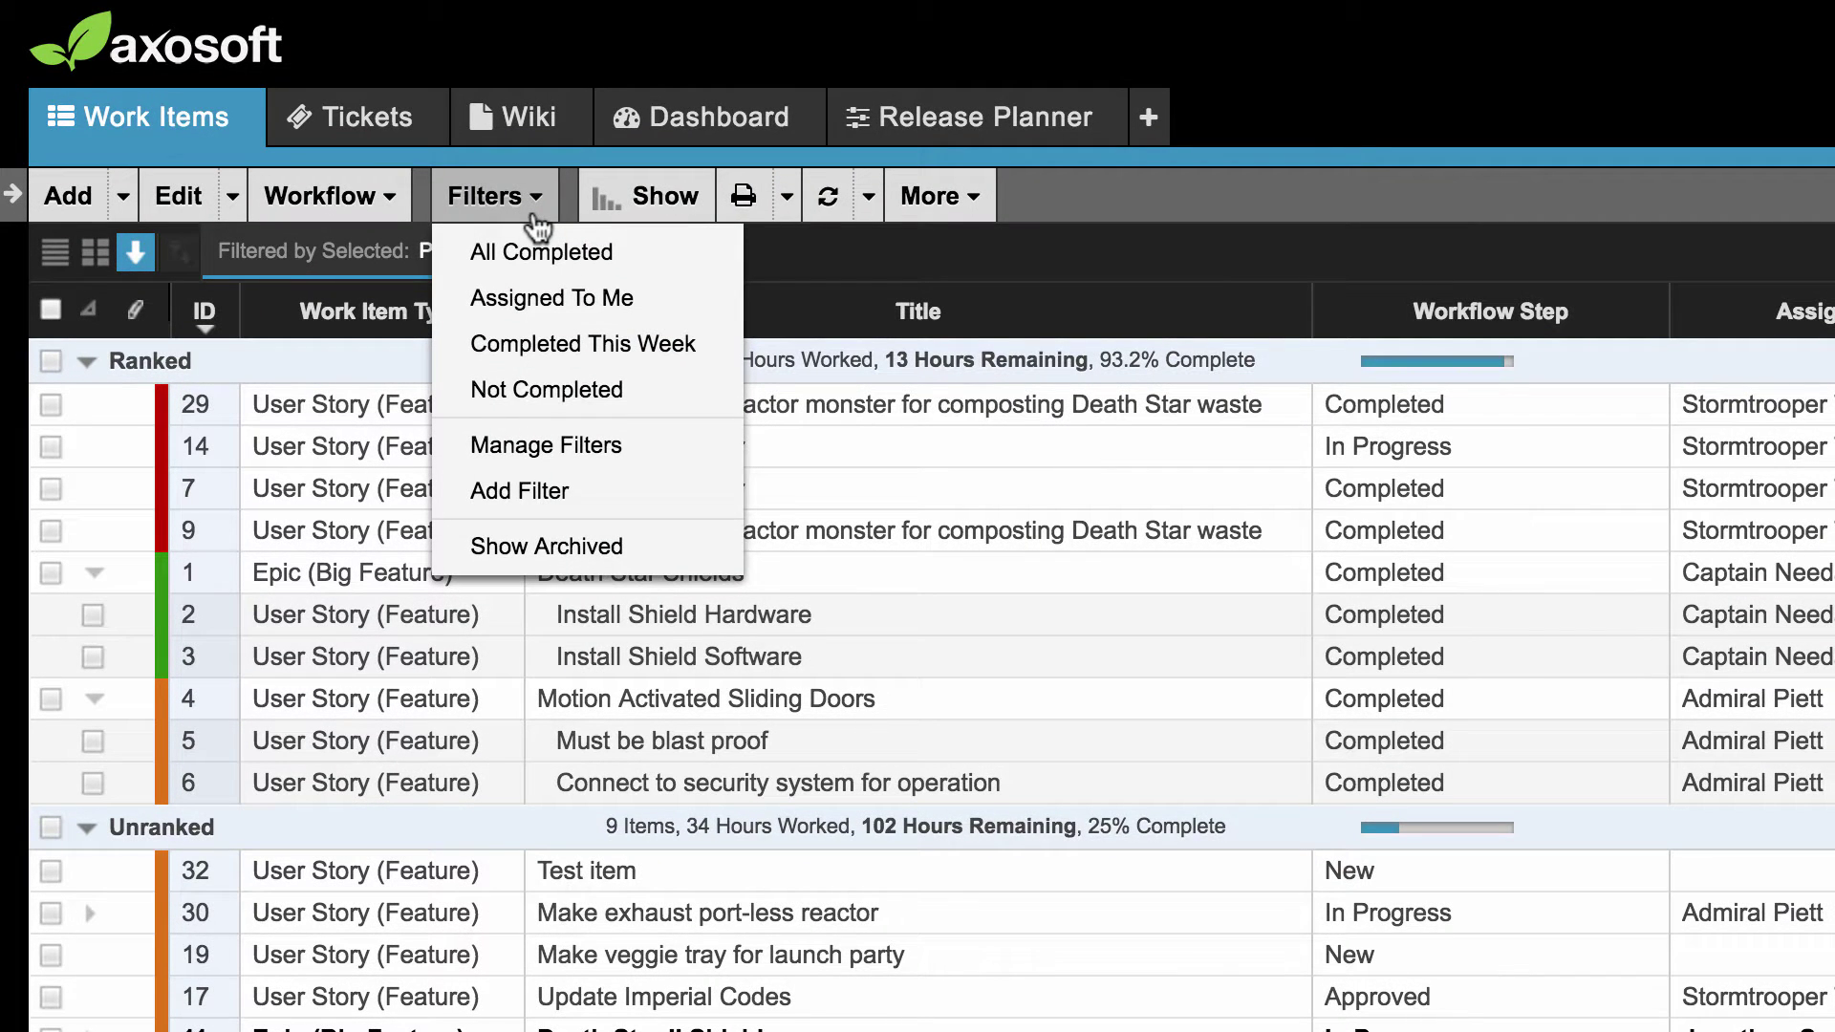
pyautogui.click(666, 392)
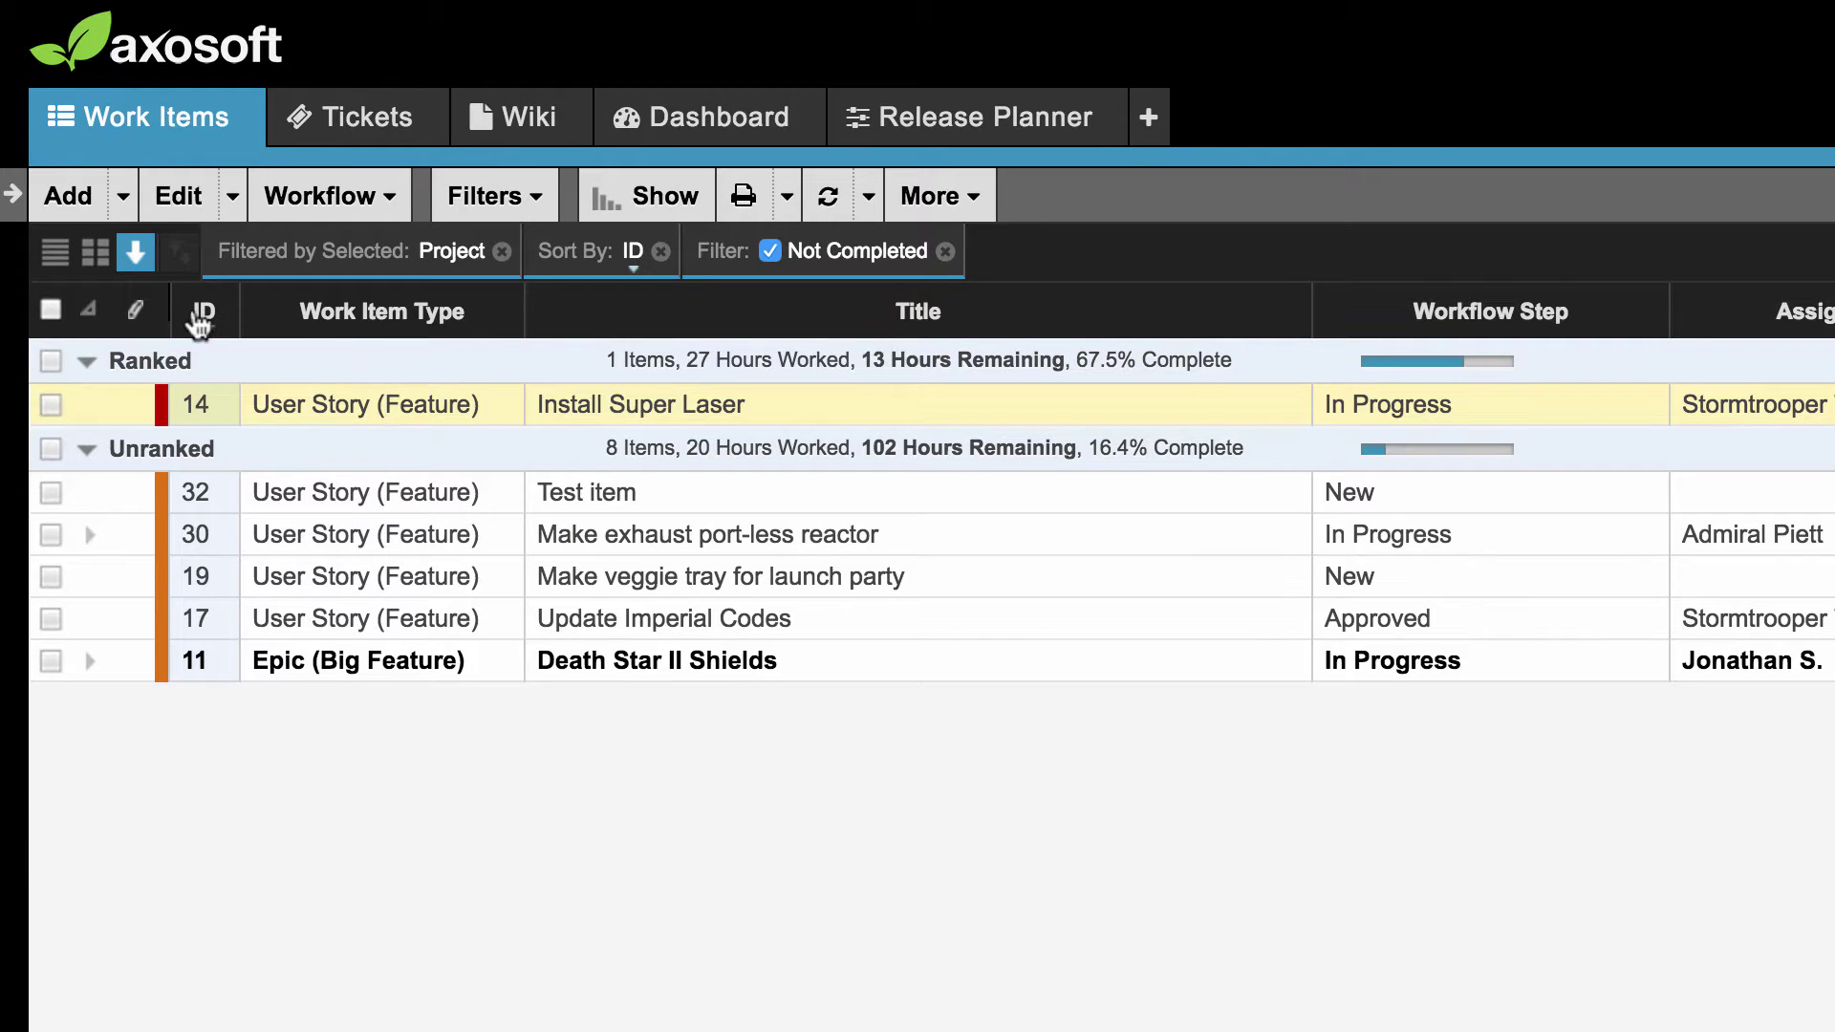
pyautogui.click(75, 256)
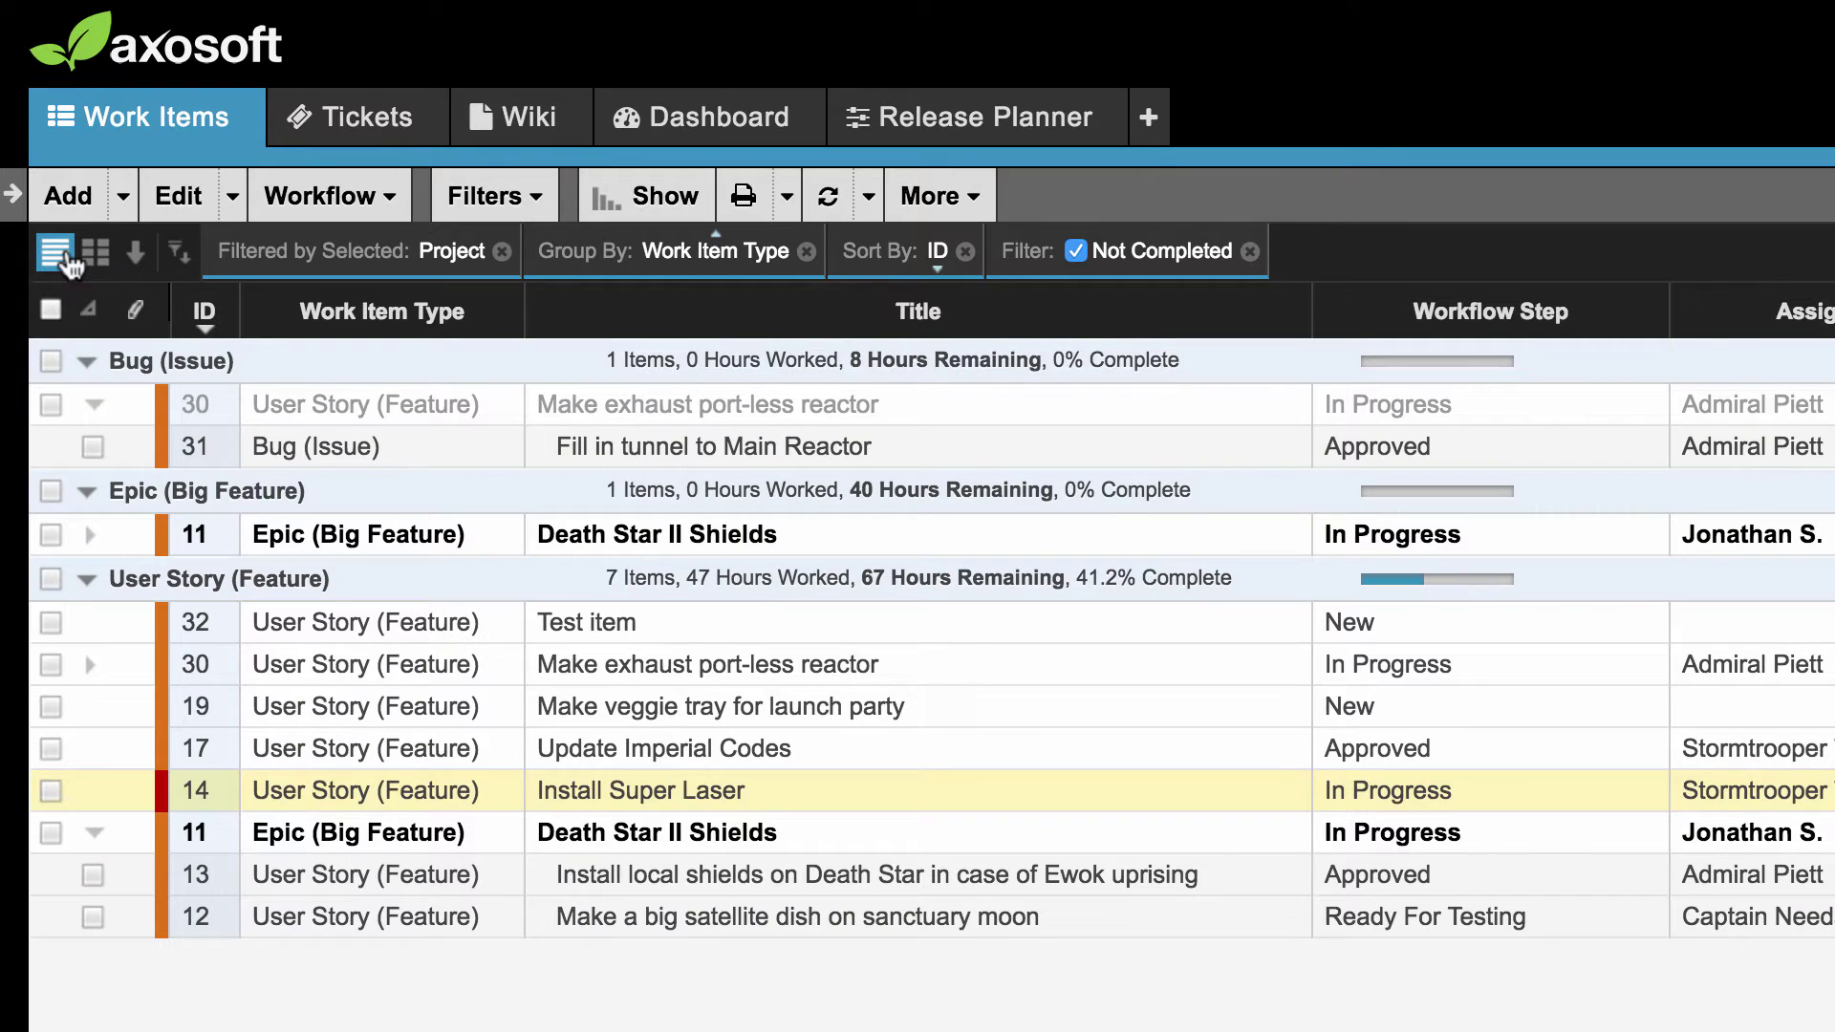
pyautogui.click(177, 251)
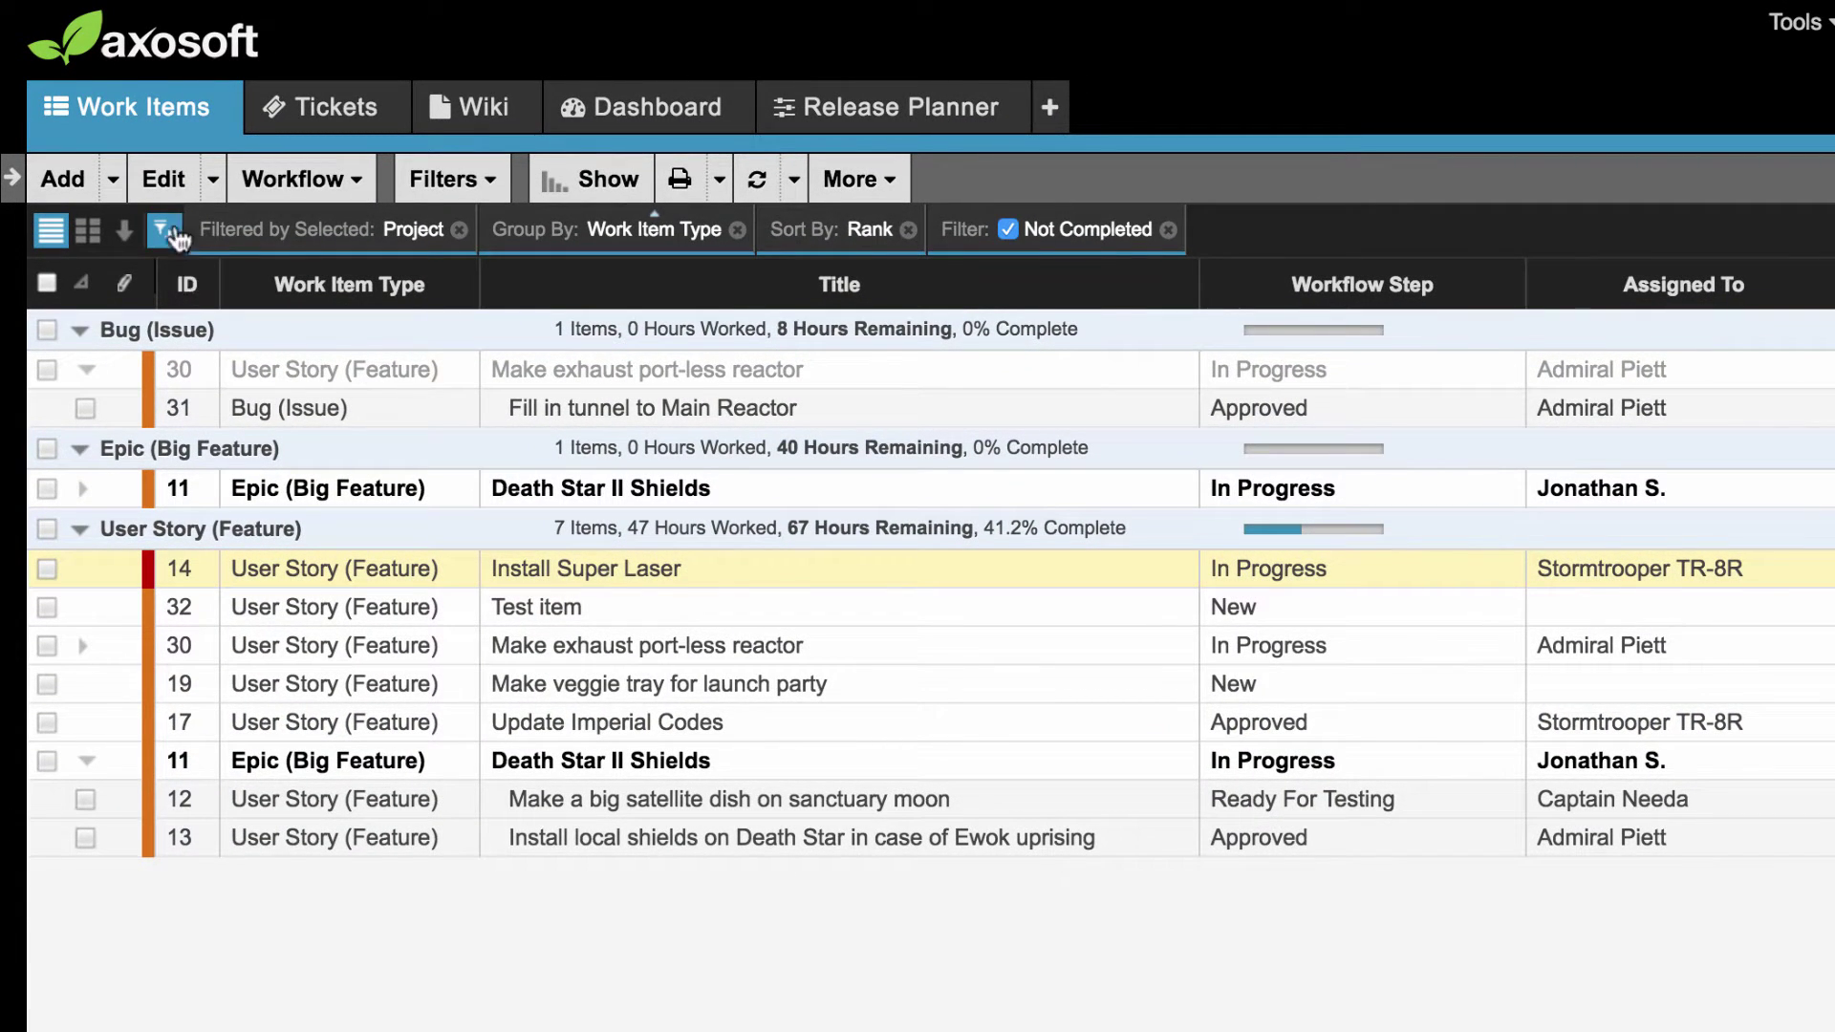
pyautogui.click(168, 180)
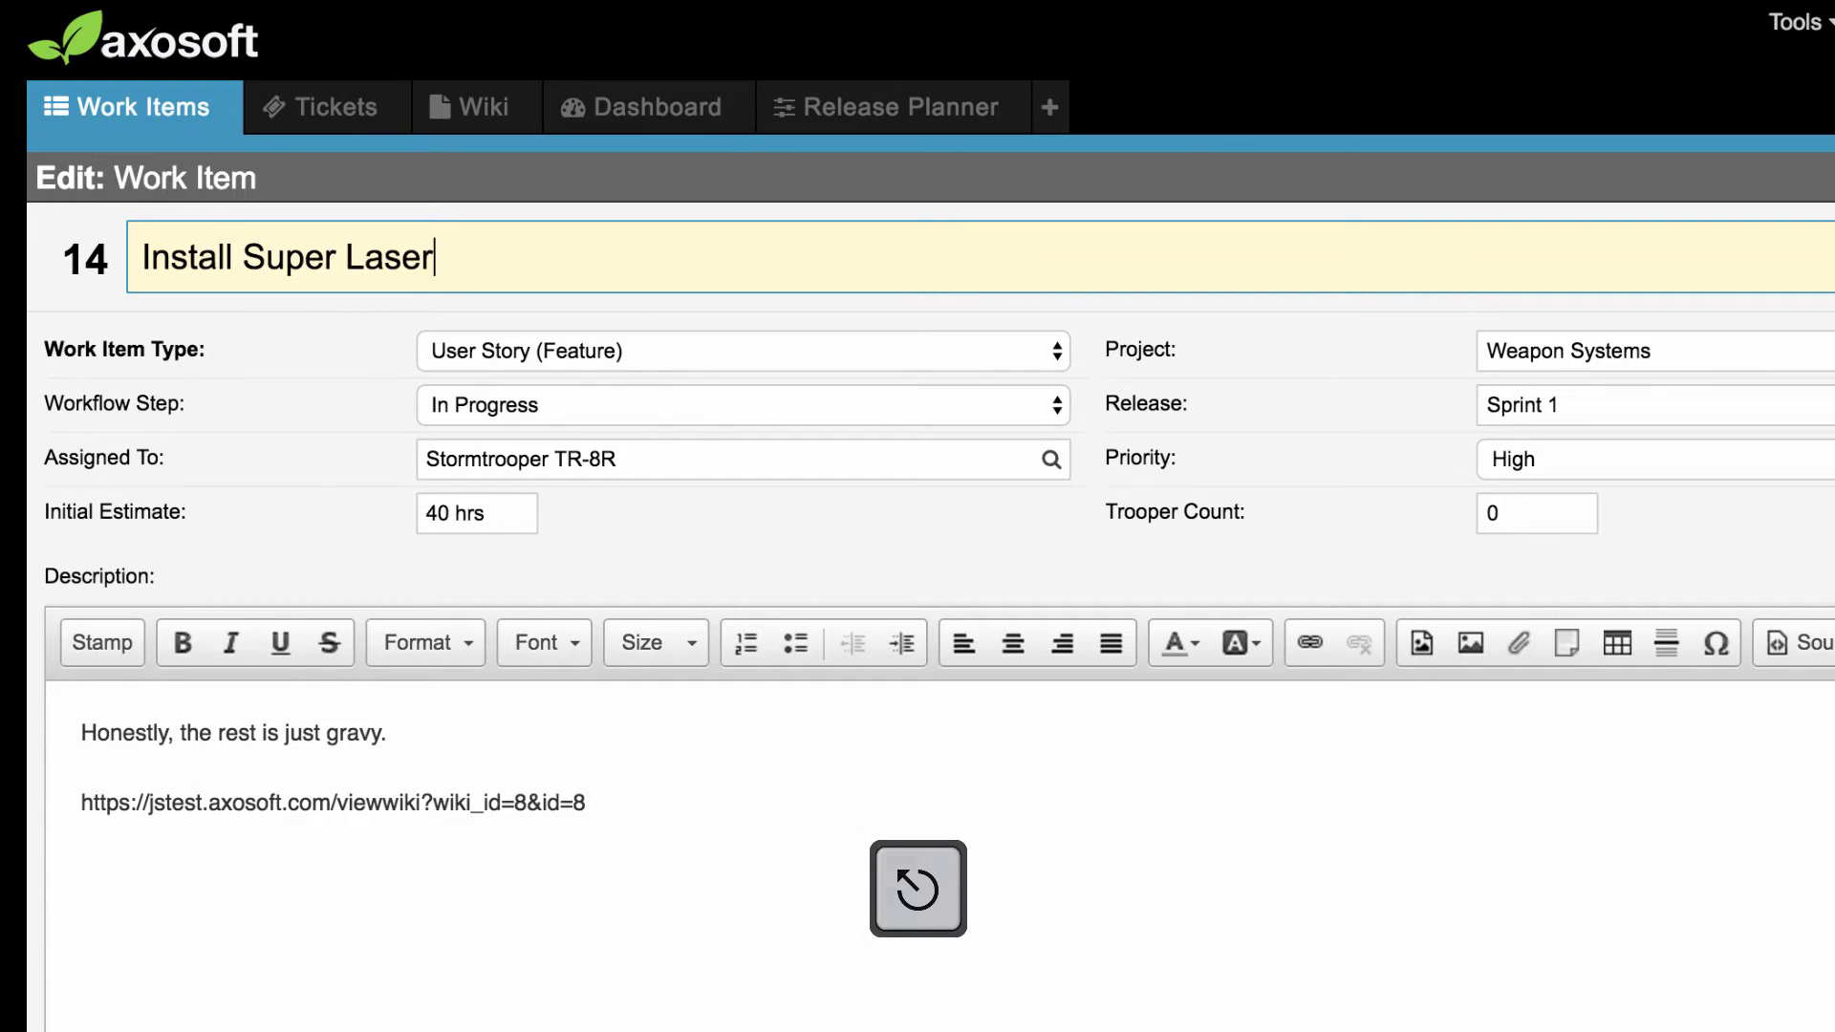
# Step: Close item 14's edit form and bring up its durations with D
pyautogui.press('Escape')
pyautogui.press('d')
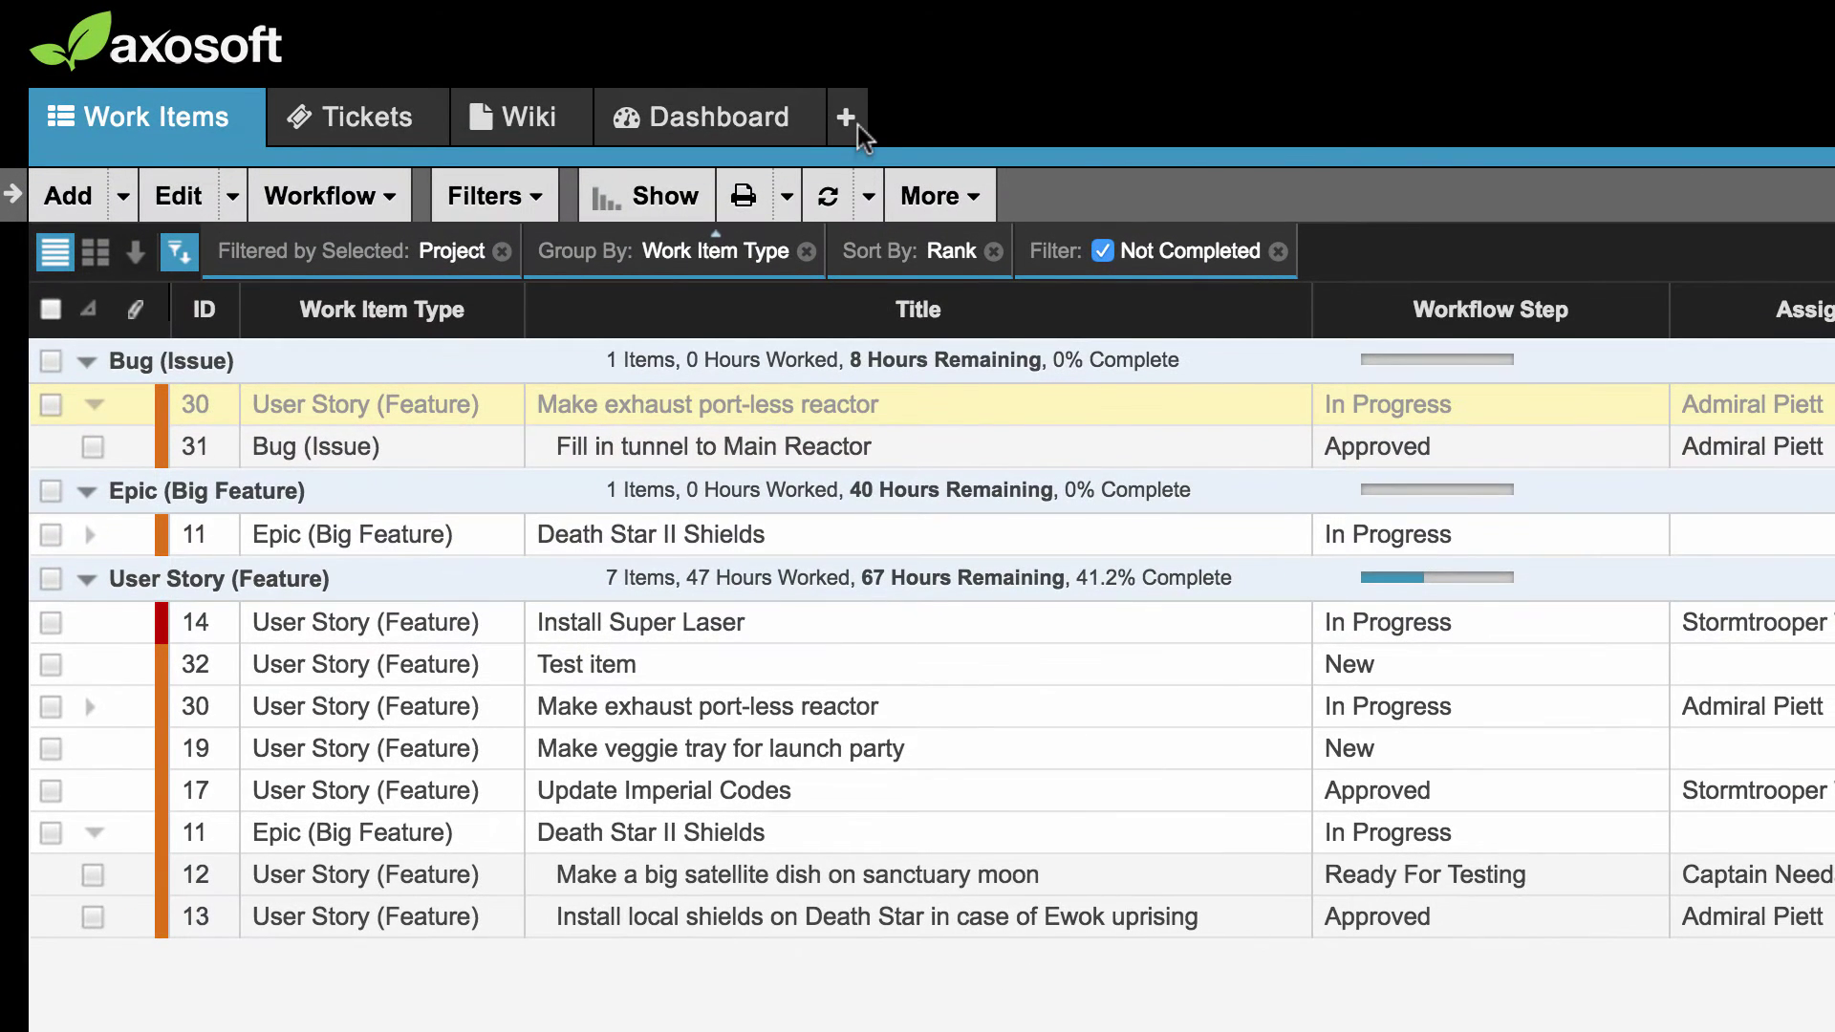
# Step: Add a Release Planner tab and widen its backlog grid to show all columns
pyautogui.click(846, 119)
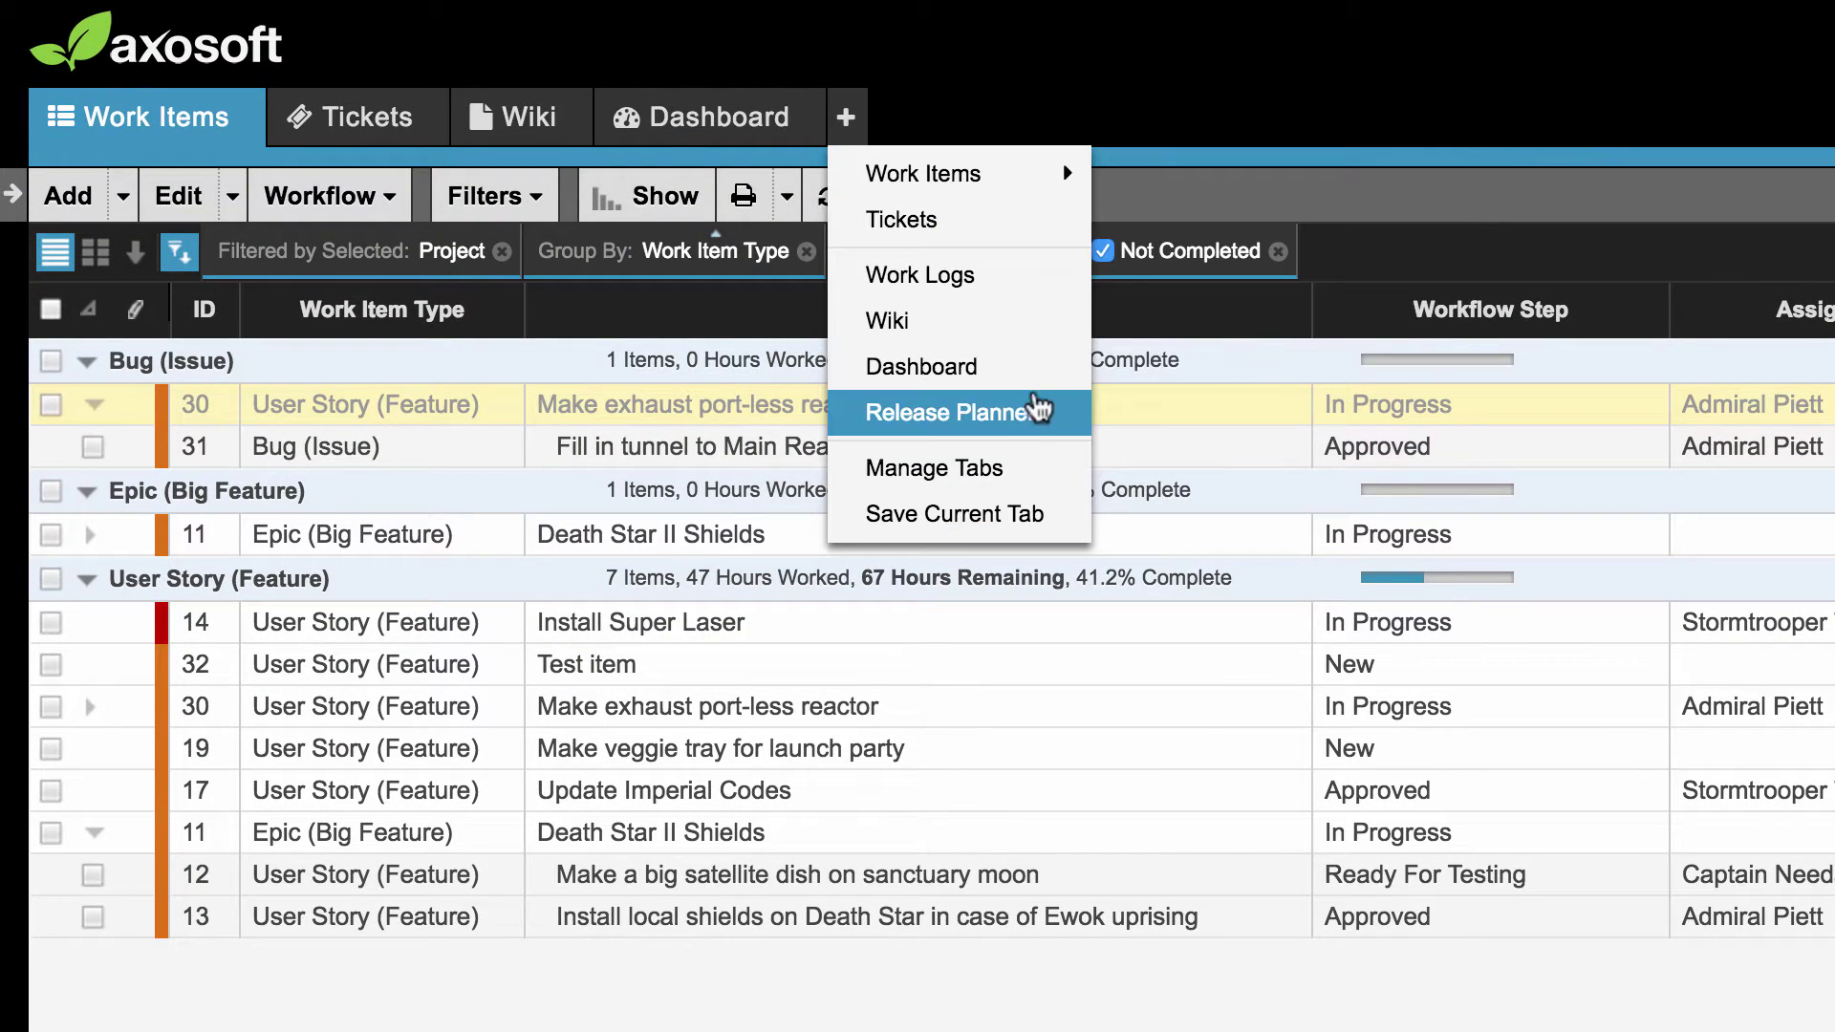
pyautogui.click(956, 413)
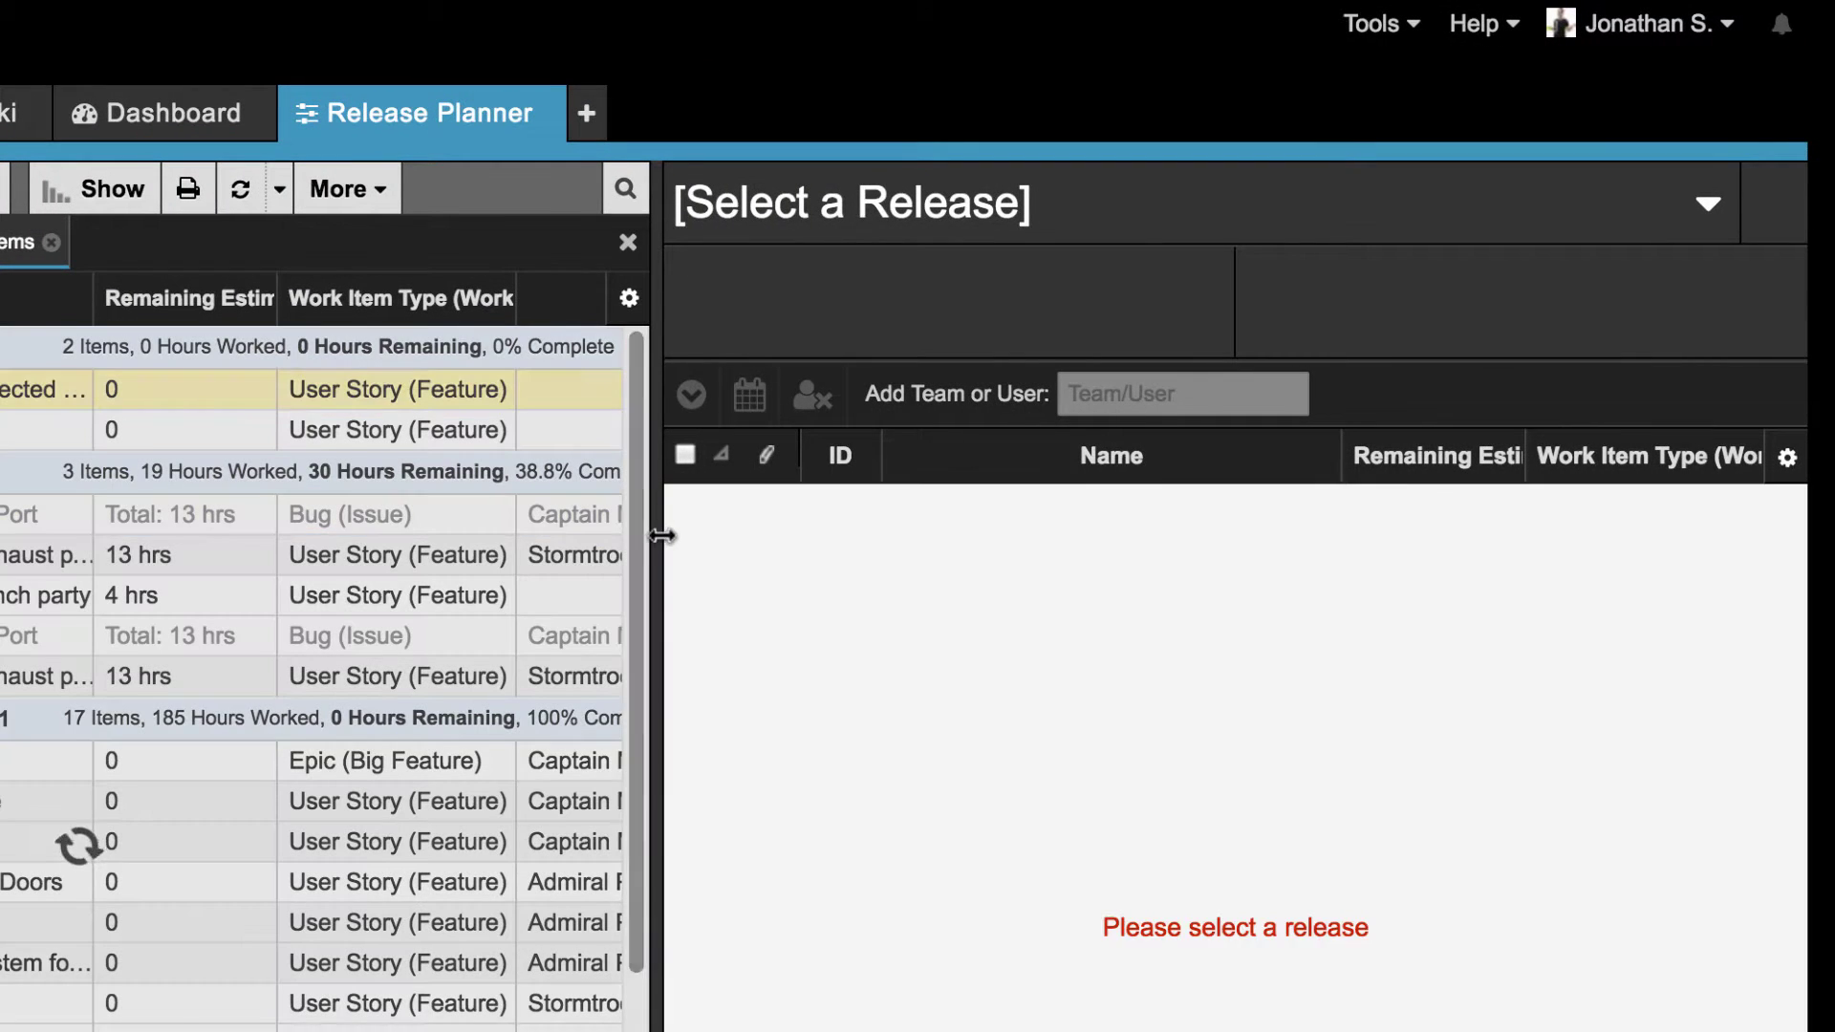
pyautogui.moveTo(661, 525); pyautogui.dragTo(1025, 546)
pyautogui.moveTo(1526, 547); pyautogui.dragTo(1534, 540)
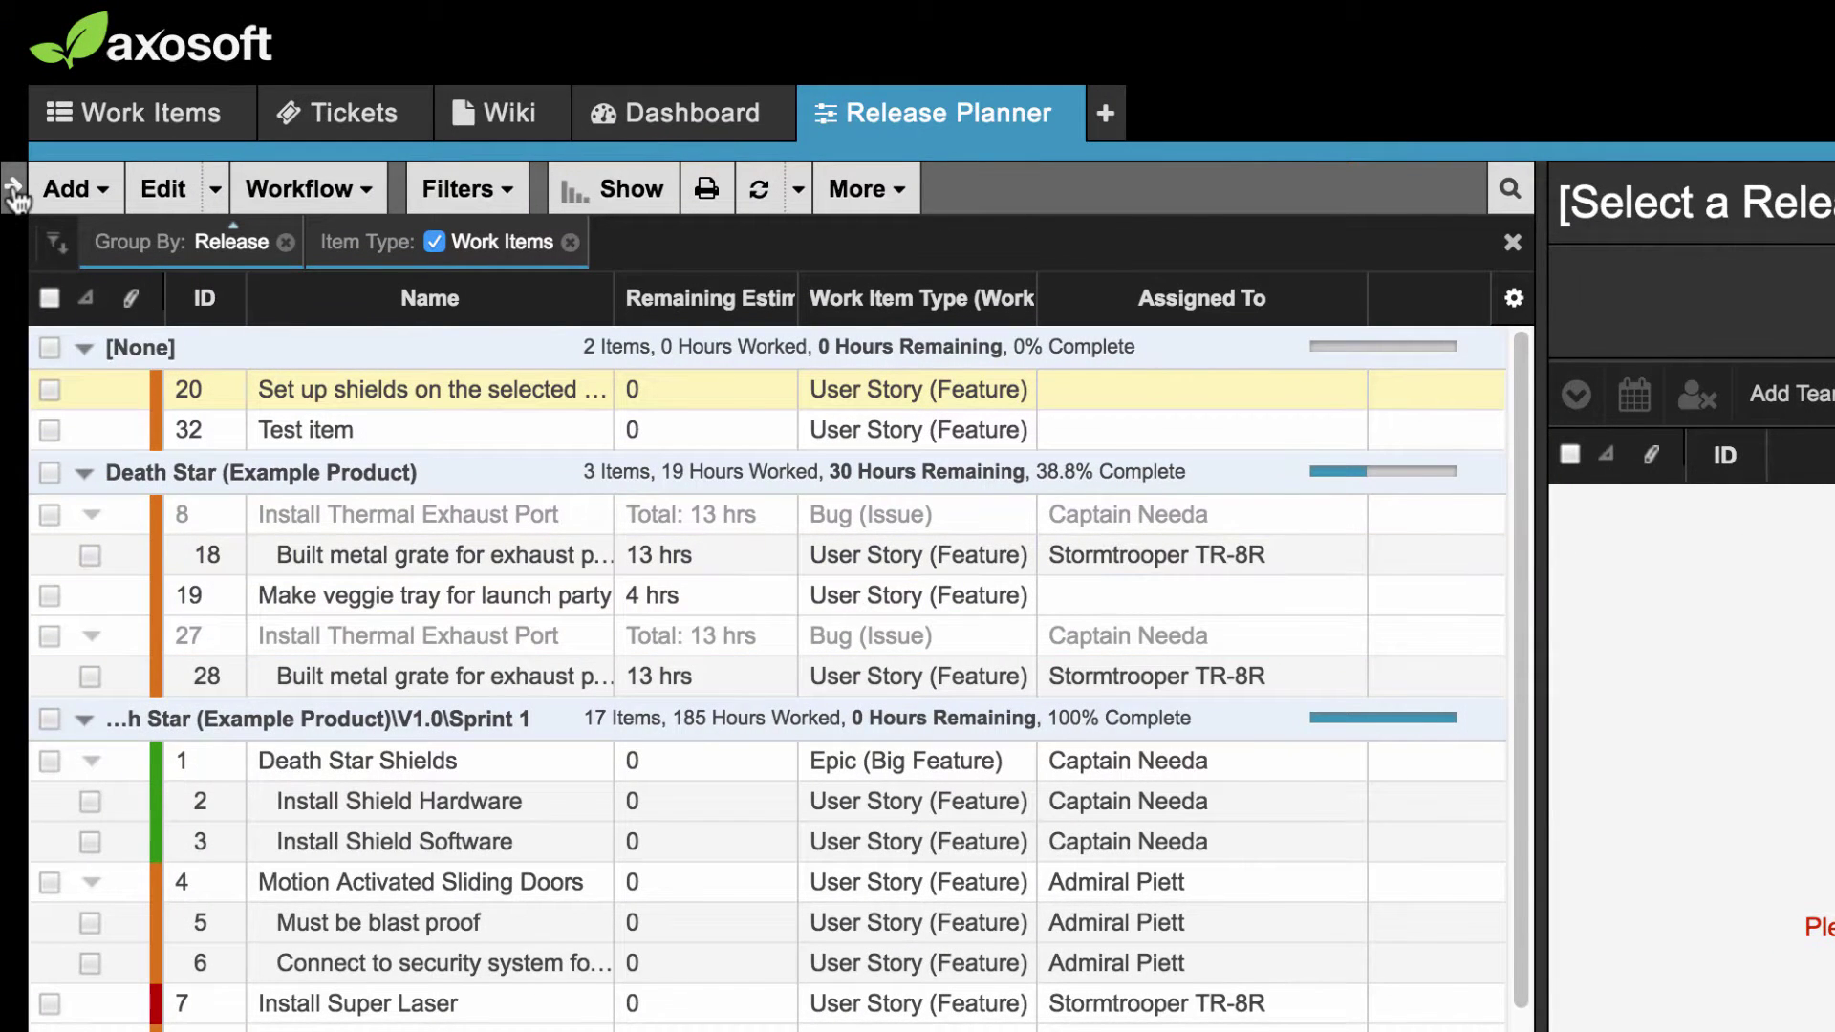
# Step: Limit the backlog to Death Star (Example Project) items that are Not Completed
pyautogui.click(15, 191)
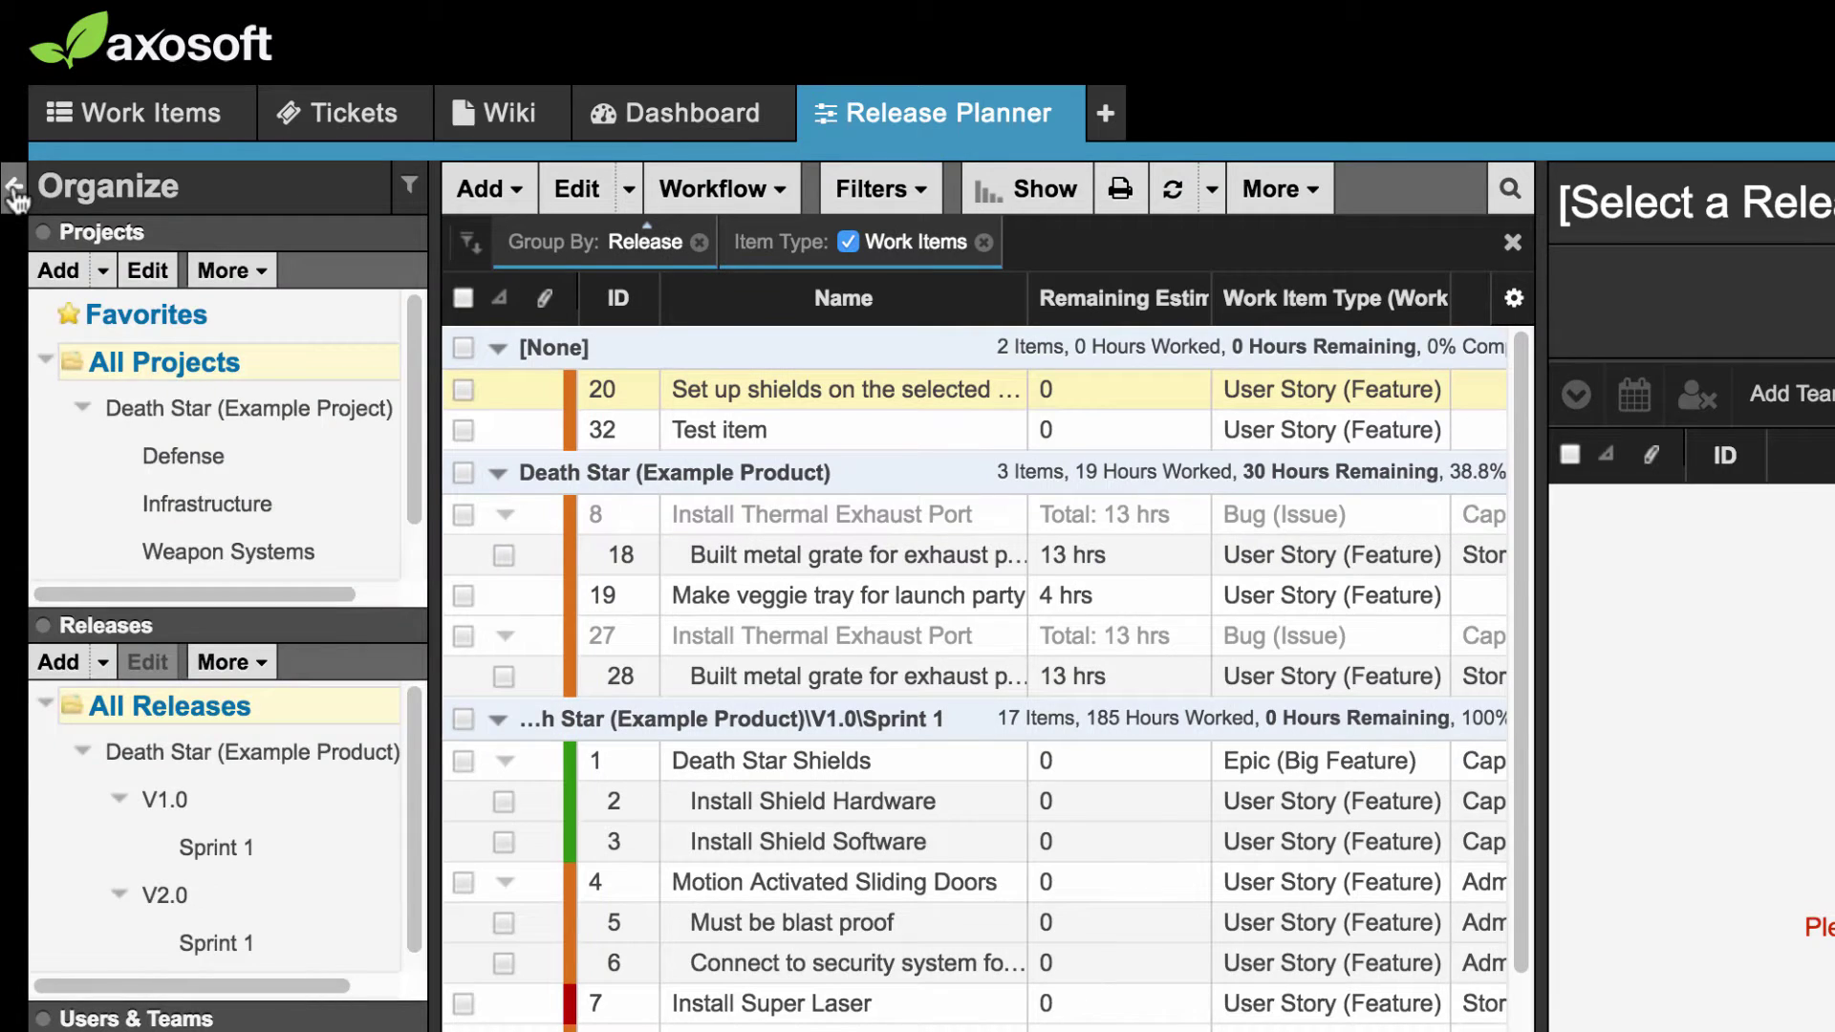
pyautogui.click(131, 408)
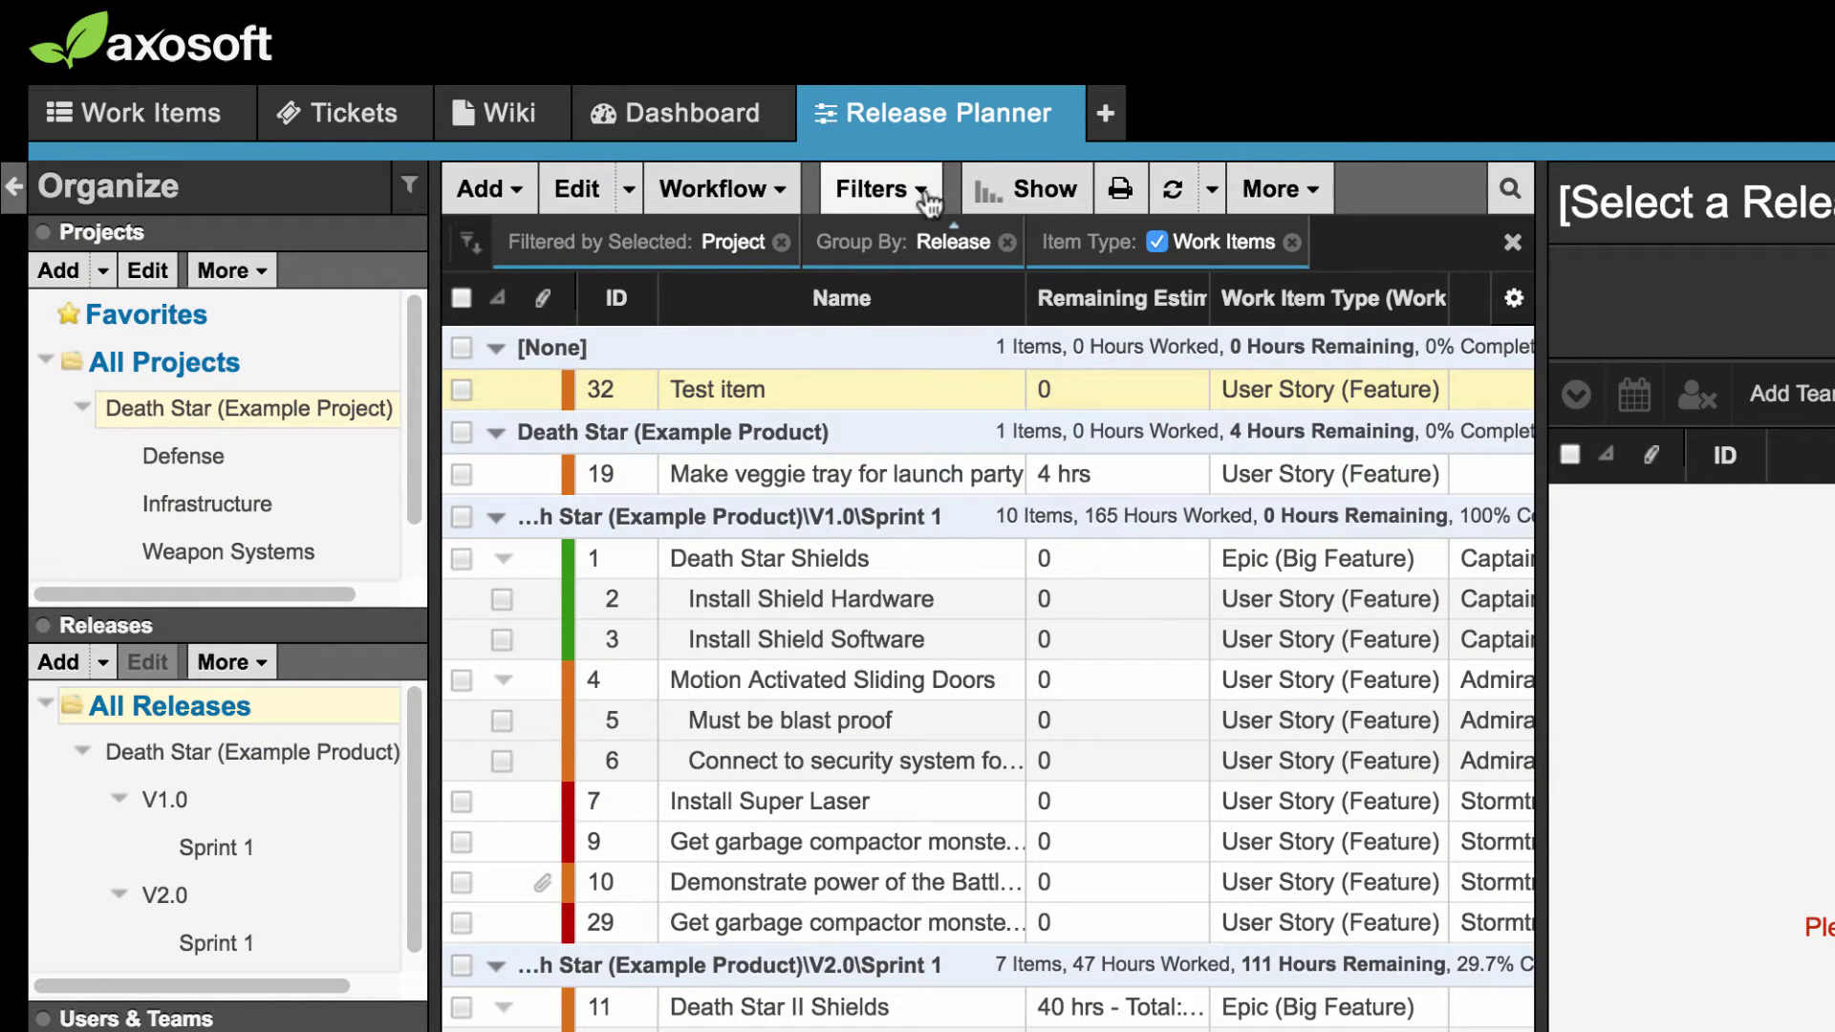
pyautogui.click(932, 191)
pyautogui.moveTo(984, 439)
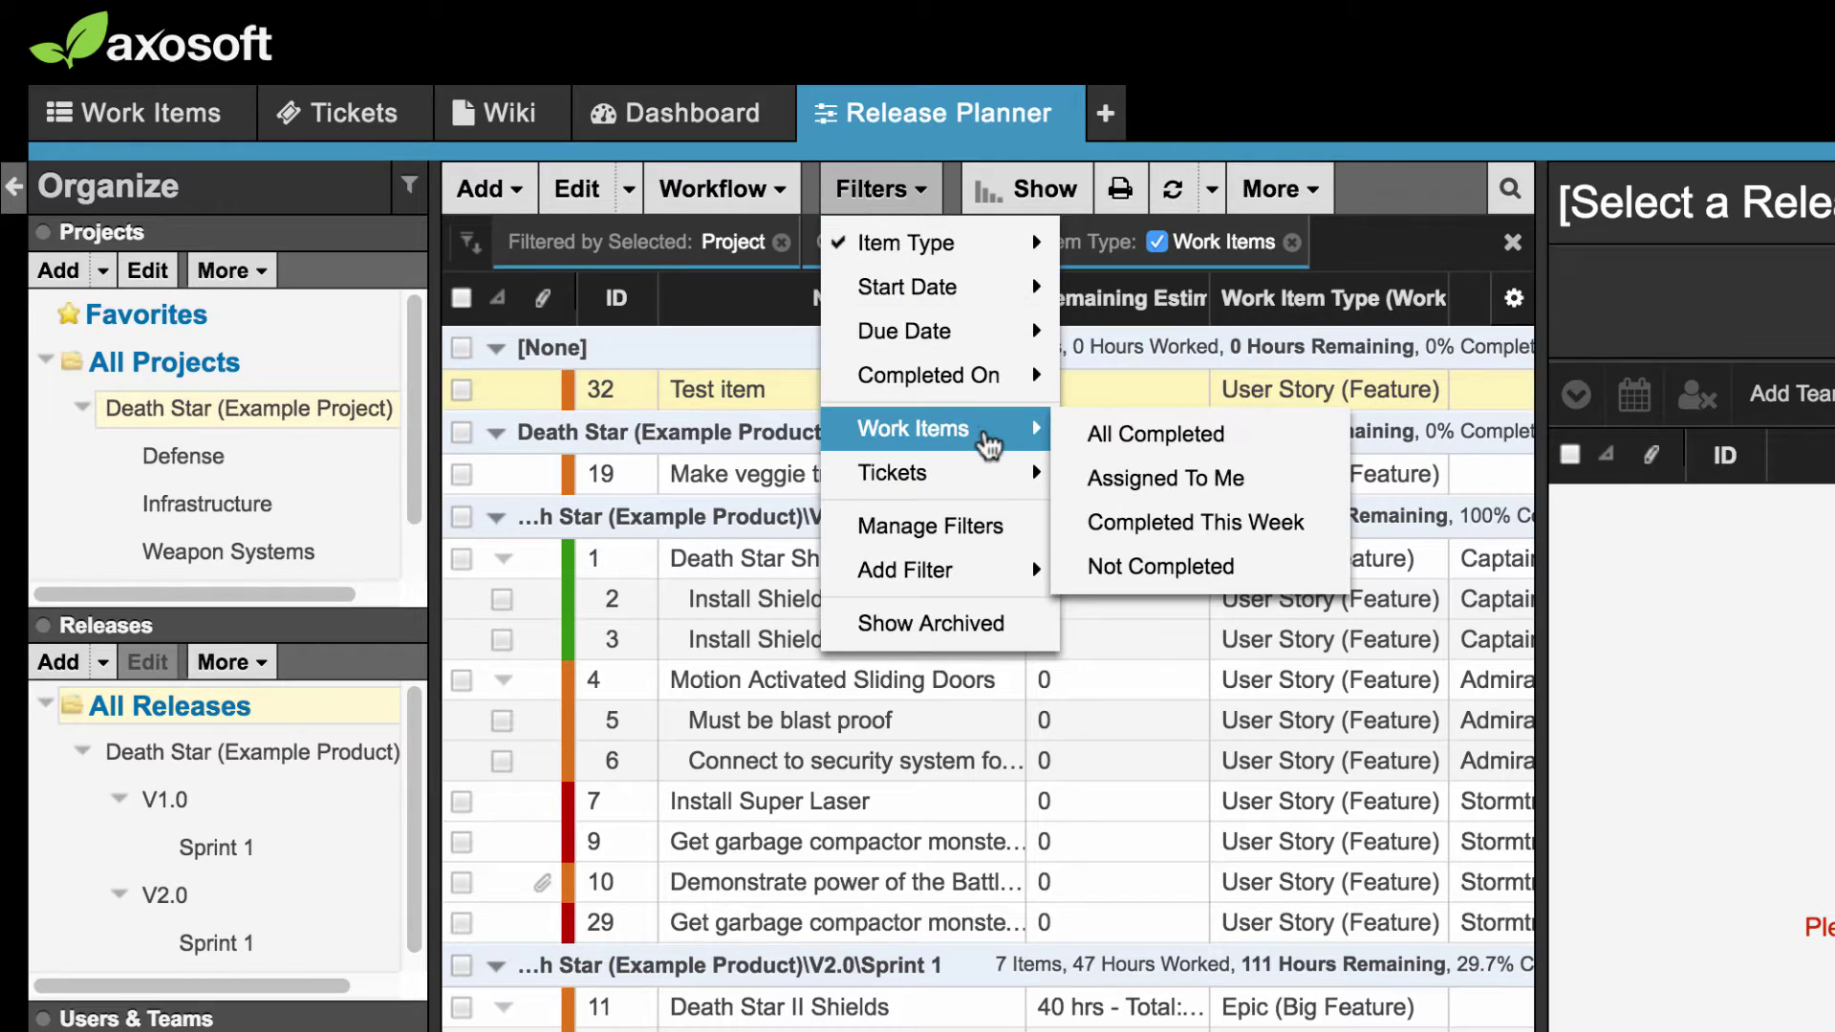
pyautogui.click(1234, 578)
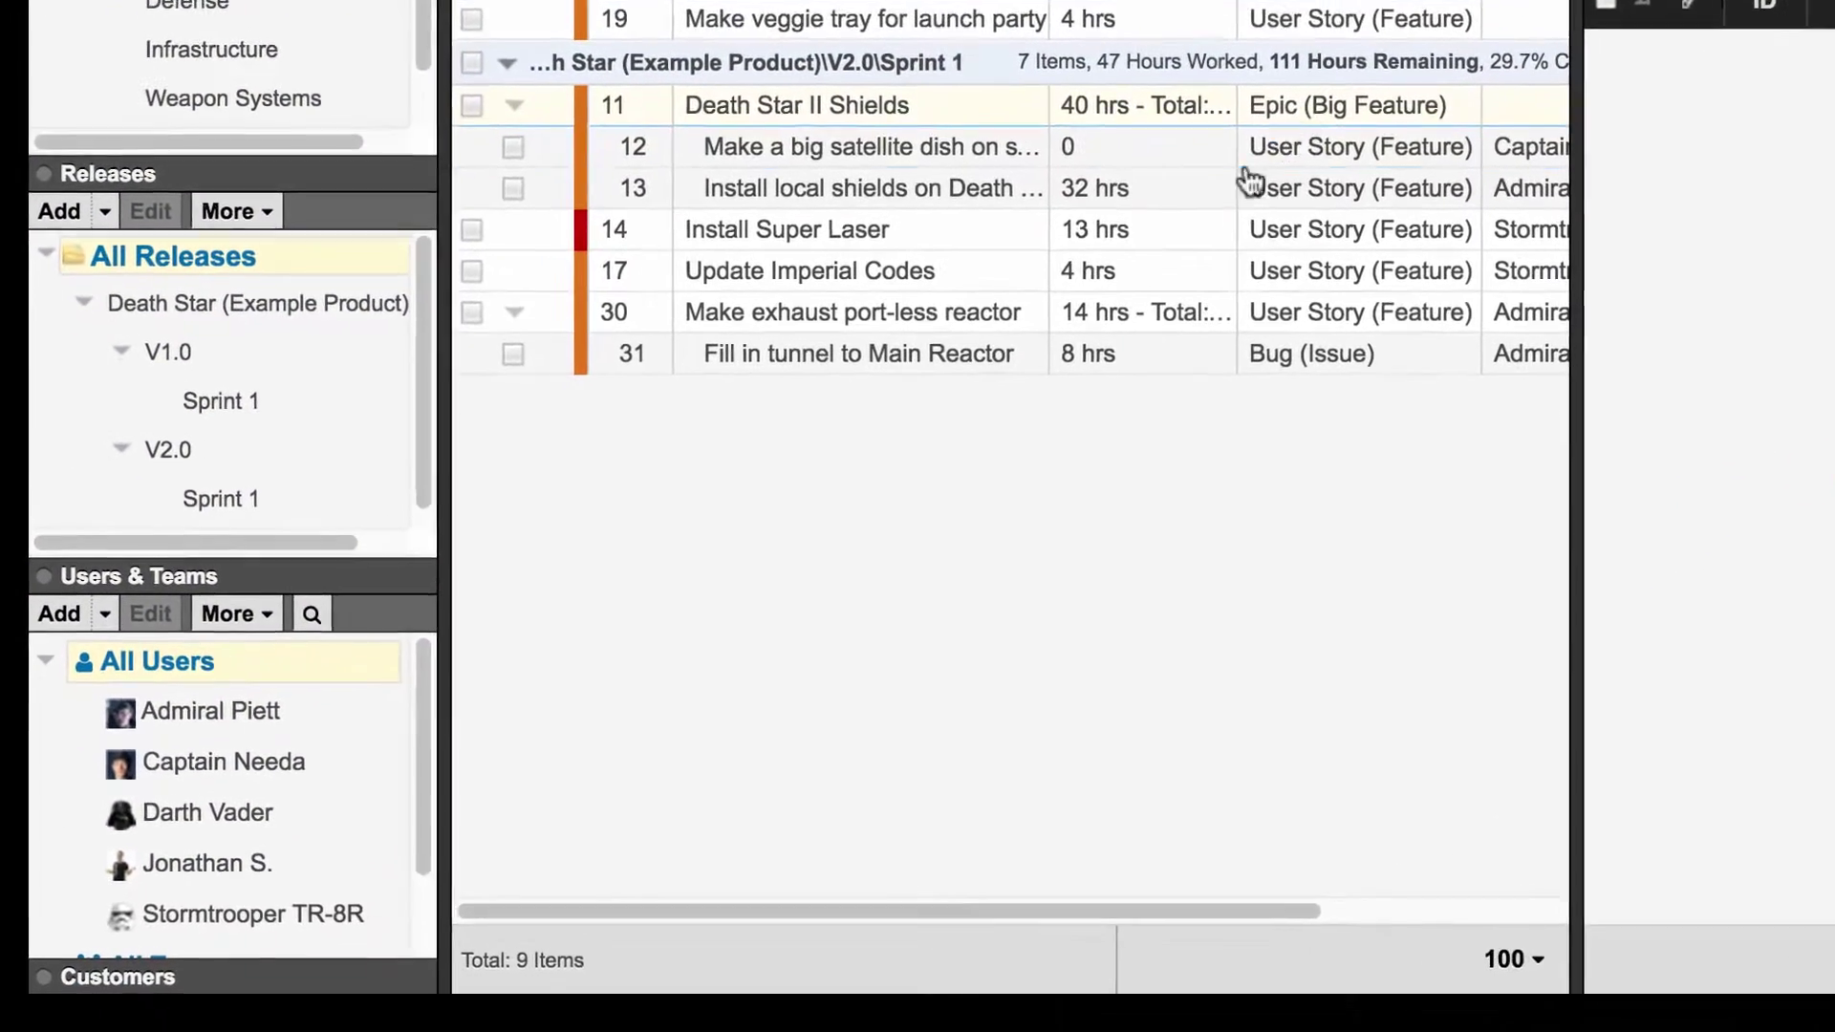
# Step: Add Sprint 2 under release V2.0, running 7/19/2016 to 8/2/2016, and save it
pyautogui.click(427, 573)
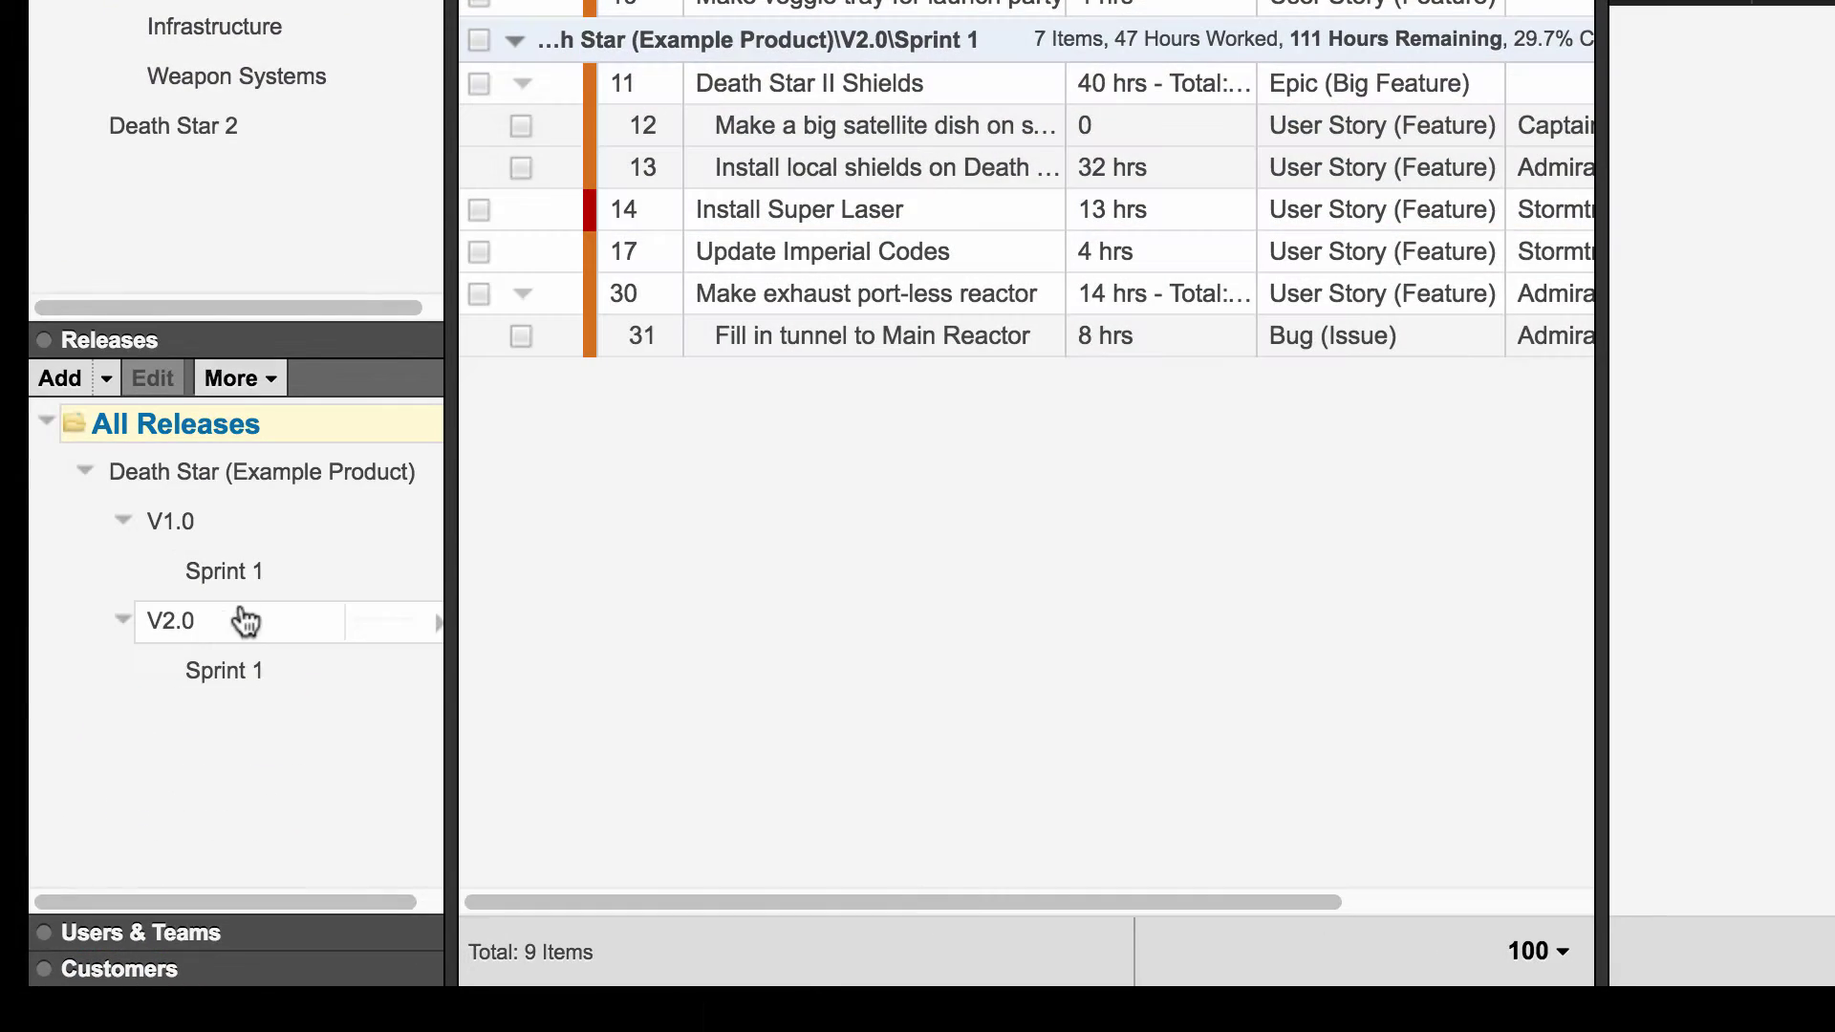
pyautogui.click(208, 619)
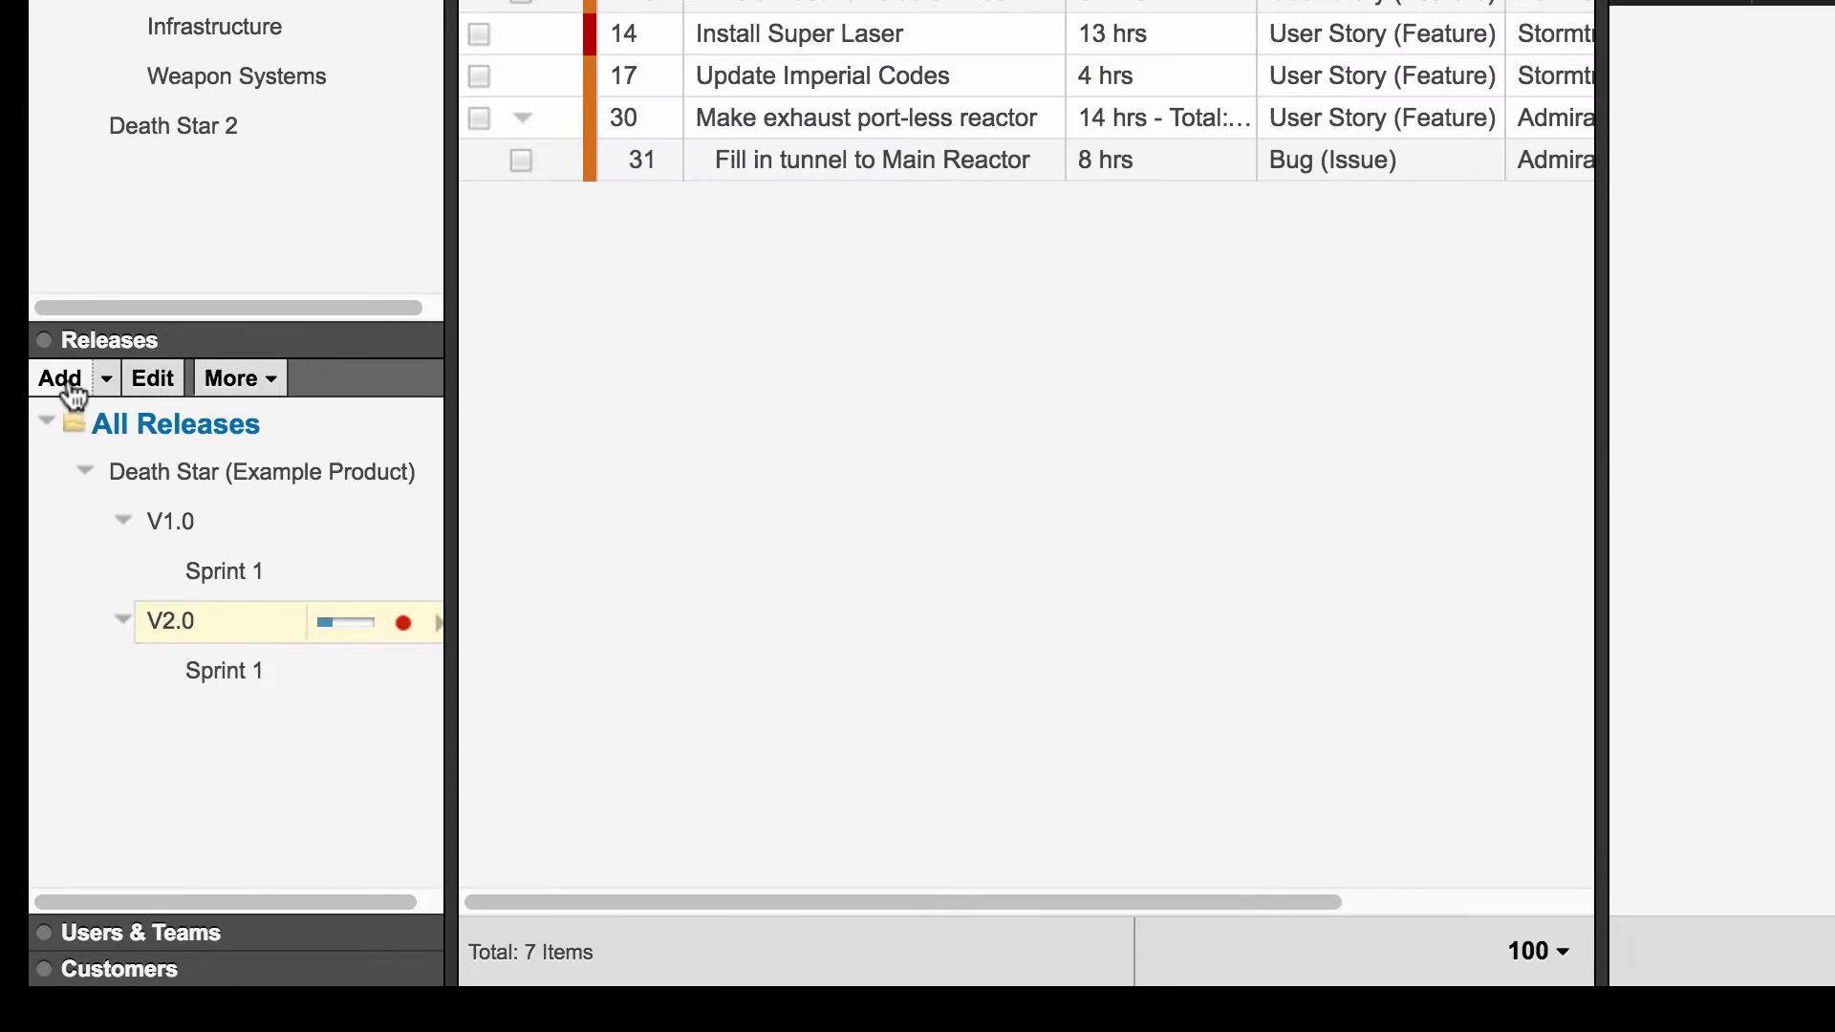
pyautogui.click(67, 383)
pyautogui.write('Sprint 2')
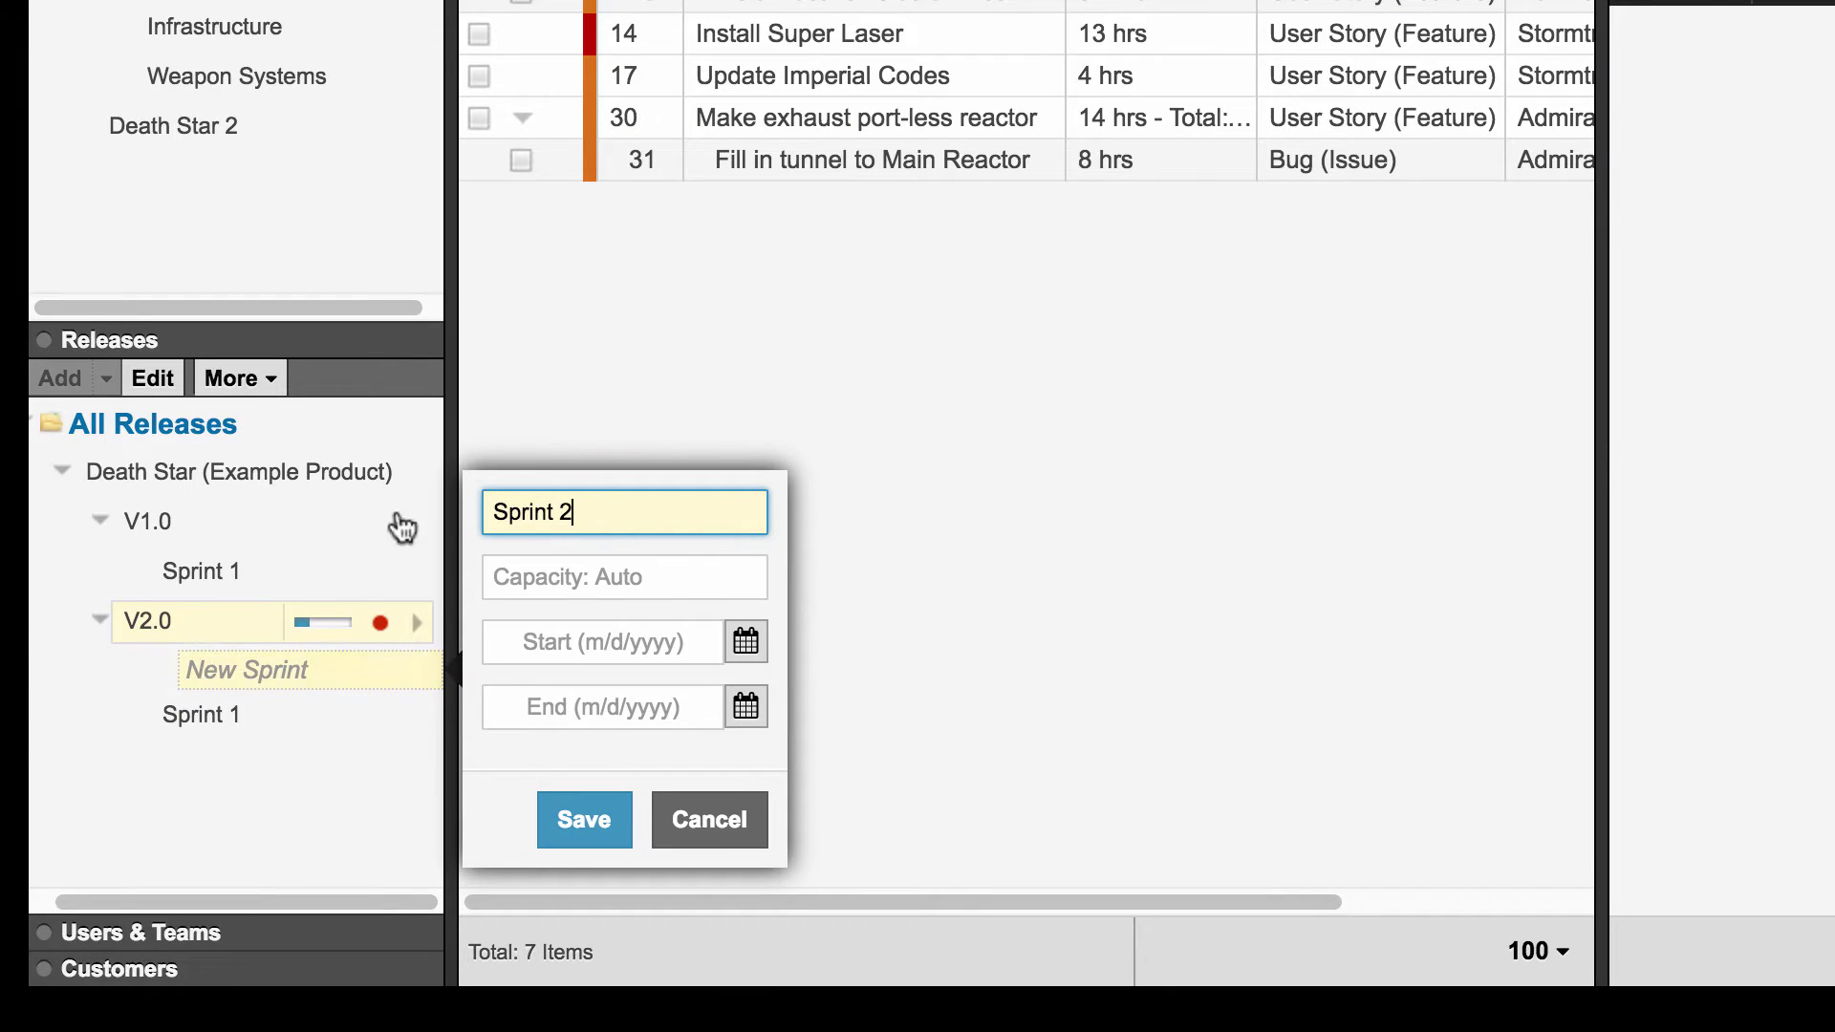
pyautogui.click(743, 641)
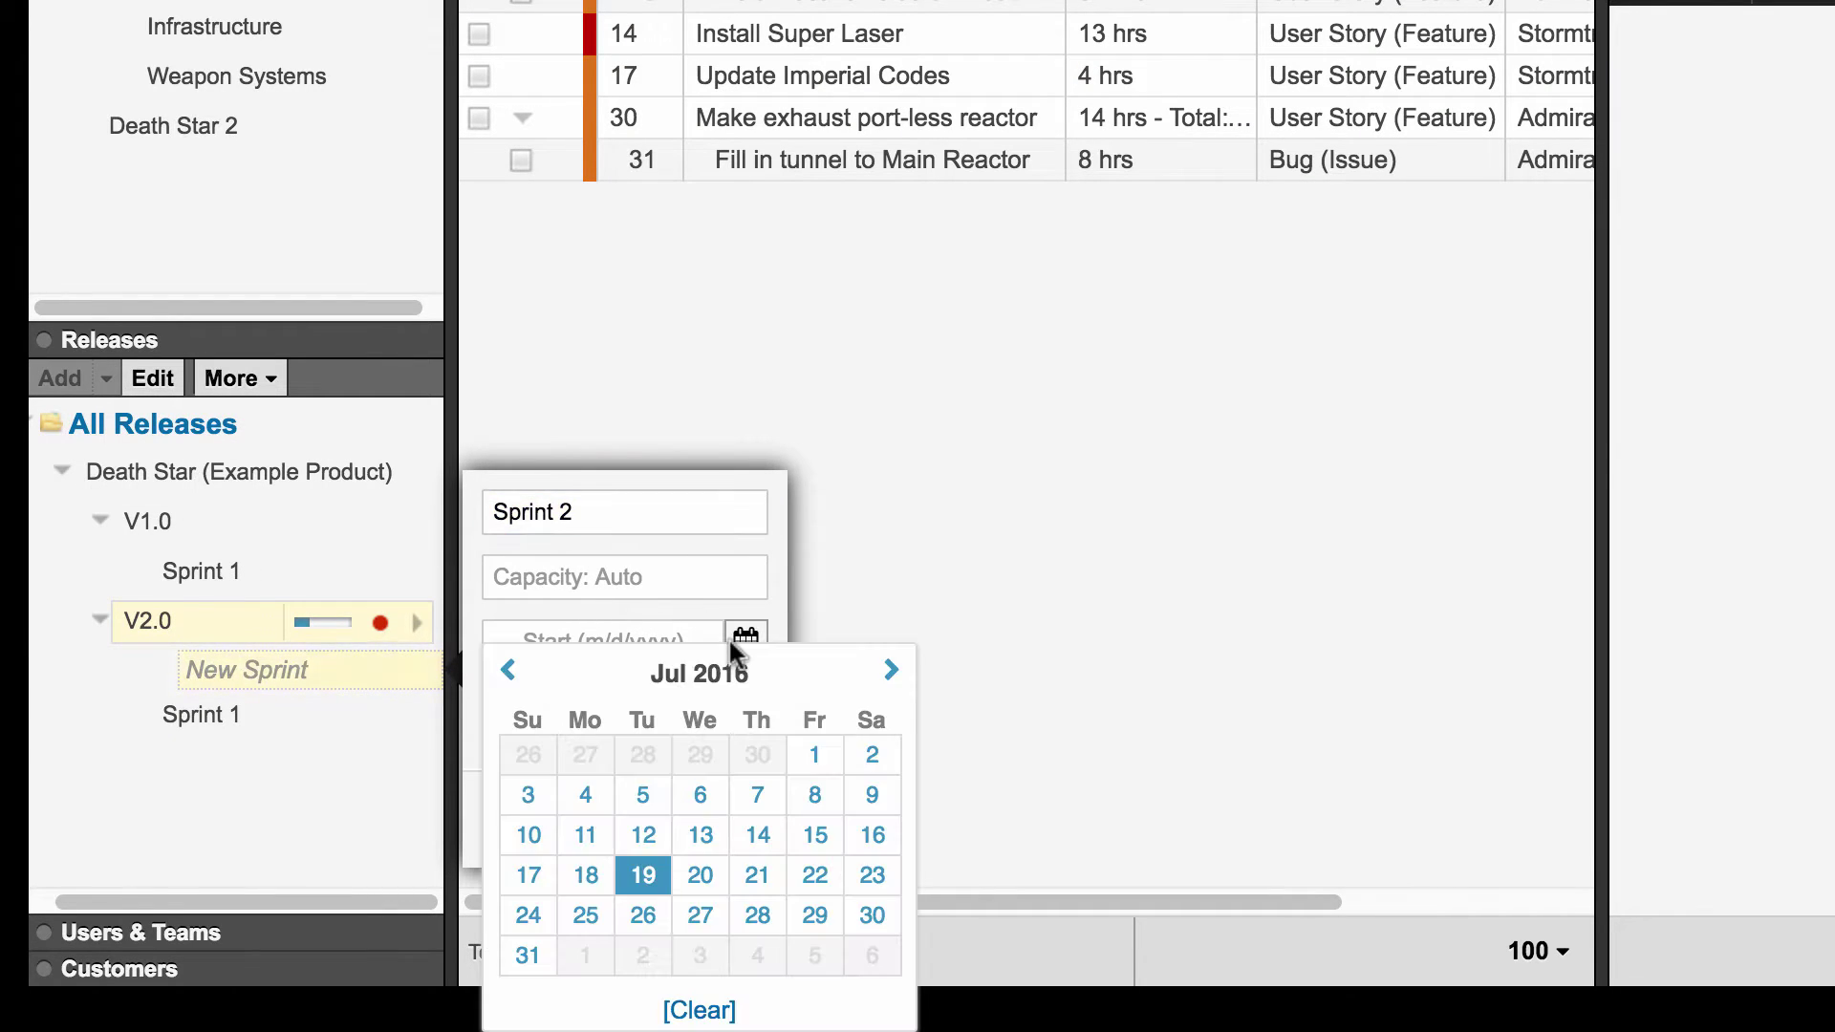
pyautogui.click(643, 758)
pyautogui.click(746, 708)
pyautogui.click(890, 671)
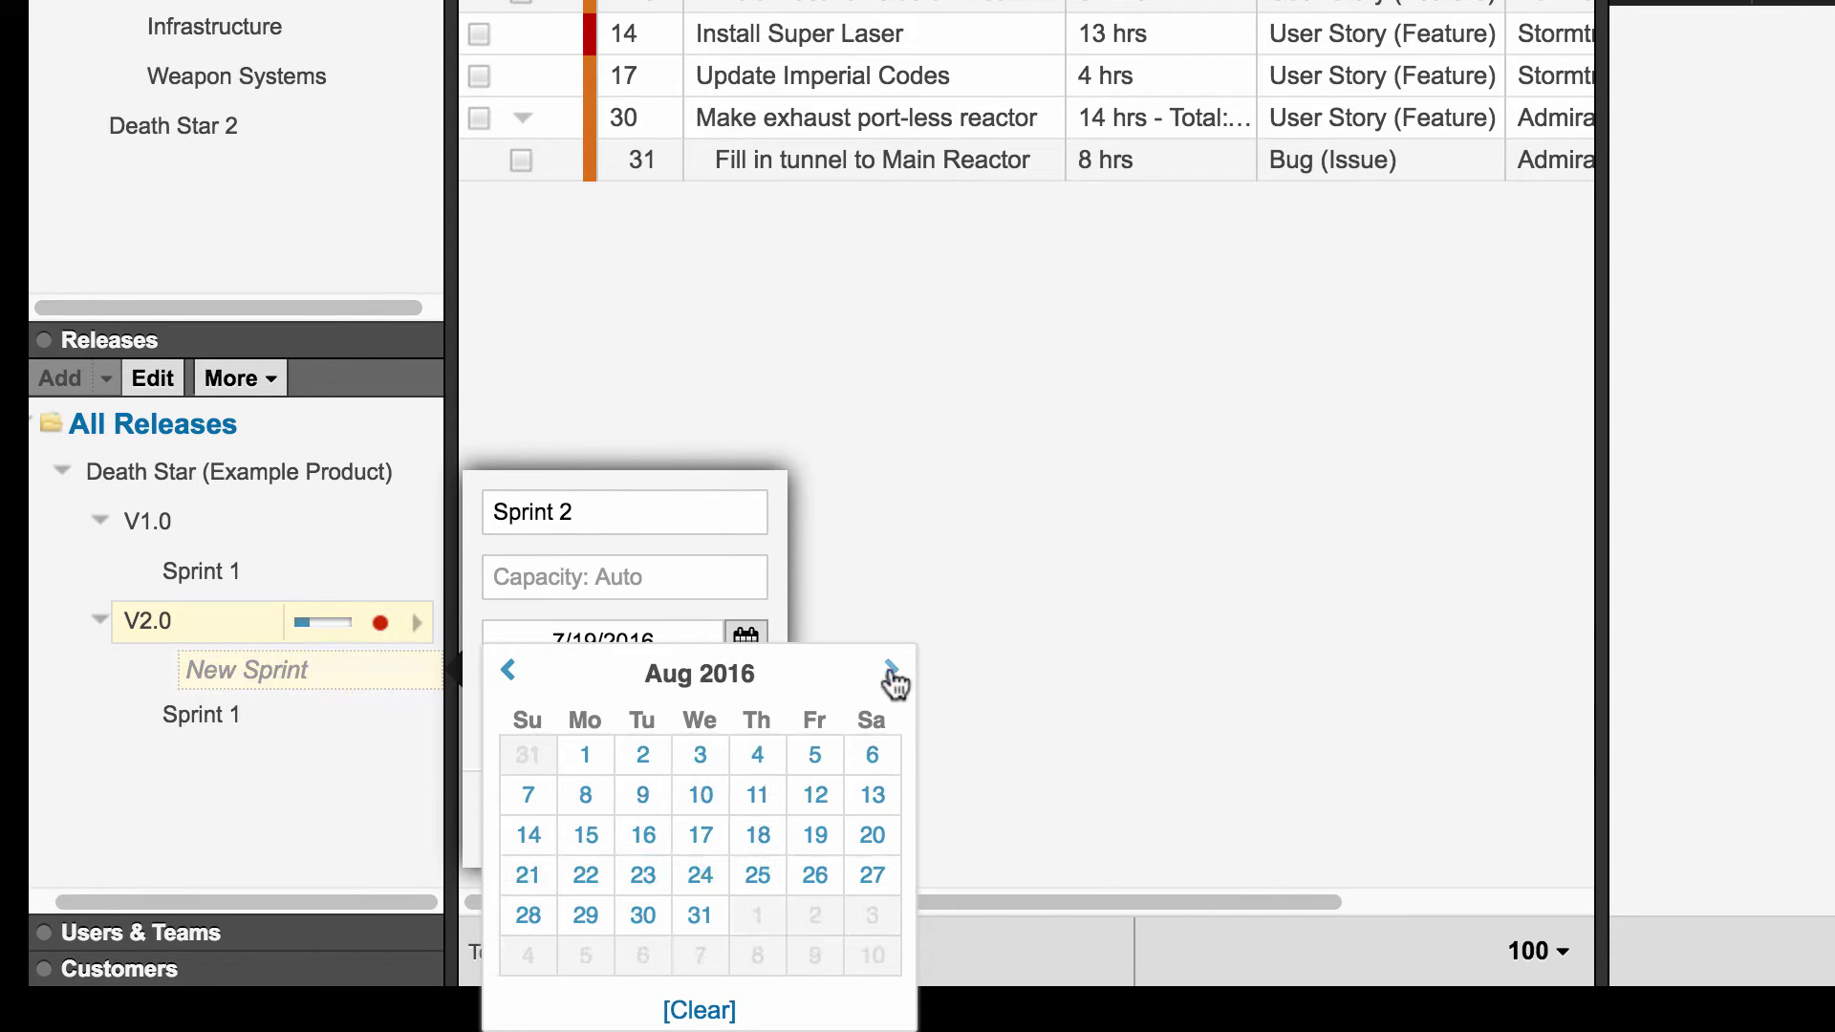
pyautogui.click(643, 757)
pyautogui.click(591, 818)
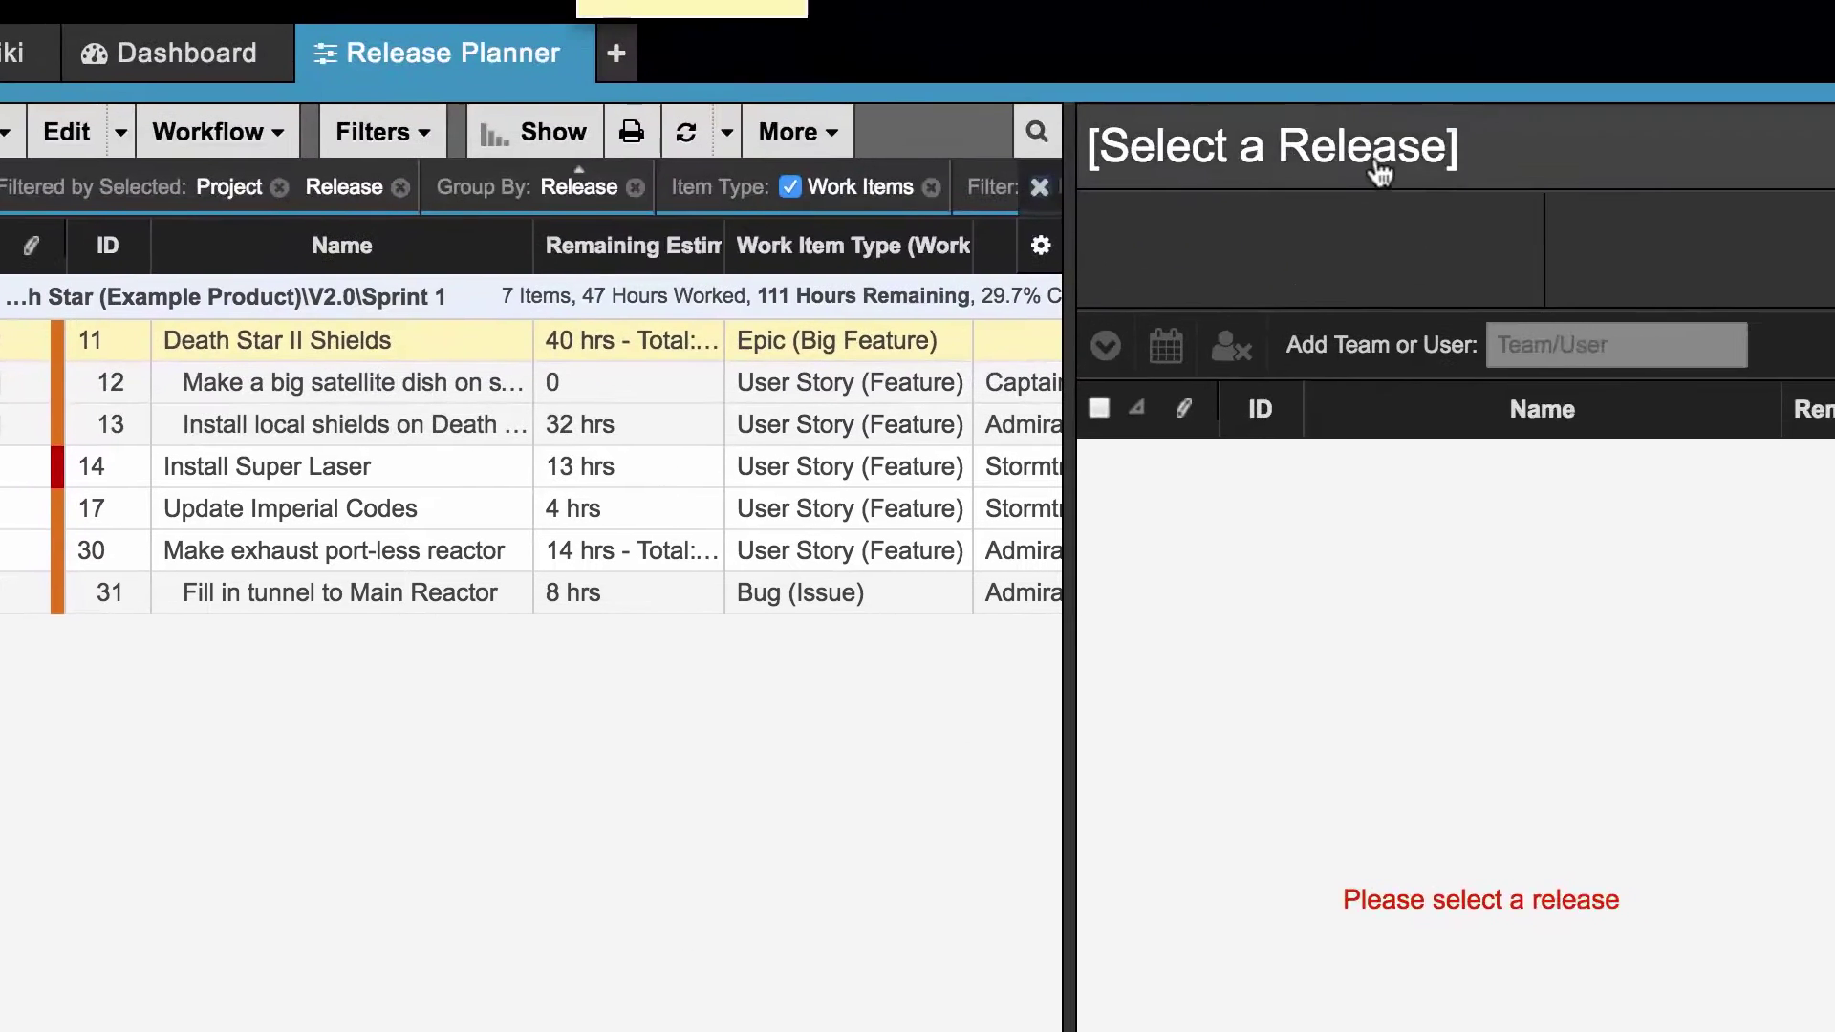
# Step: Plan Sprint 2 in the Release Planner and change its due date to 8/5/2016
pyautogui.click(1385, 163)
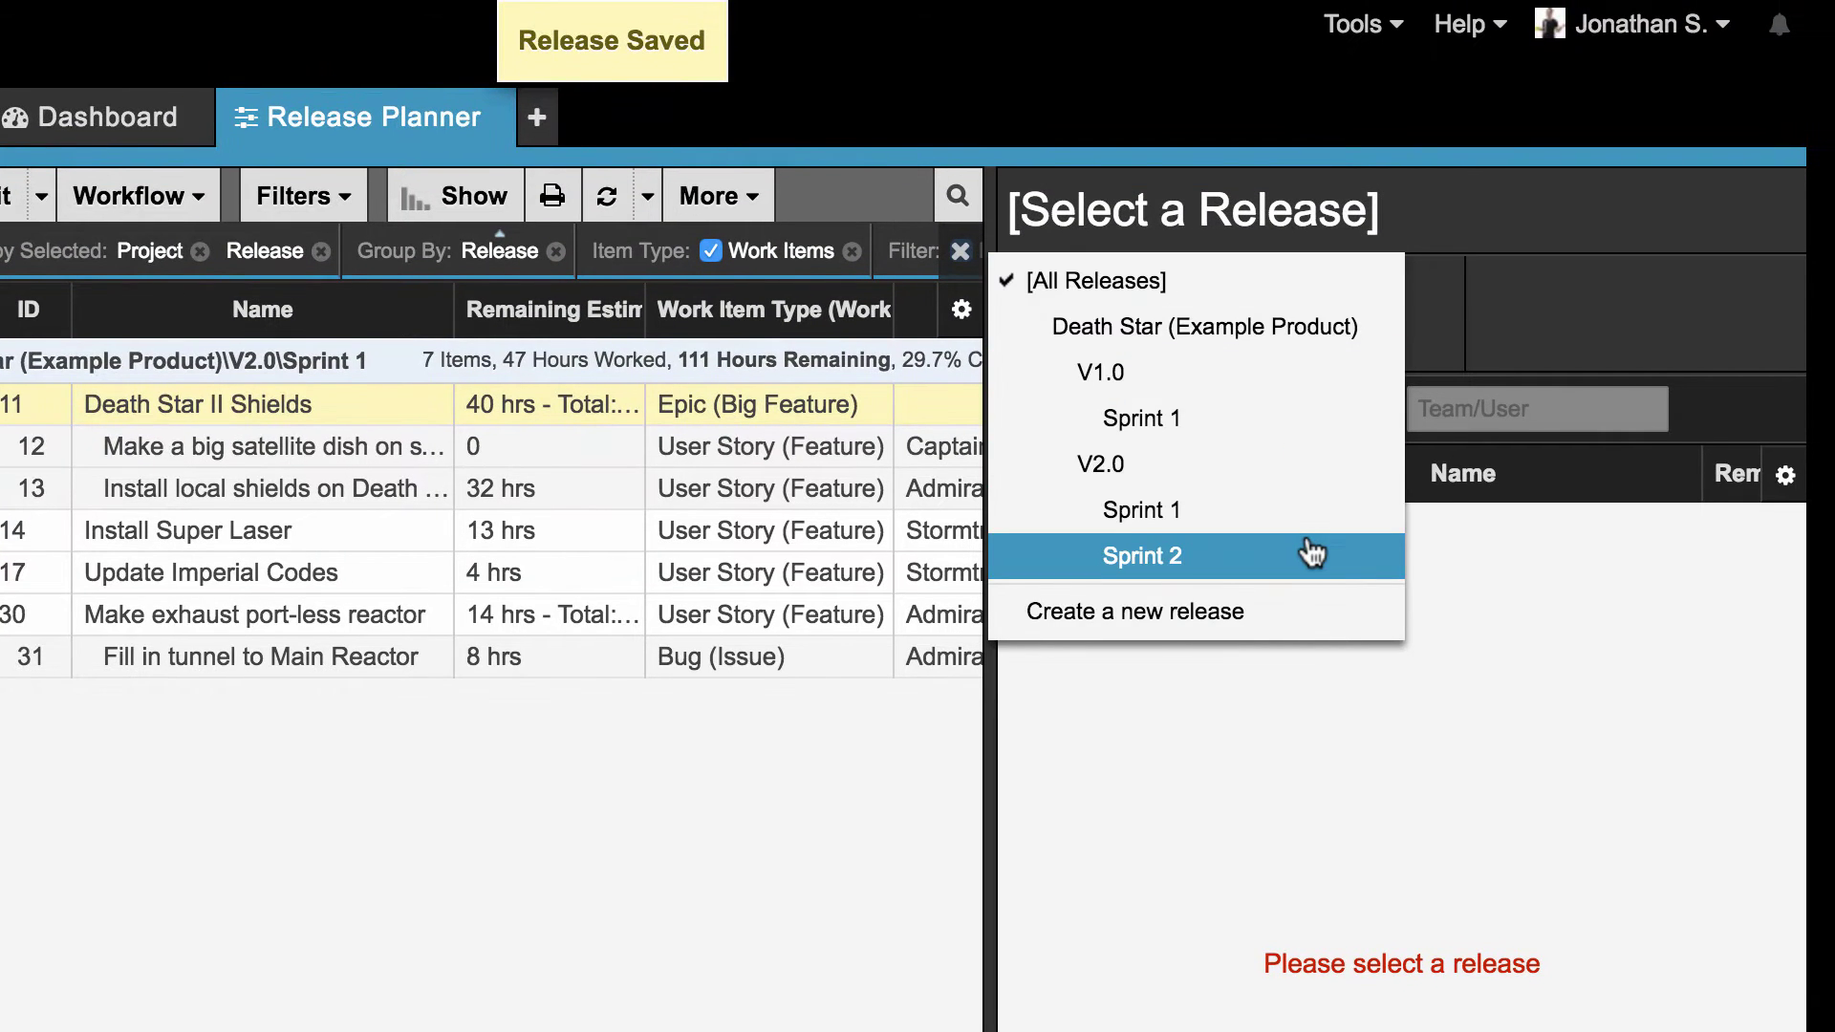
pyautogui.press('Return')
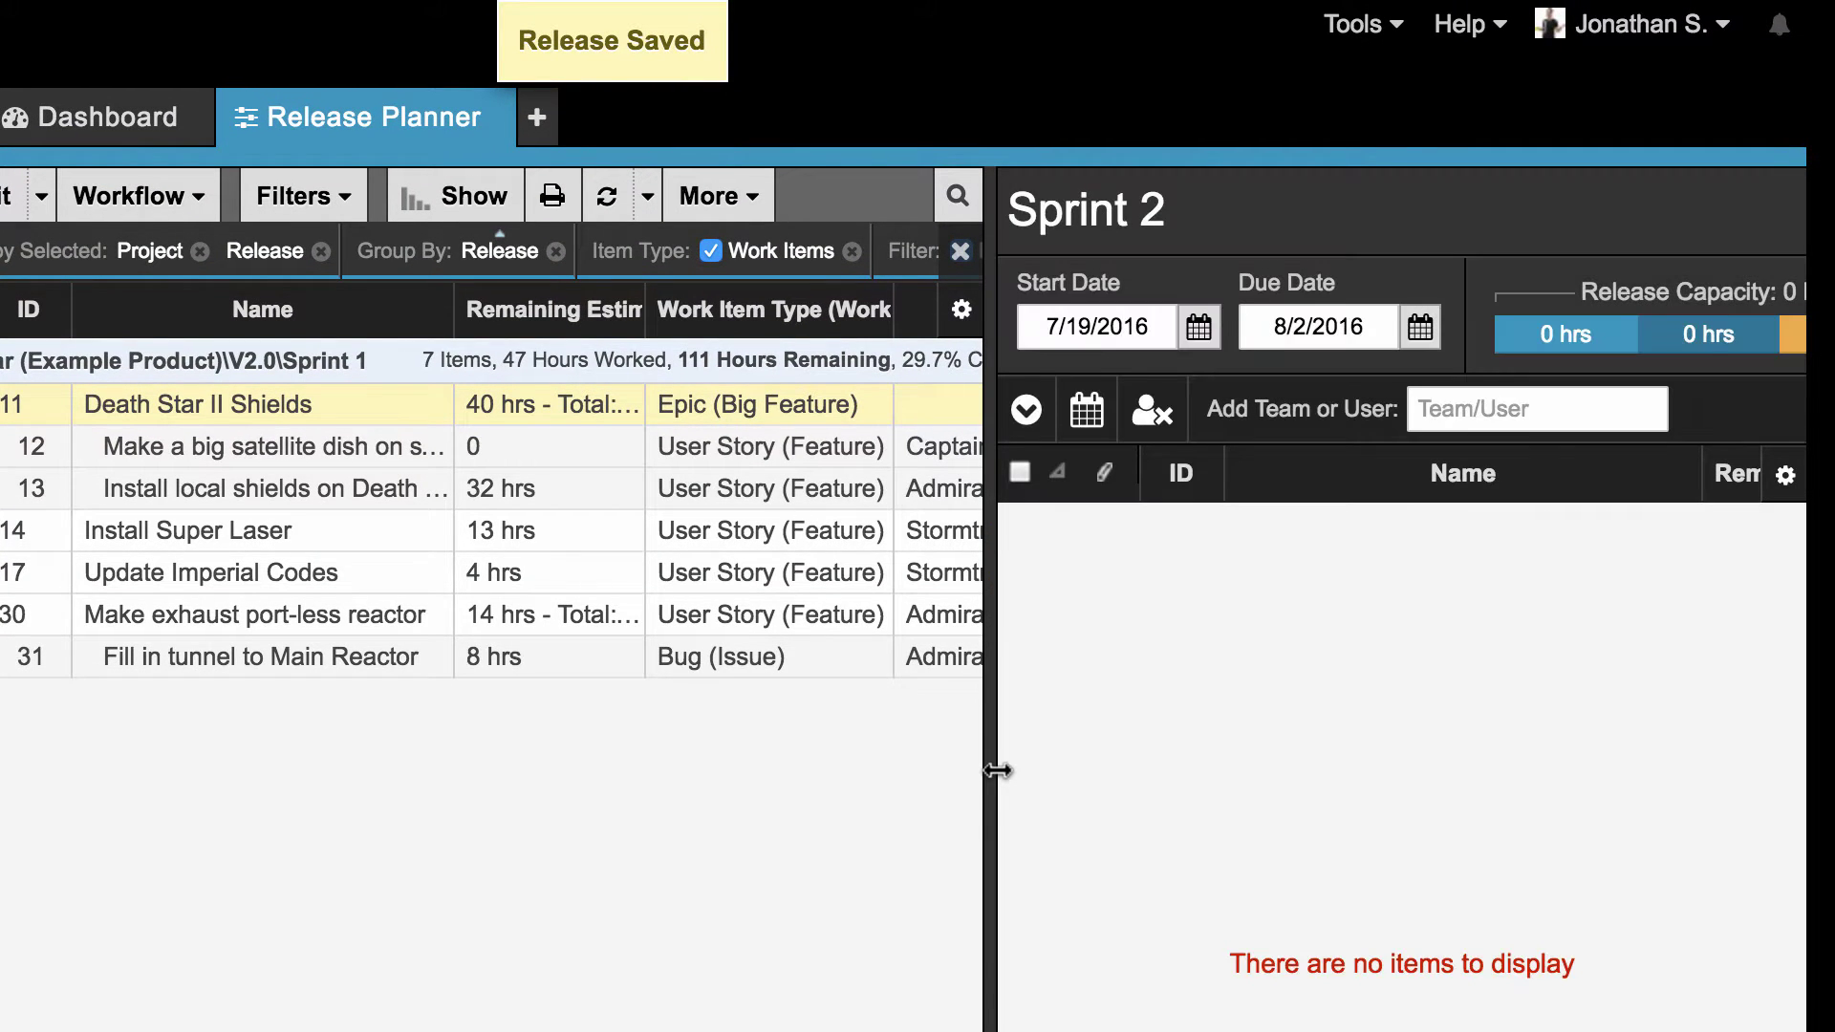
pyautogui.moveTo(995, 770); pyautogui.dragTo(520, 847)
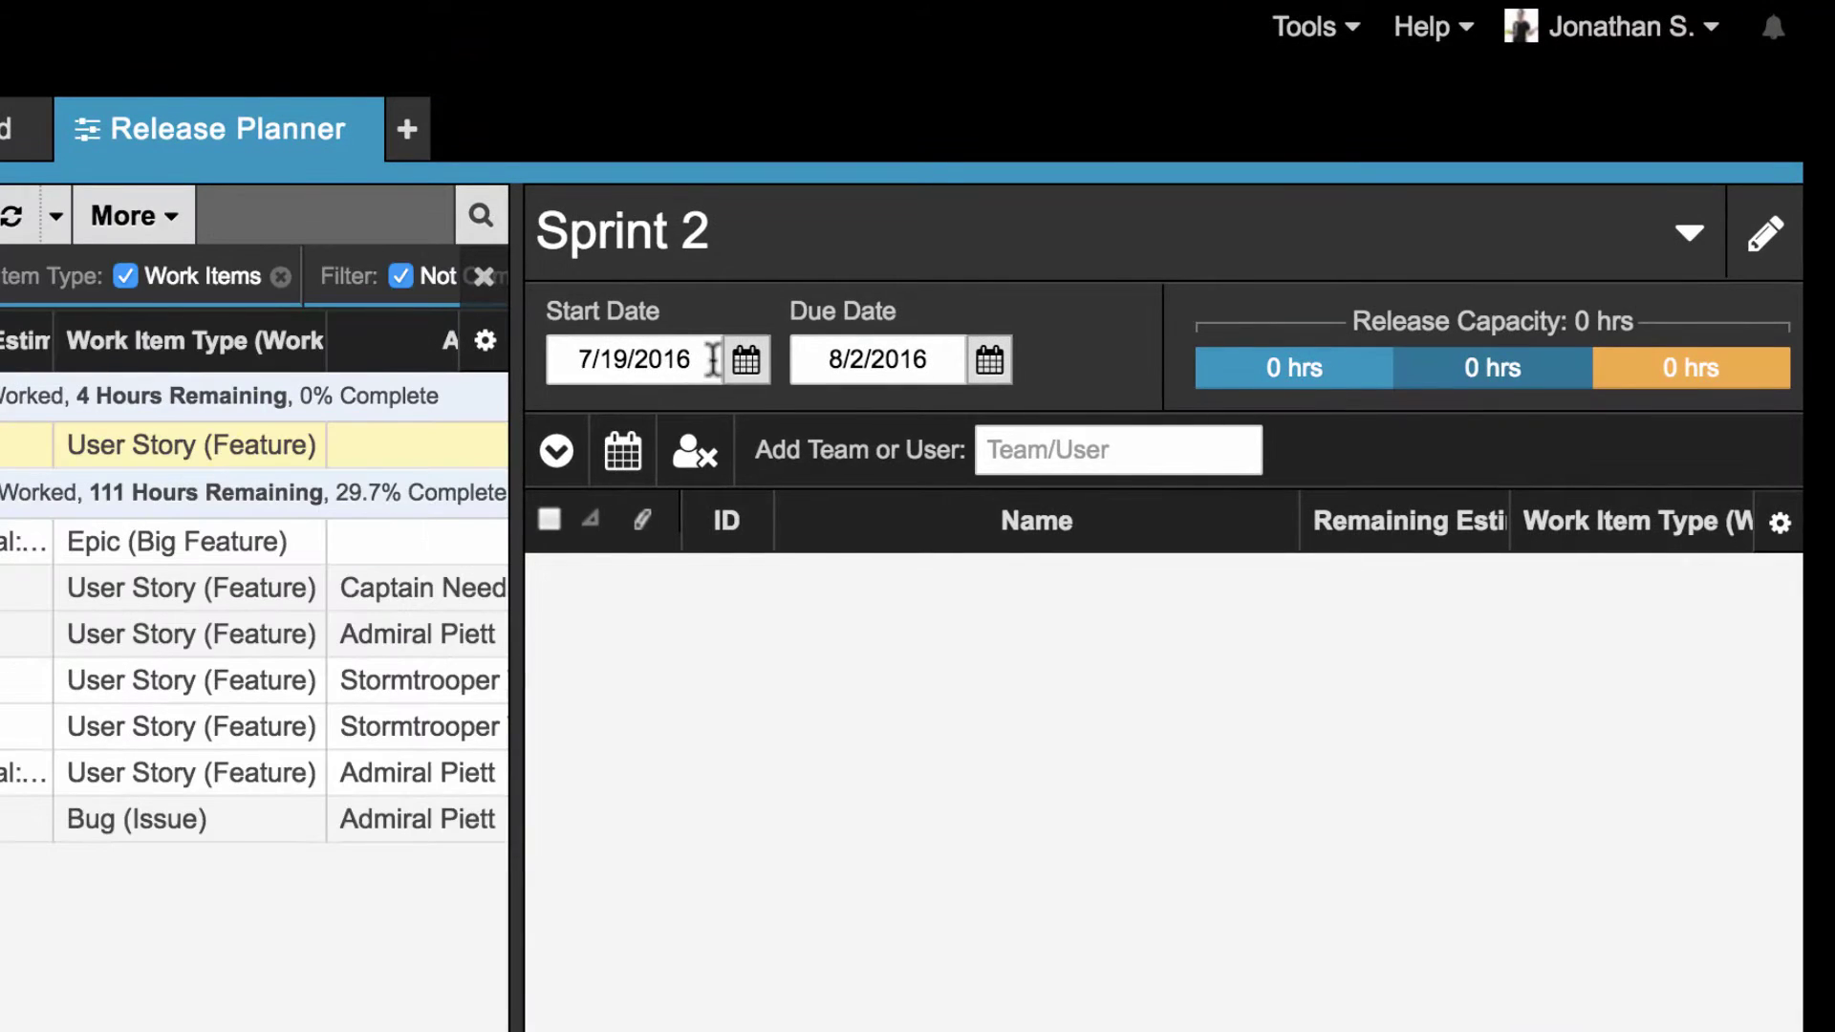
pyautogui.click(747, 360)
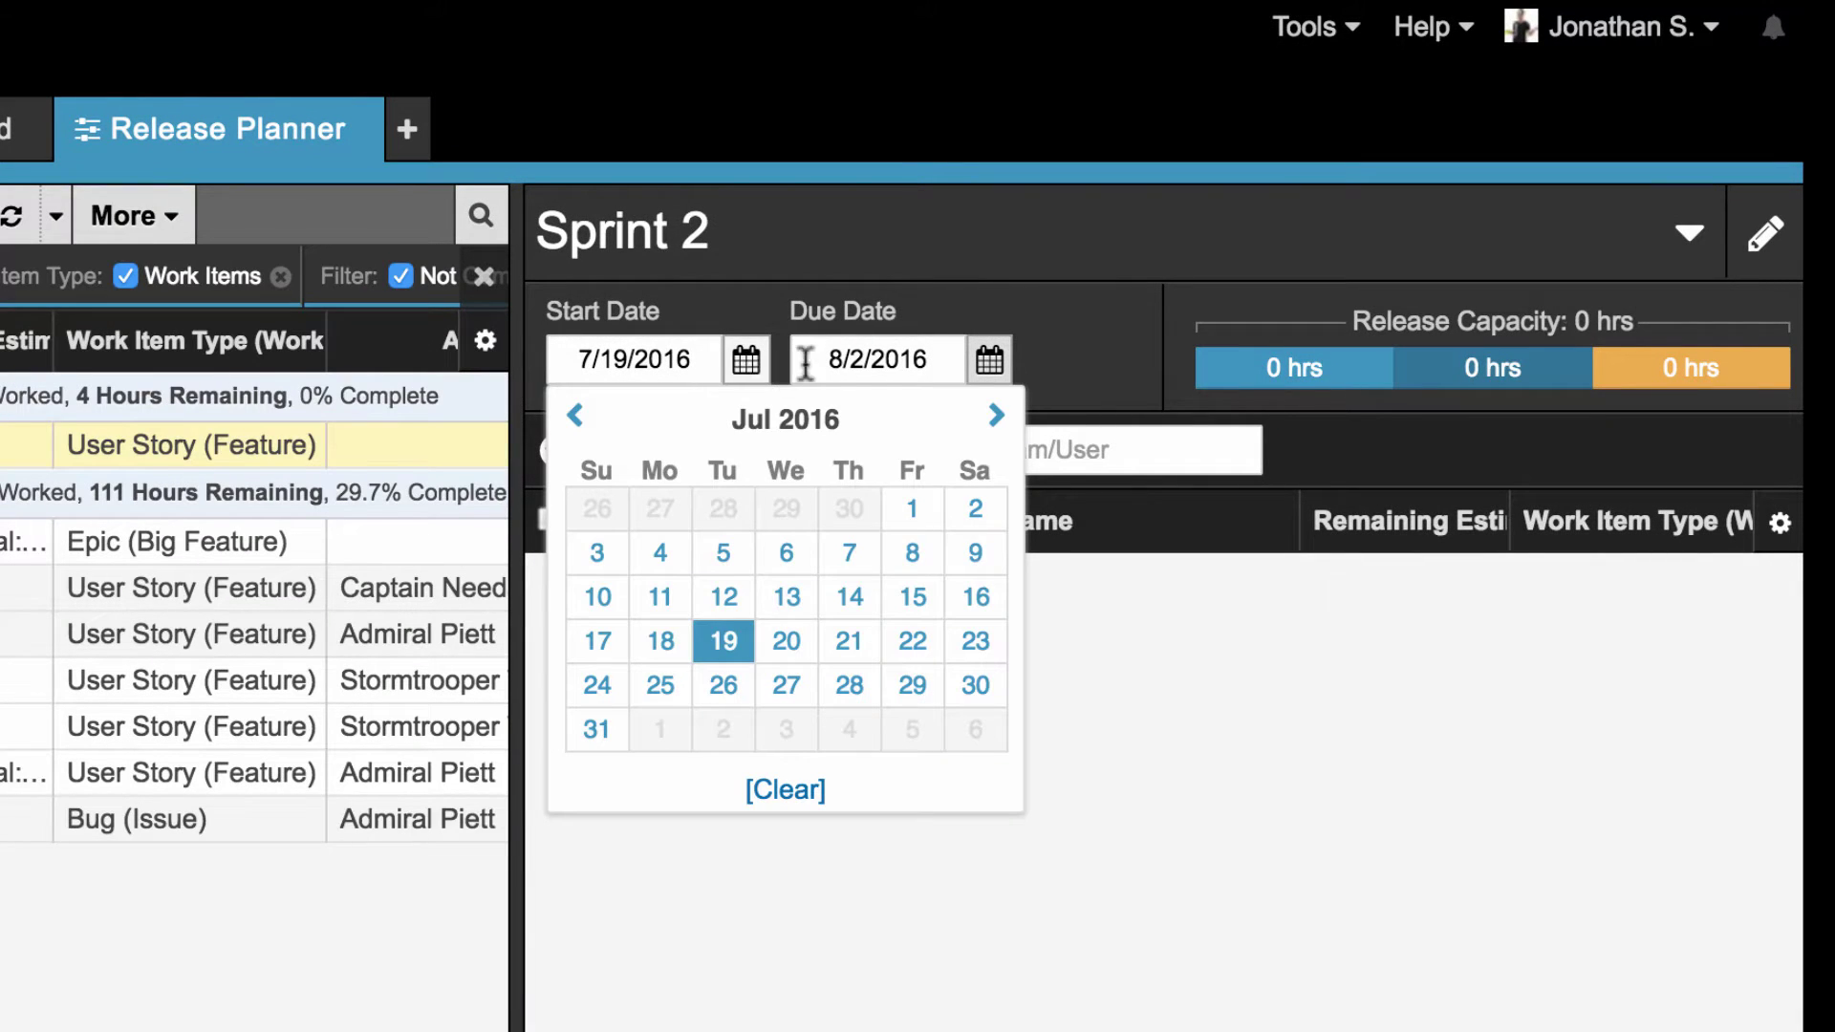
pyautogui.click(988, 362)
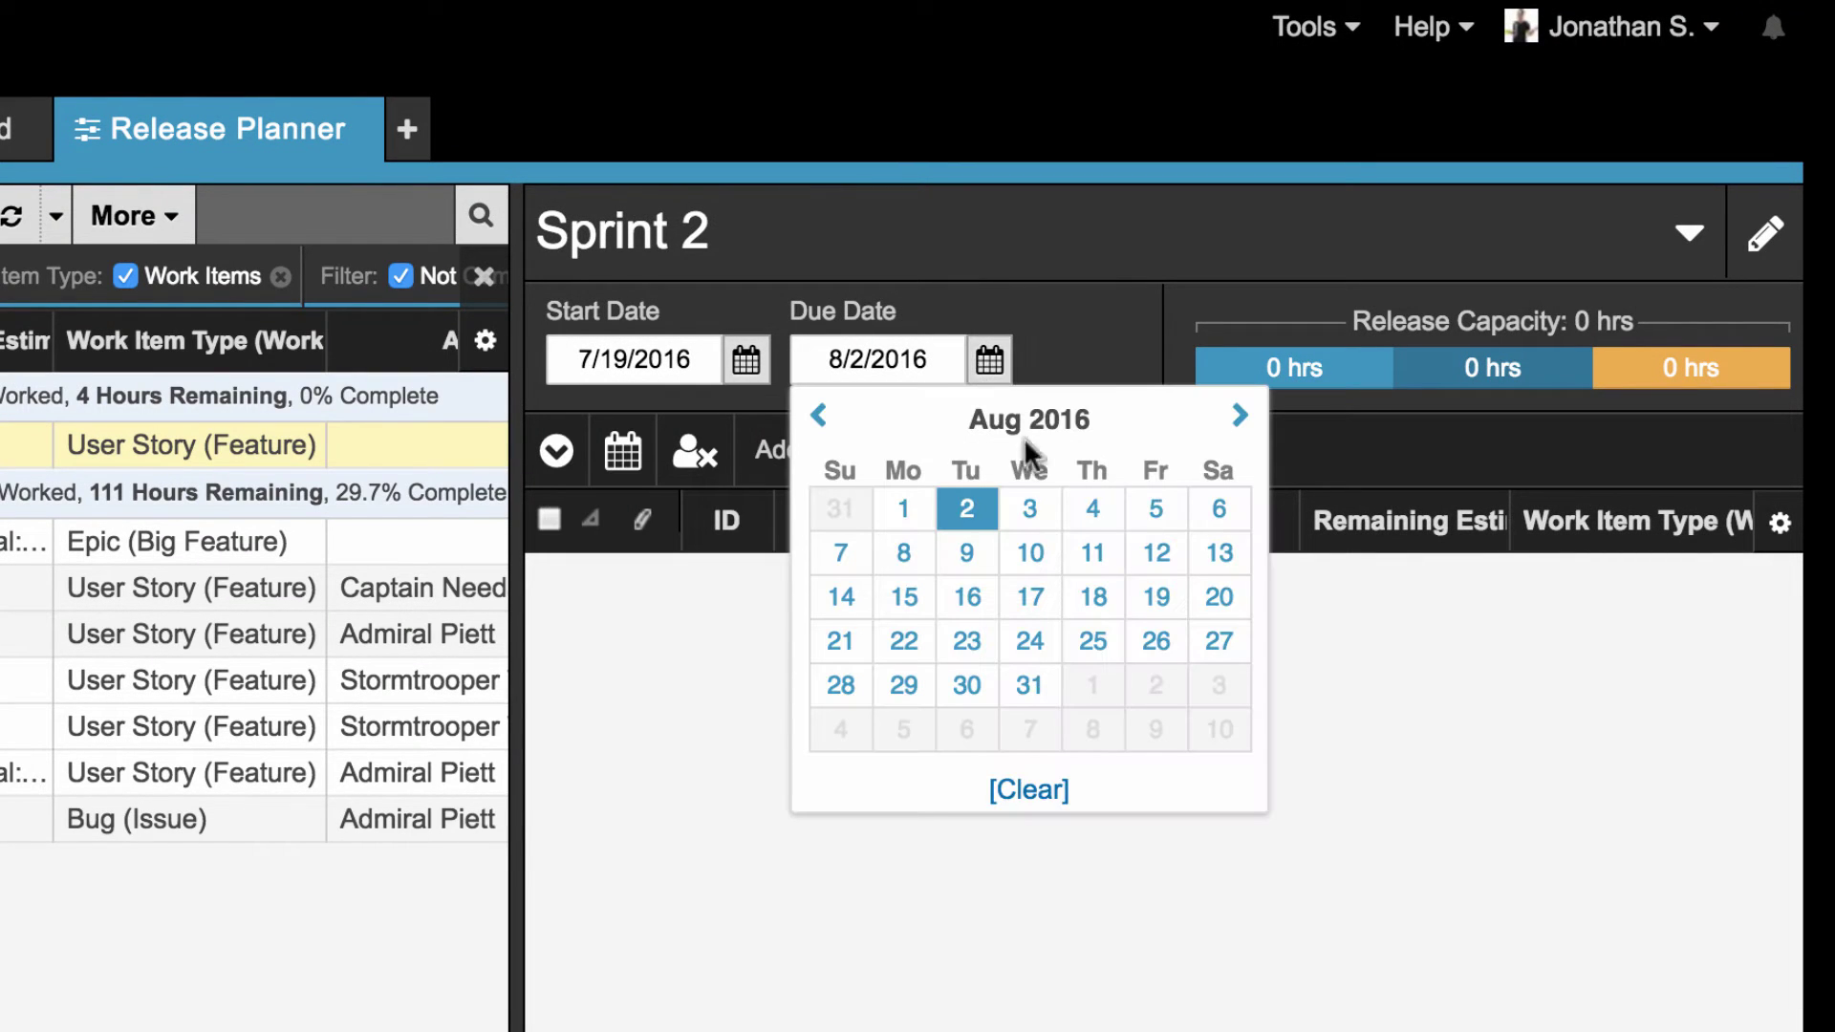
pyautogui.click(1143, 508)
# Step: Add a team member to Sprint 2 and move the Sprint 1 items into it
pyautogui.click(1185, 455)
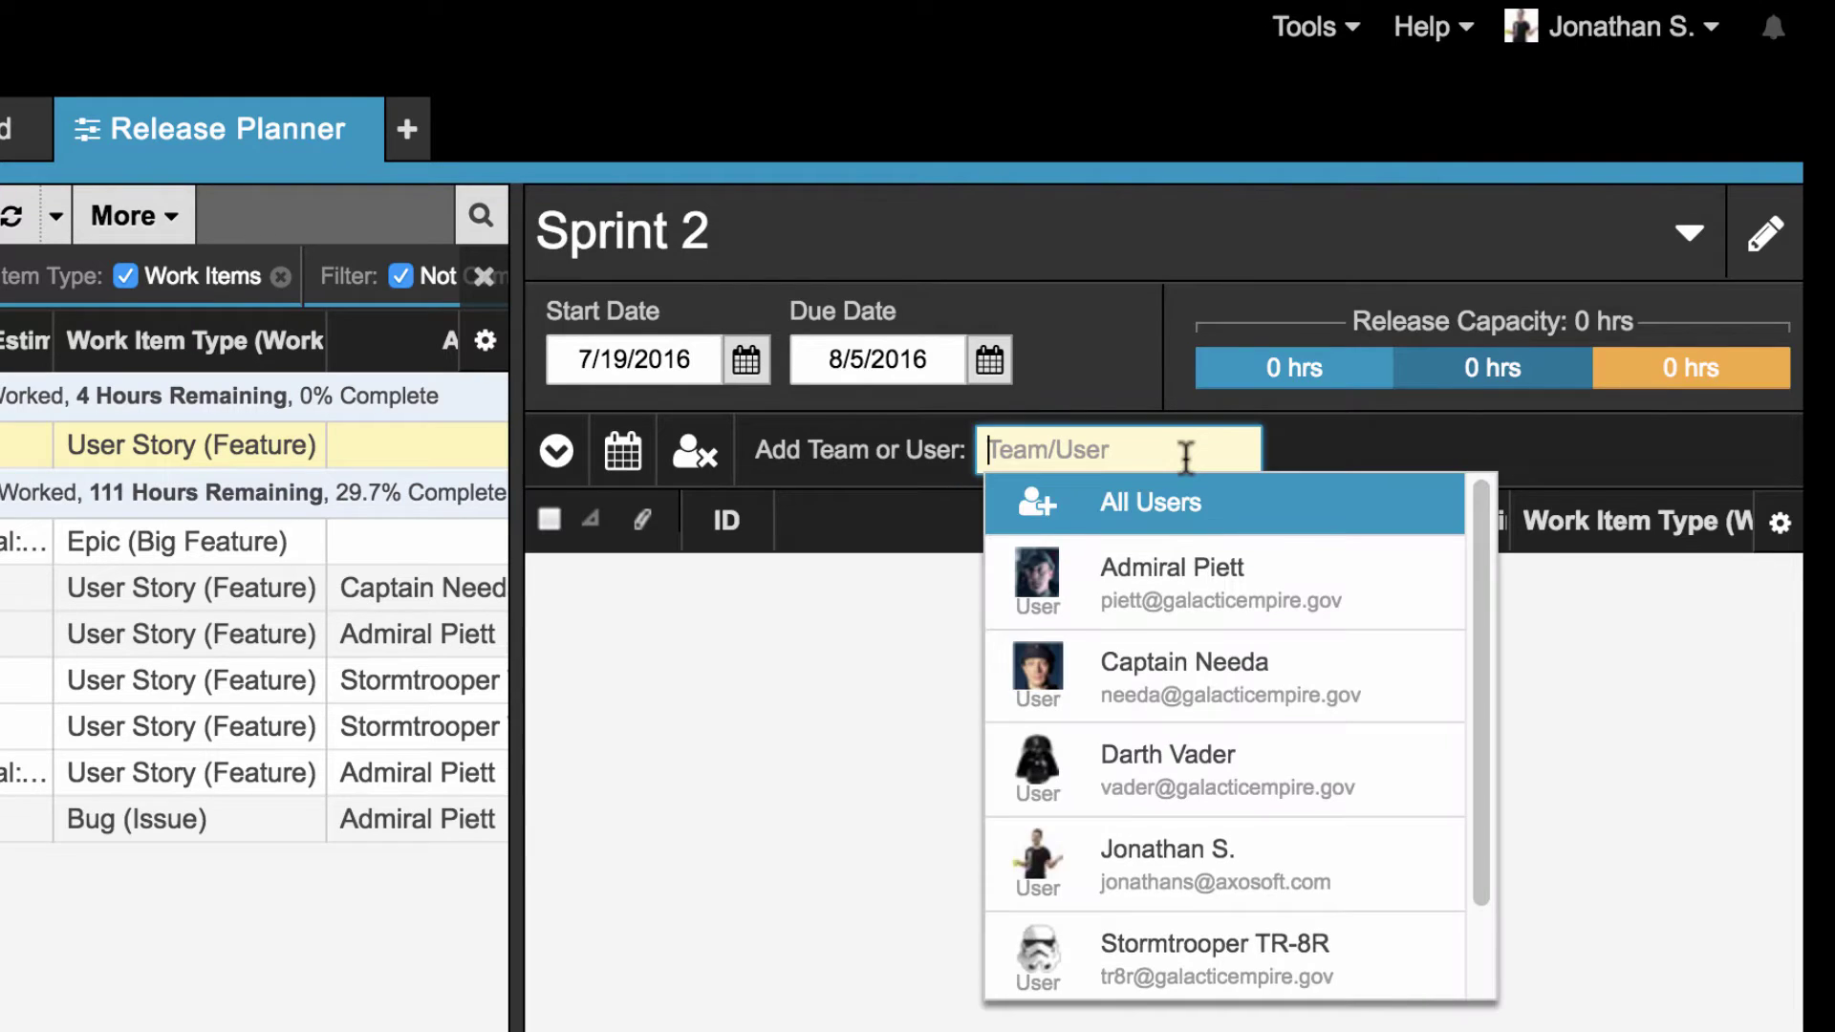
pyautogui.write('Da')
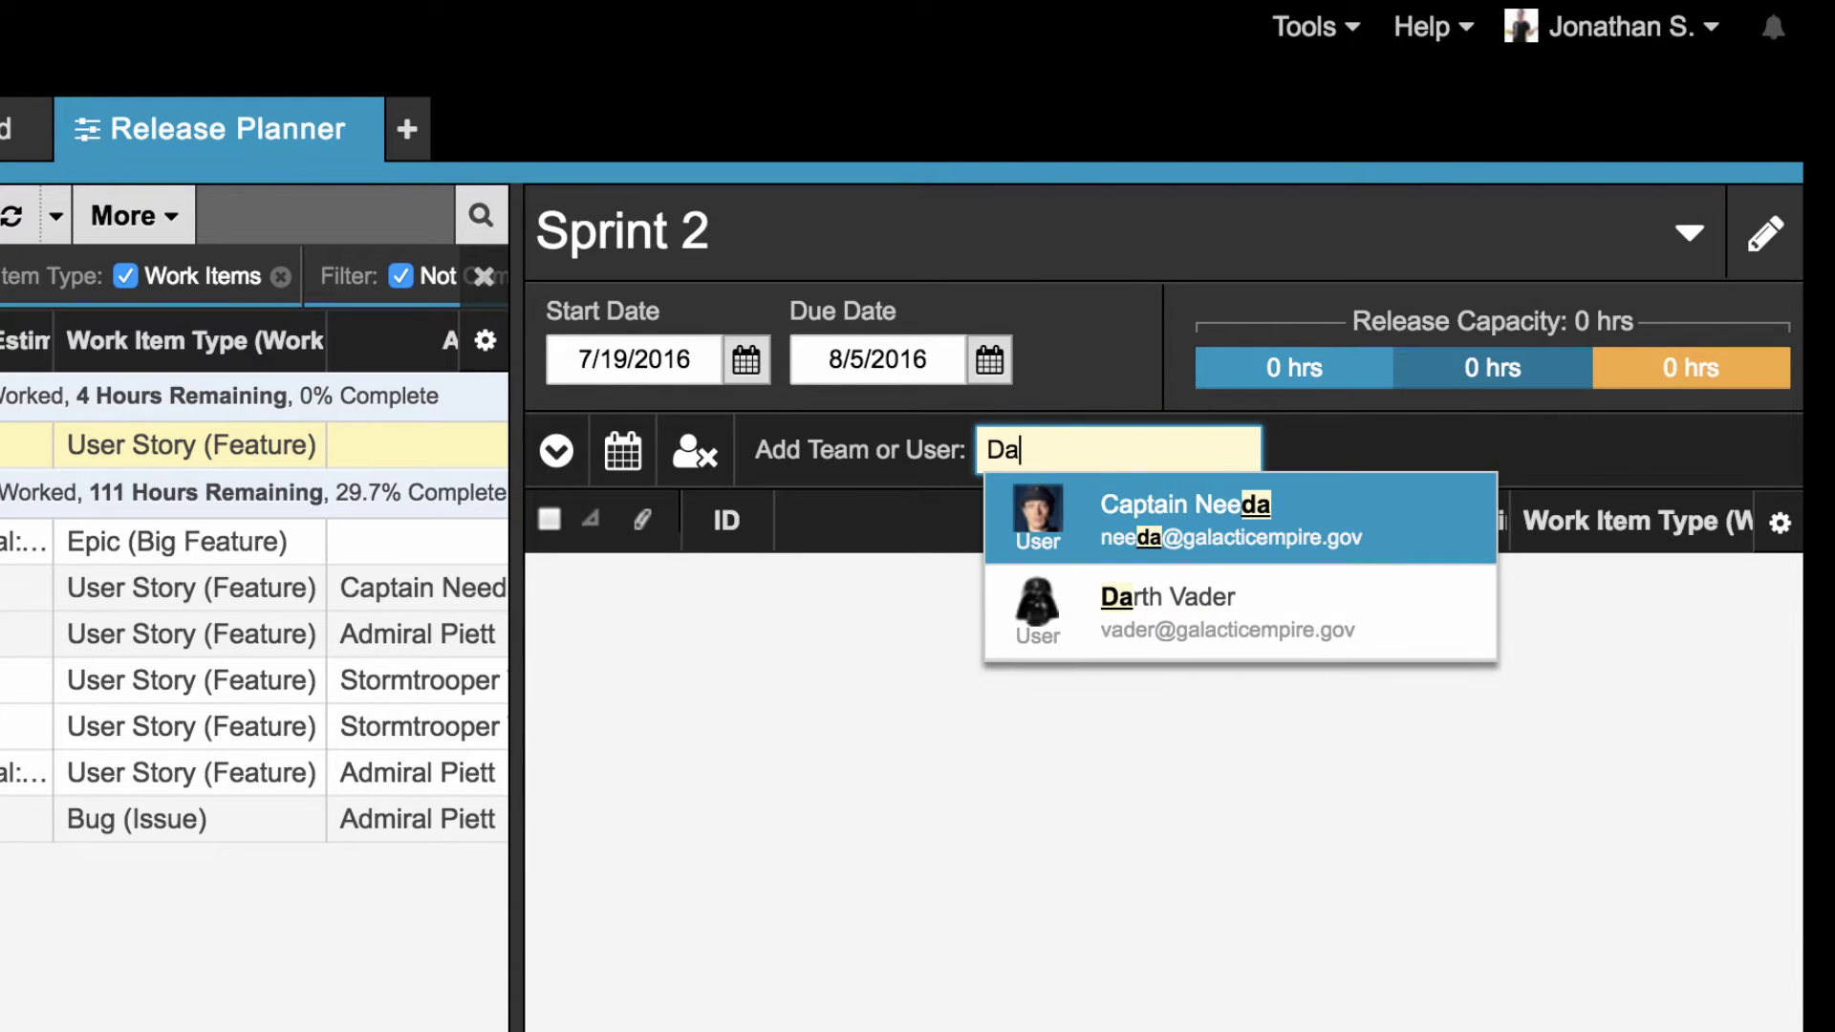
pyautogui.click(1292, 607)
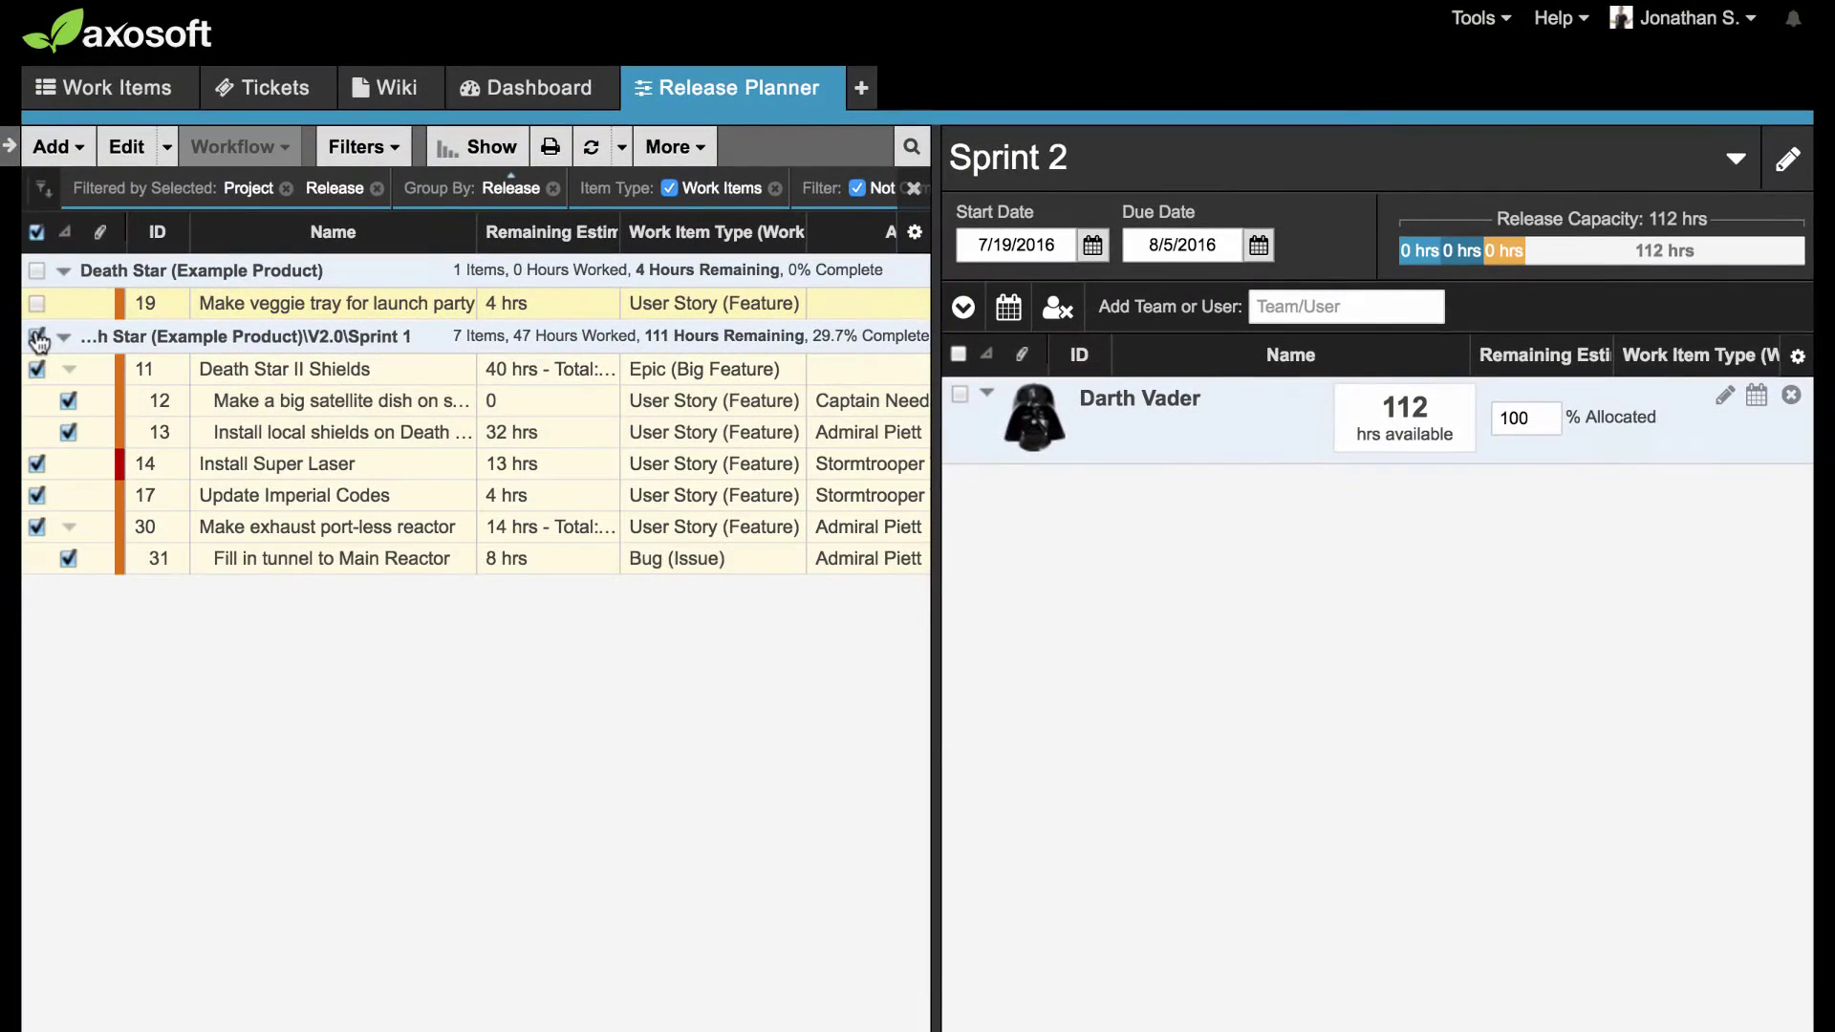
pyautogui.moveTo(344, 406); pyautogui.dragTo(1218, 344)
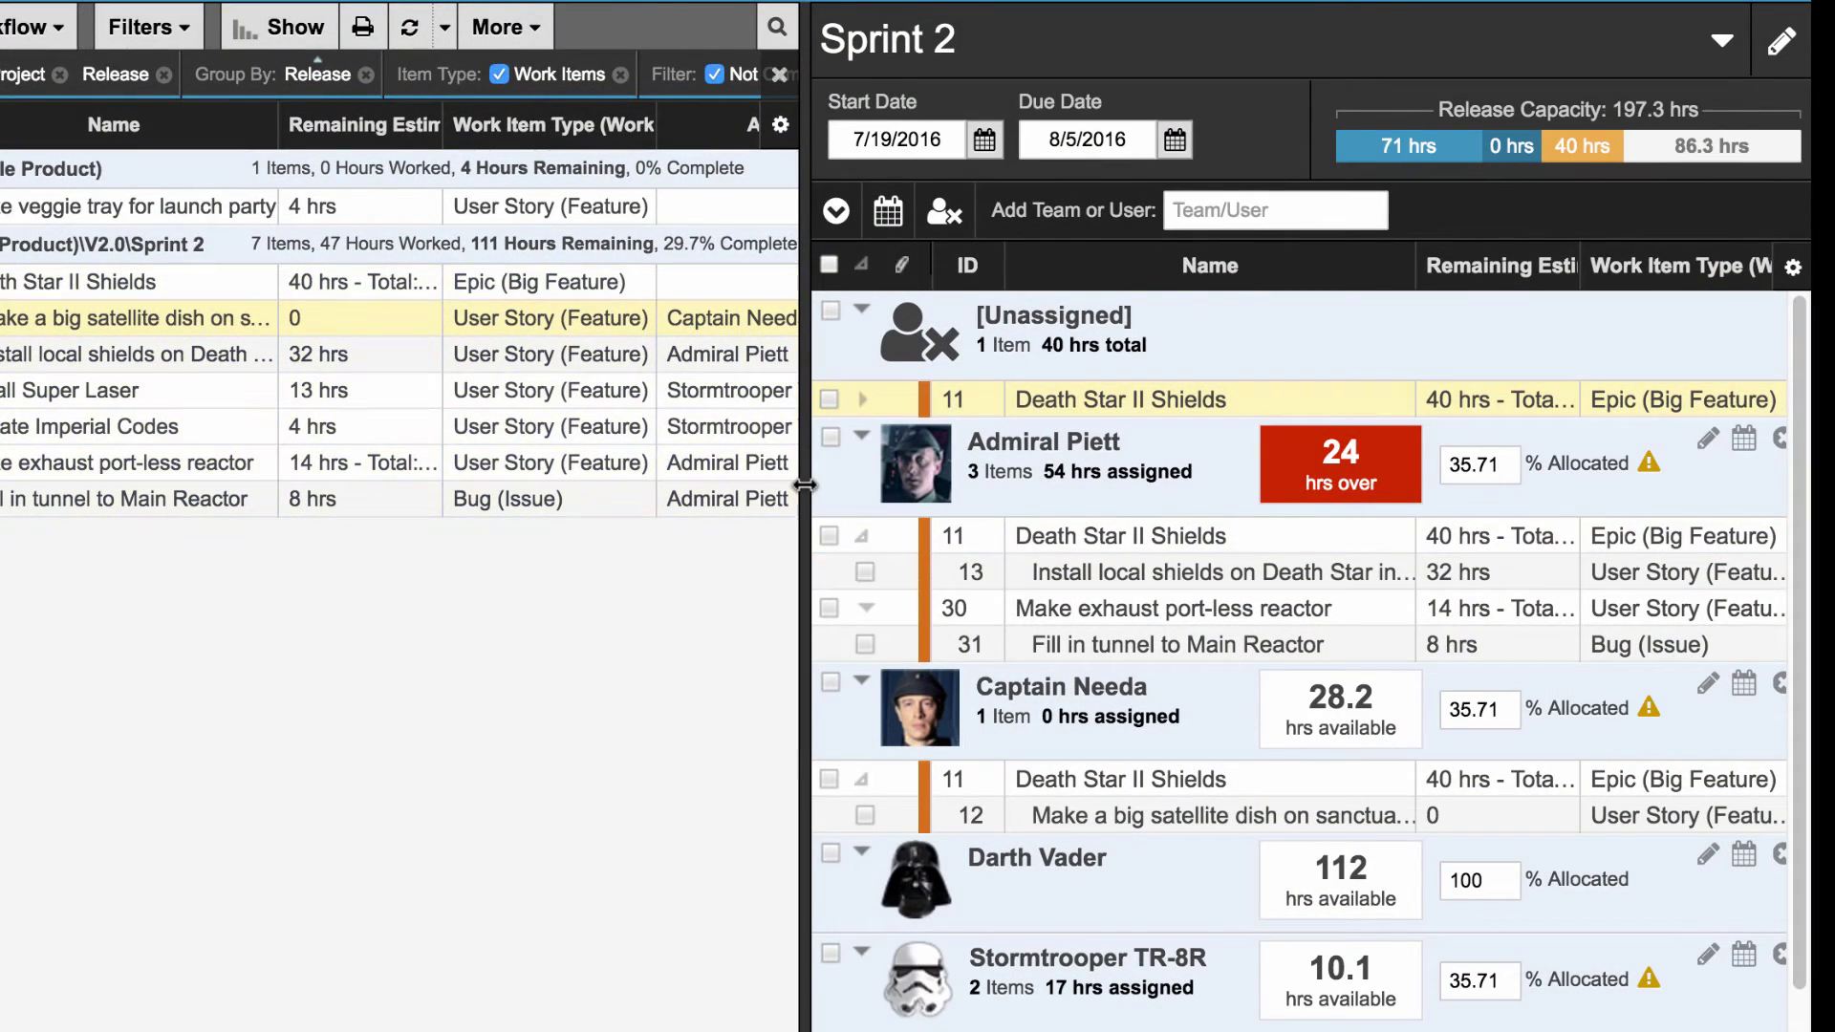
pyautogui.moveTo(796, 487); pyautogui.dragTo(644, 485)
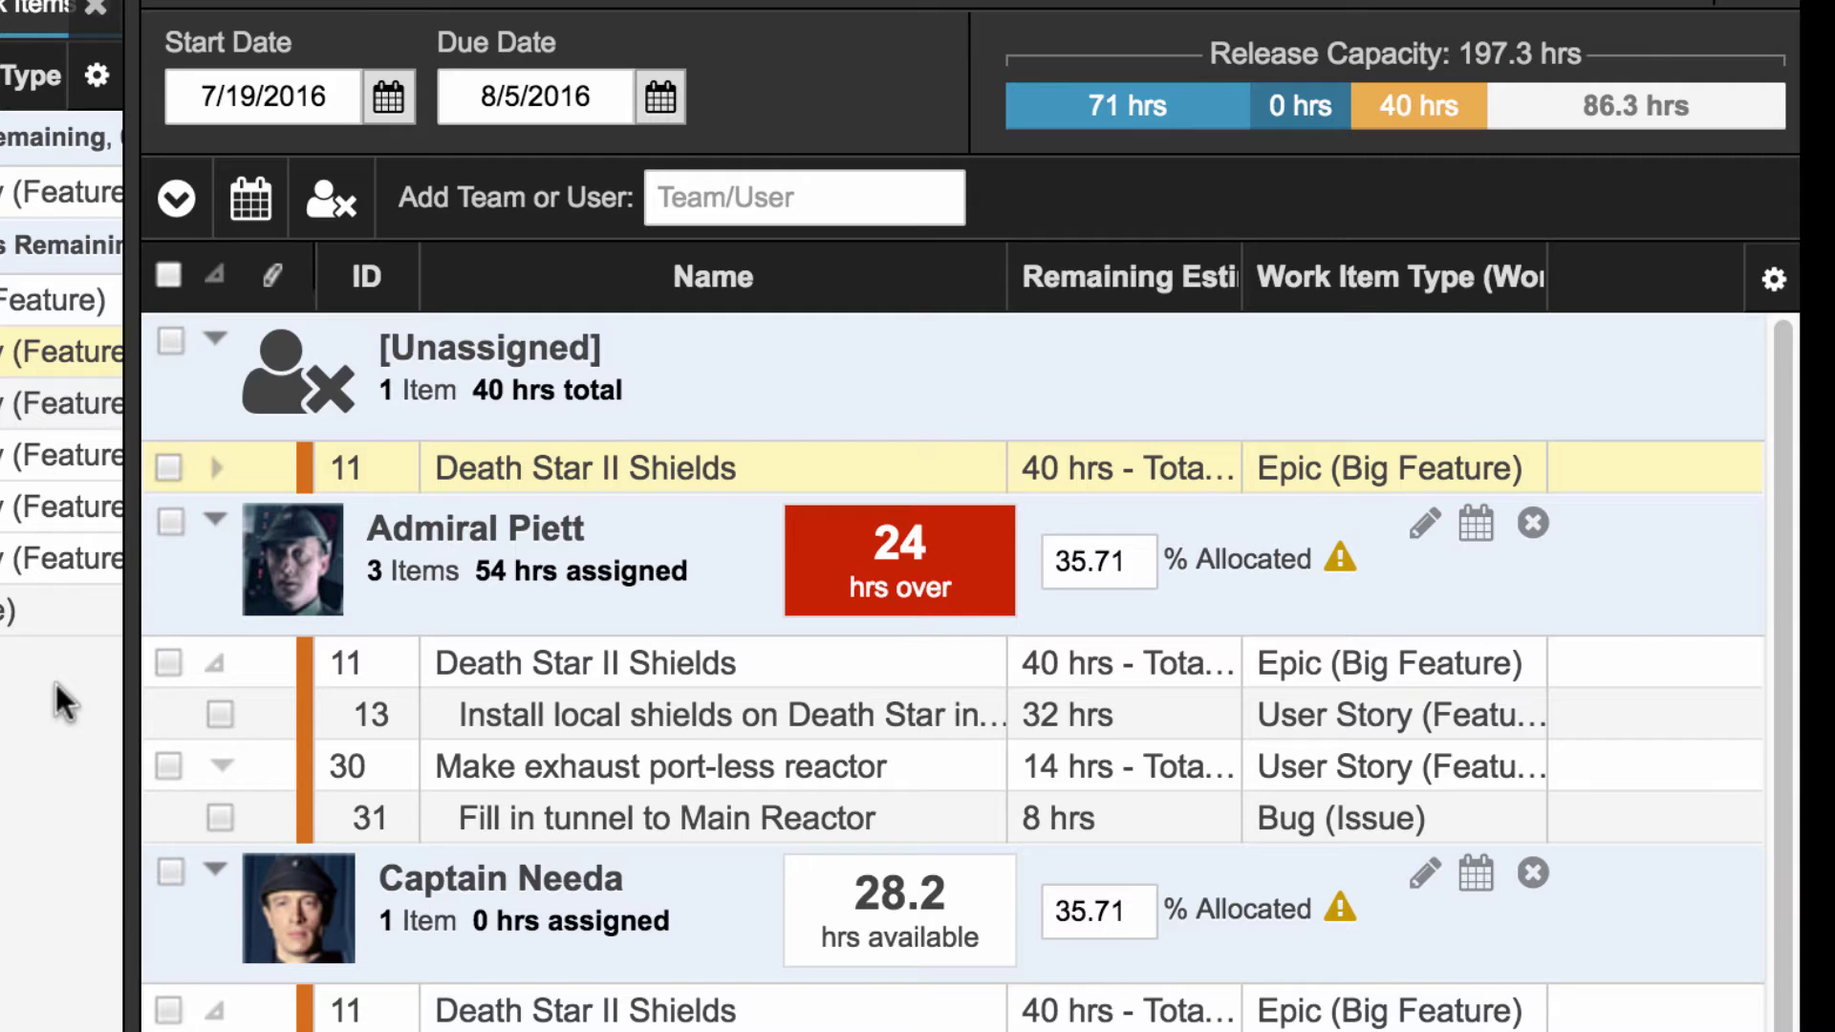
# Step: Give a team member July 5 and July 7 as vacation days
pyautogui.click(1422, 873)
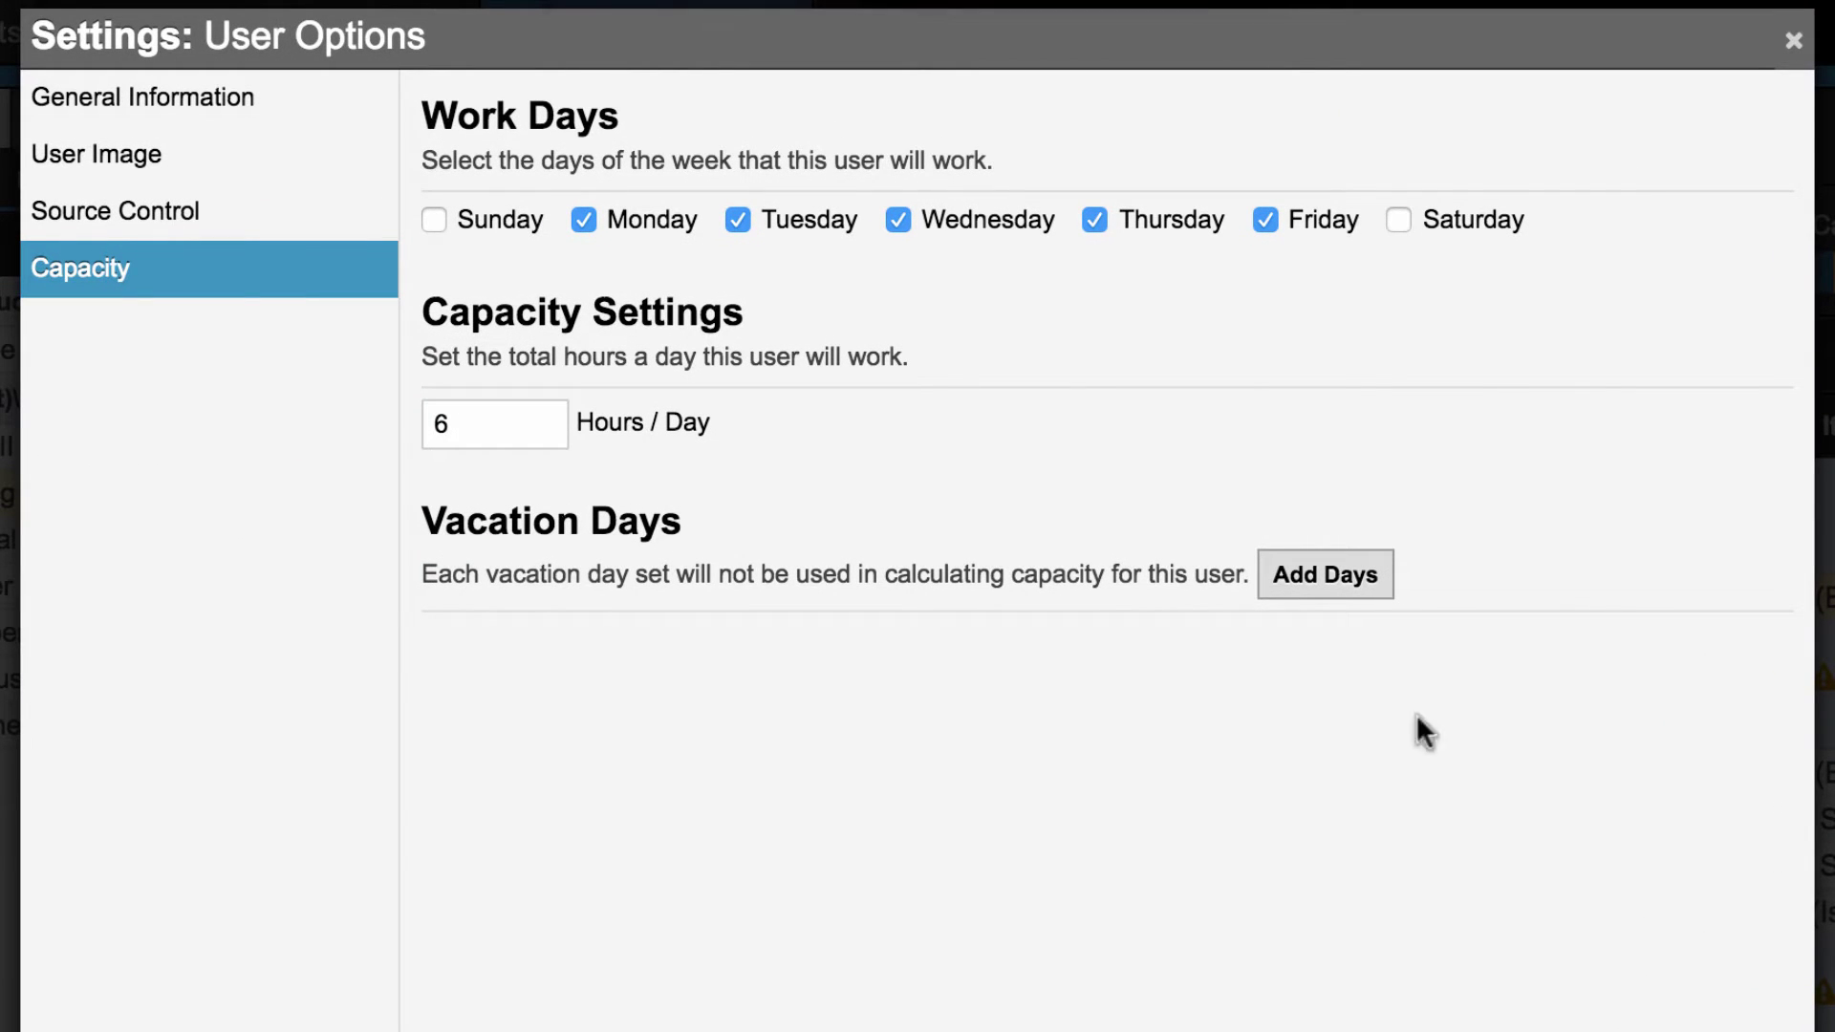
pyautogui.click(1350, 593)
pyautogui.click(1427, 769)
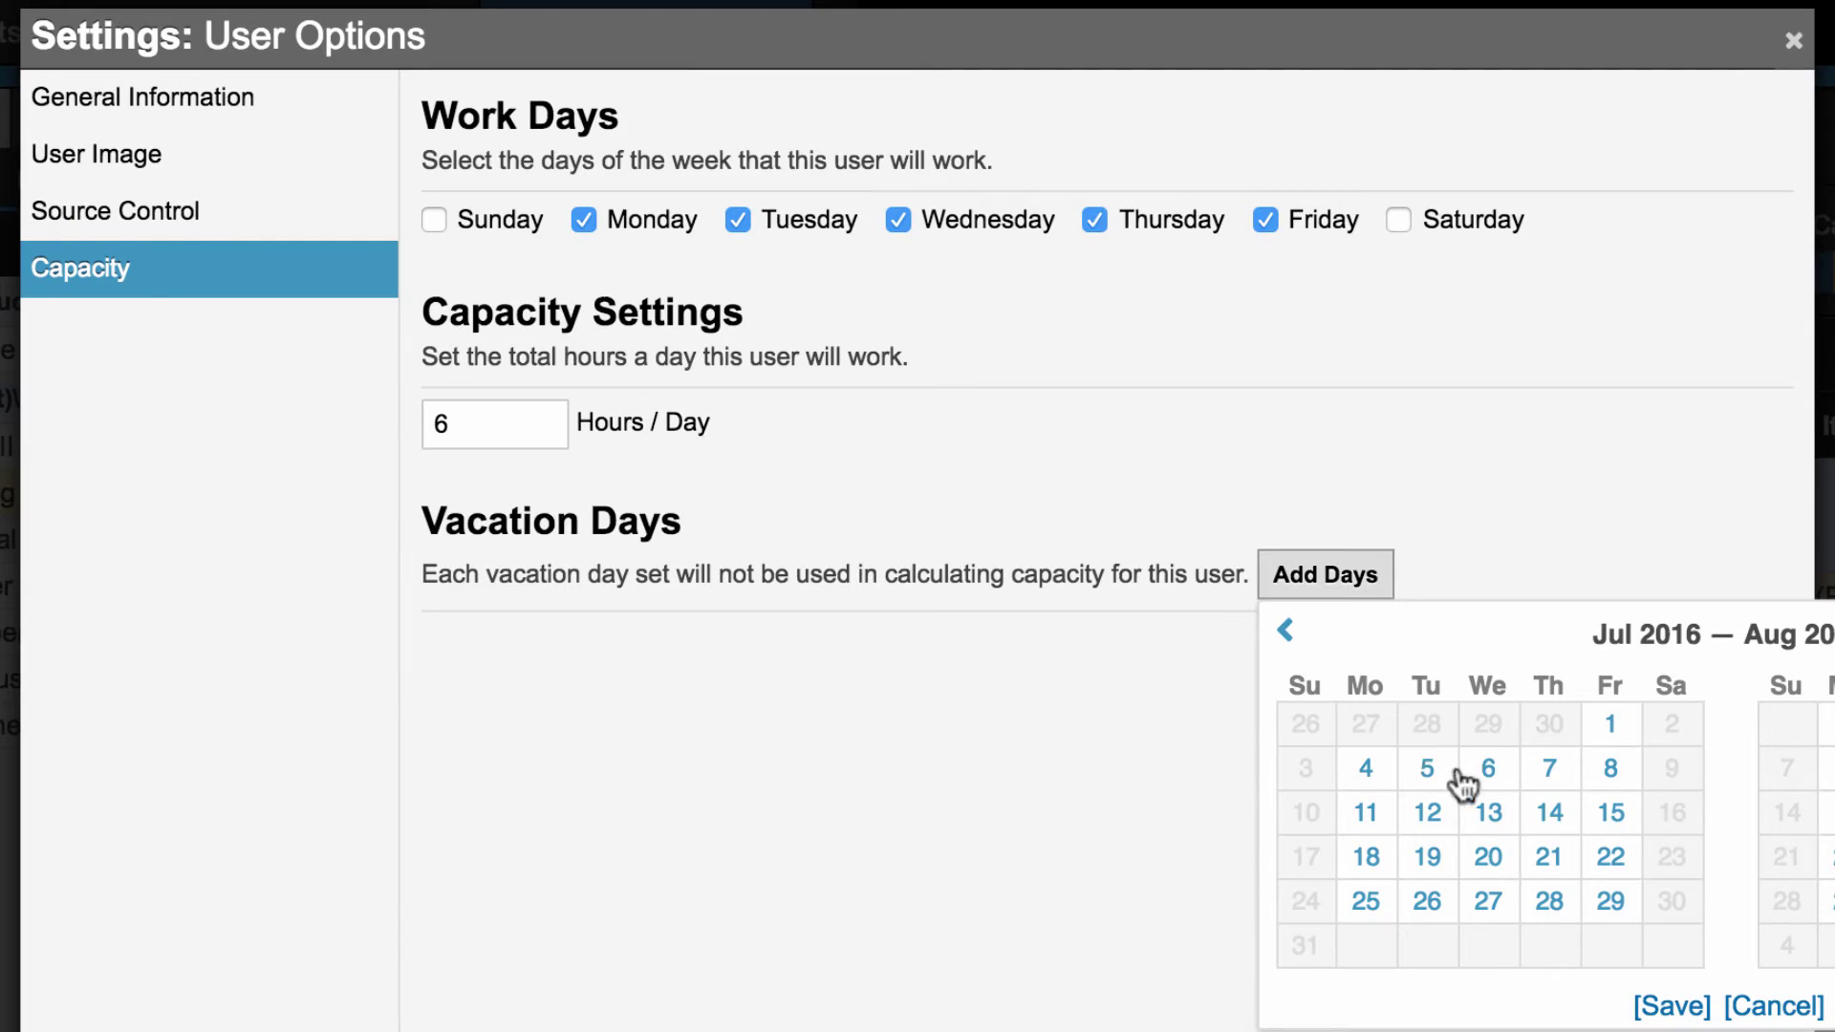
pyautogui.click(1550, 772)
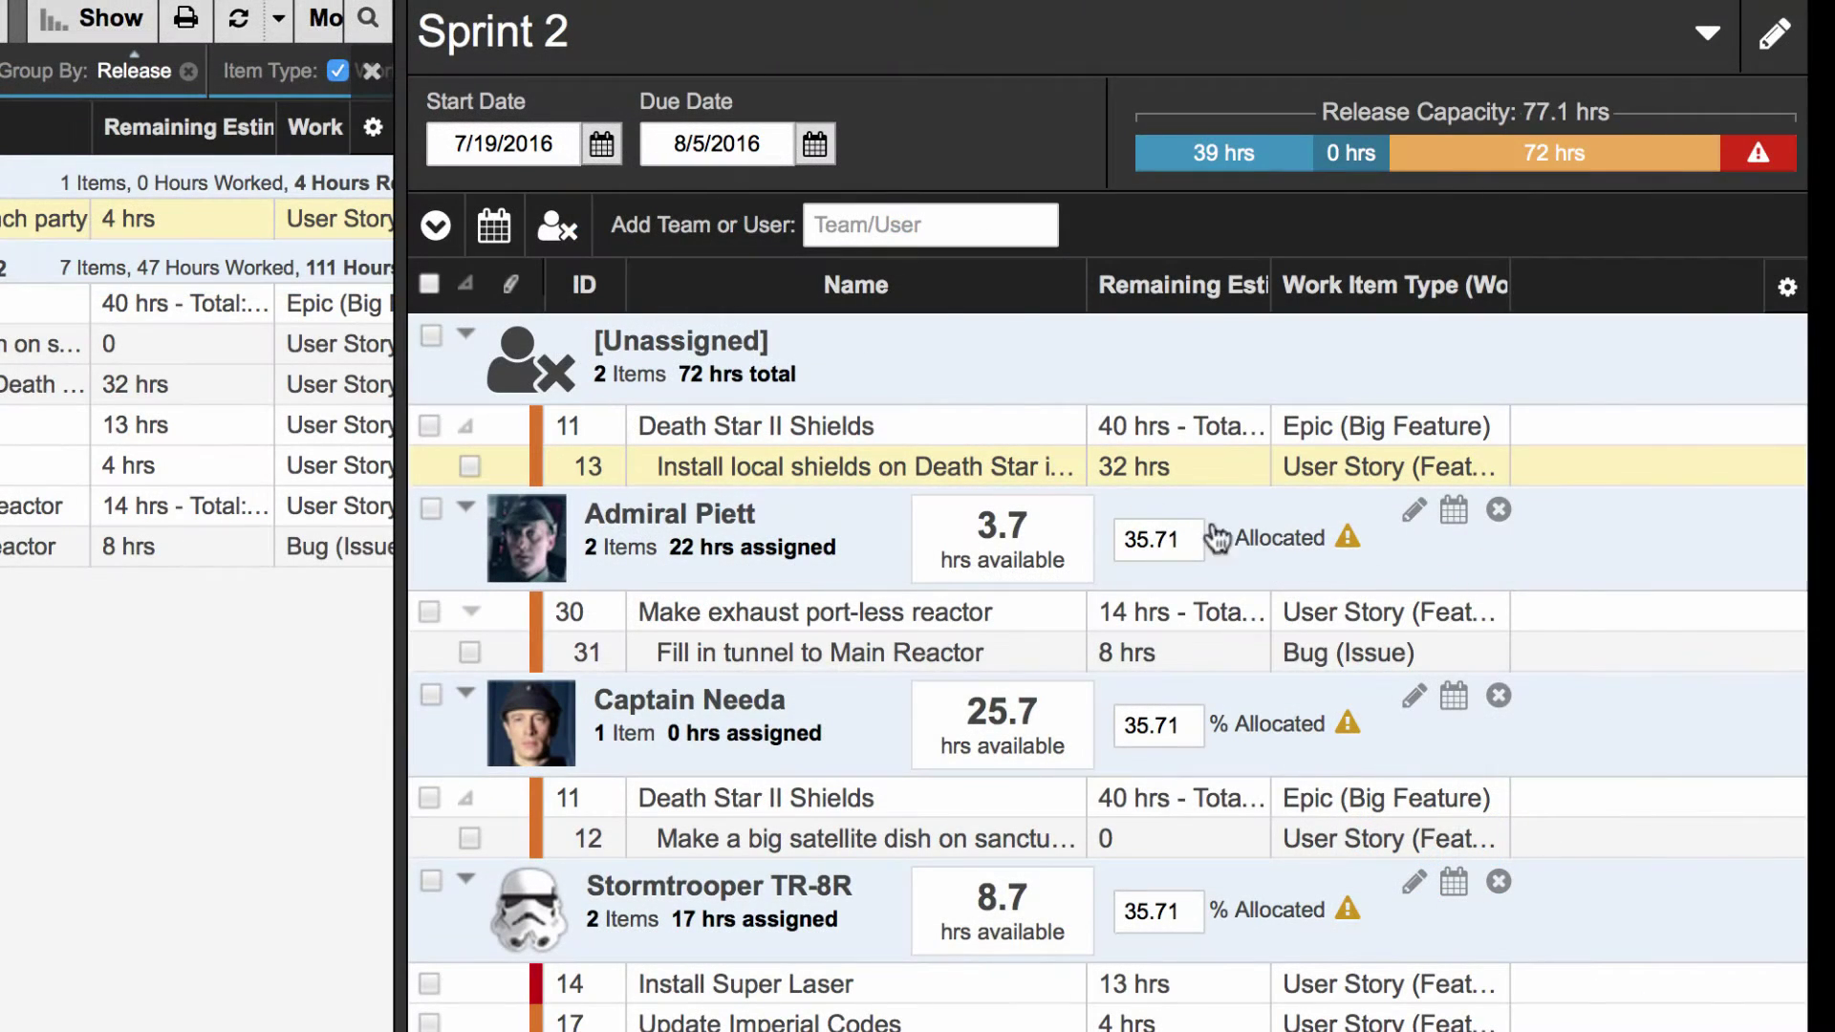
# Step: Add another user back into Sprint 2 and start editing their allocation percentage
pyautogui.click(967, 224)
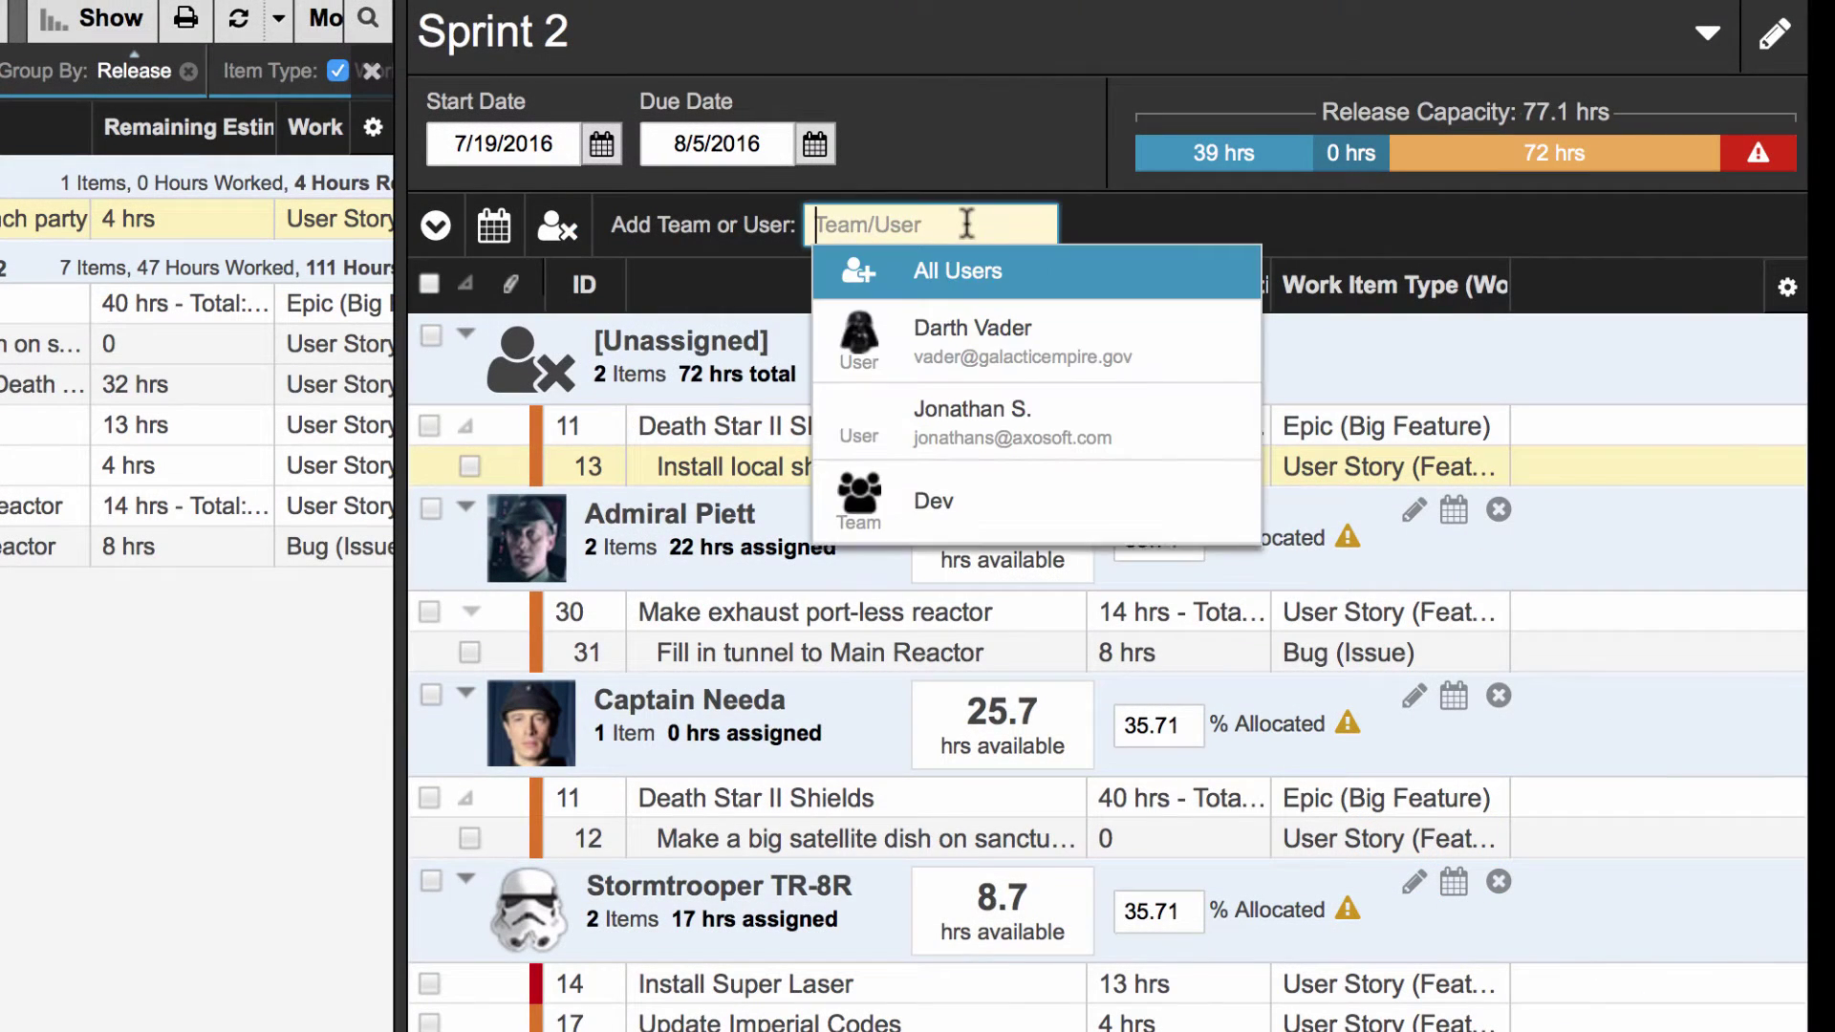
pyautogui.click(1181, 359)
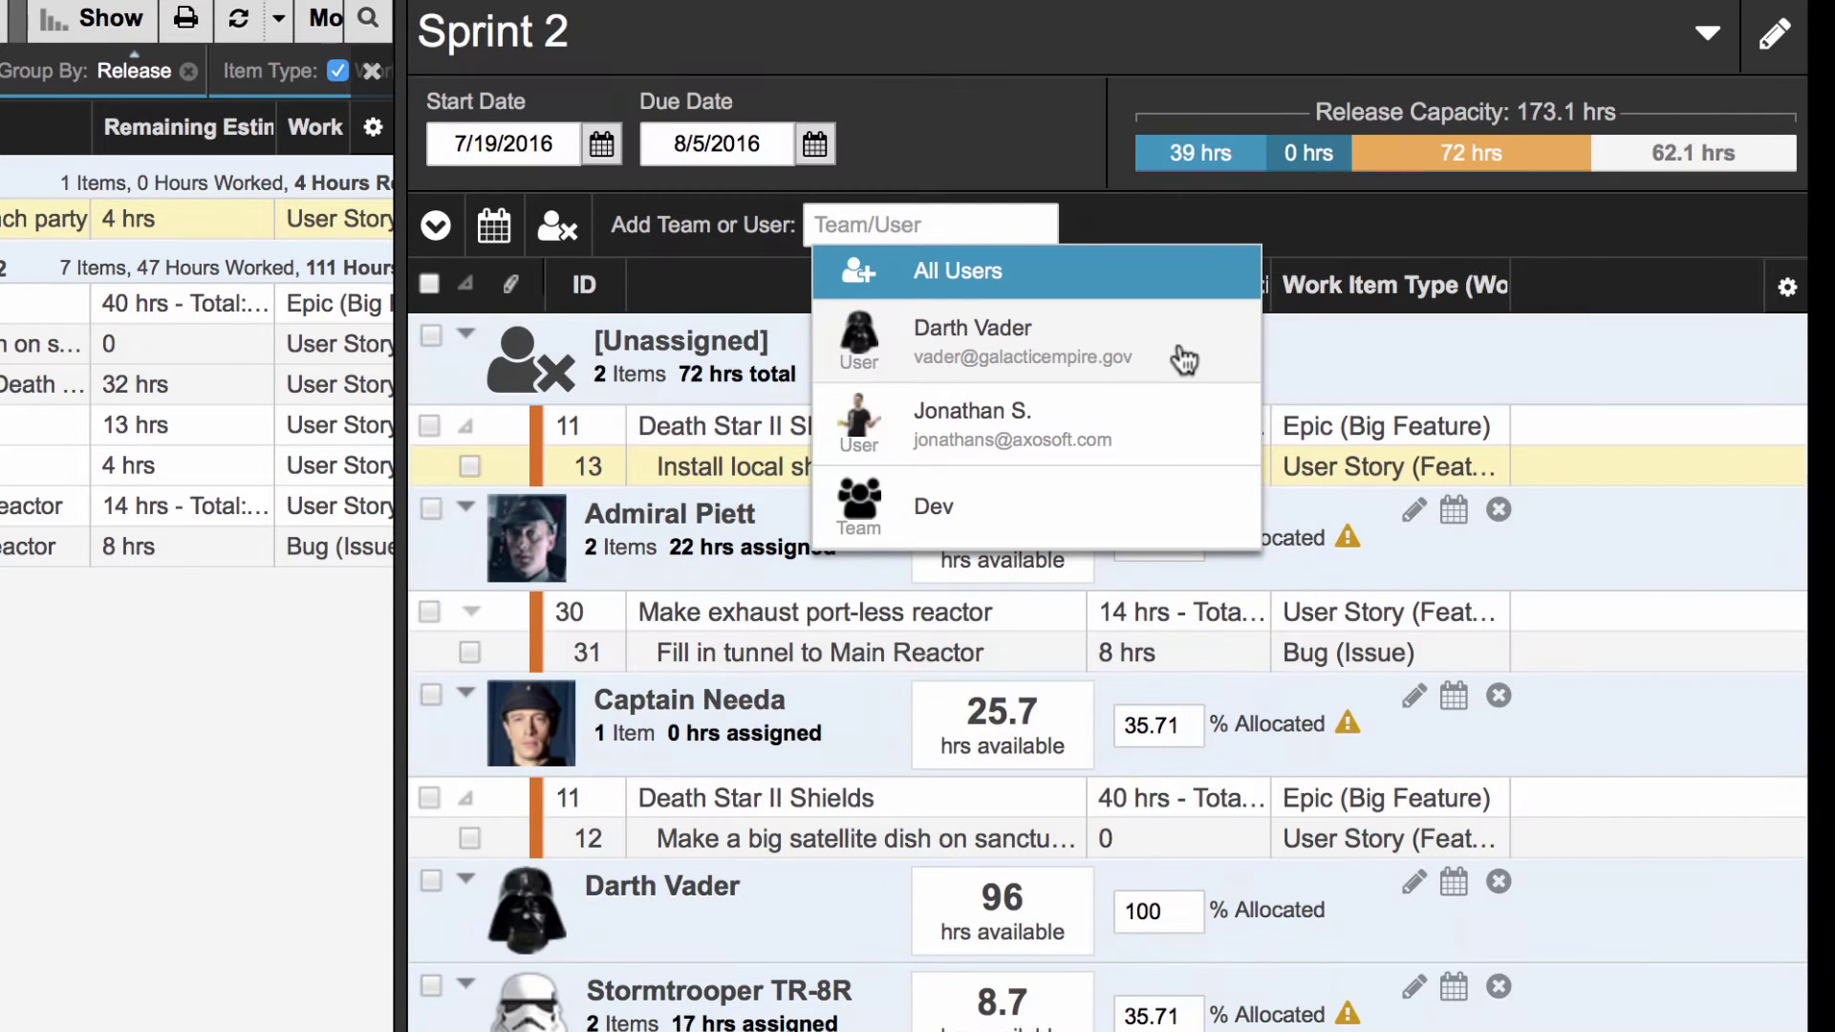
pyautogui.click(1179, 904)
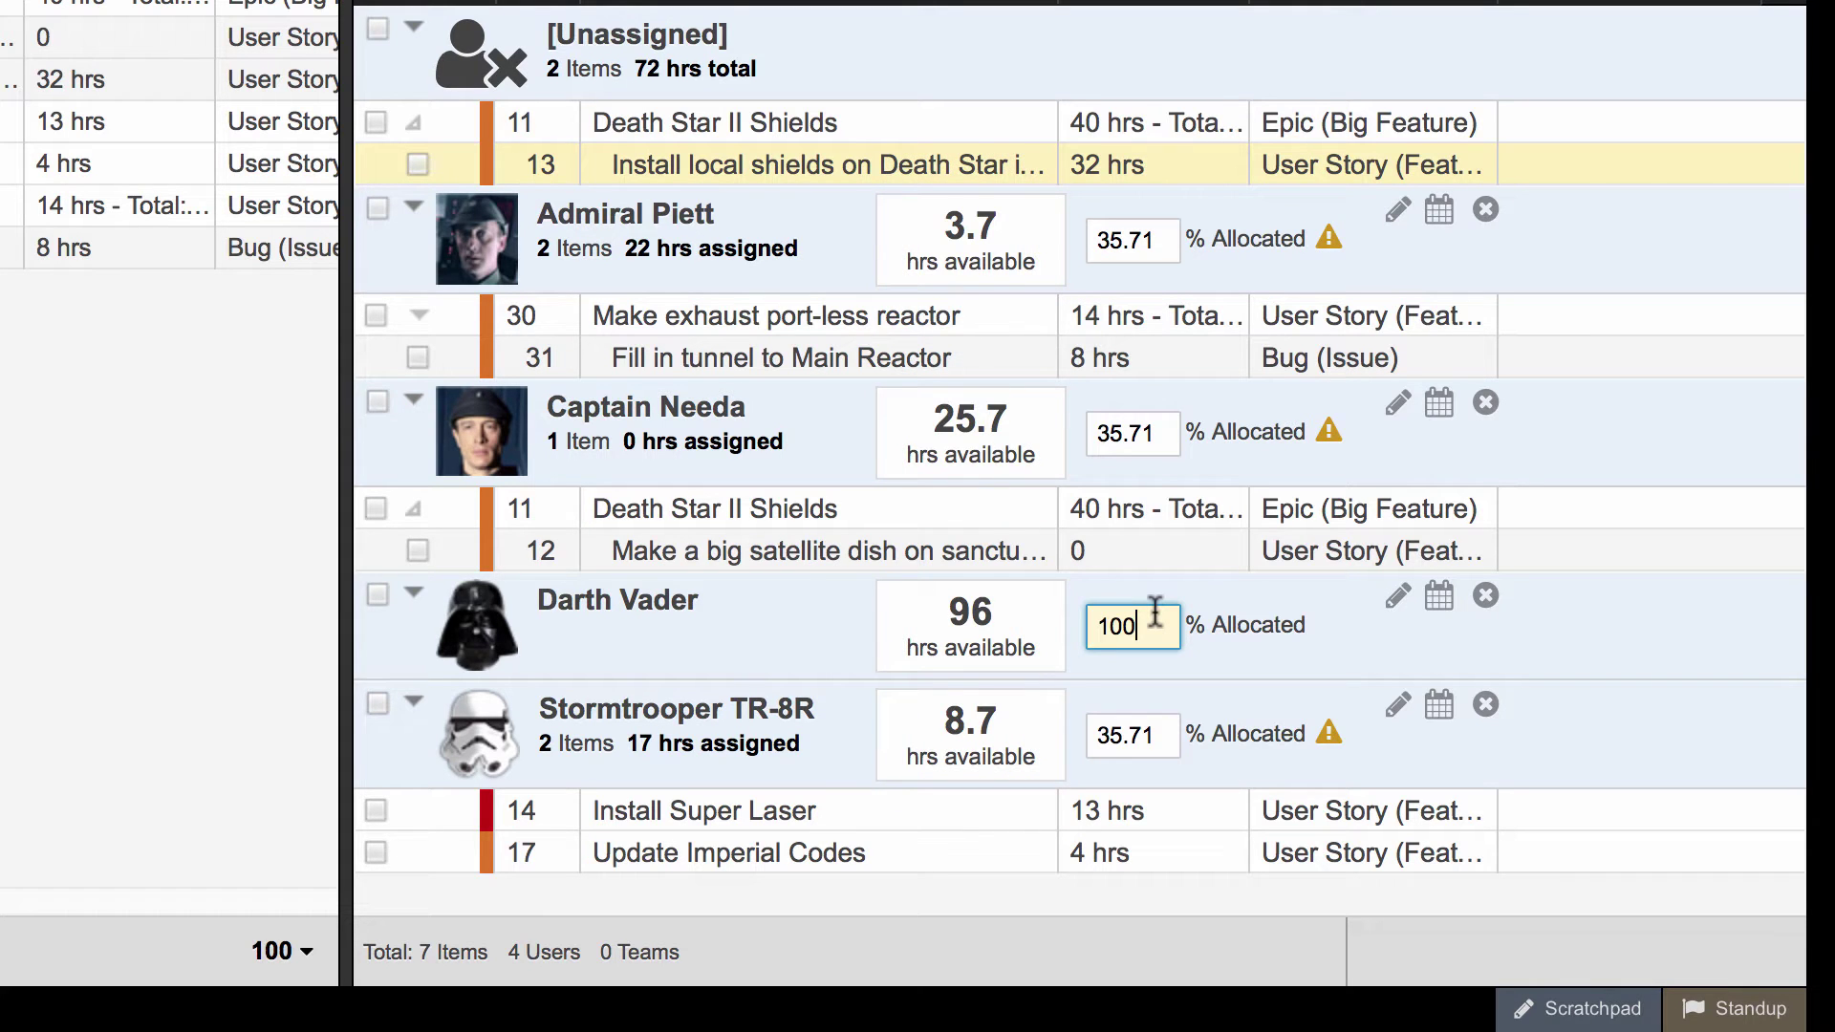
# Step: Set the member's allocation to 50% and assign item 13 to that member
pyautogui.press('BackSpace')
pyautogui.press('BackSpace')
pyautogui.press('BackSpace')
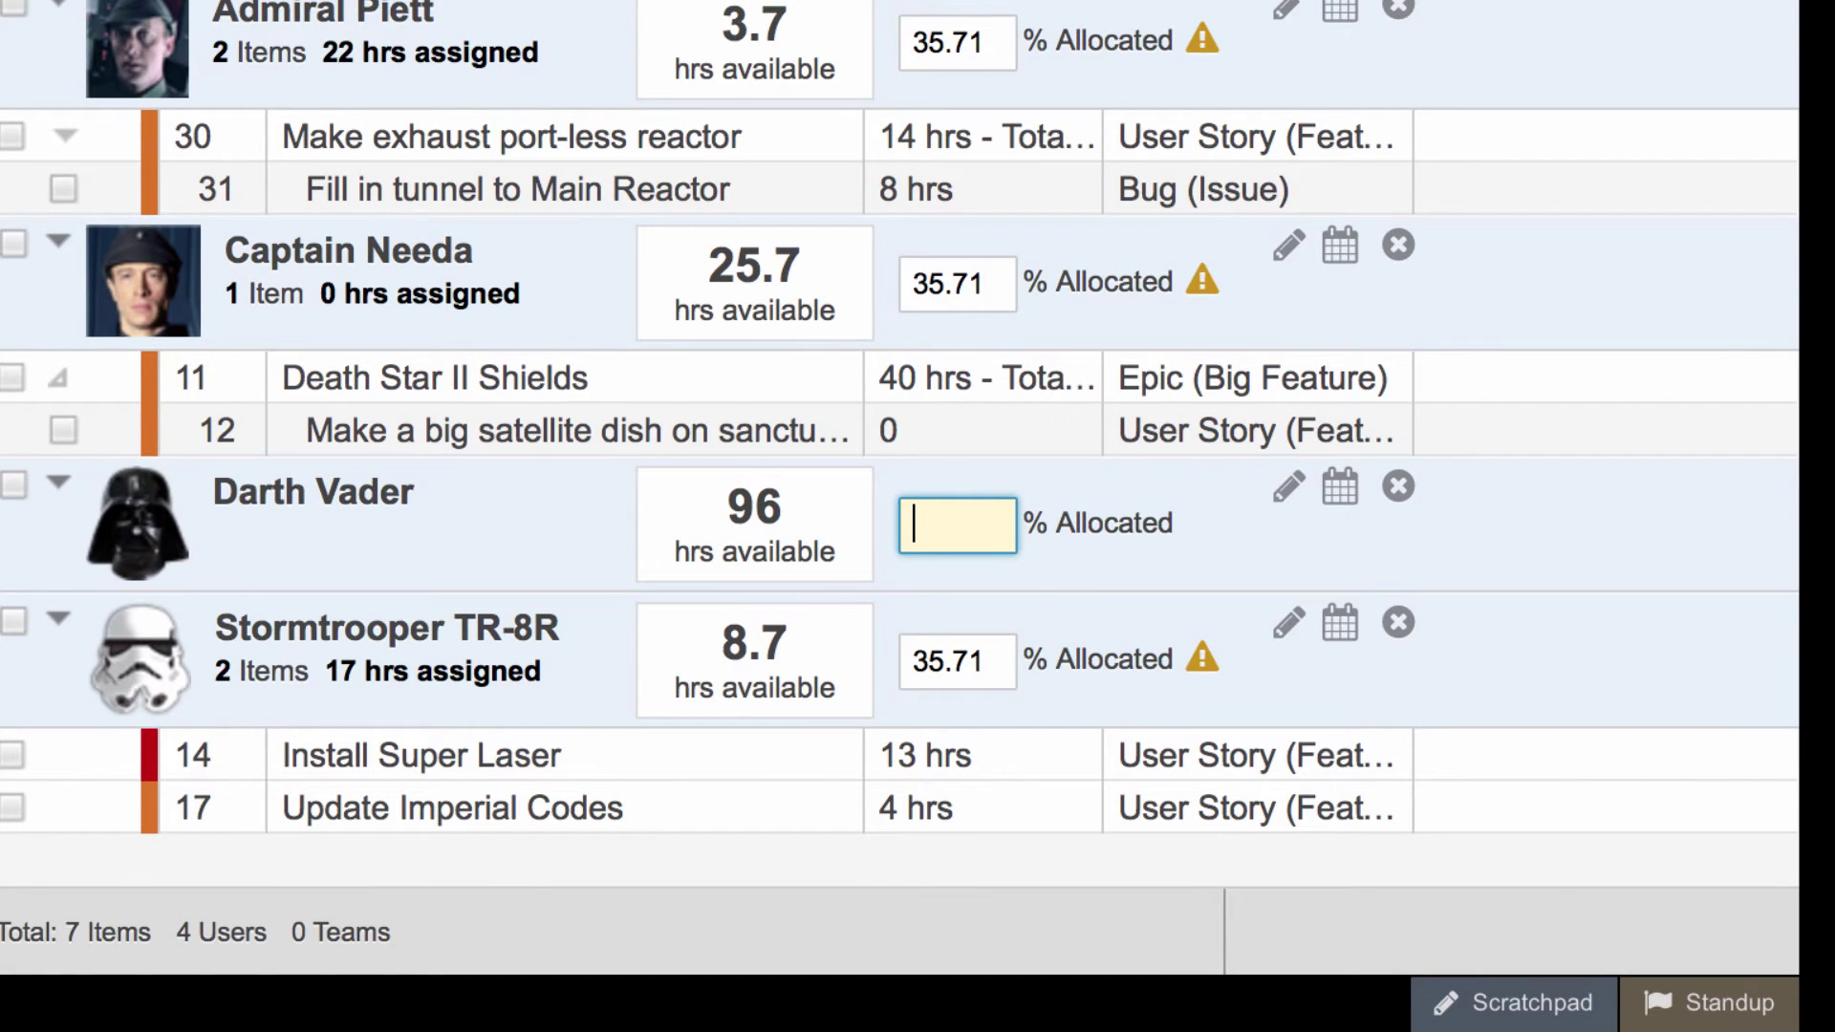
pyautogui.write('50')
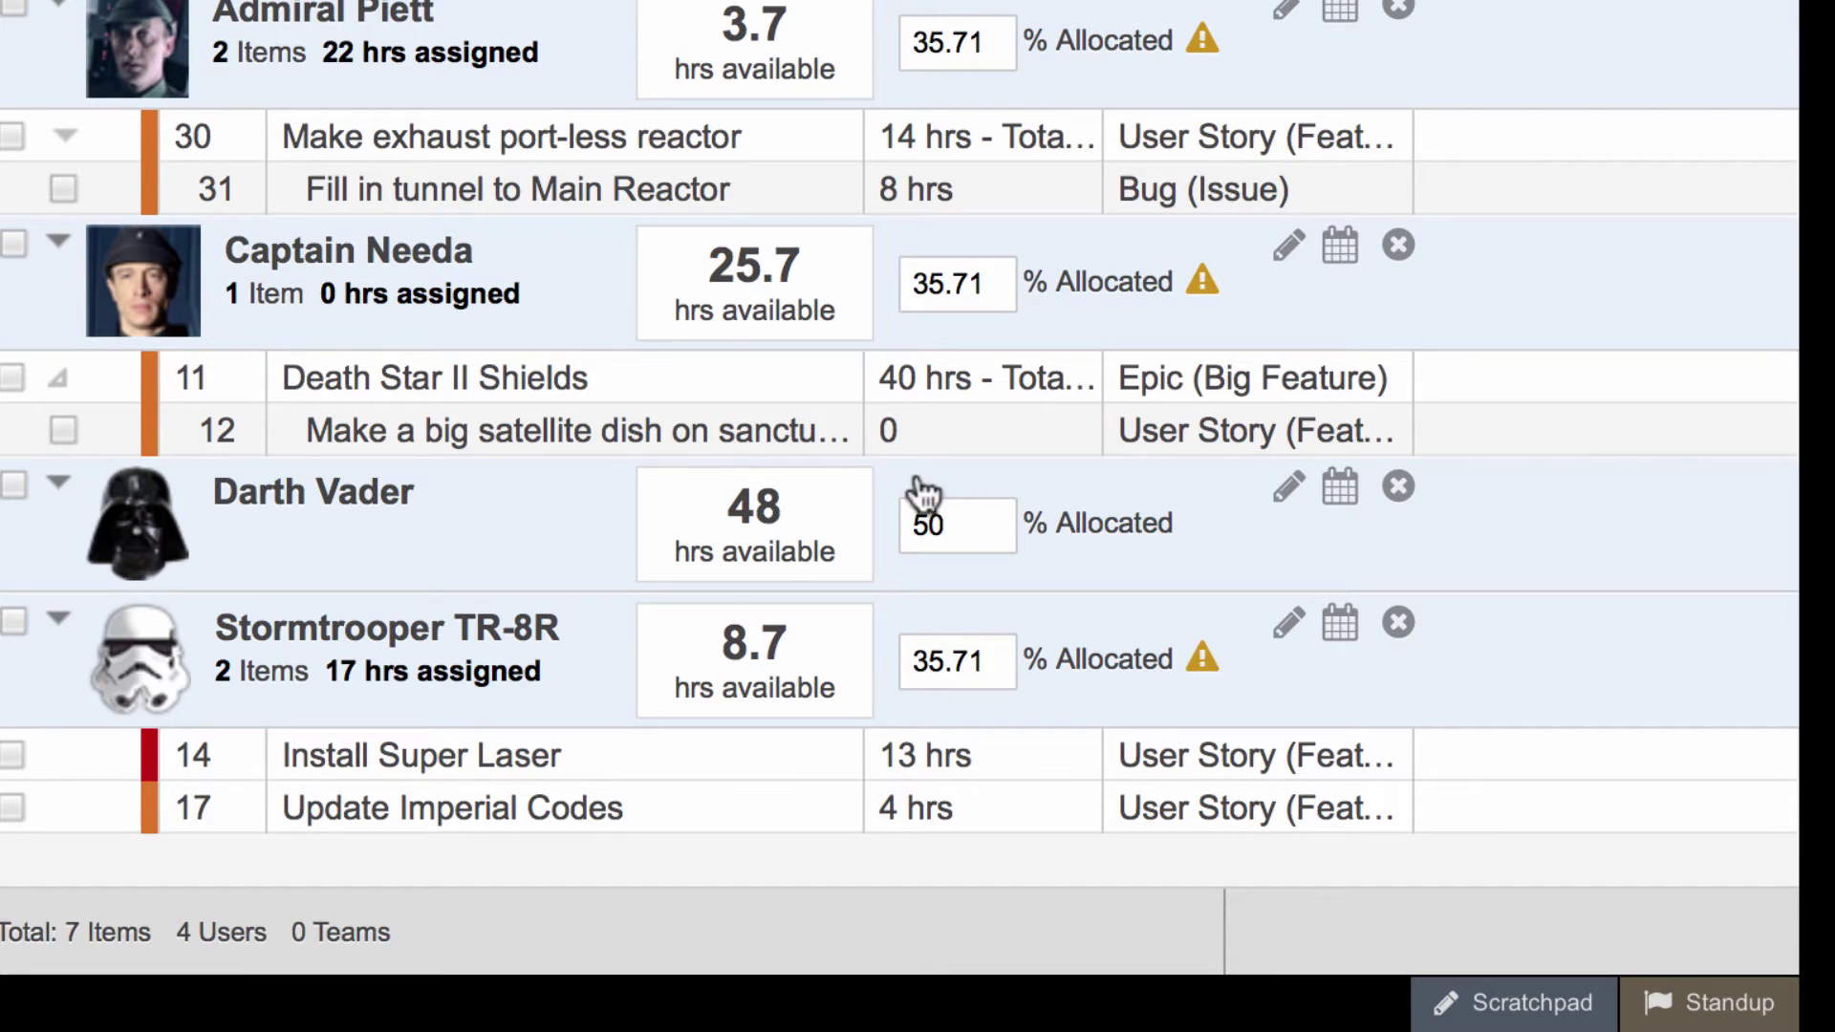
pyautogui.scroll(2, 565, 131)
pyautogui.moveTo(760, 180); pyautogui.dragTo(793, 434)
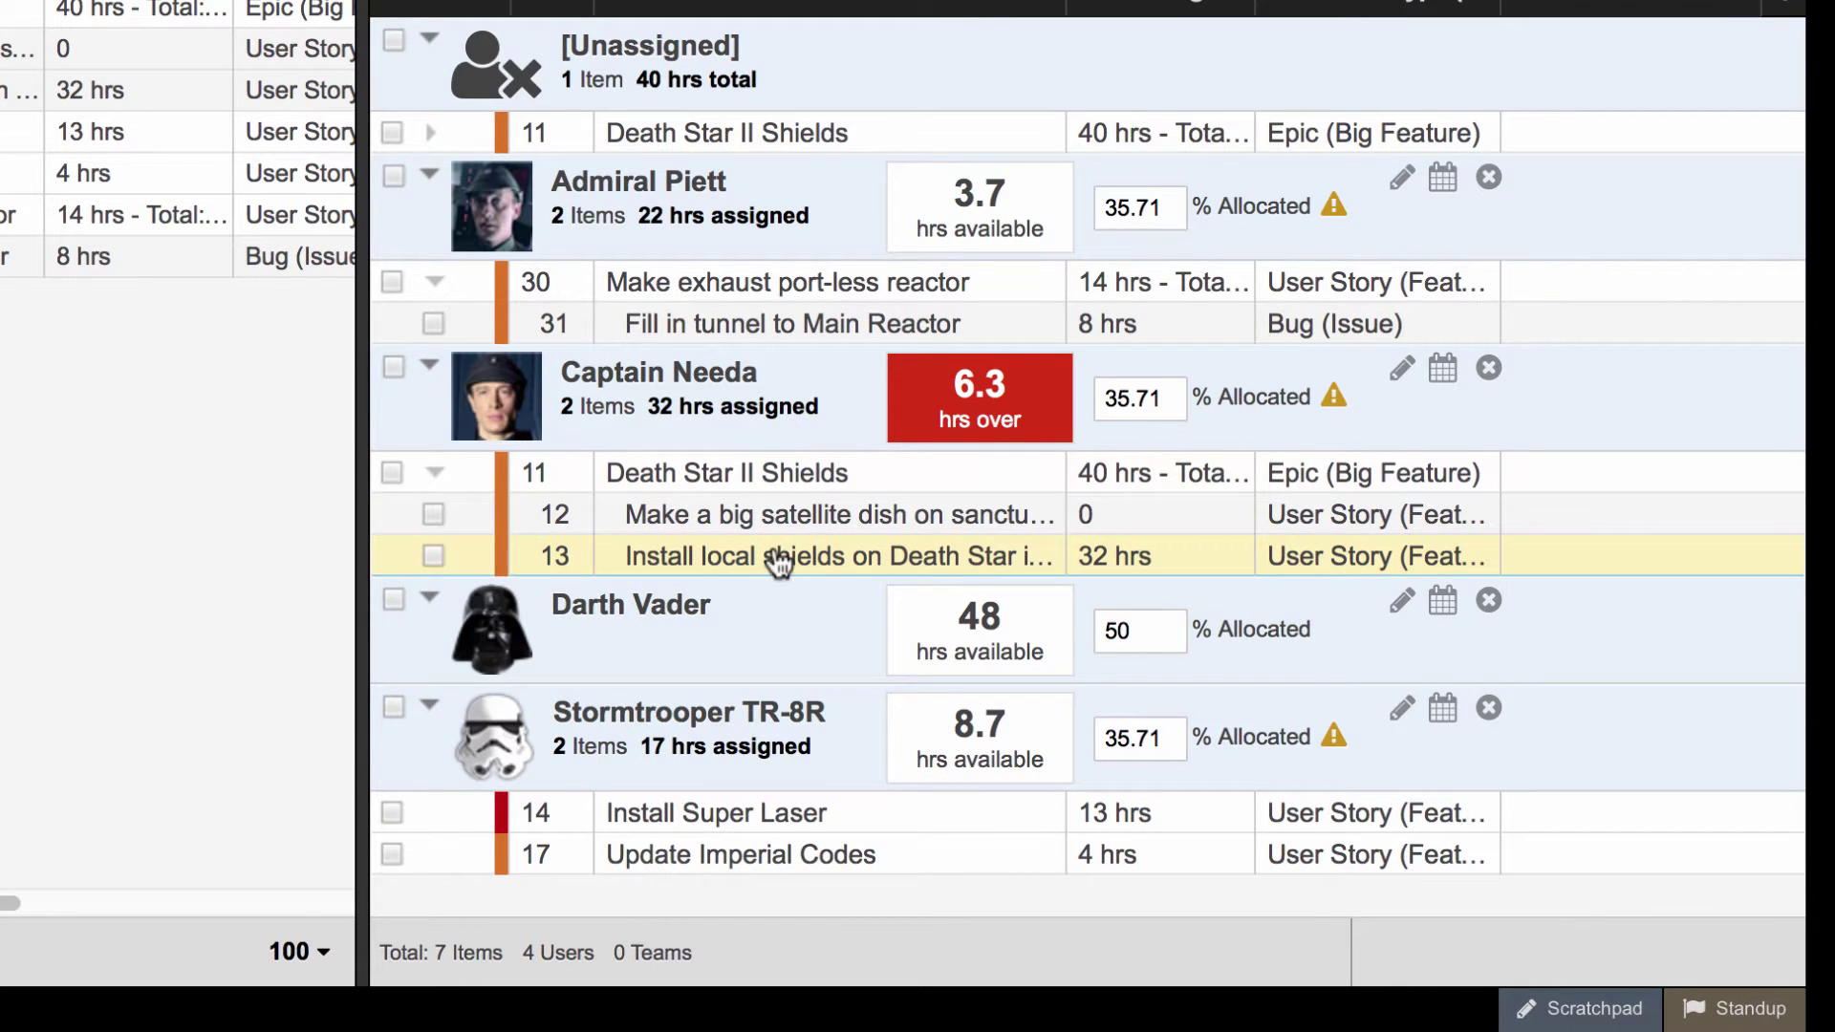
pyautogui.moveTo(771, 561); pyautogui.dragTo(780, 626)
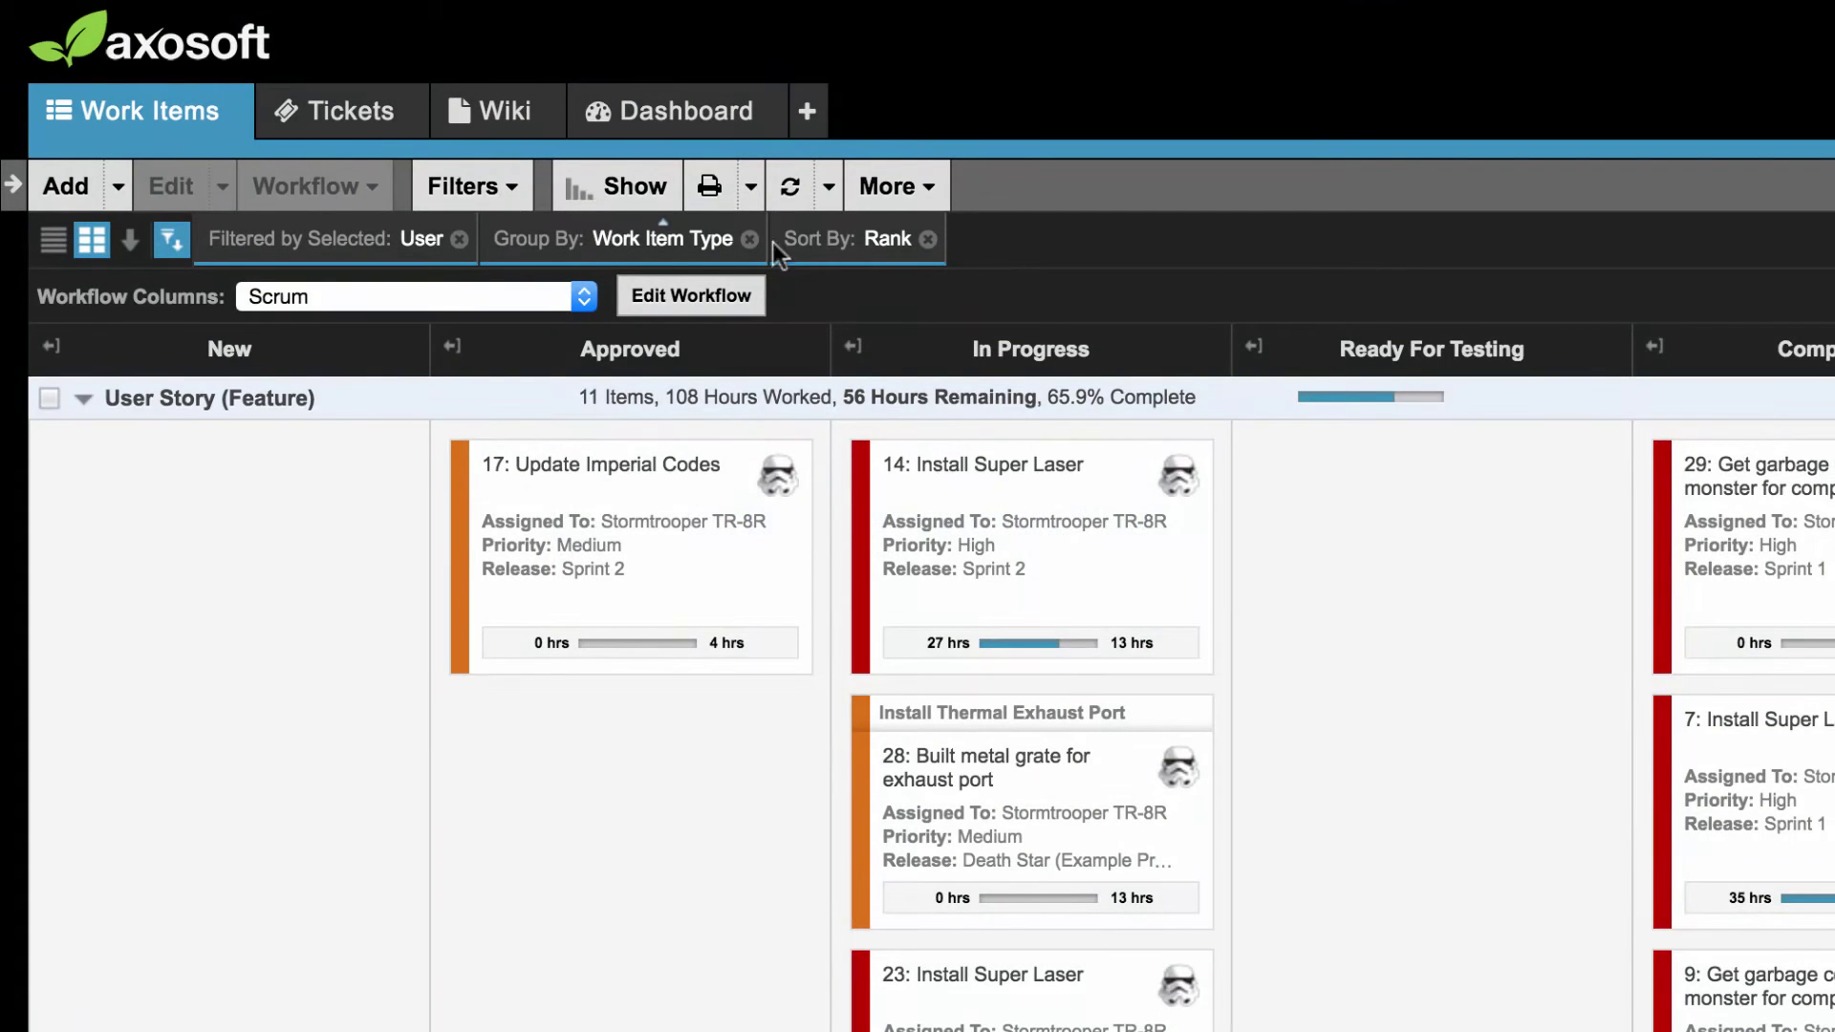
# Step: Add a My Items tab as a Scrum card board and move card 19 to Approved
pyautogui.click(808, 111)
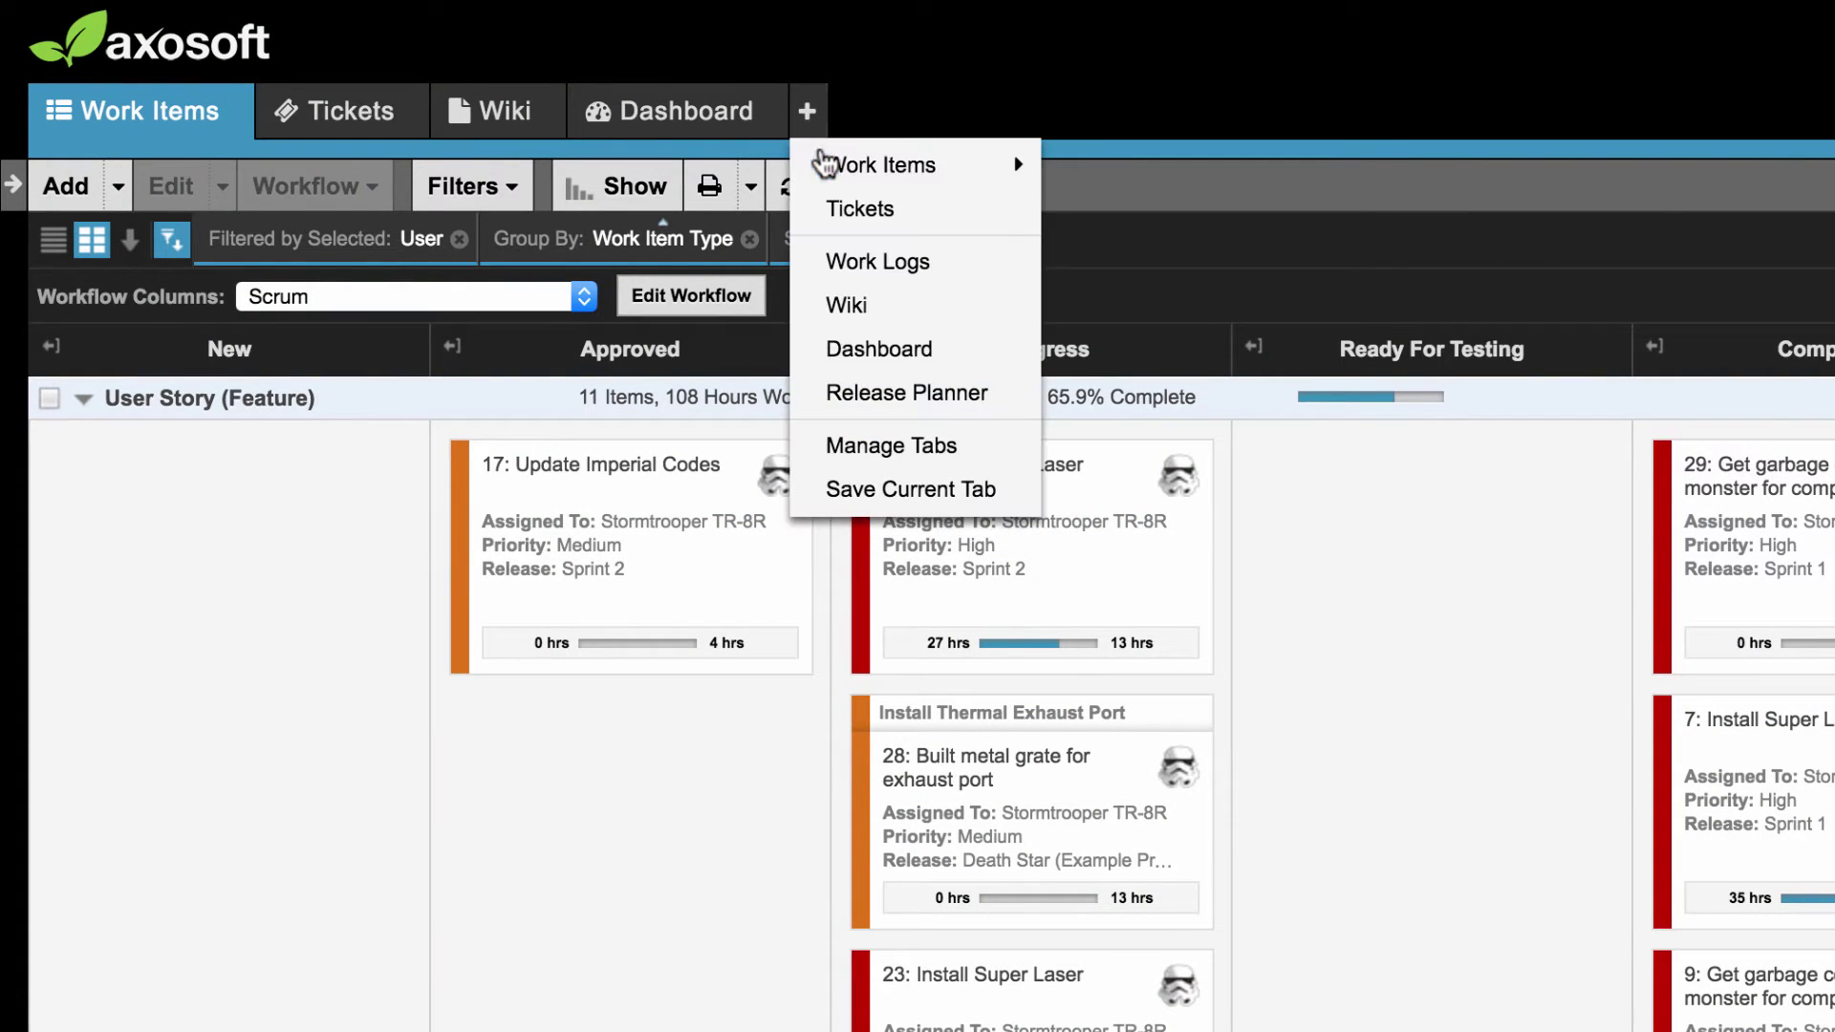
pyautogui.moveTo(841, 165)
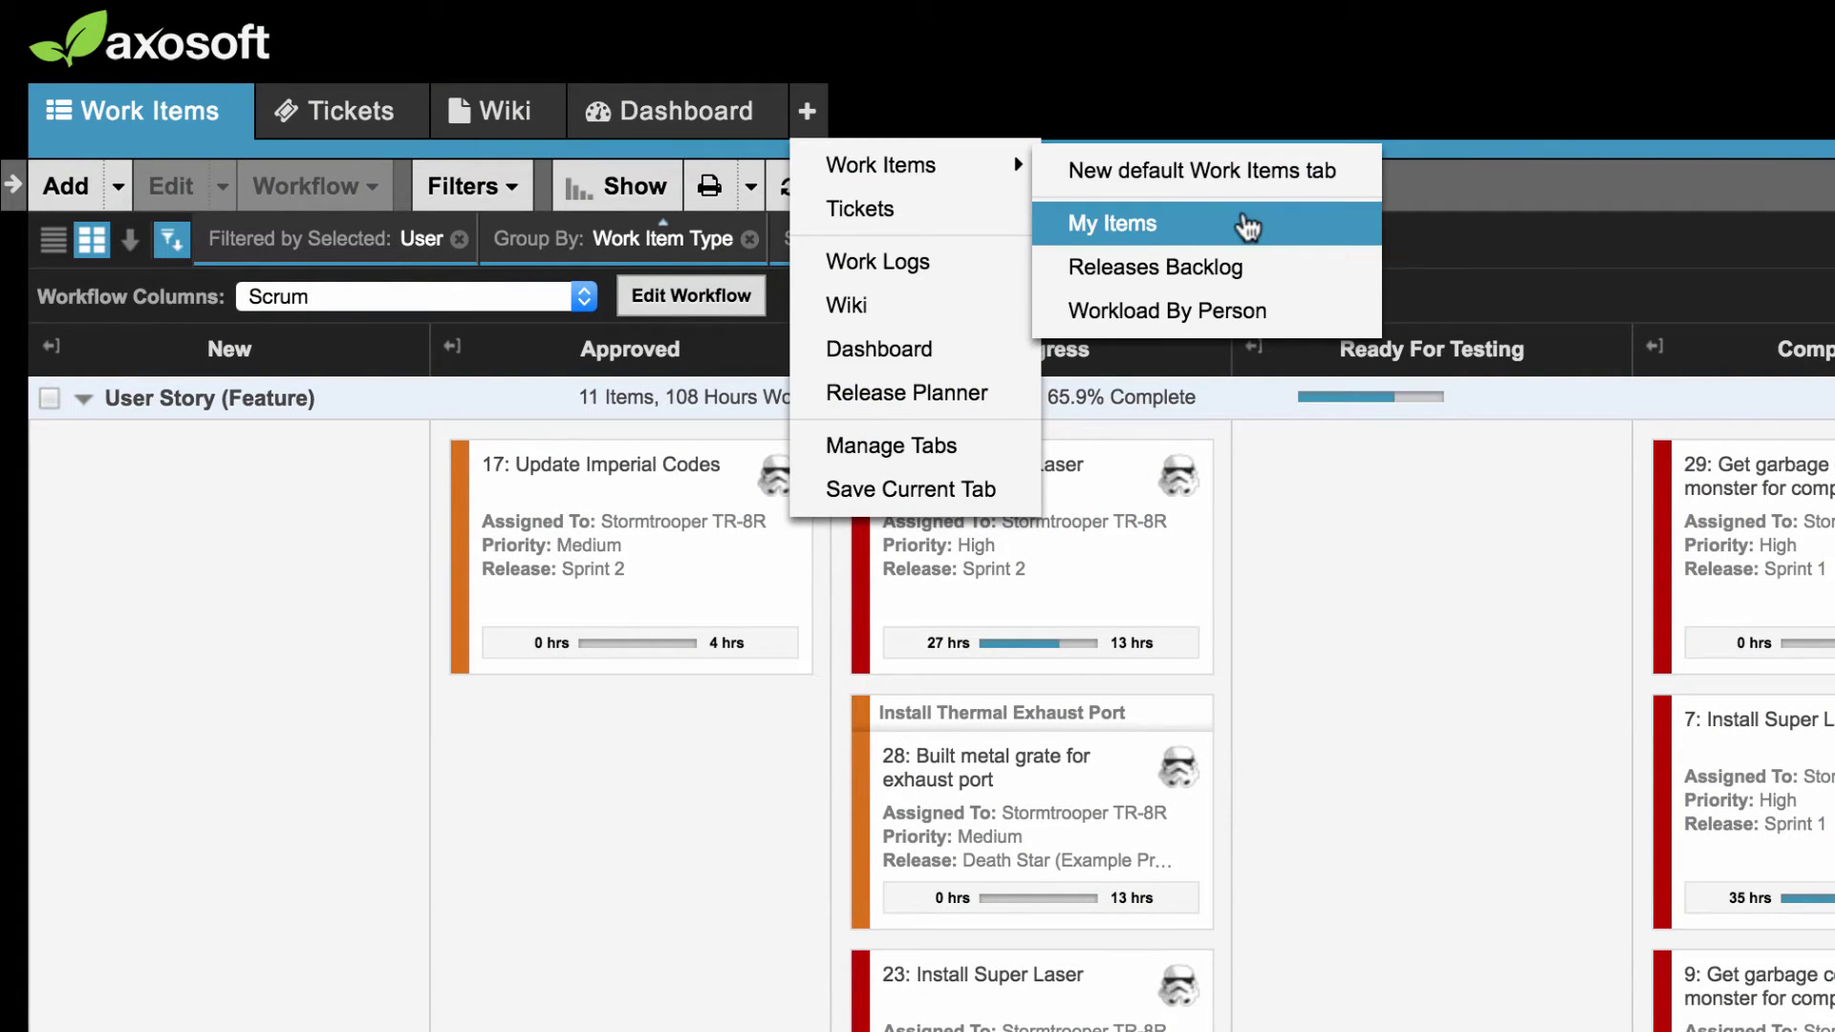
pyautogui.click(1247, 226)
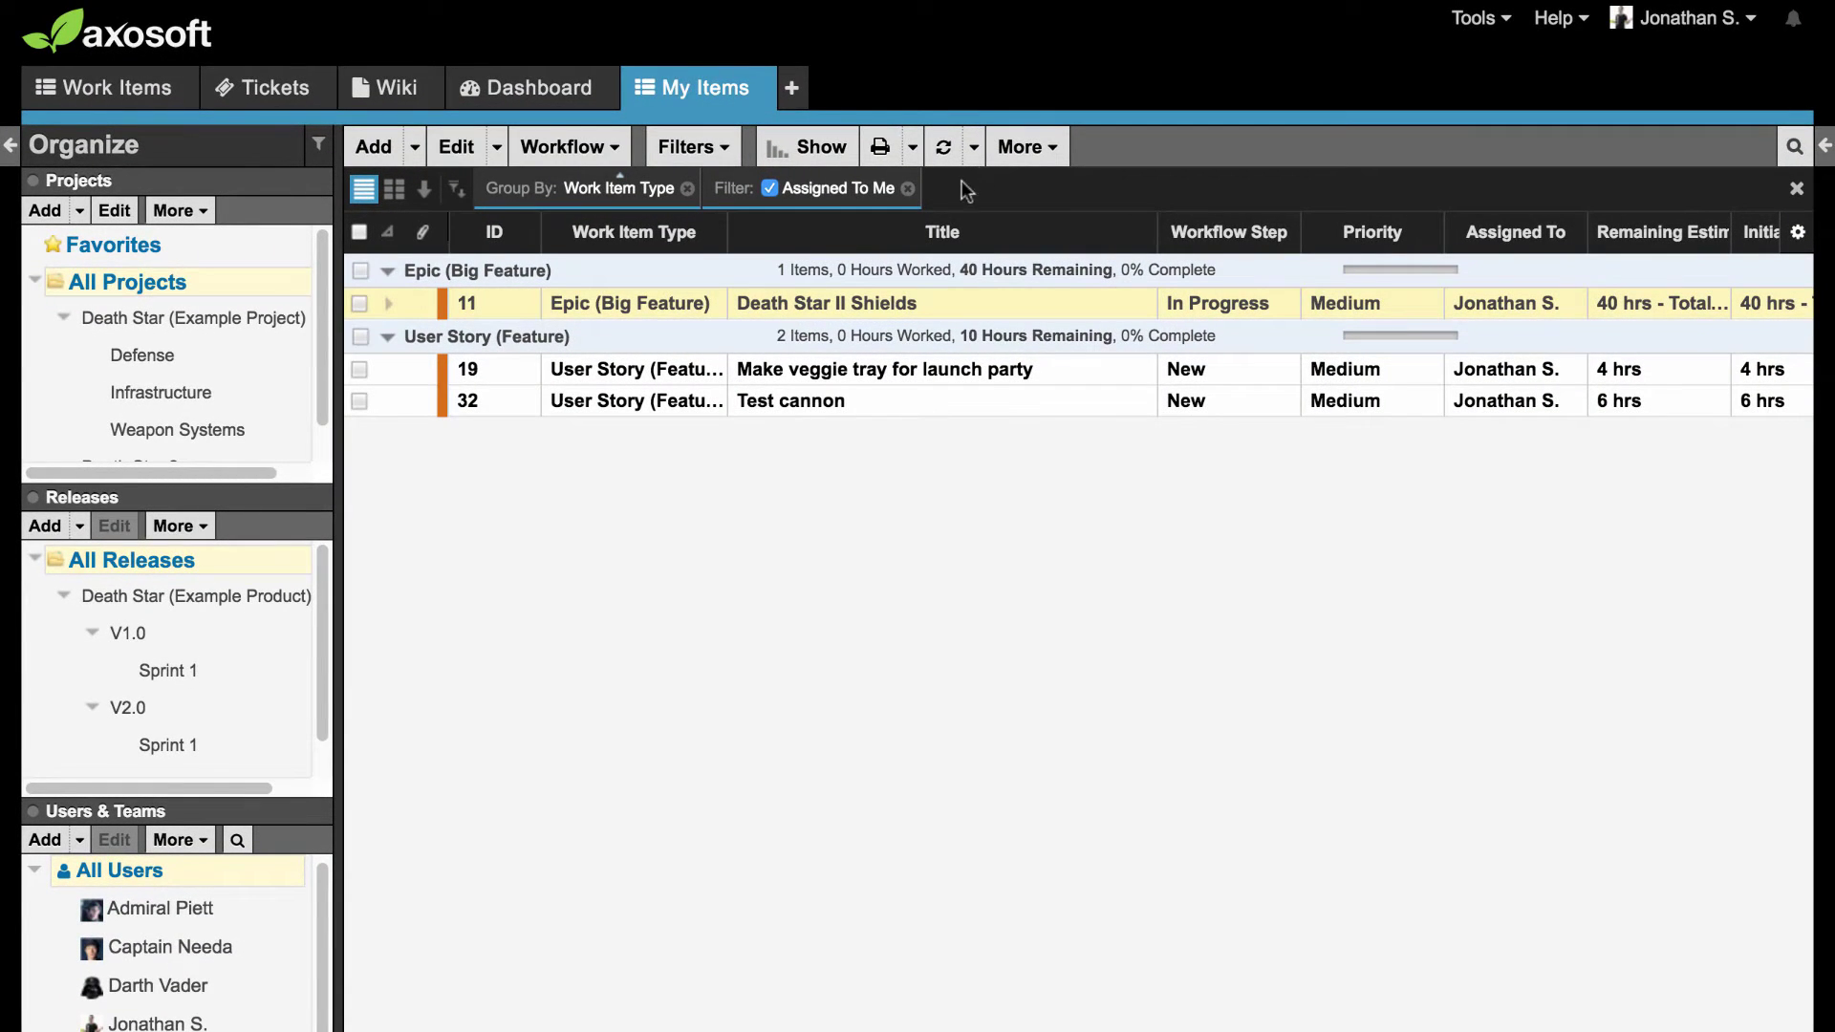
pyautogui.click(395, 191)
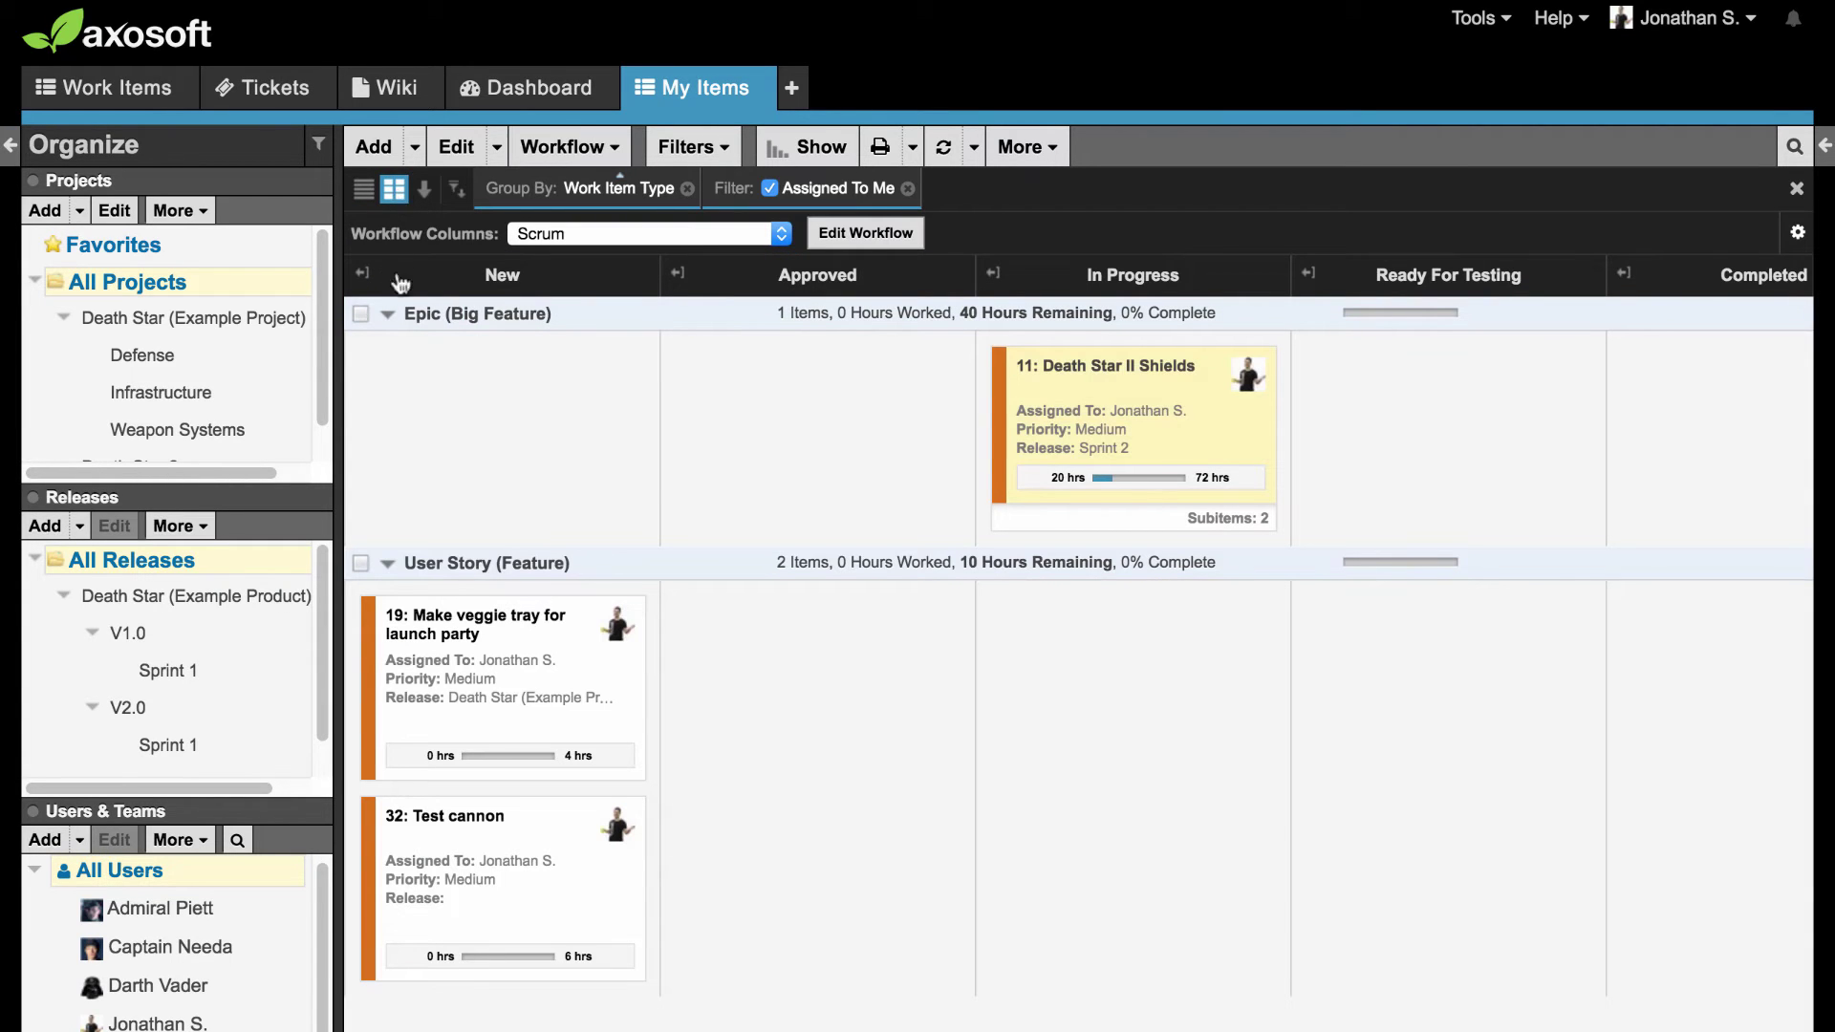
pyautogui.moveTo(494, 652); pyautogui.dragTo(719, 625)
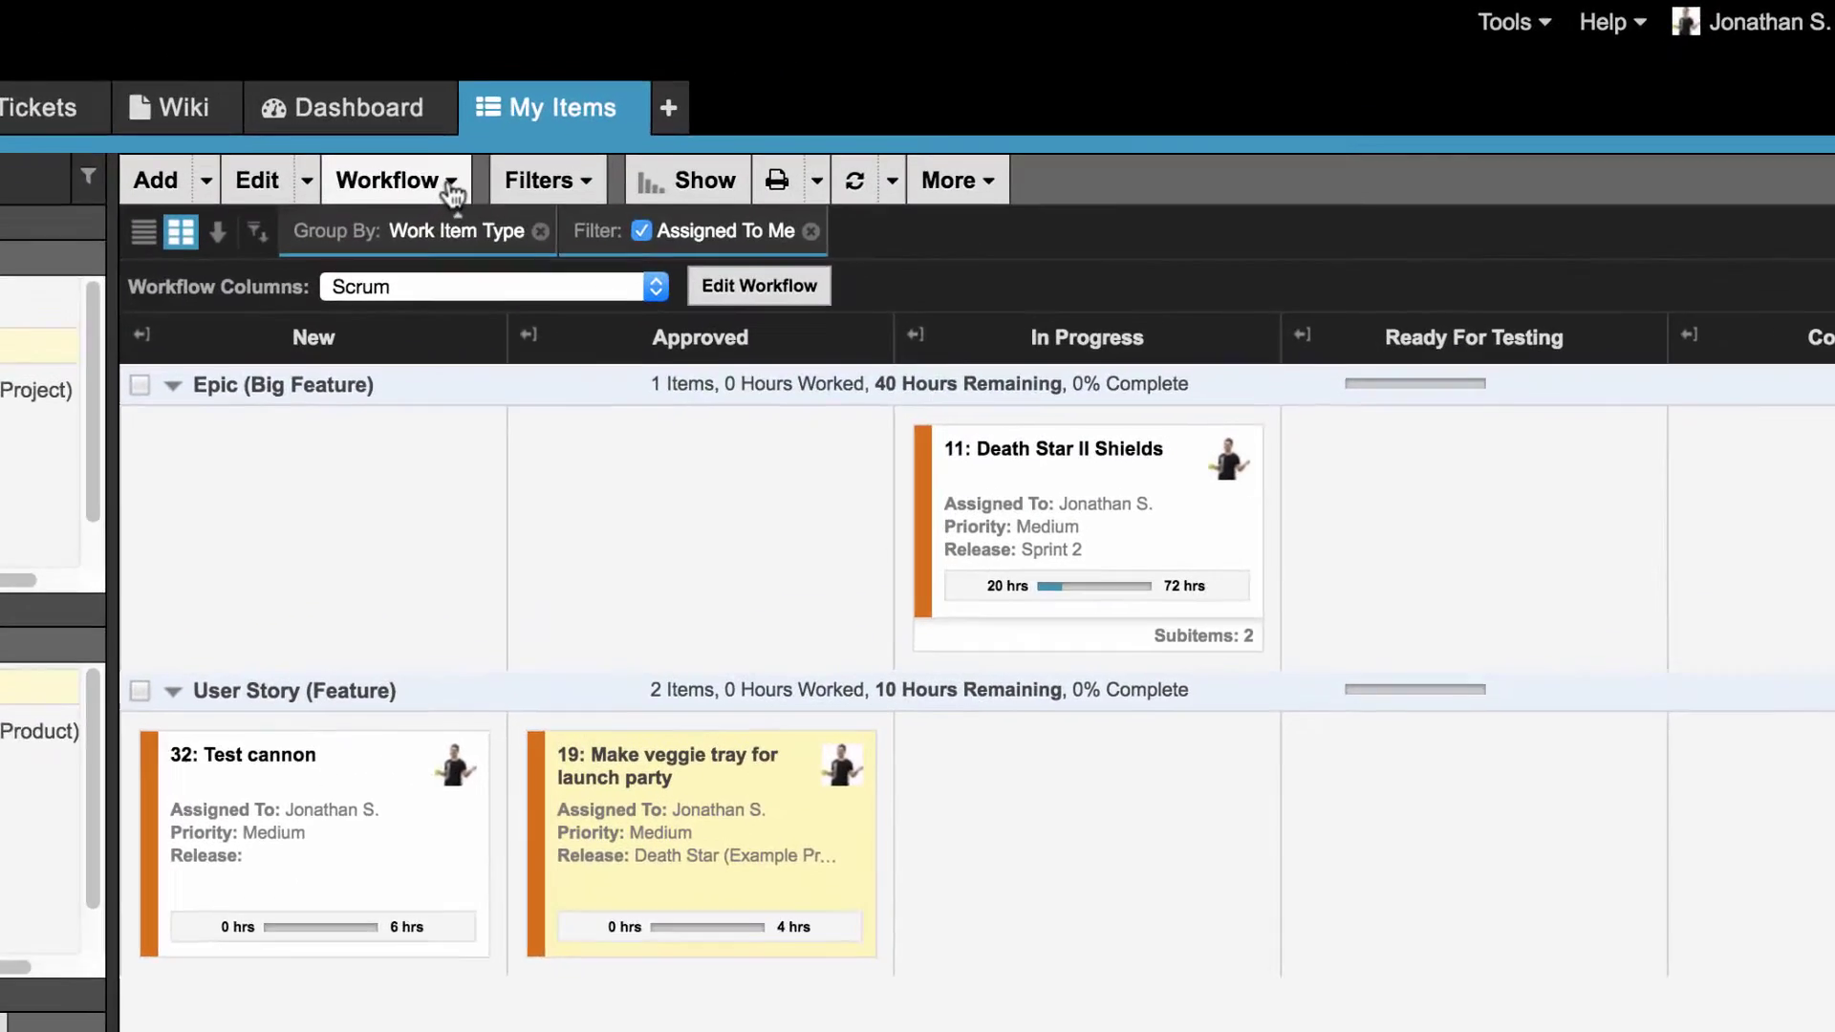
# Step: Move item 19 to In Progress, log 3 hours of work, and begin a log for item 11
pyautogui.click(451, 194)
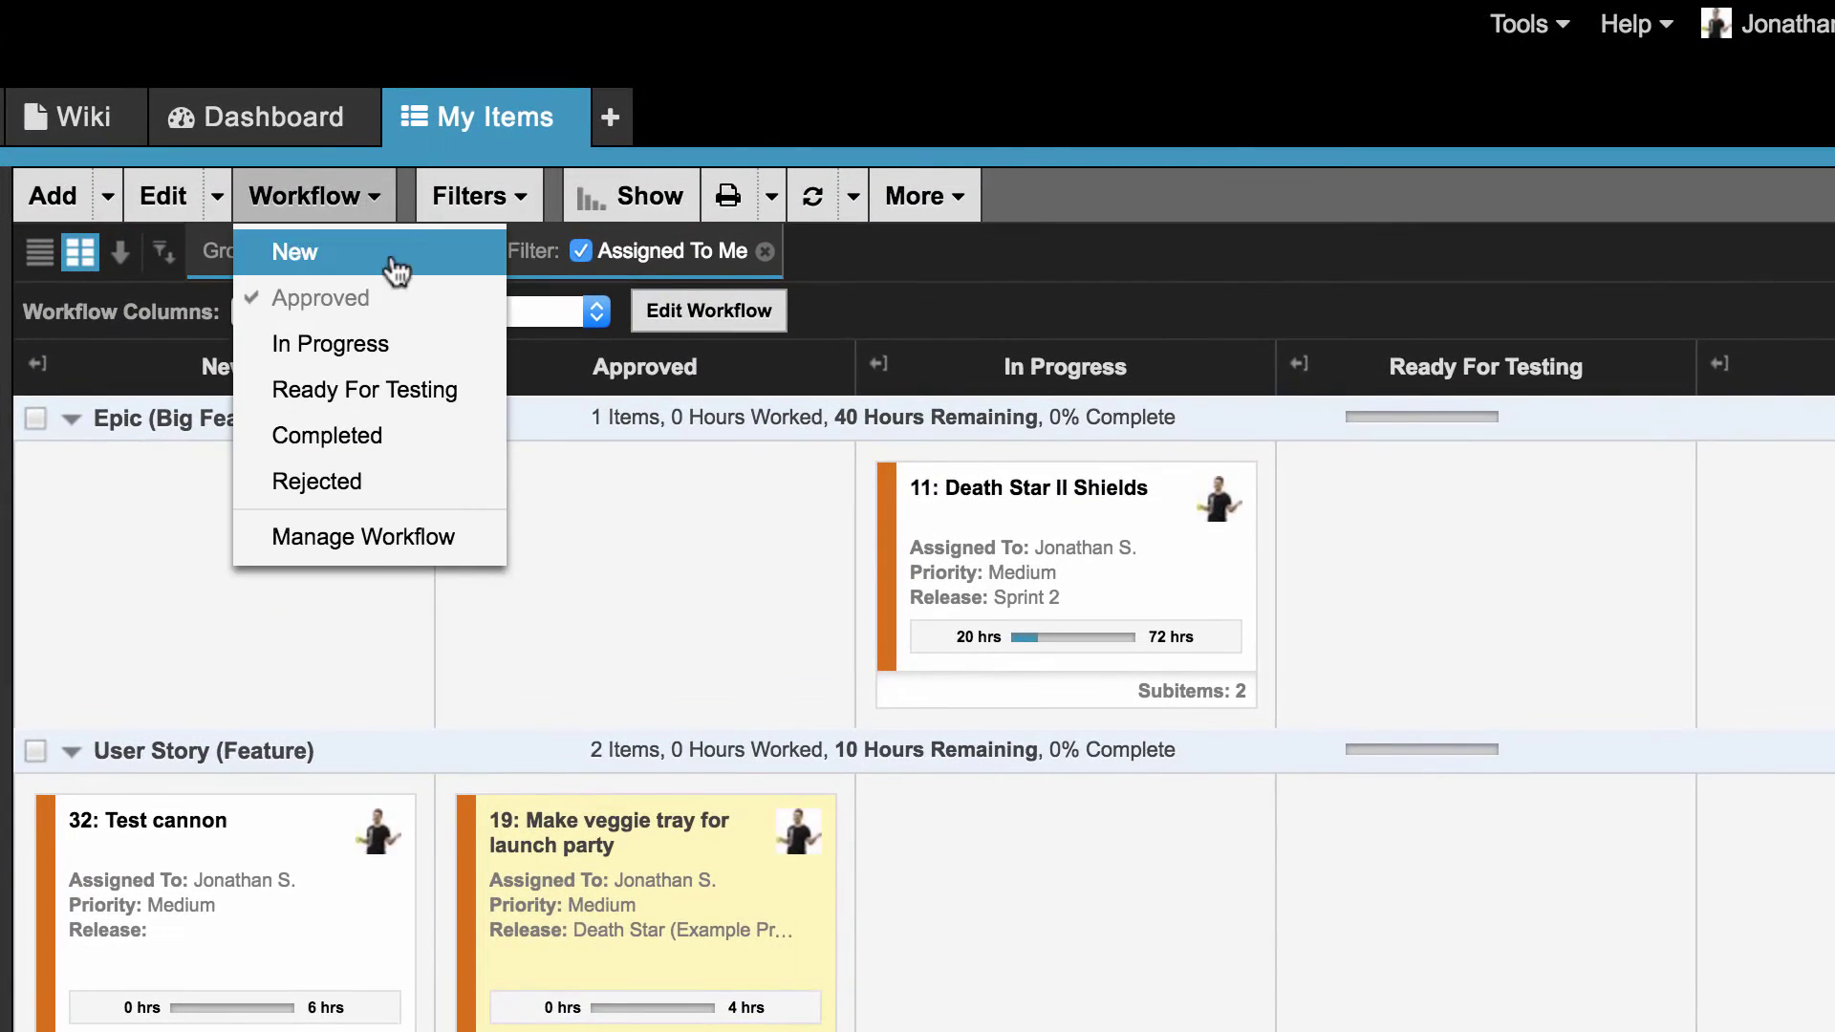
pyautogui.click(490, 308)
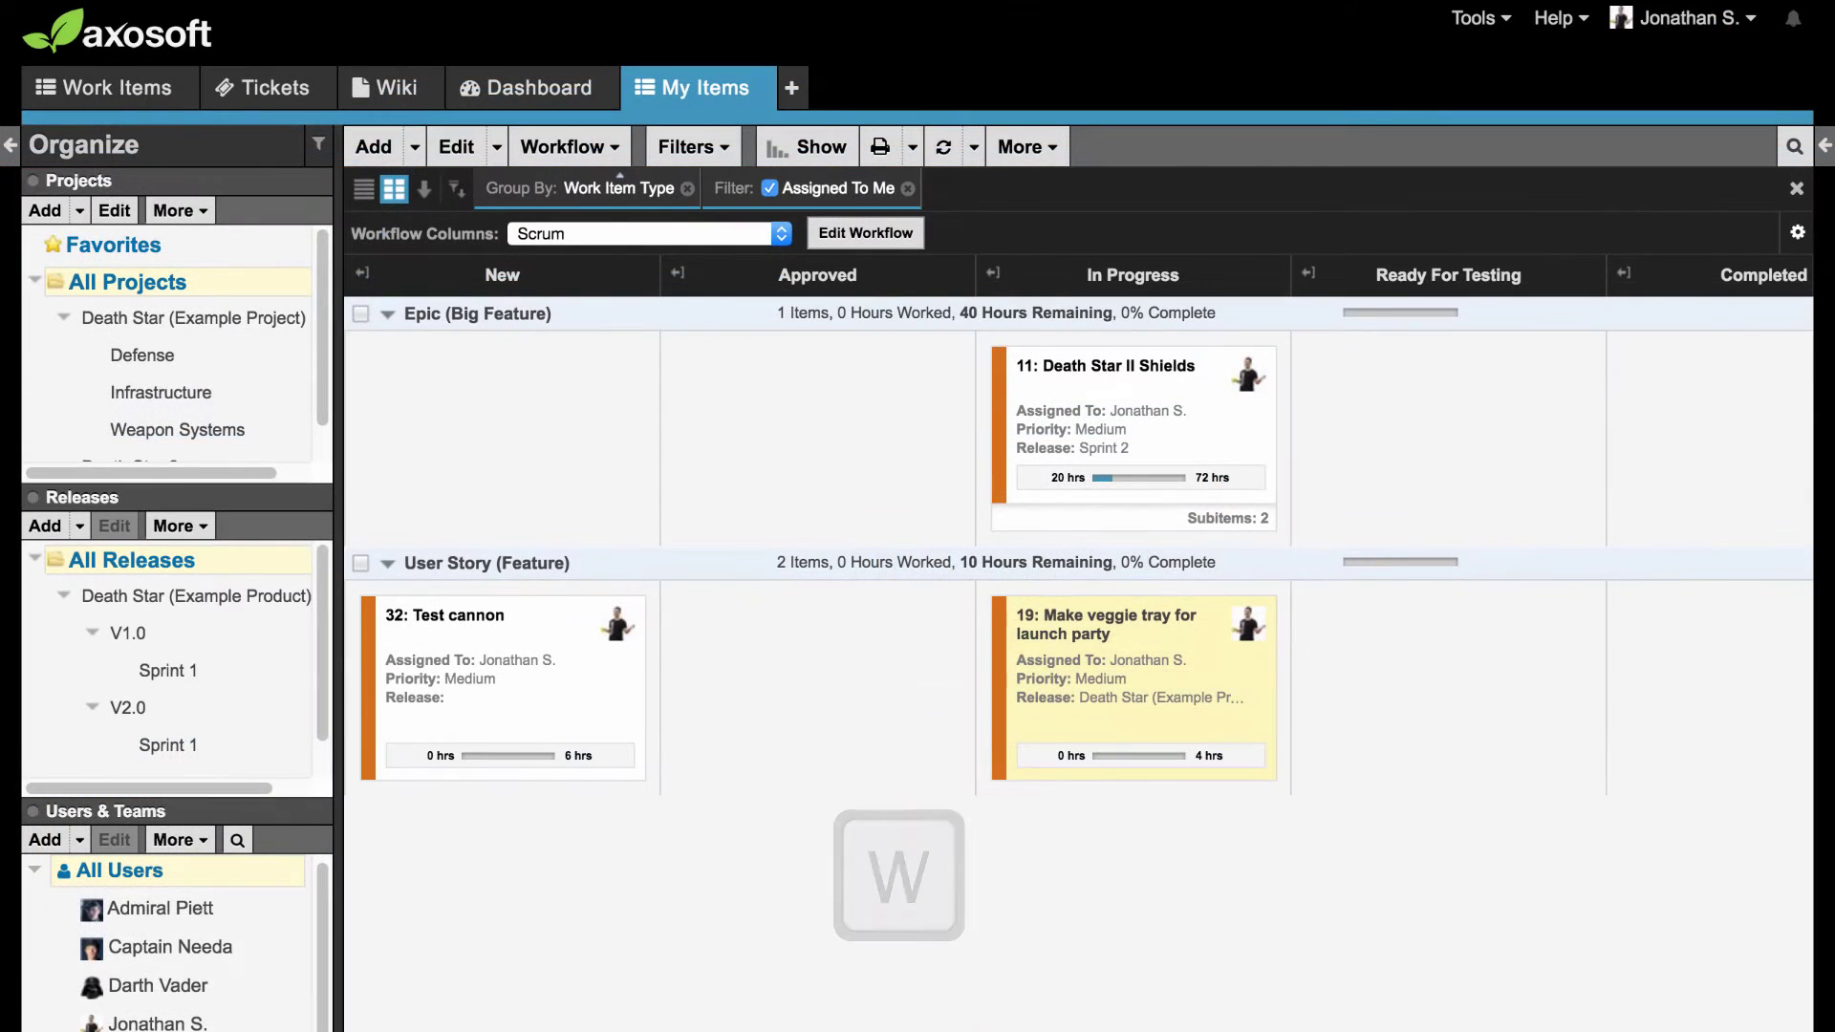
pyautogui.press('w')
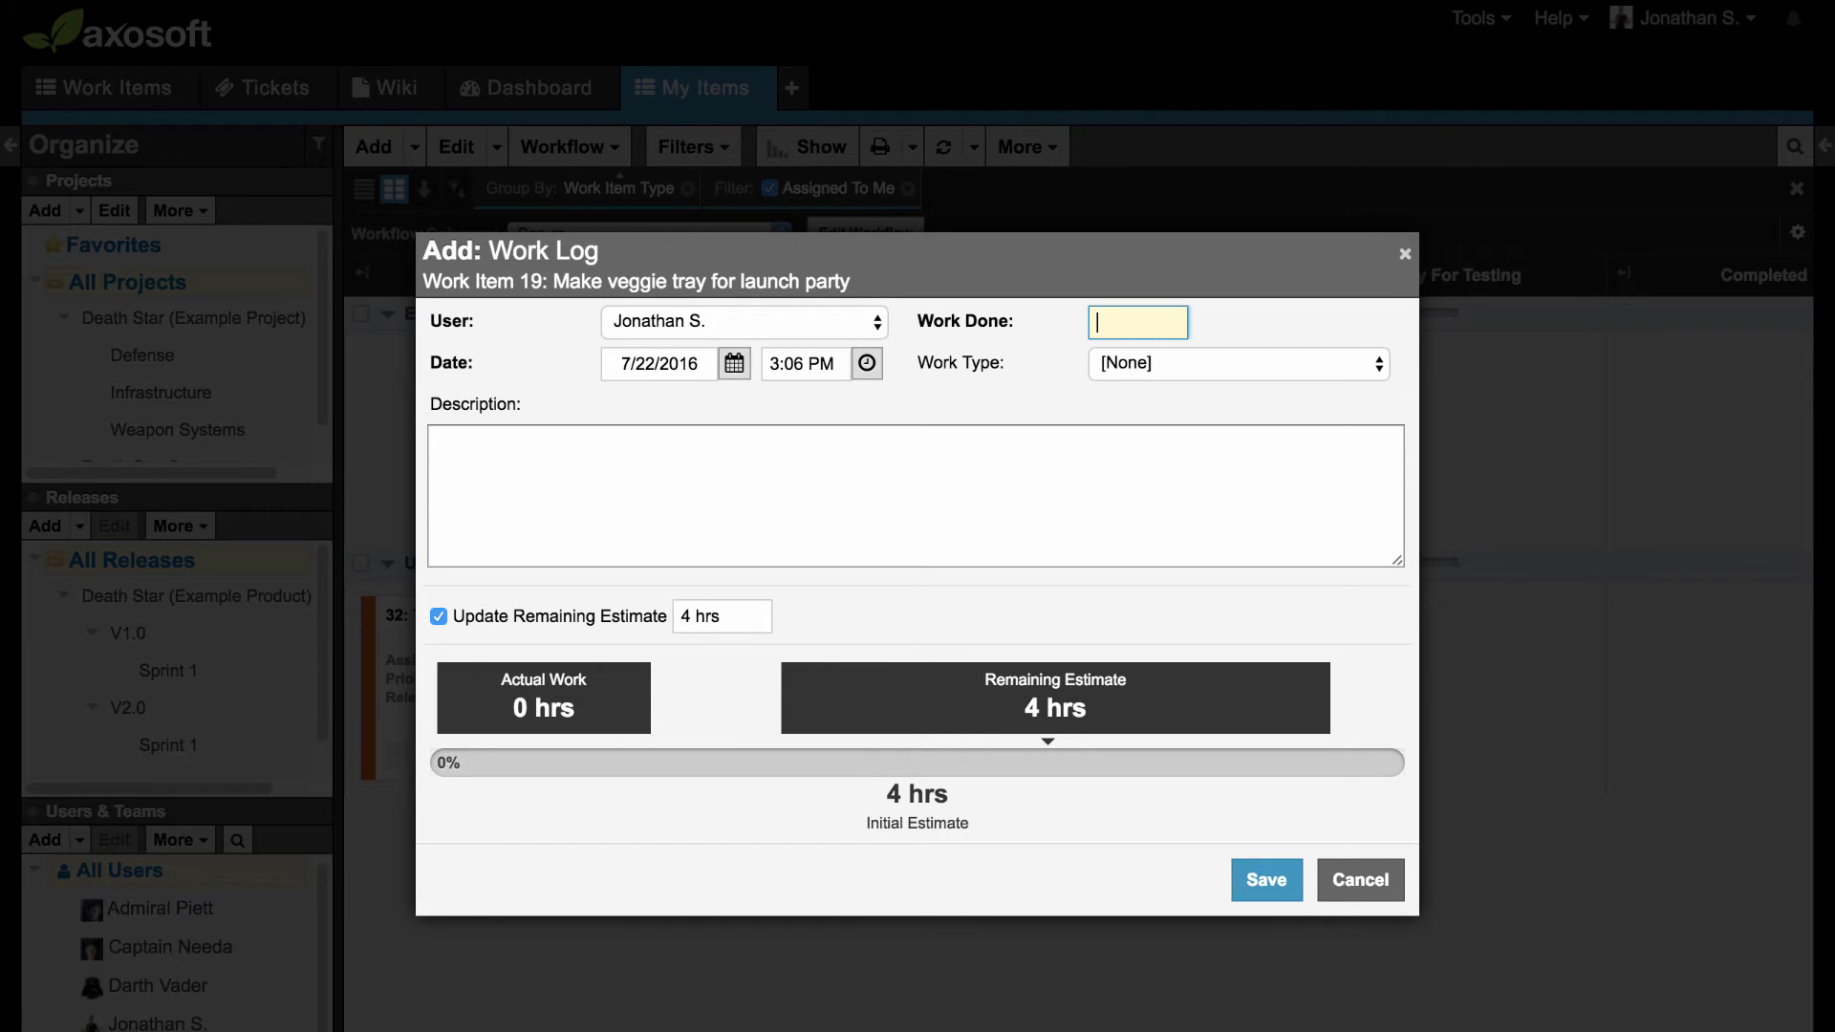
pyautogui.write('3 hrs')
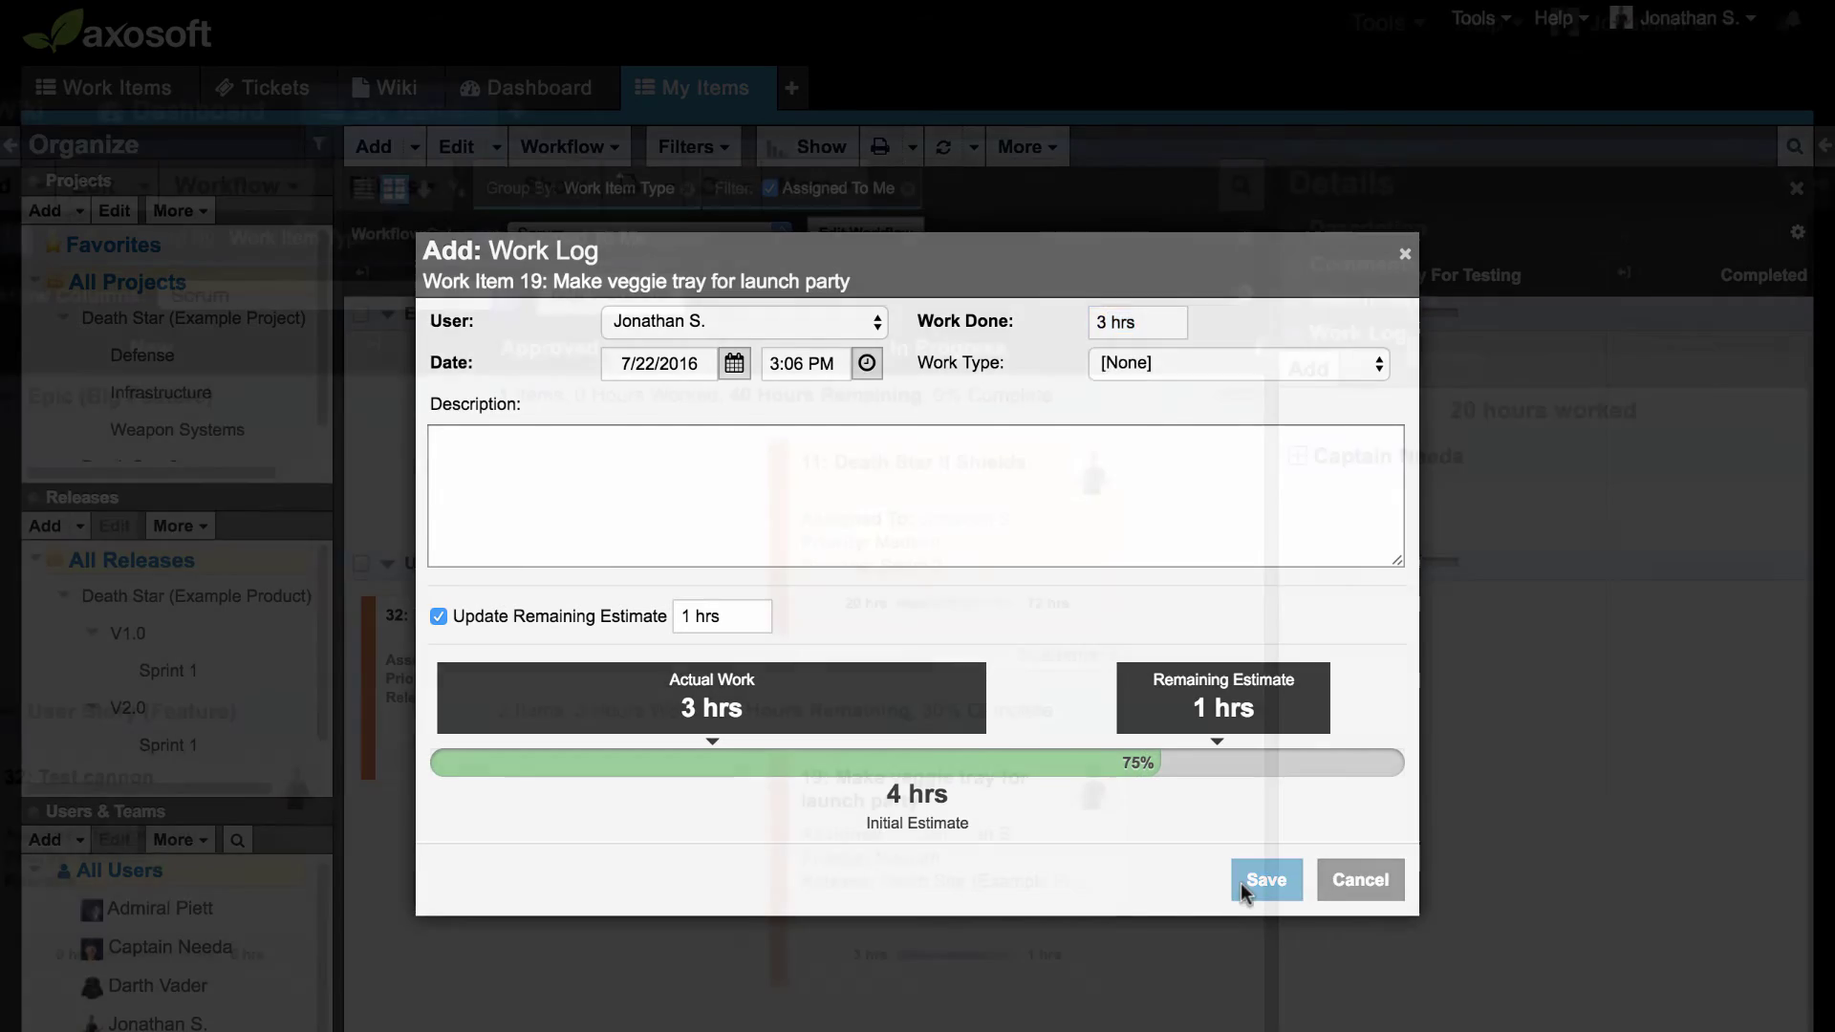
pyautogui.click(1243, 879)
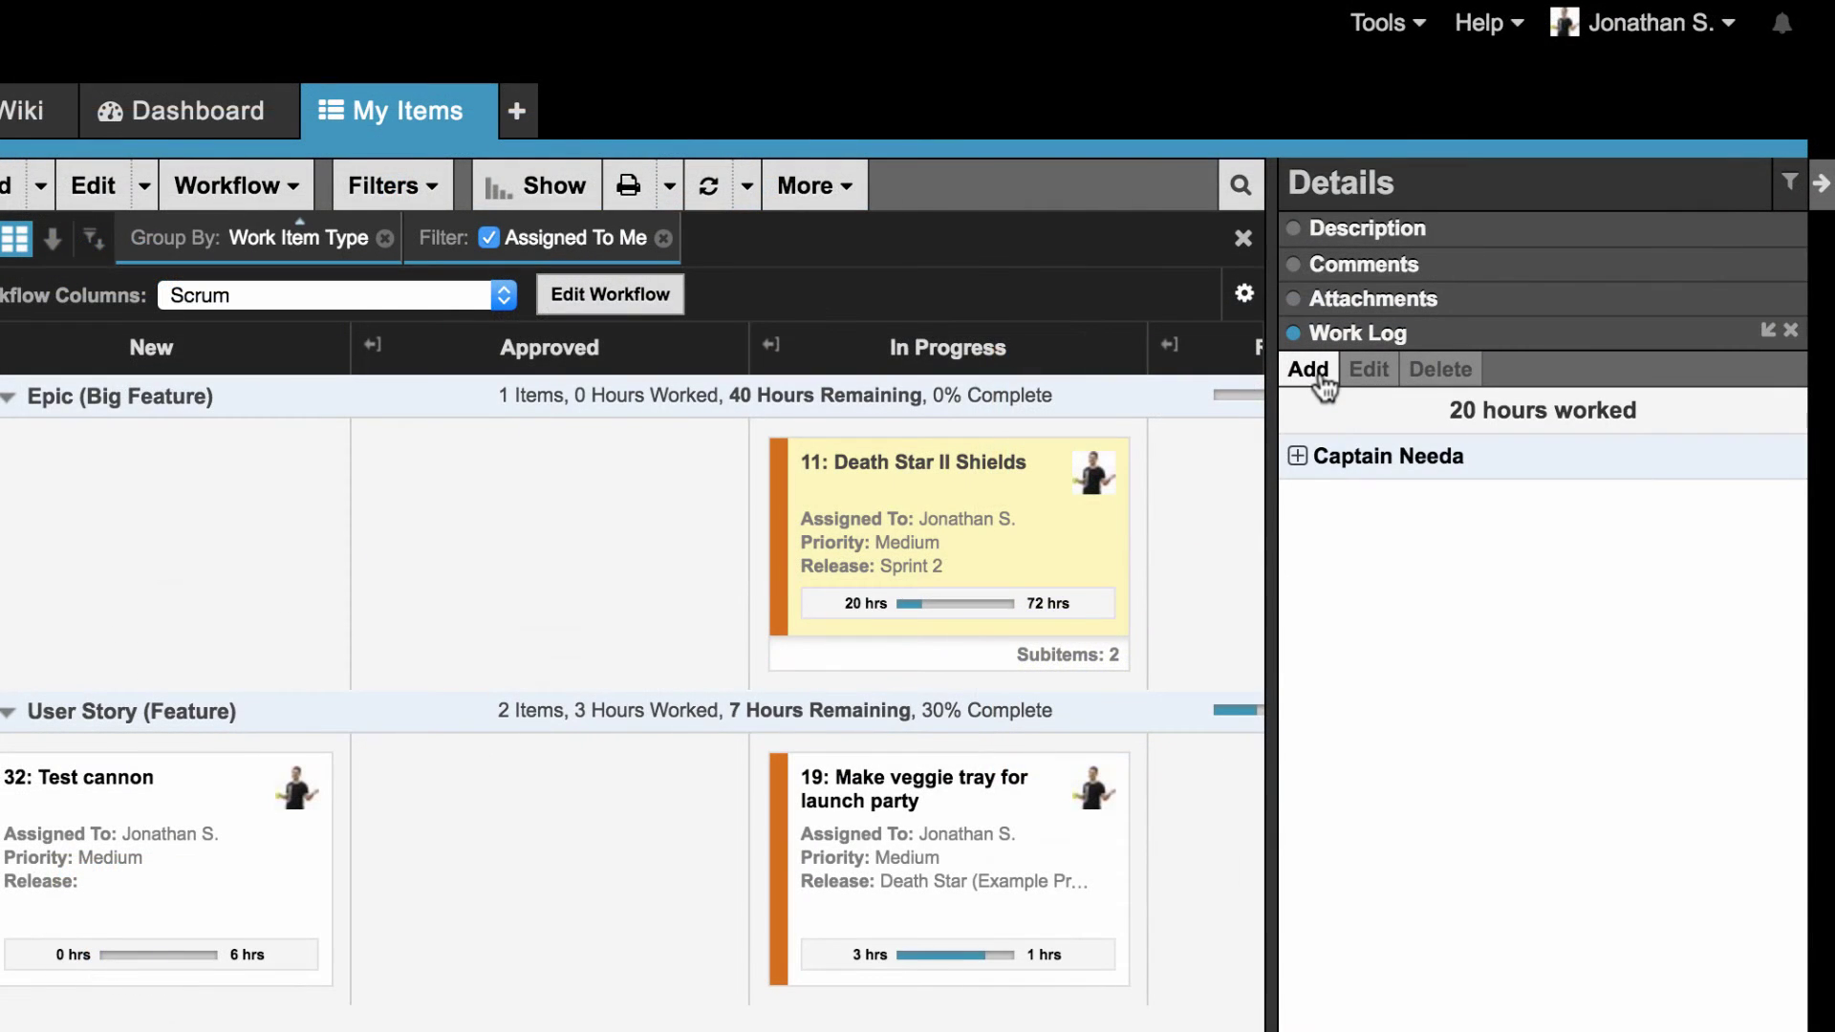
pyautogui.click(1321, 372)
pyautogui.click(827, 719)
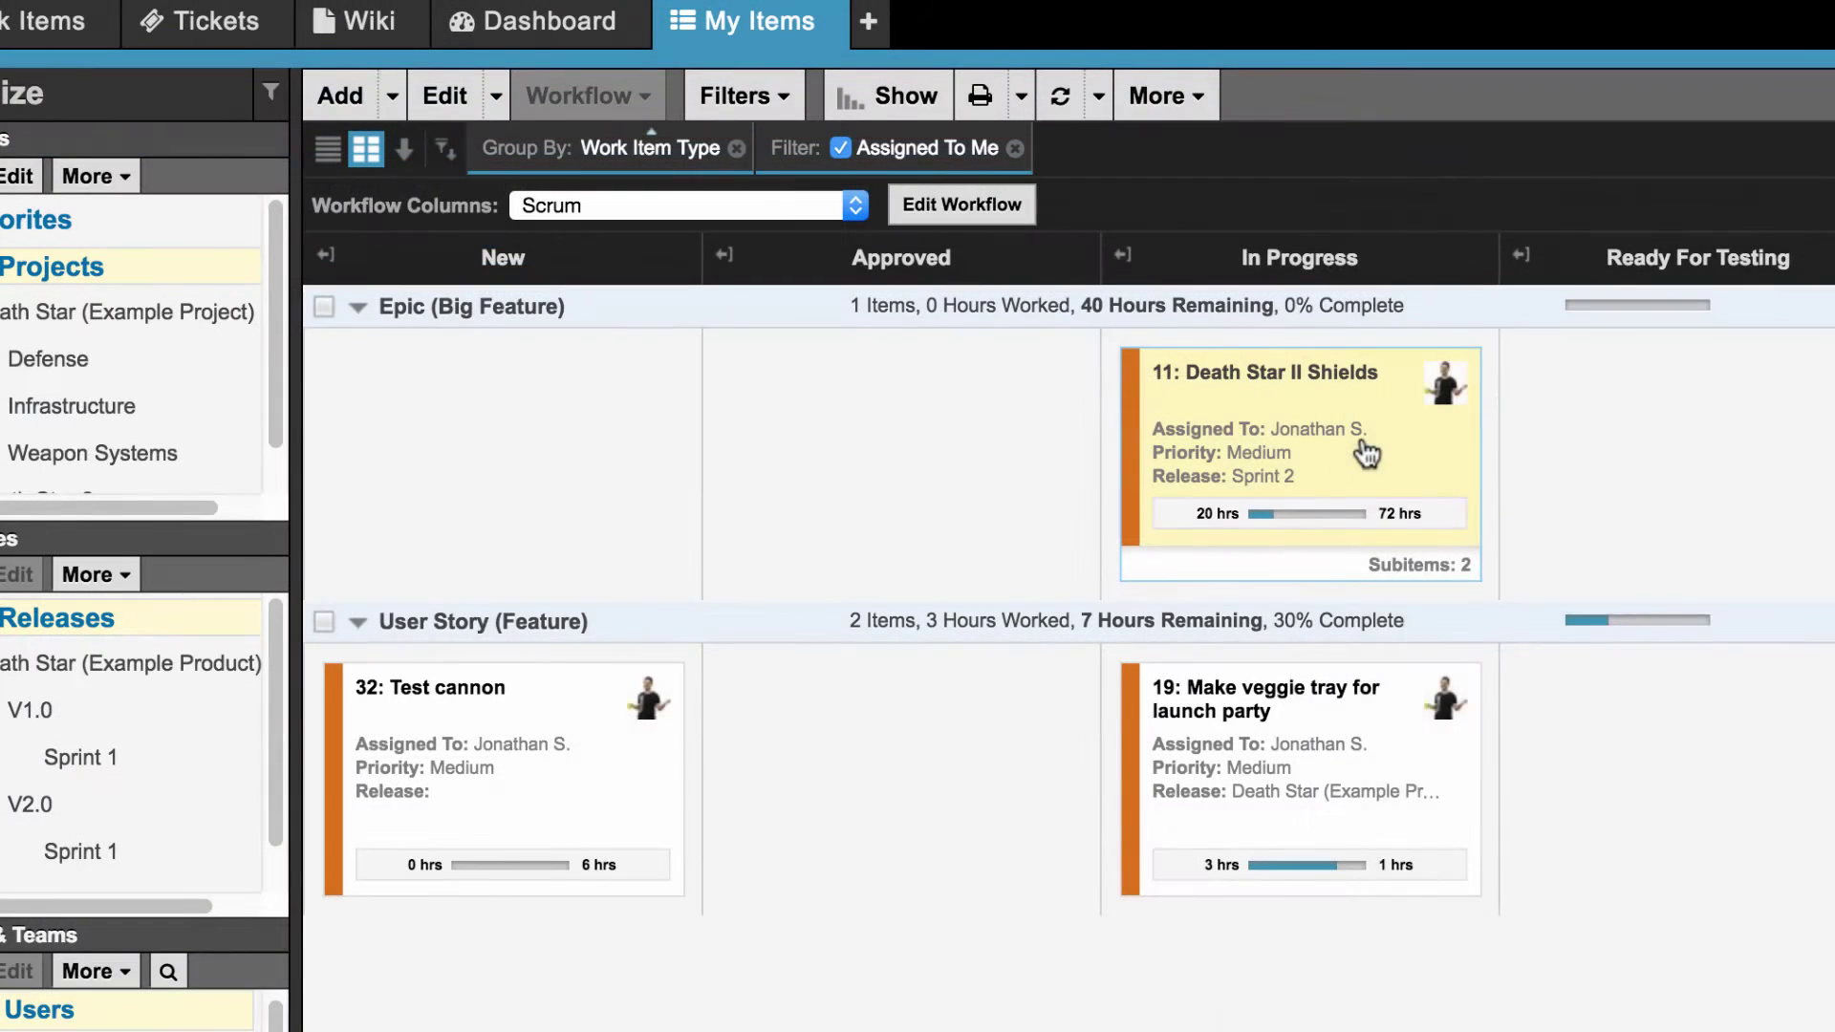
# Step: Add a work log to item 11, the Death Star II Shields card
pyautogui.rightClick(1362, 438)
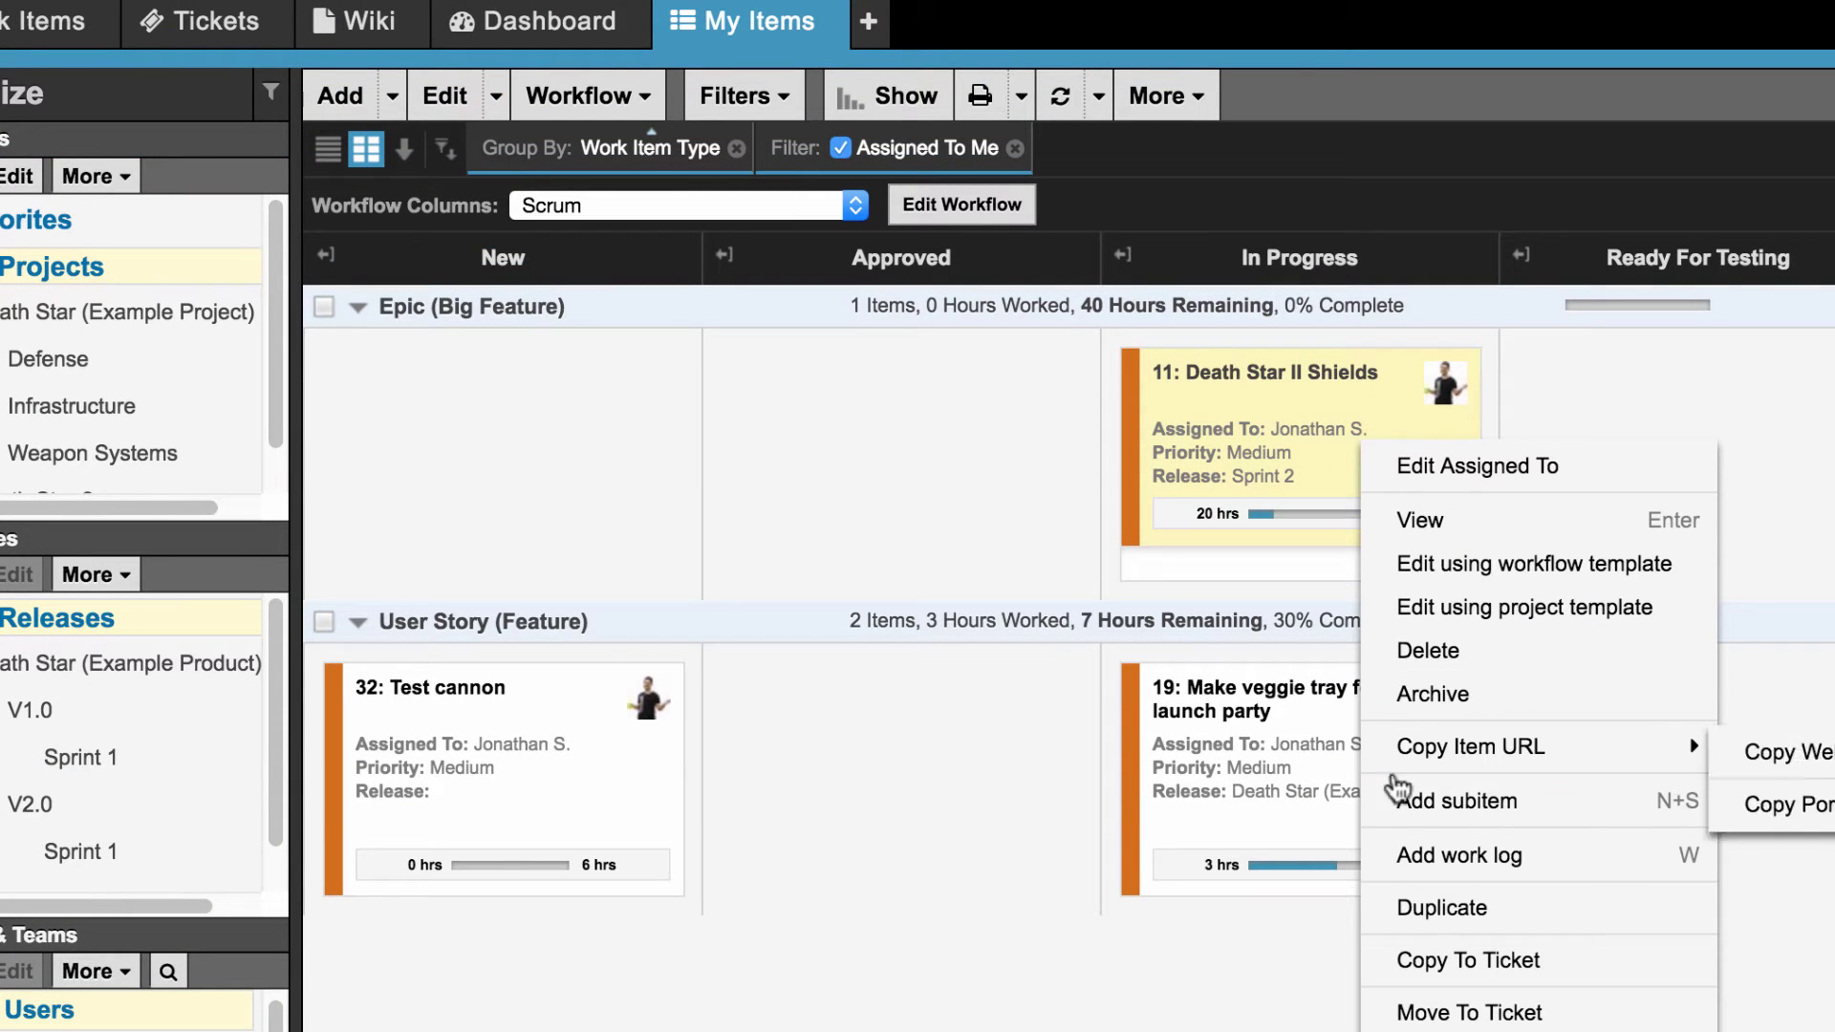
pyautogui.click(1598, 860)
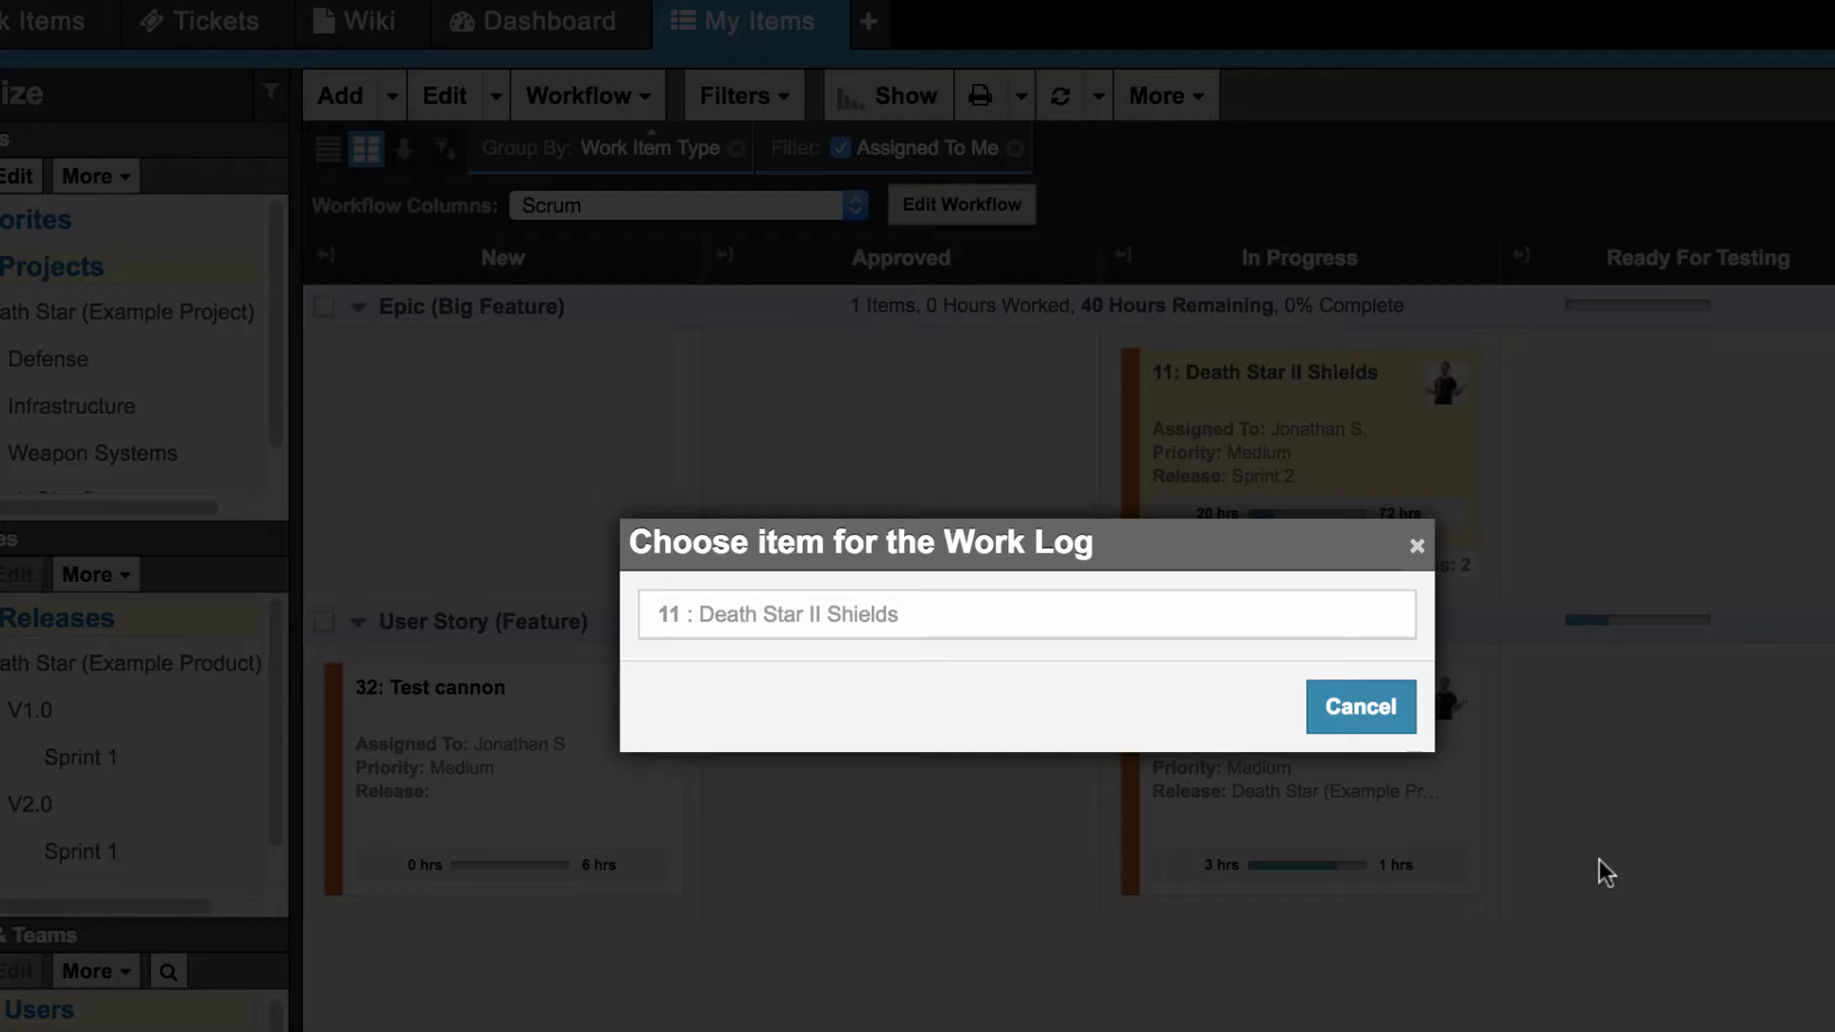
pyautogui.click(1252, 623)
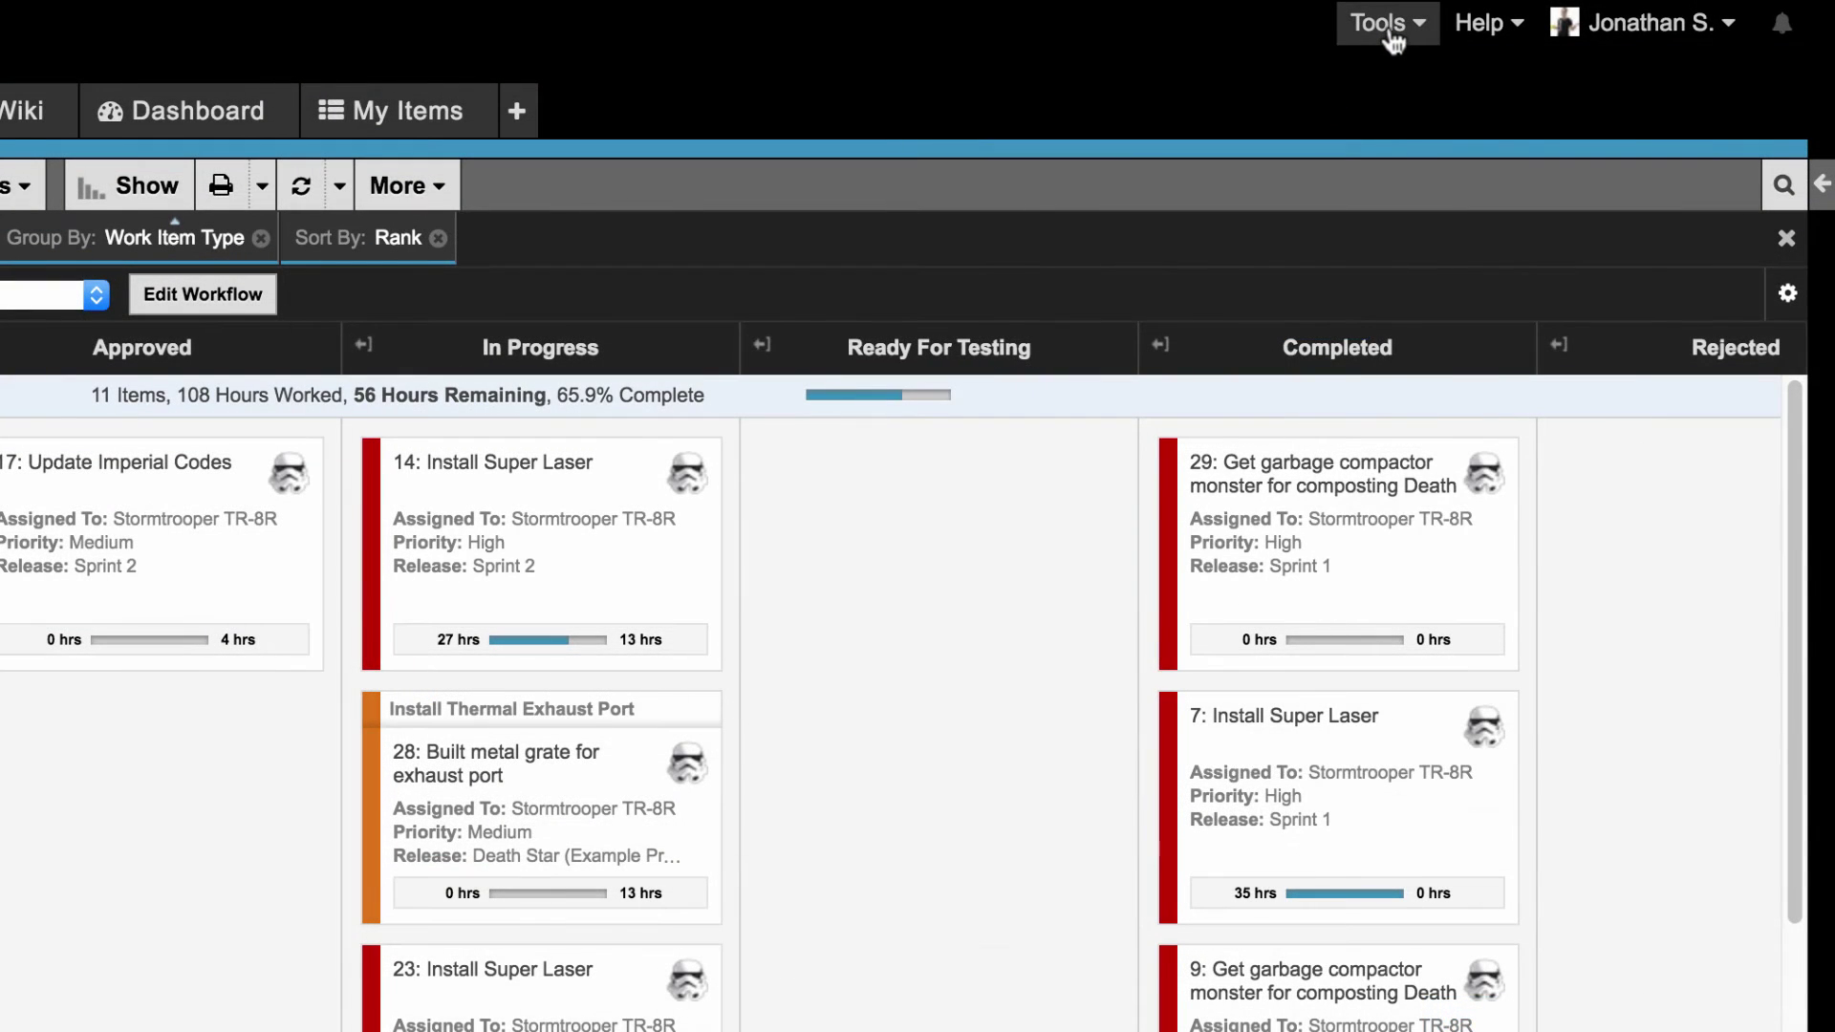
# Step: Browse Tools > Other Settings in the administration menu
pyautogui.click(1393, 40)
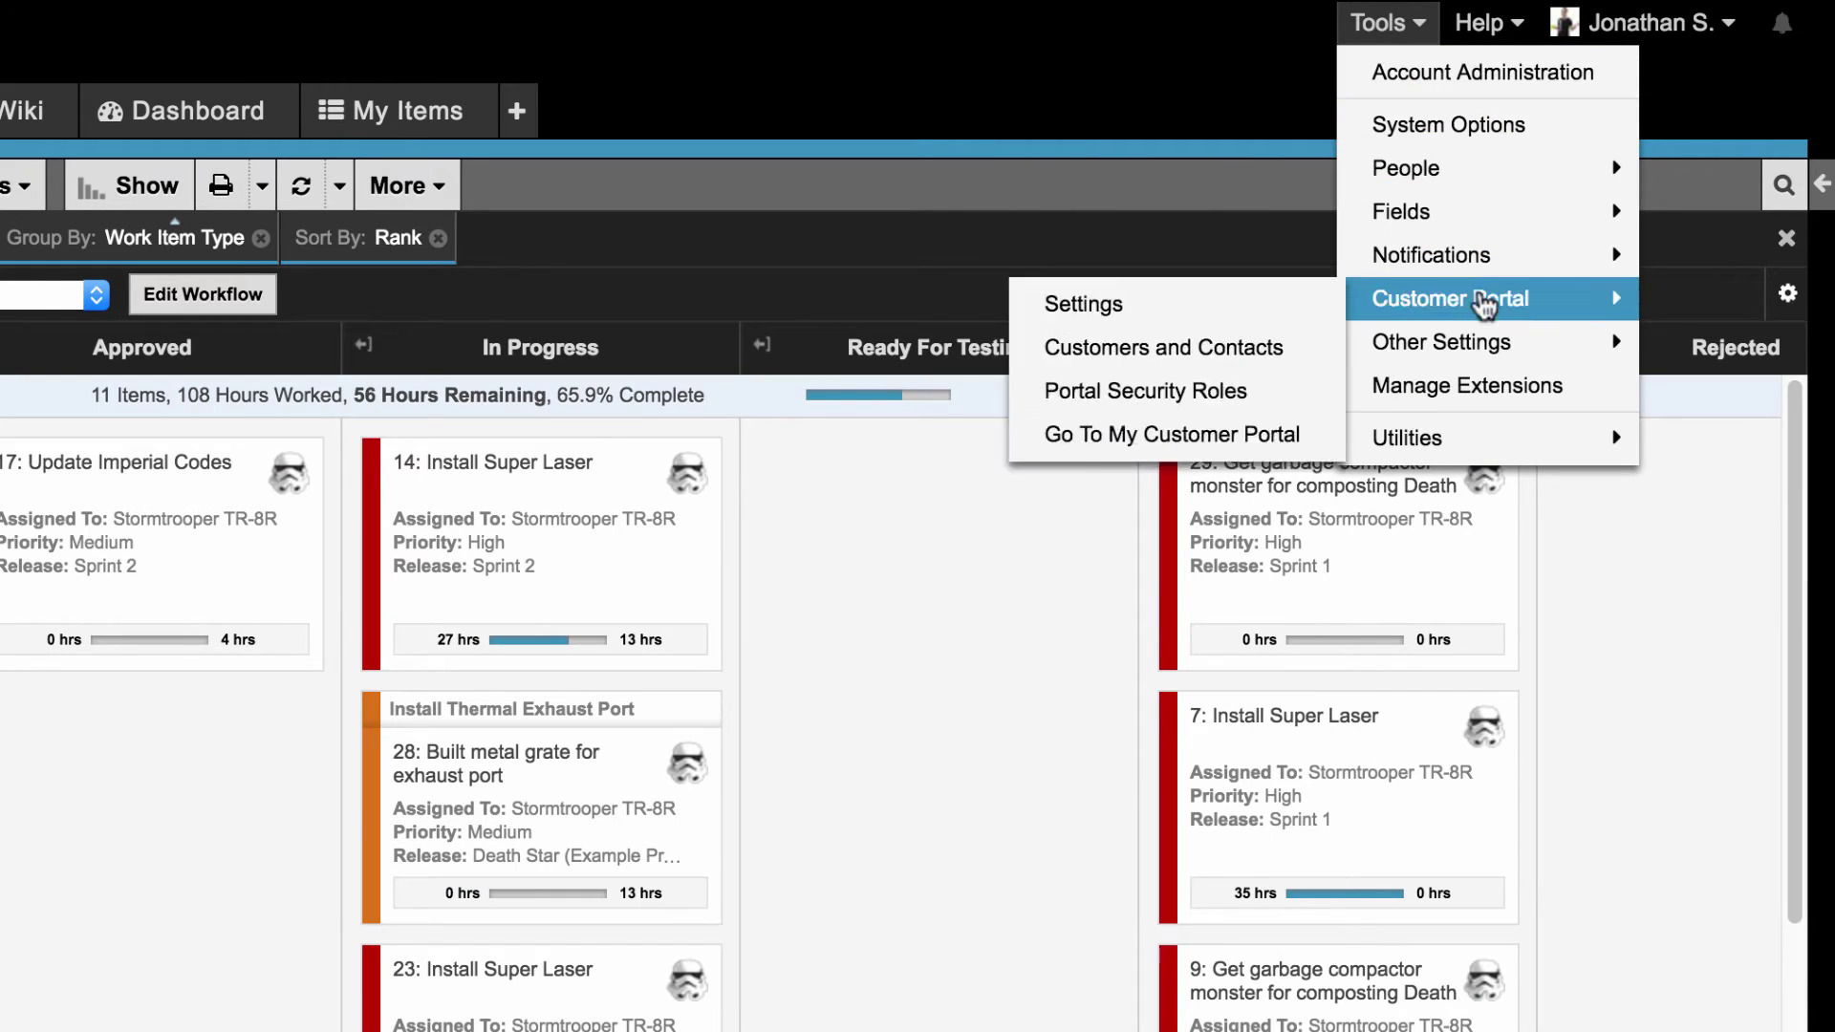
pyautogui.moveTo(1503, 360)
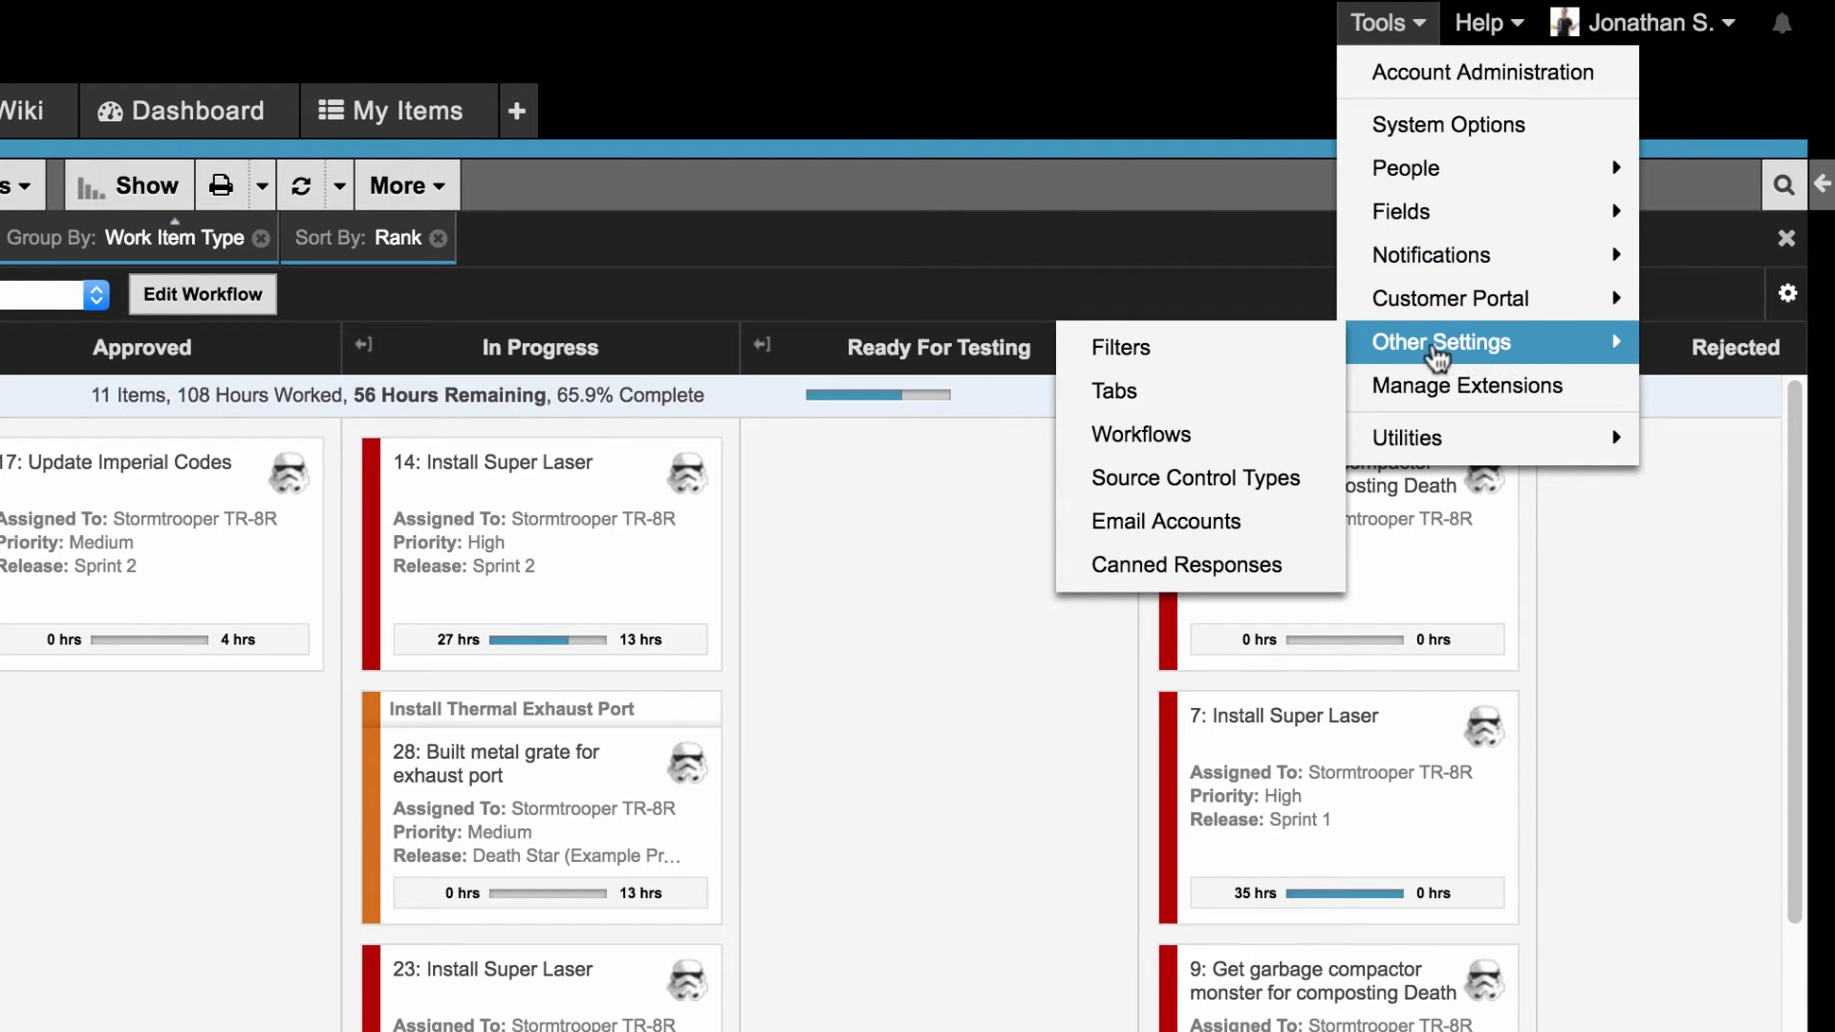
pyautogui.click(1302, 432)
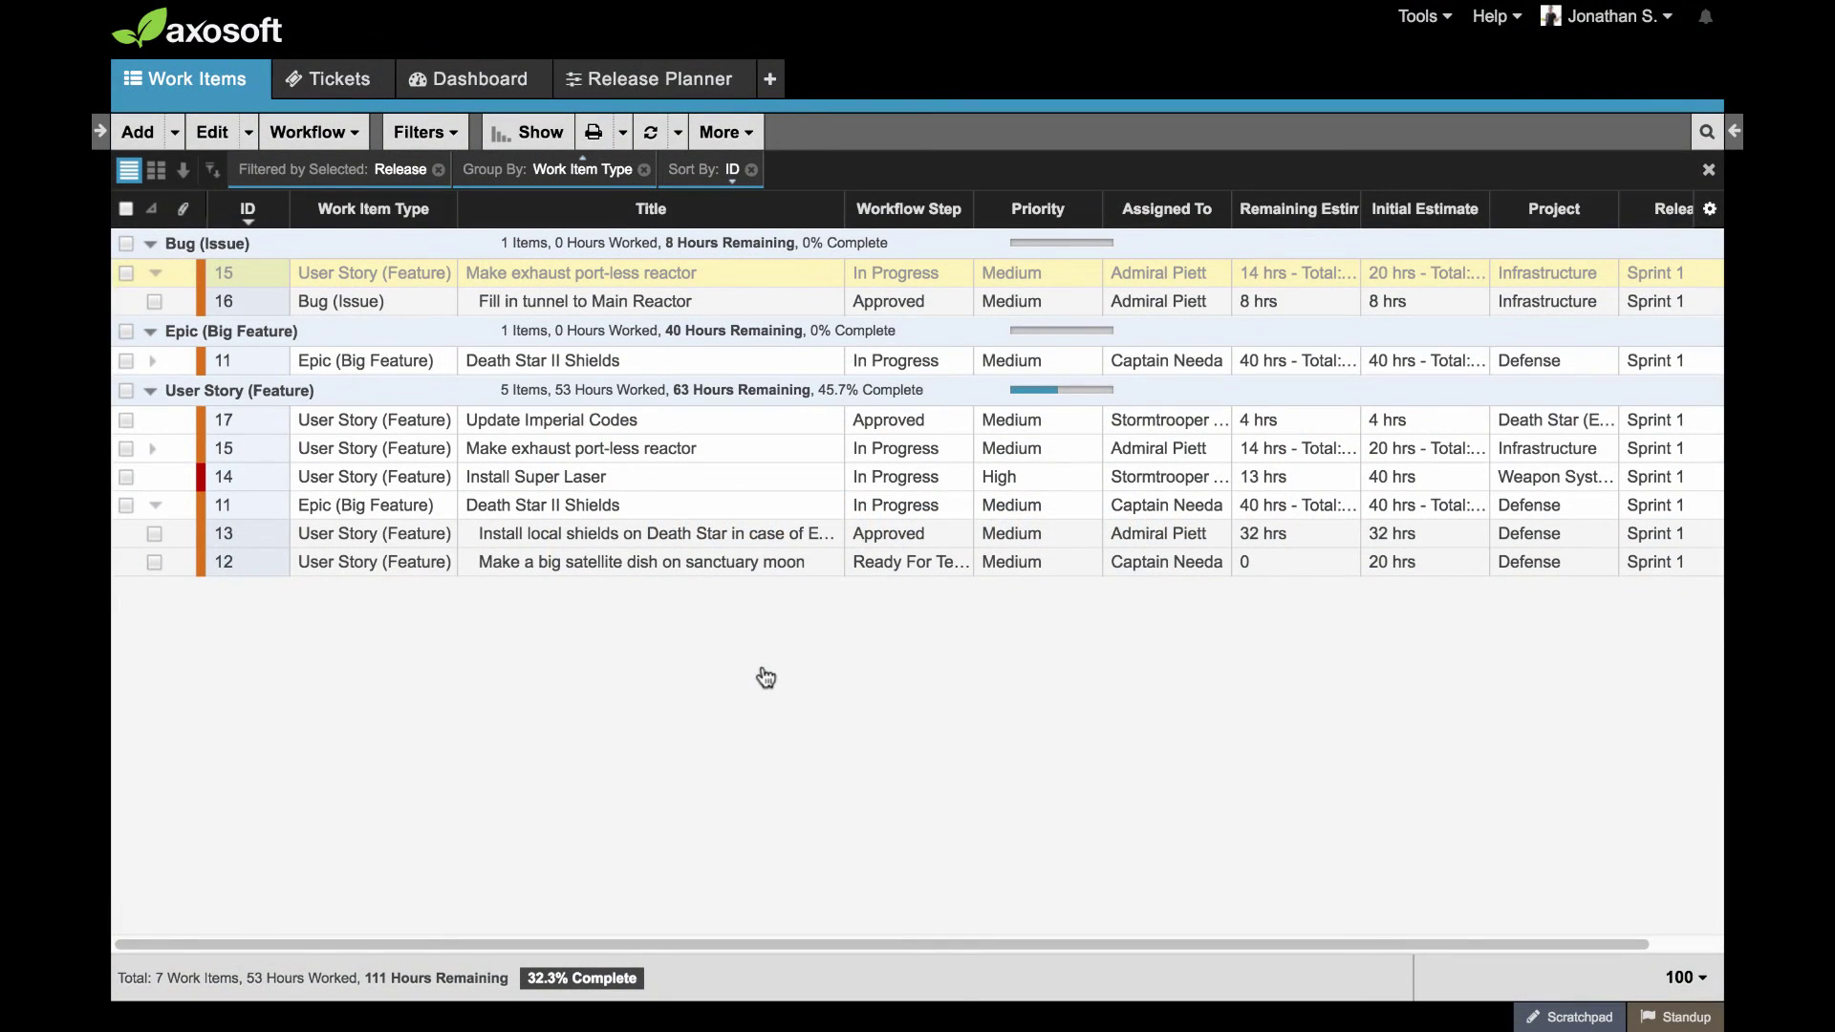
# Step: Show the release's Burndown and Speedometer charts, estimating completion on 8/18/2016
pyautogui.click(516, 133)
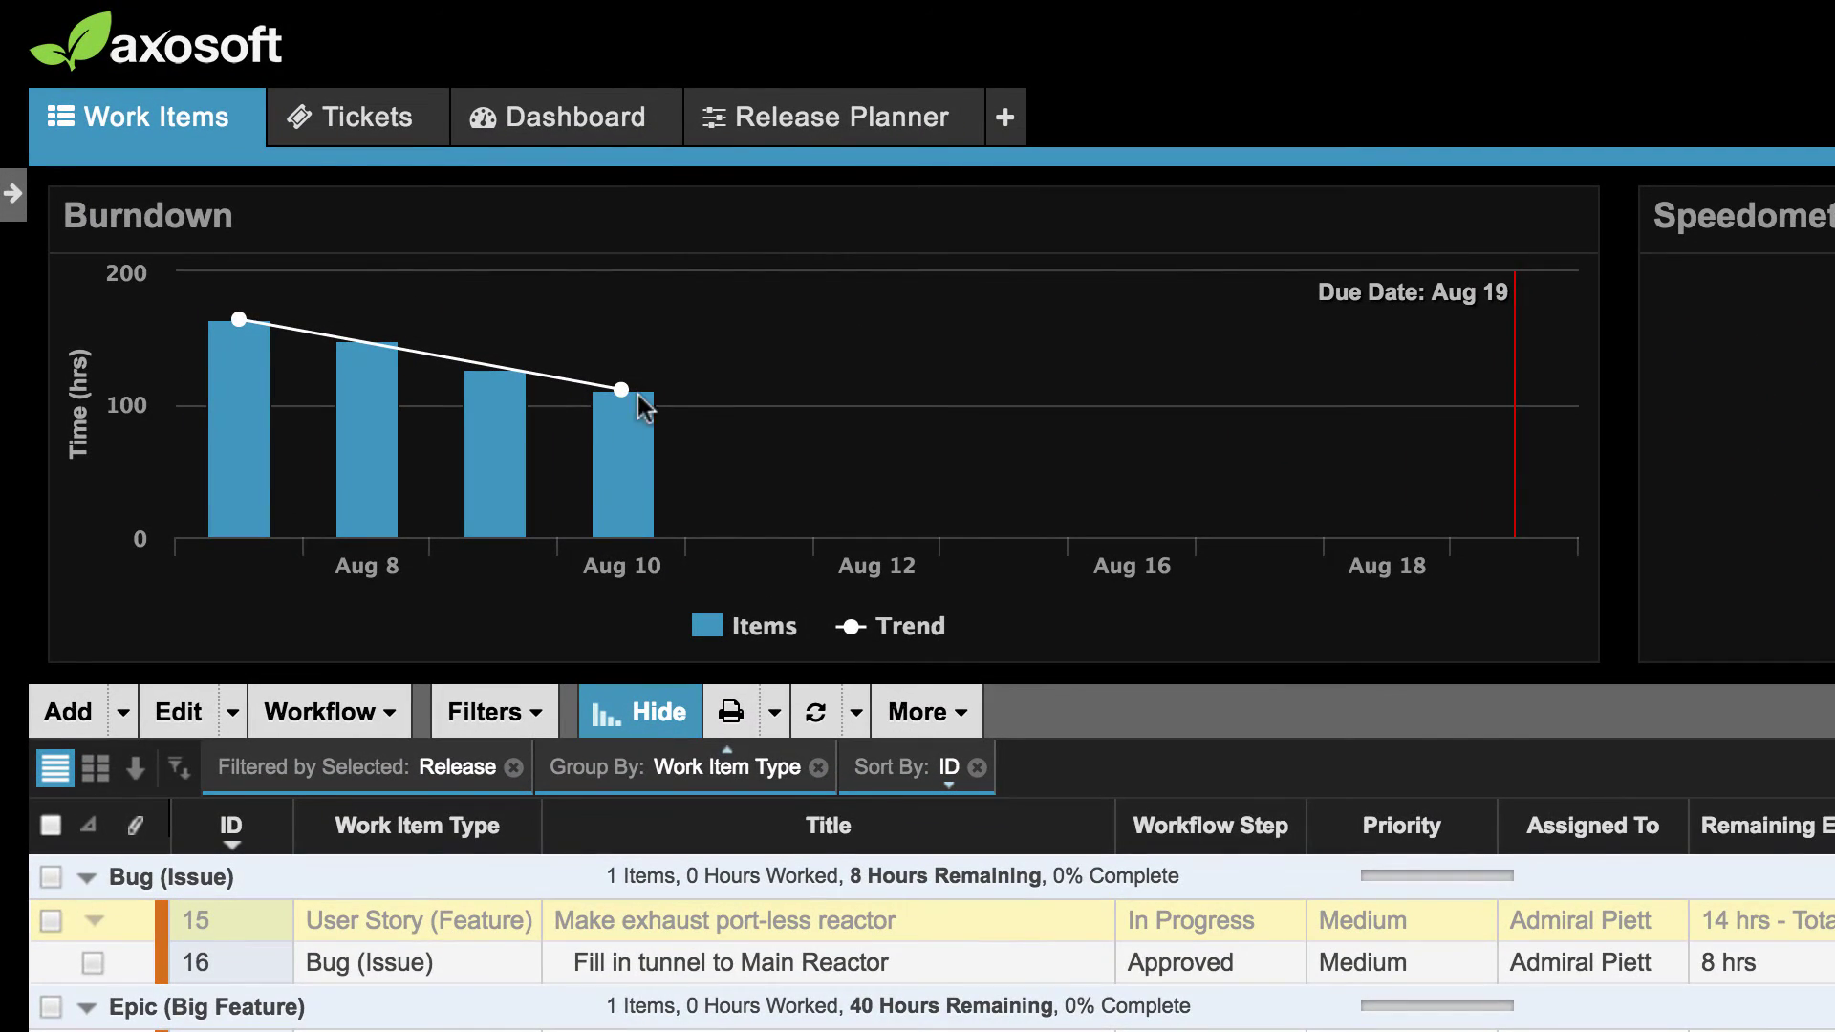
pyautogui.moveTo(628, 439)
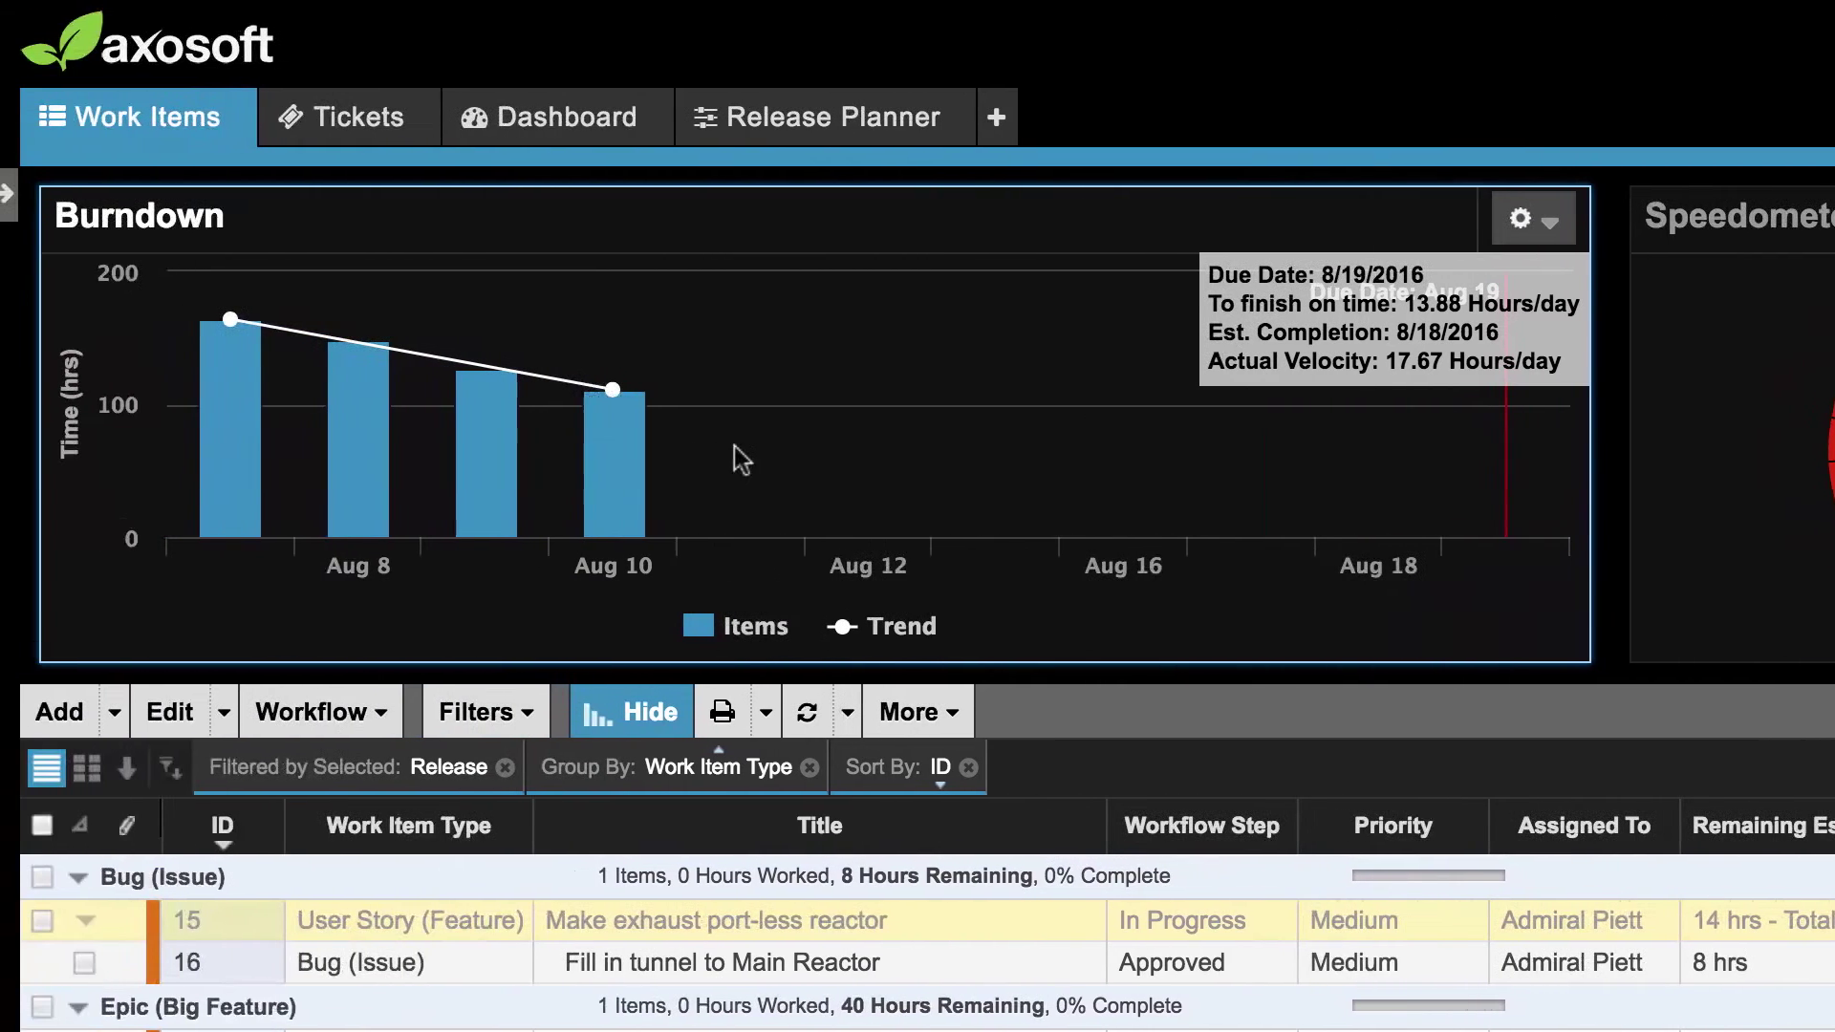
# Step: Create a New Dashboard scoped to release V2.0 Sprint 1 from the Dashboard page
pyautogui.click(571, 122)
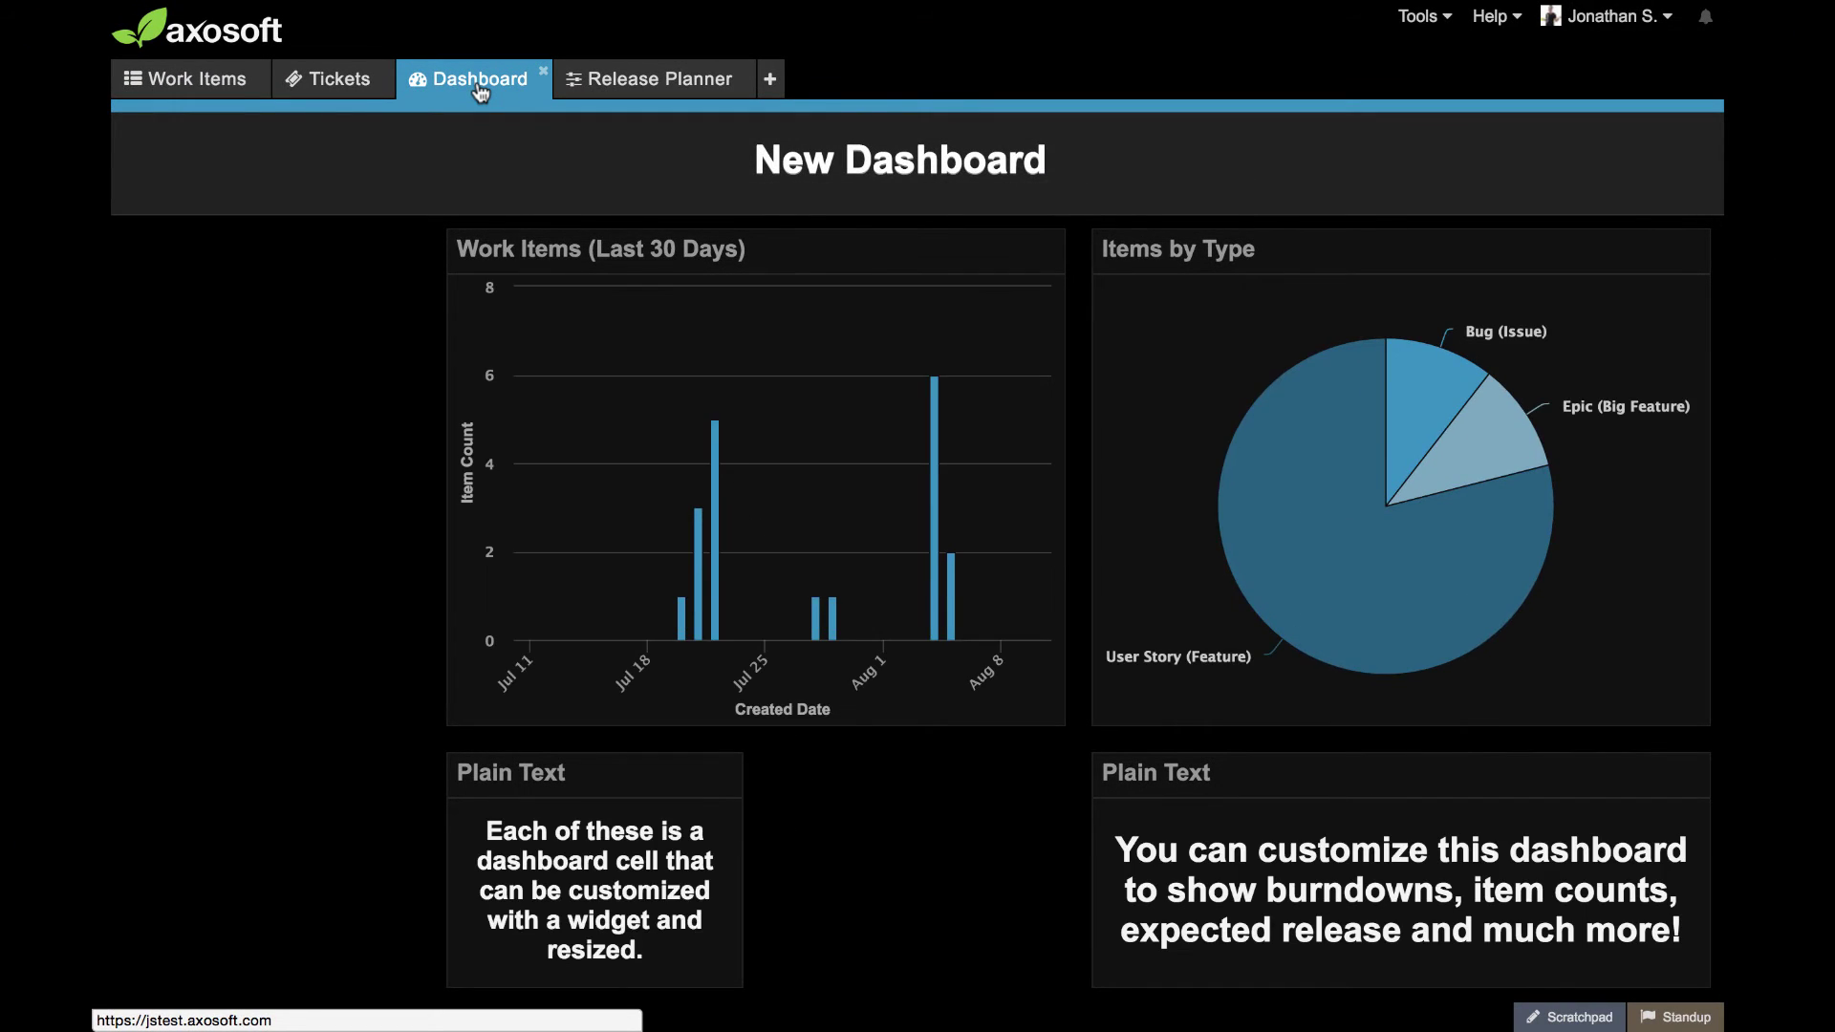
pyautogui.click(851, 172)
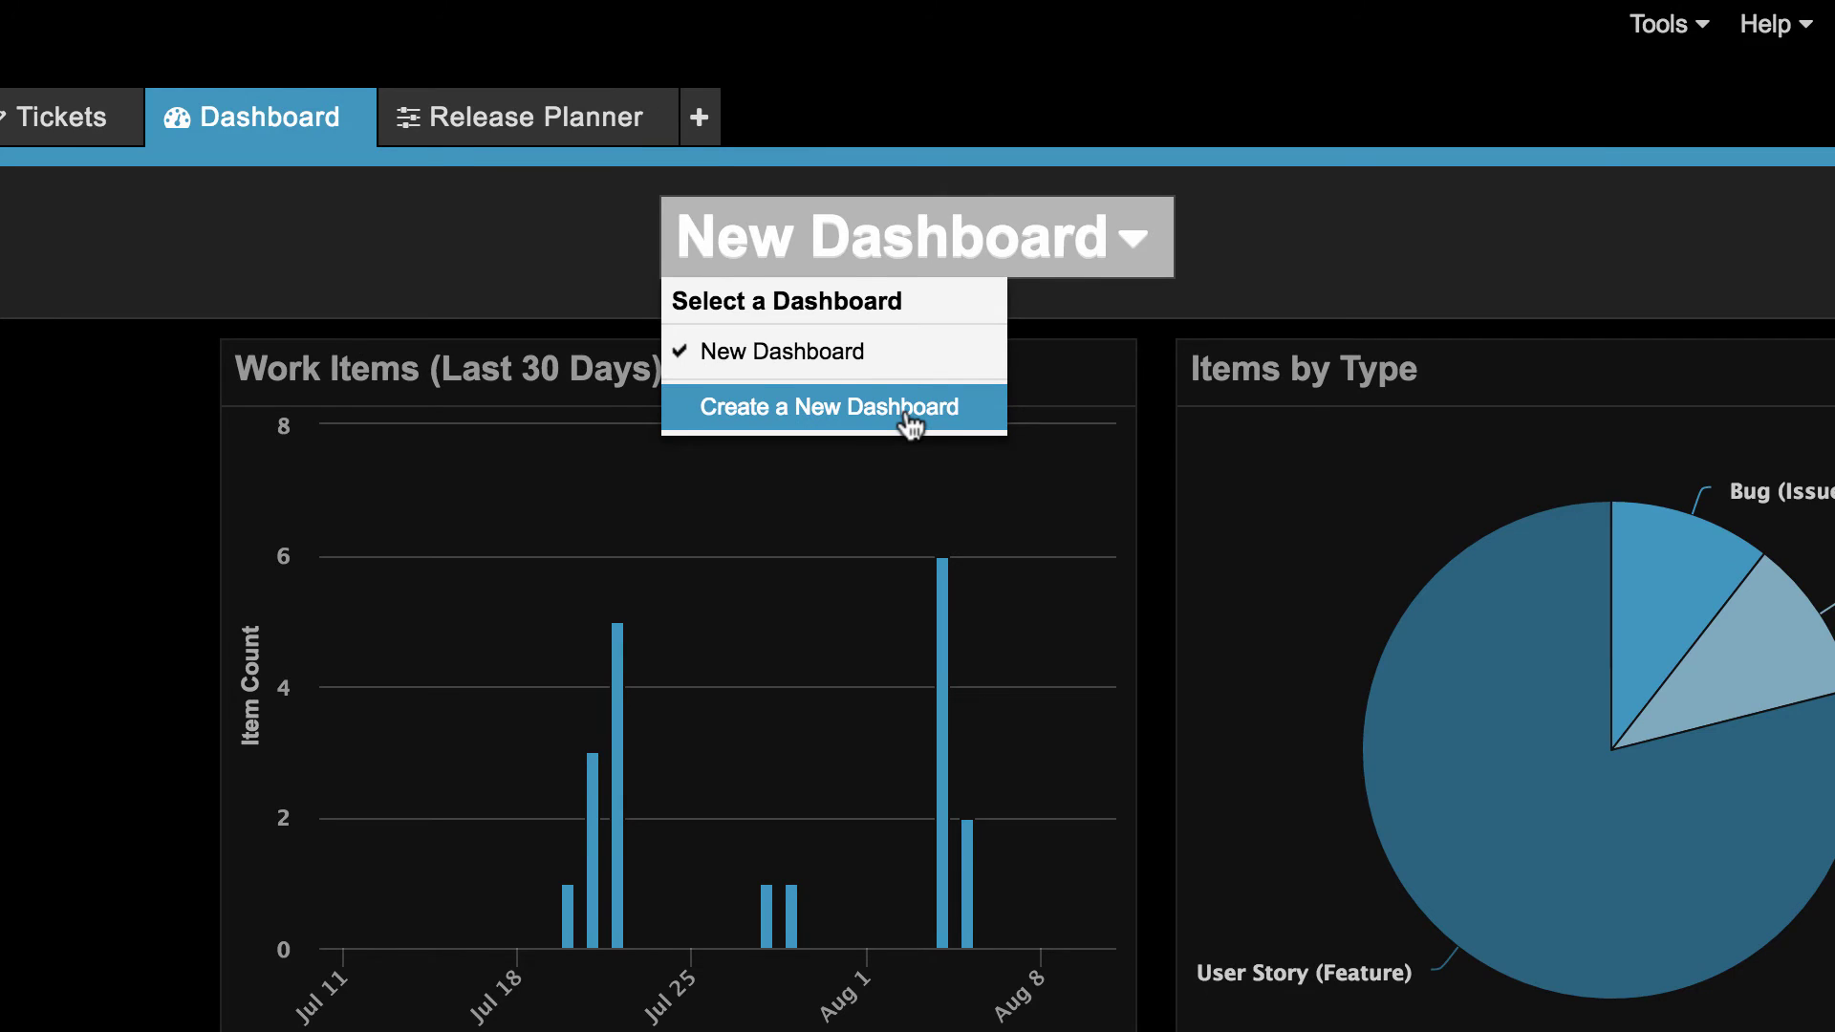
pyautogui.click(906, 411)
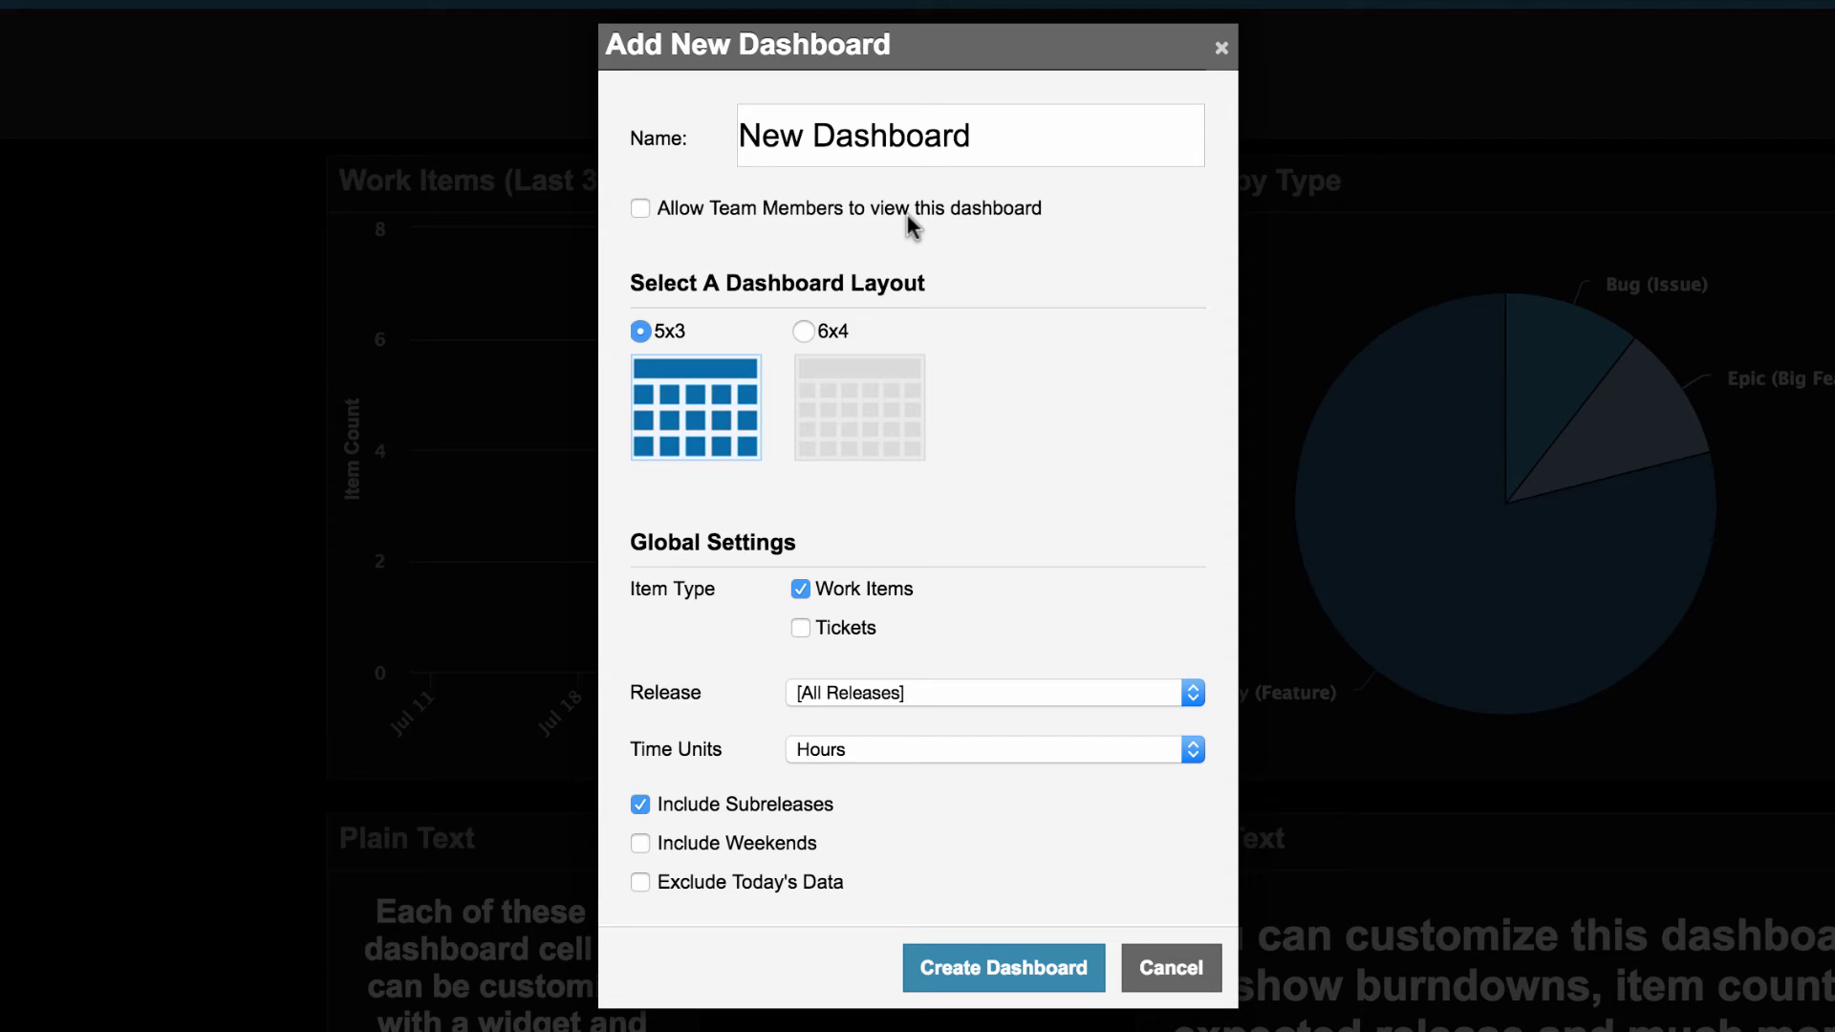
pyautogui.click(1193, 692)
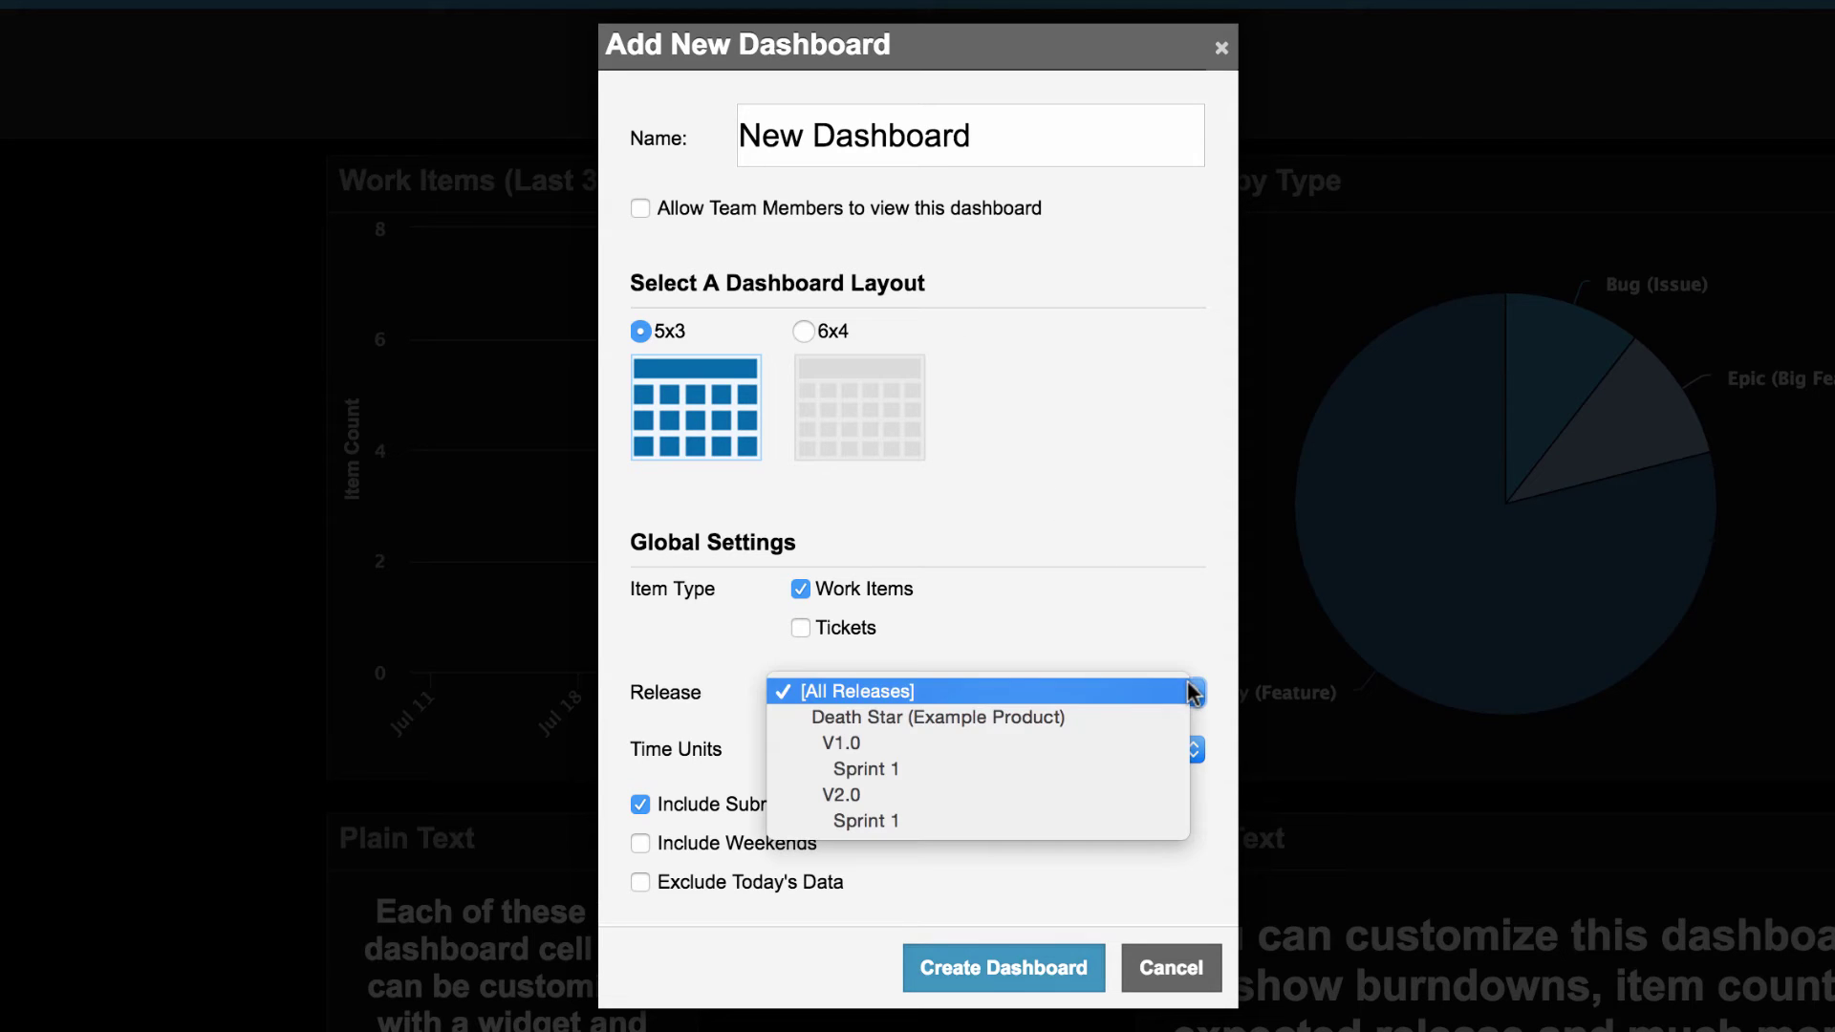
pyautogui.click(1099, 814)
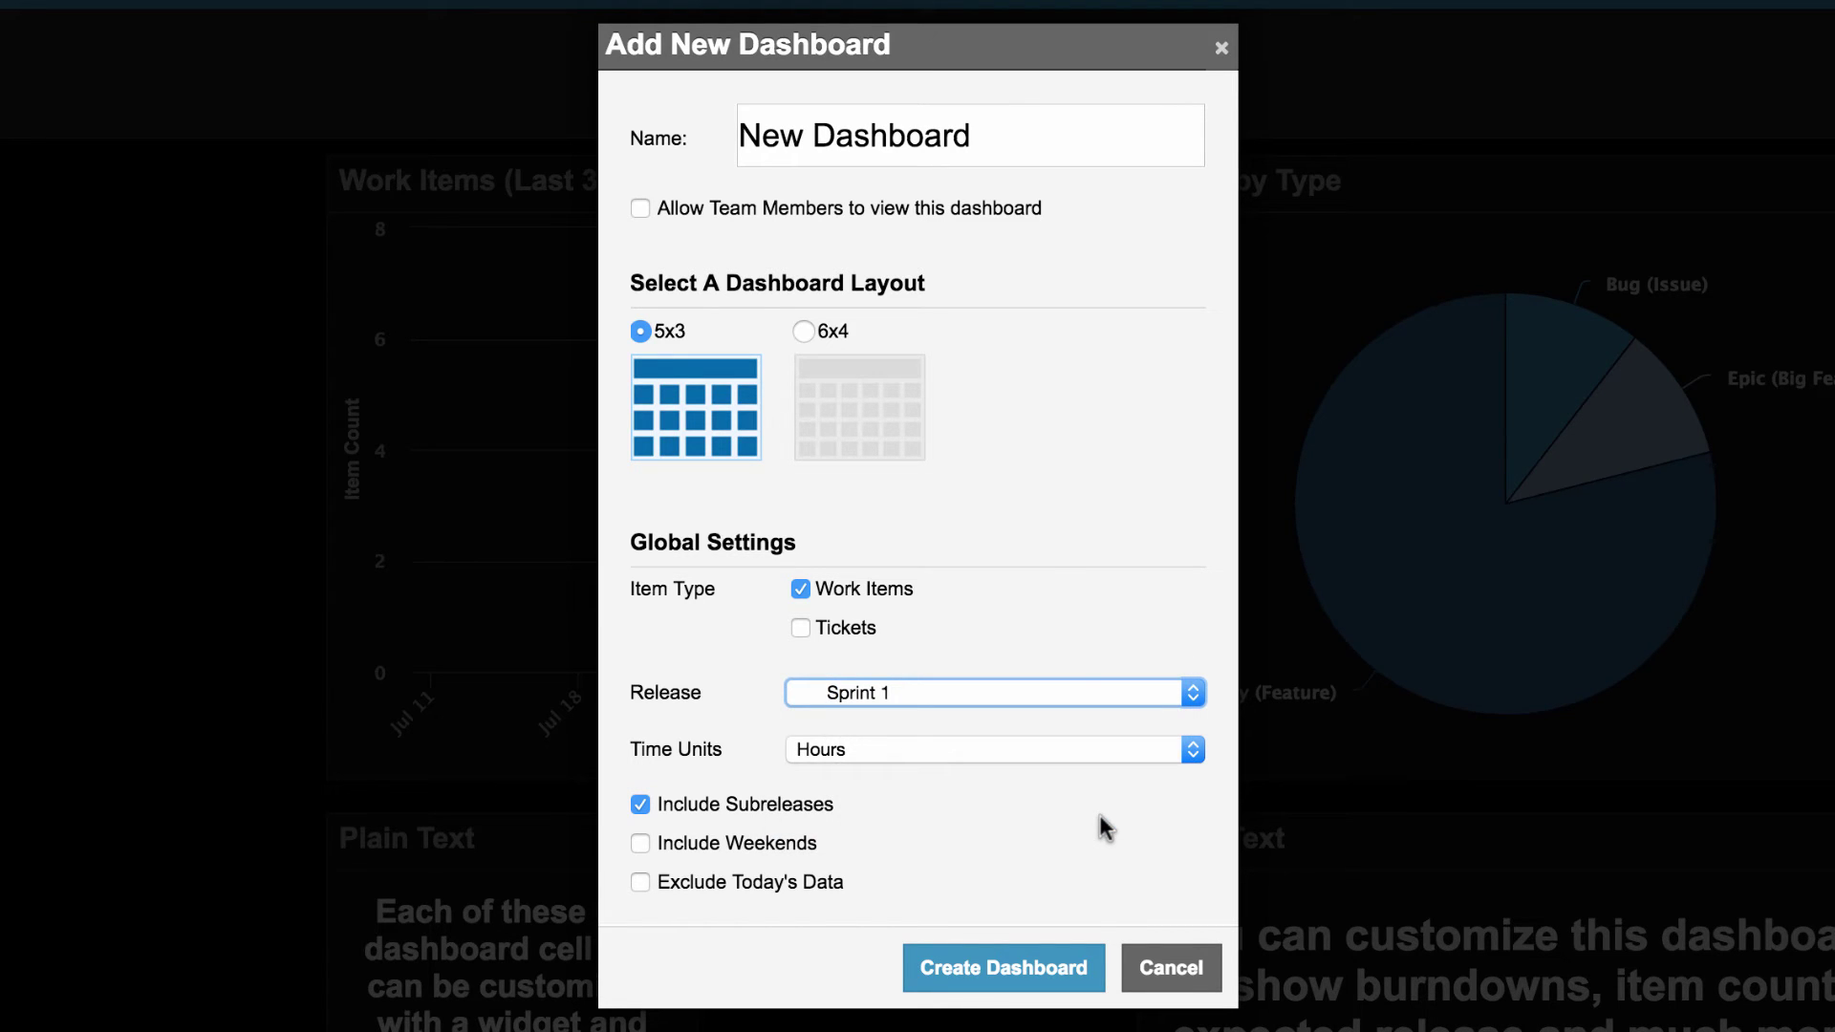
pyautogui.click(1081, 951)
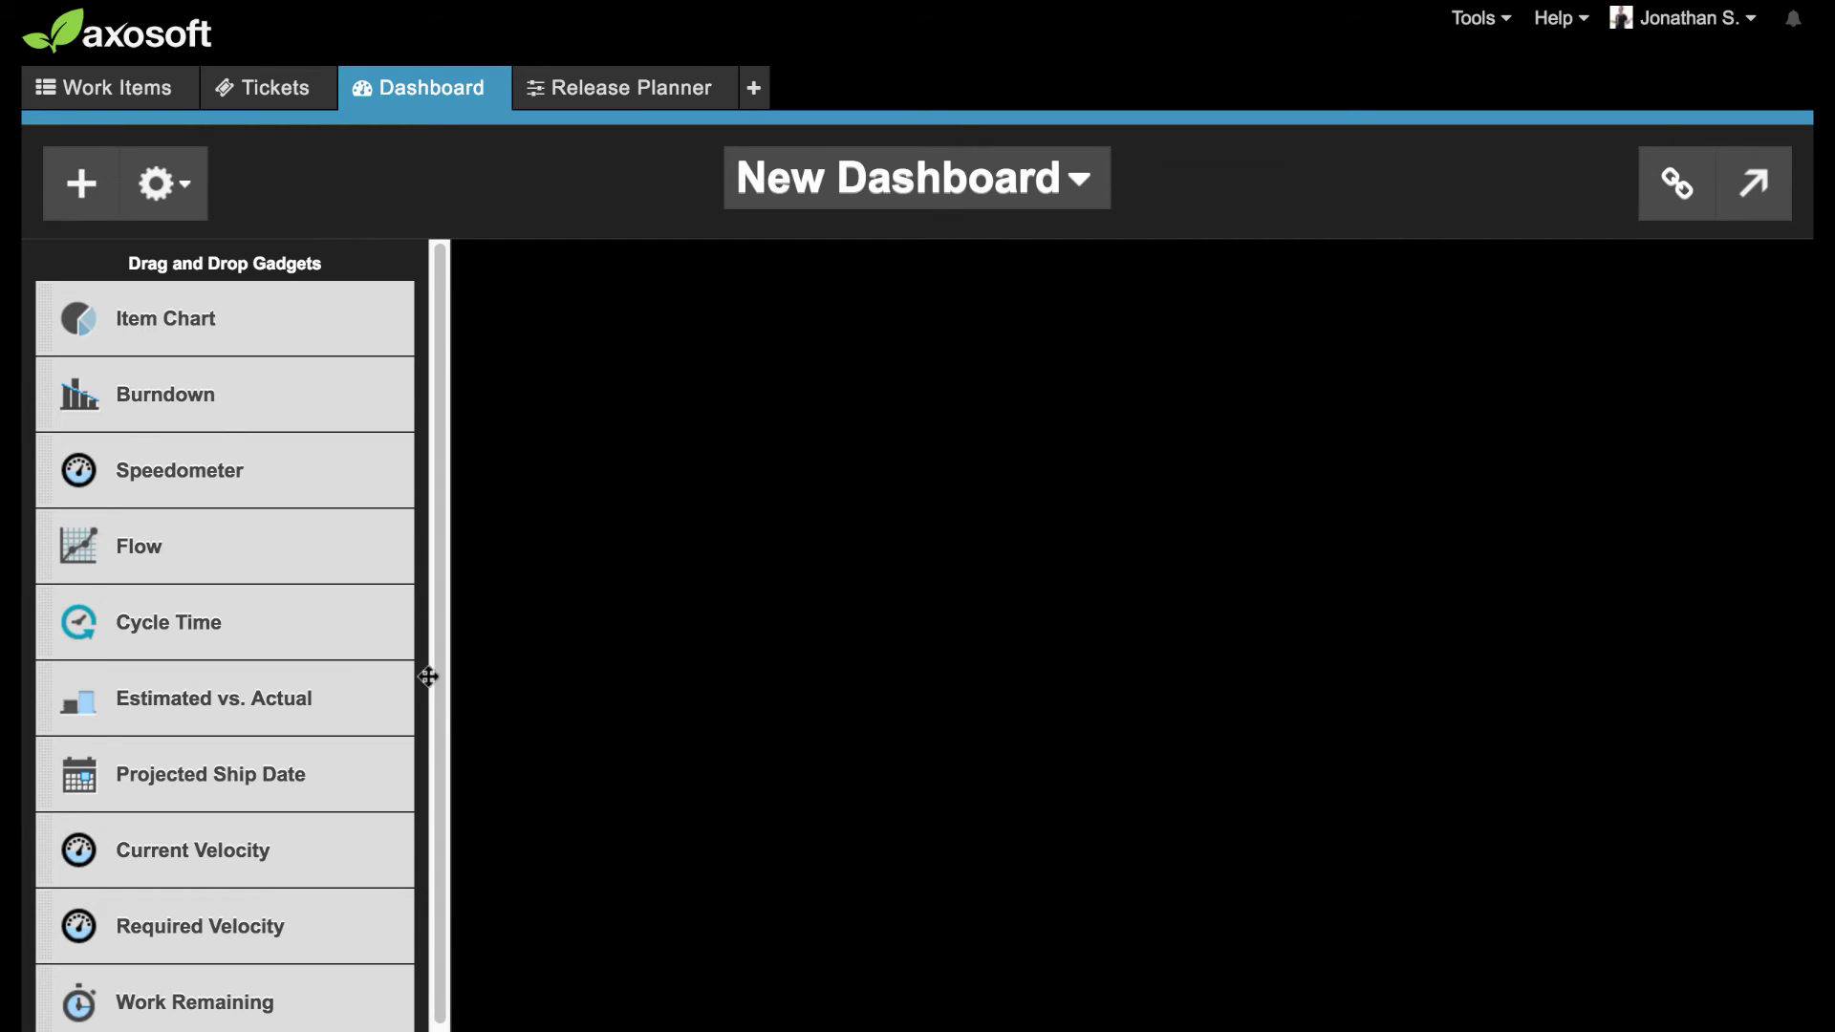
# Step: Place a Burndown gadget with Show Trend Data in the first cell and stretch it to two rows
pyautogui.moveTo(226, 395); pyautogui.dragTo(361, 370)
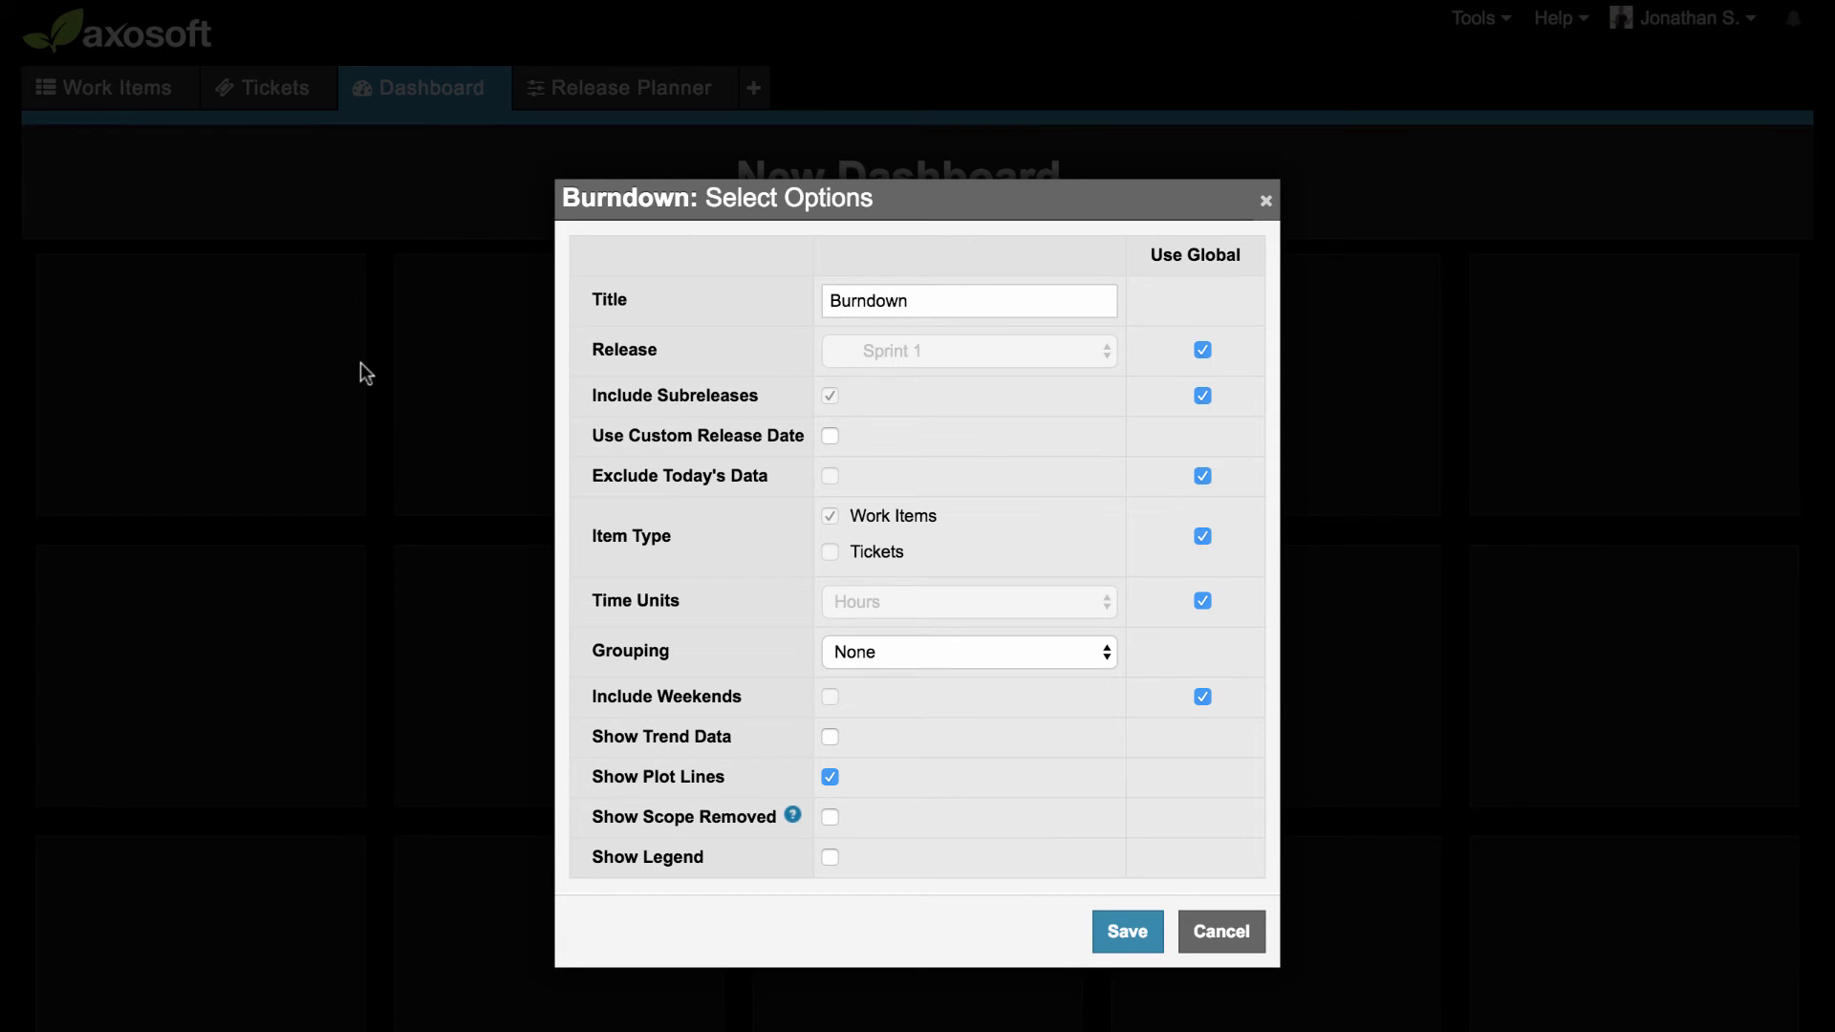
pyautogui.click(830, 736)
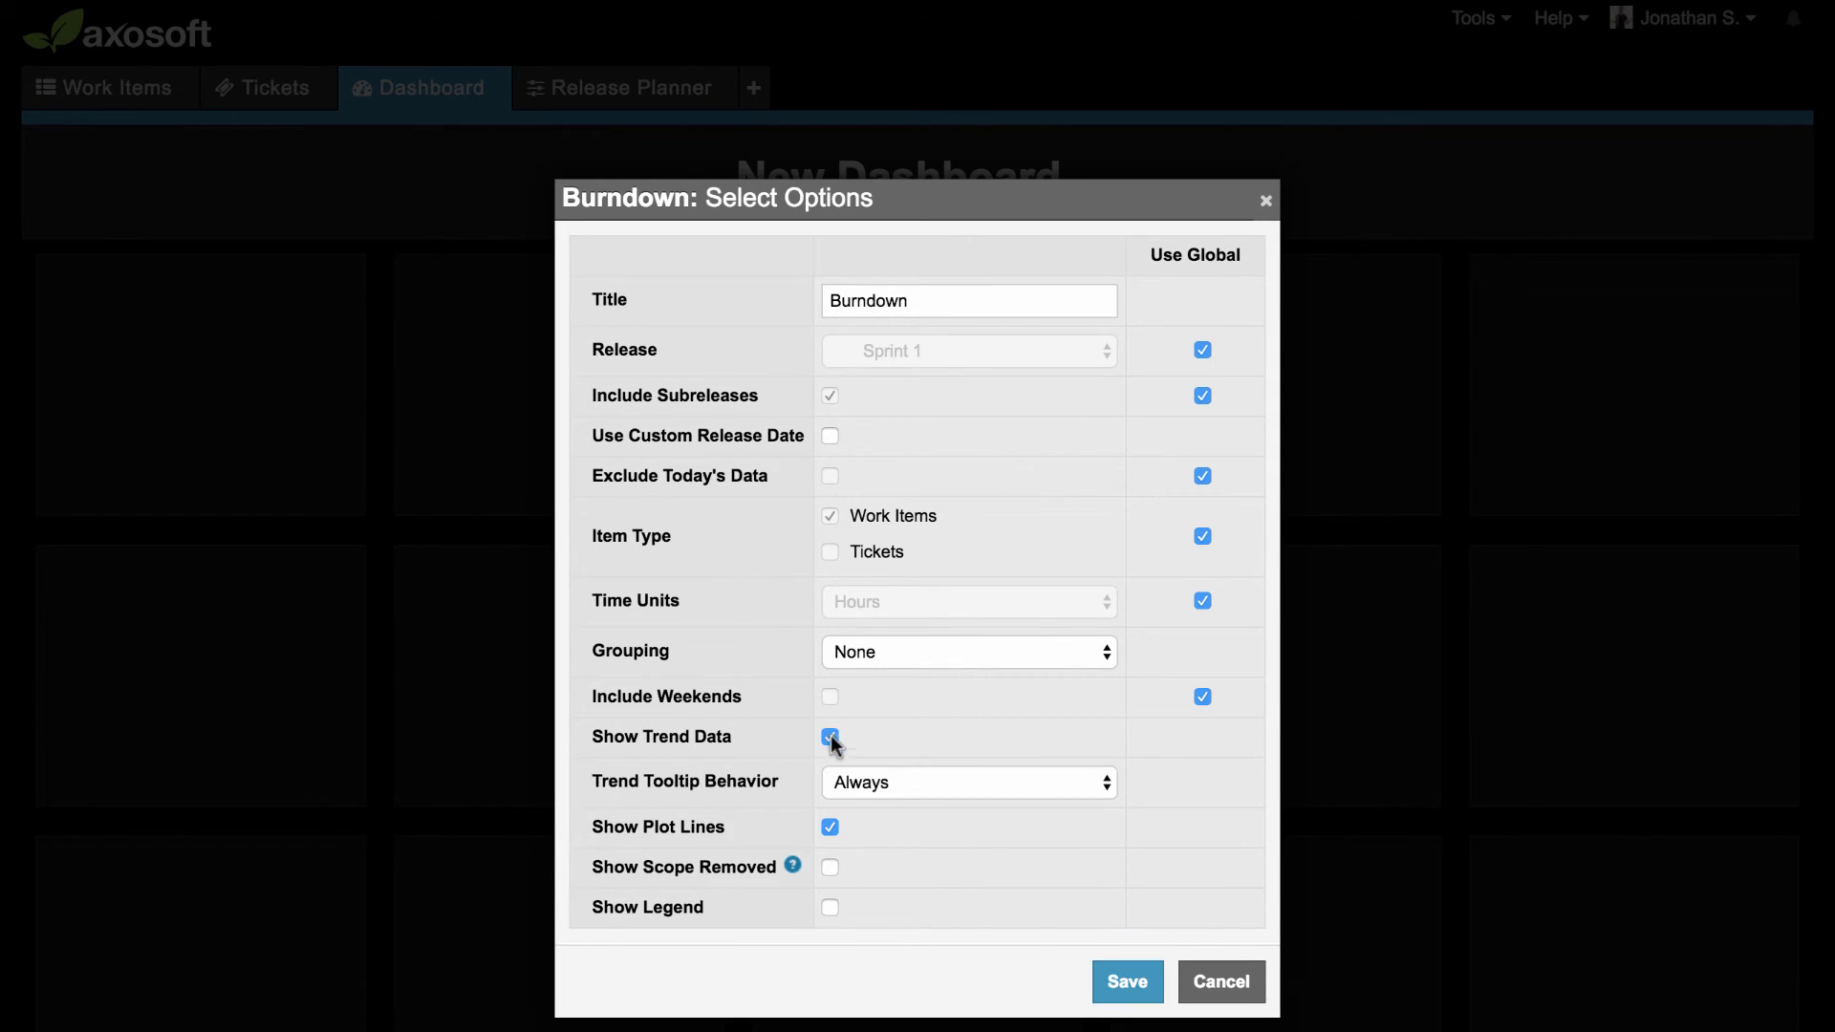
pyautogui.click(1112, 970)
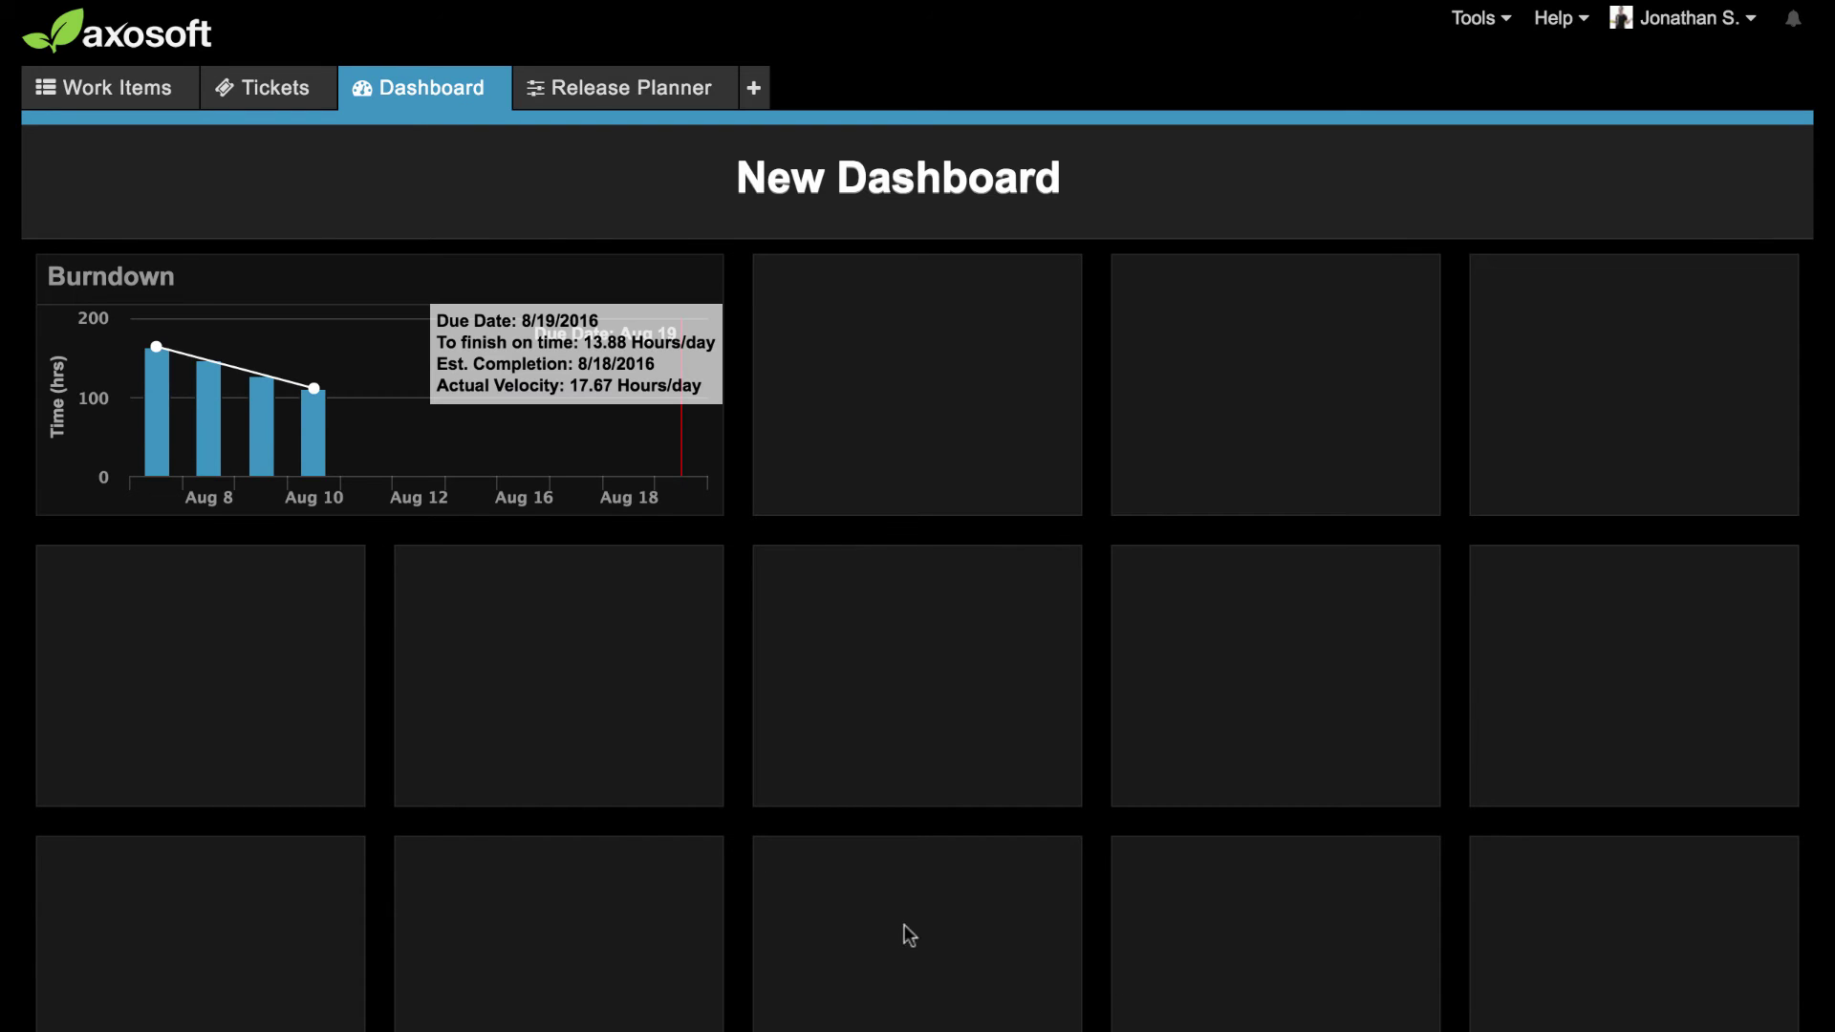
pyautogui.moveTo(392, 515)
pyautogui.moveTo(387, 516); pyautogui.dragTo(403, 690)
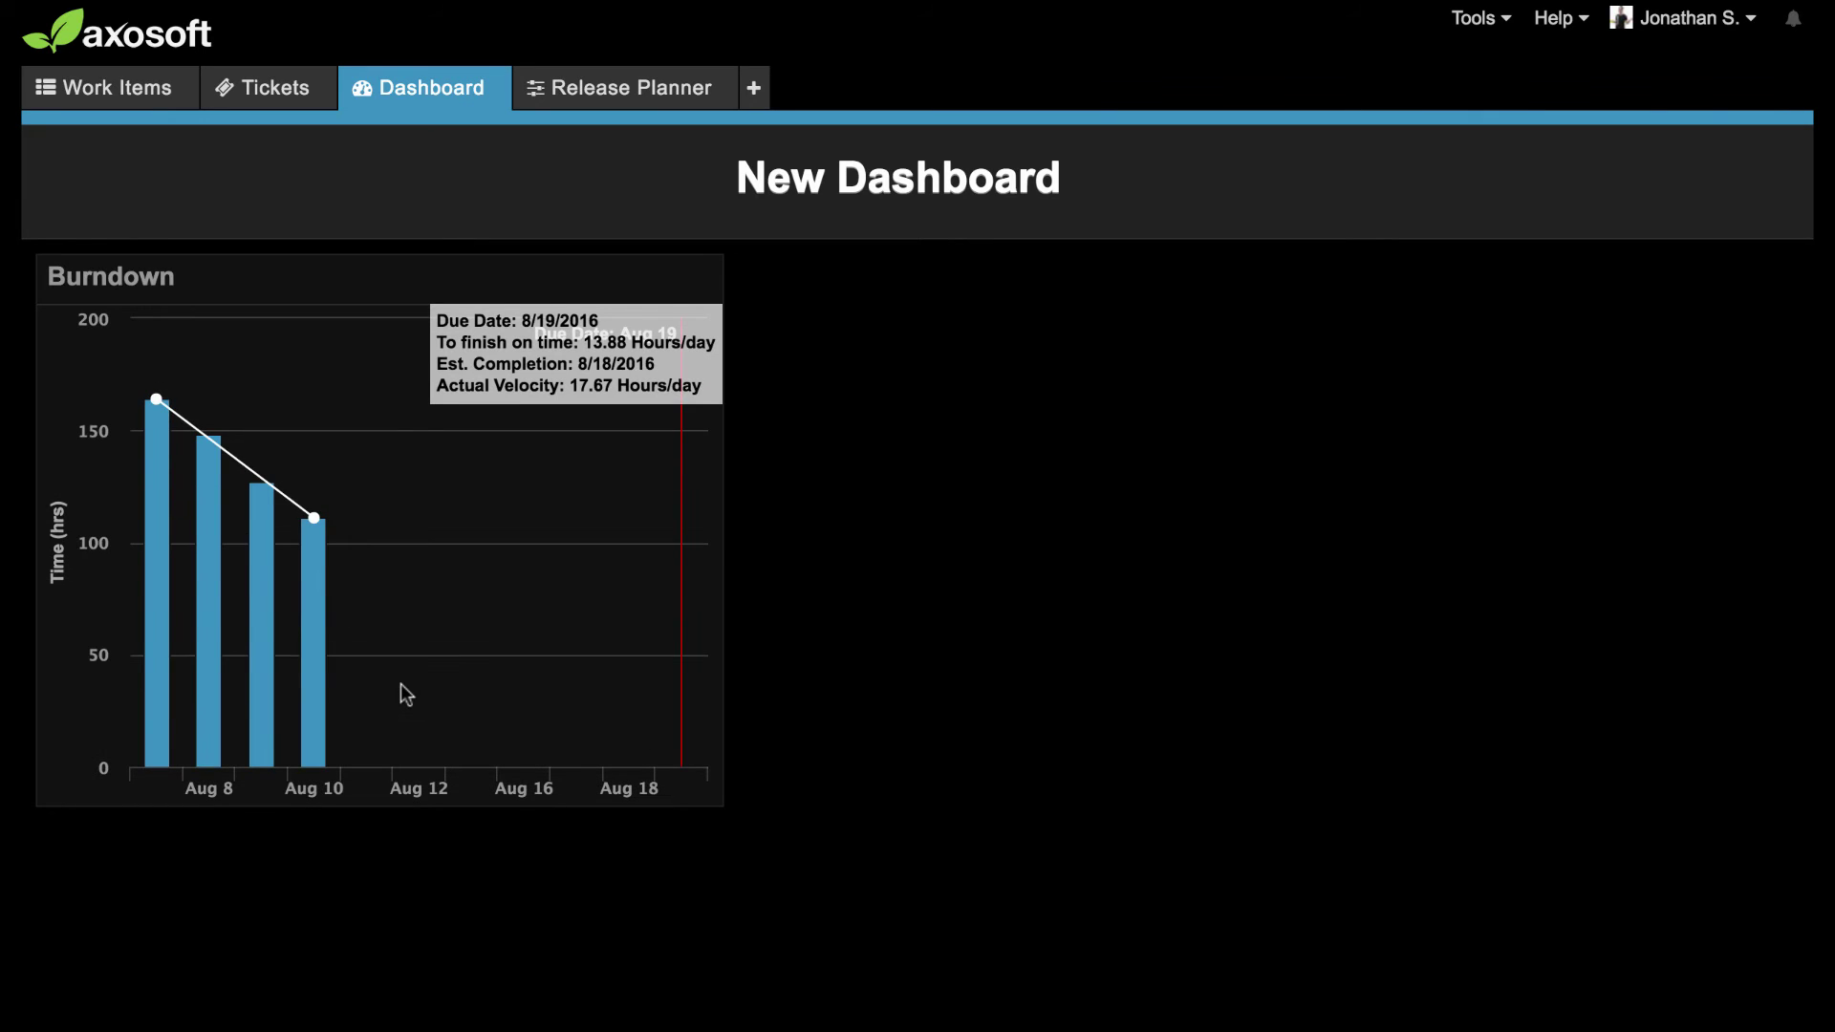
pyautogui.click(77, 204)
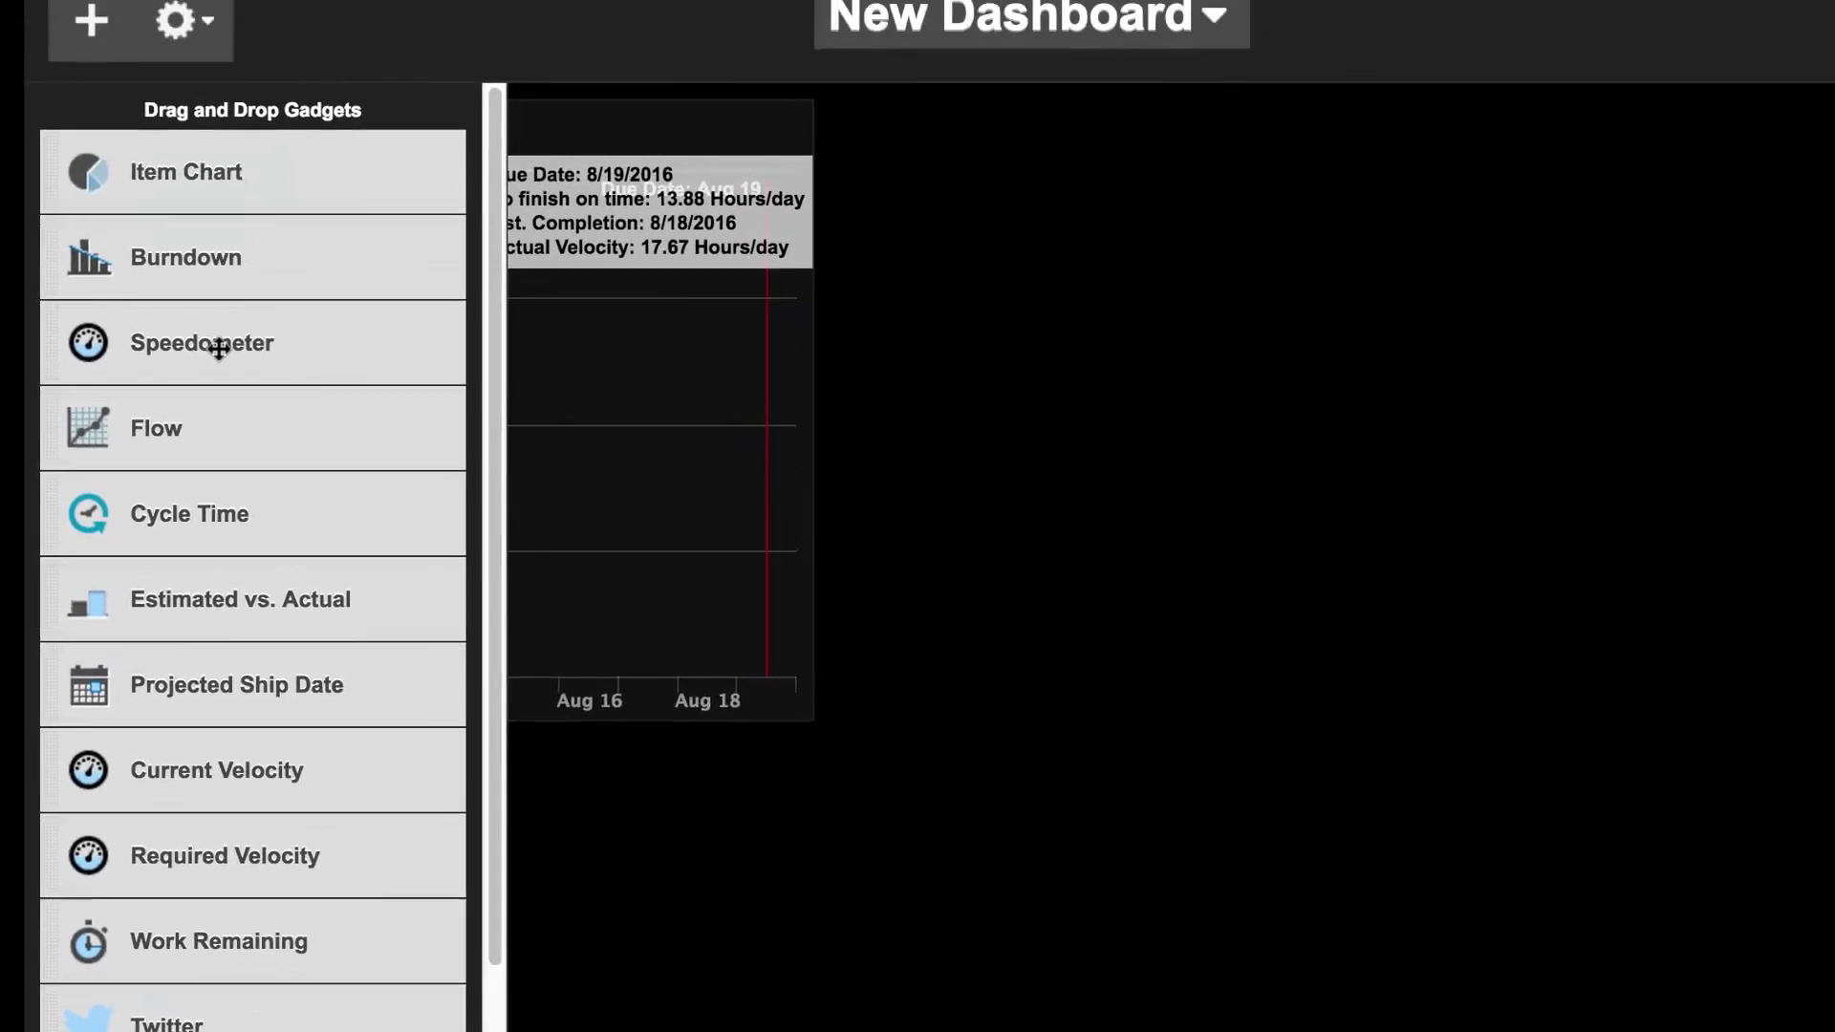
# Step: Add a Speedometer gadget beside the Burndown and extend it to two rows tall
pyautogui.moveTo(219, 347); pyautogui.dragTo(879, 393)
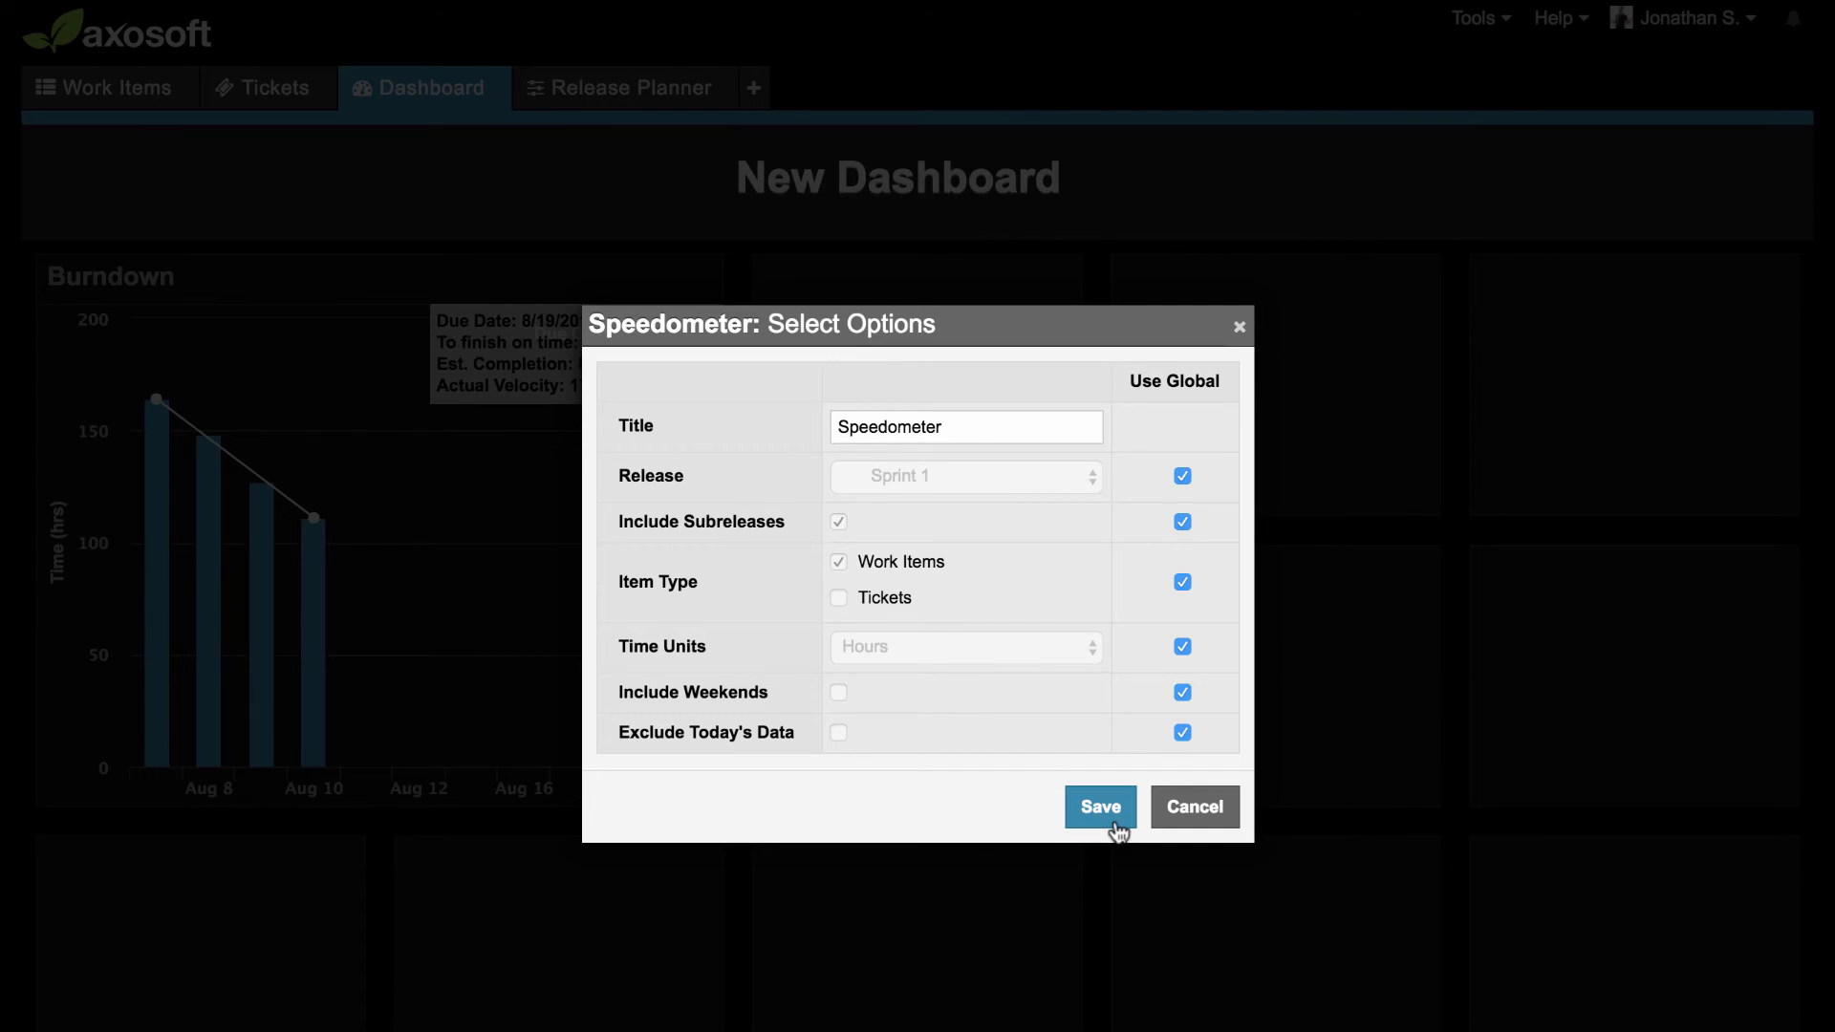
pyautogui.click(1101, 807)
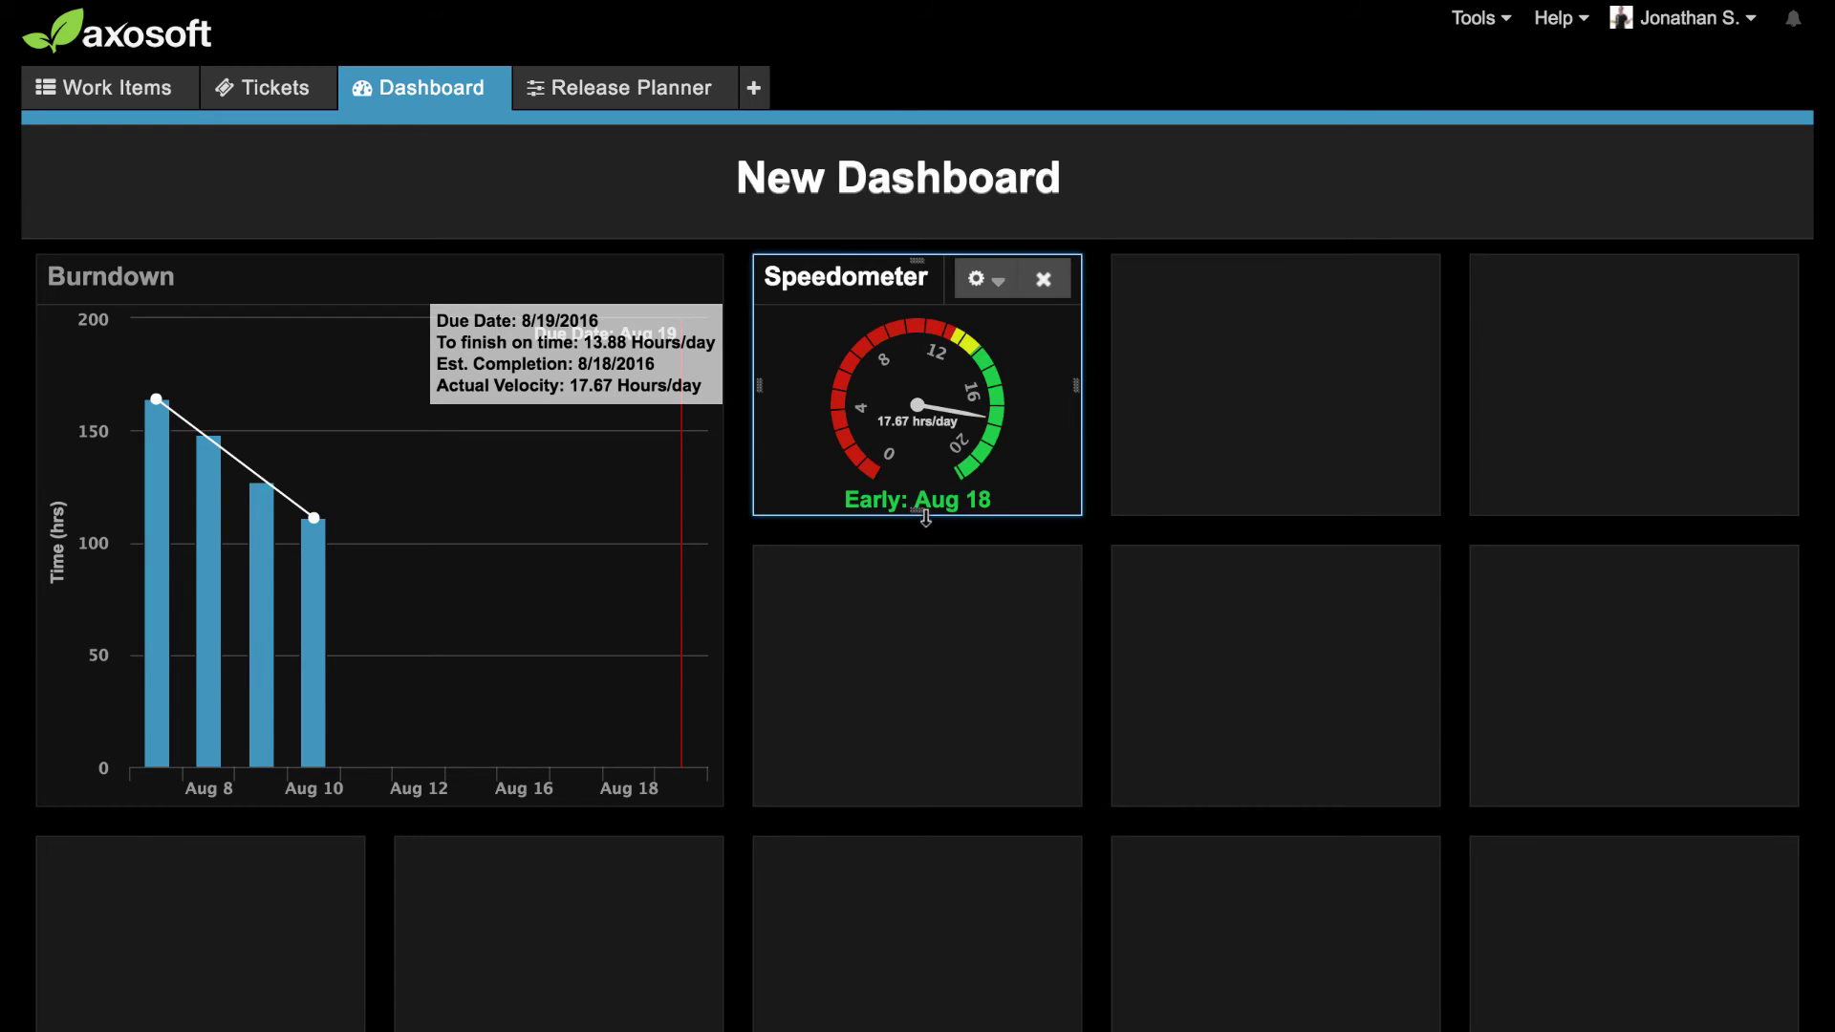
pyautogui.moveTo(921, 536); pyautogui.dragTo(925, 728)
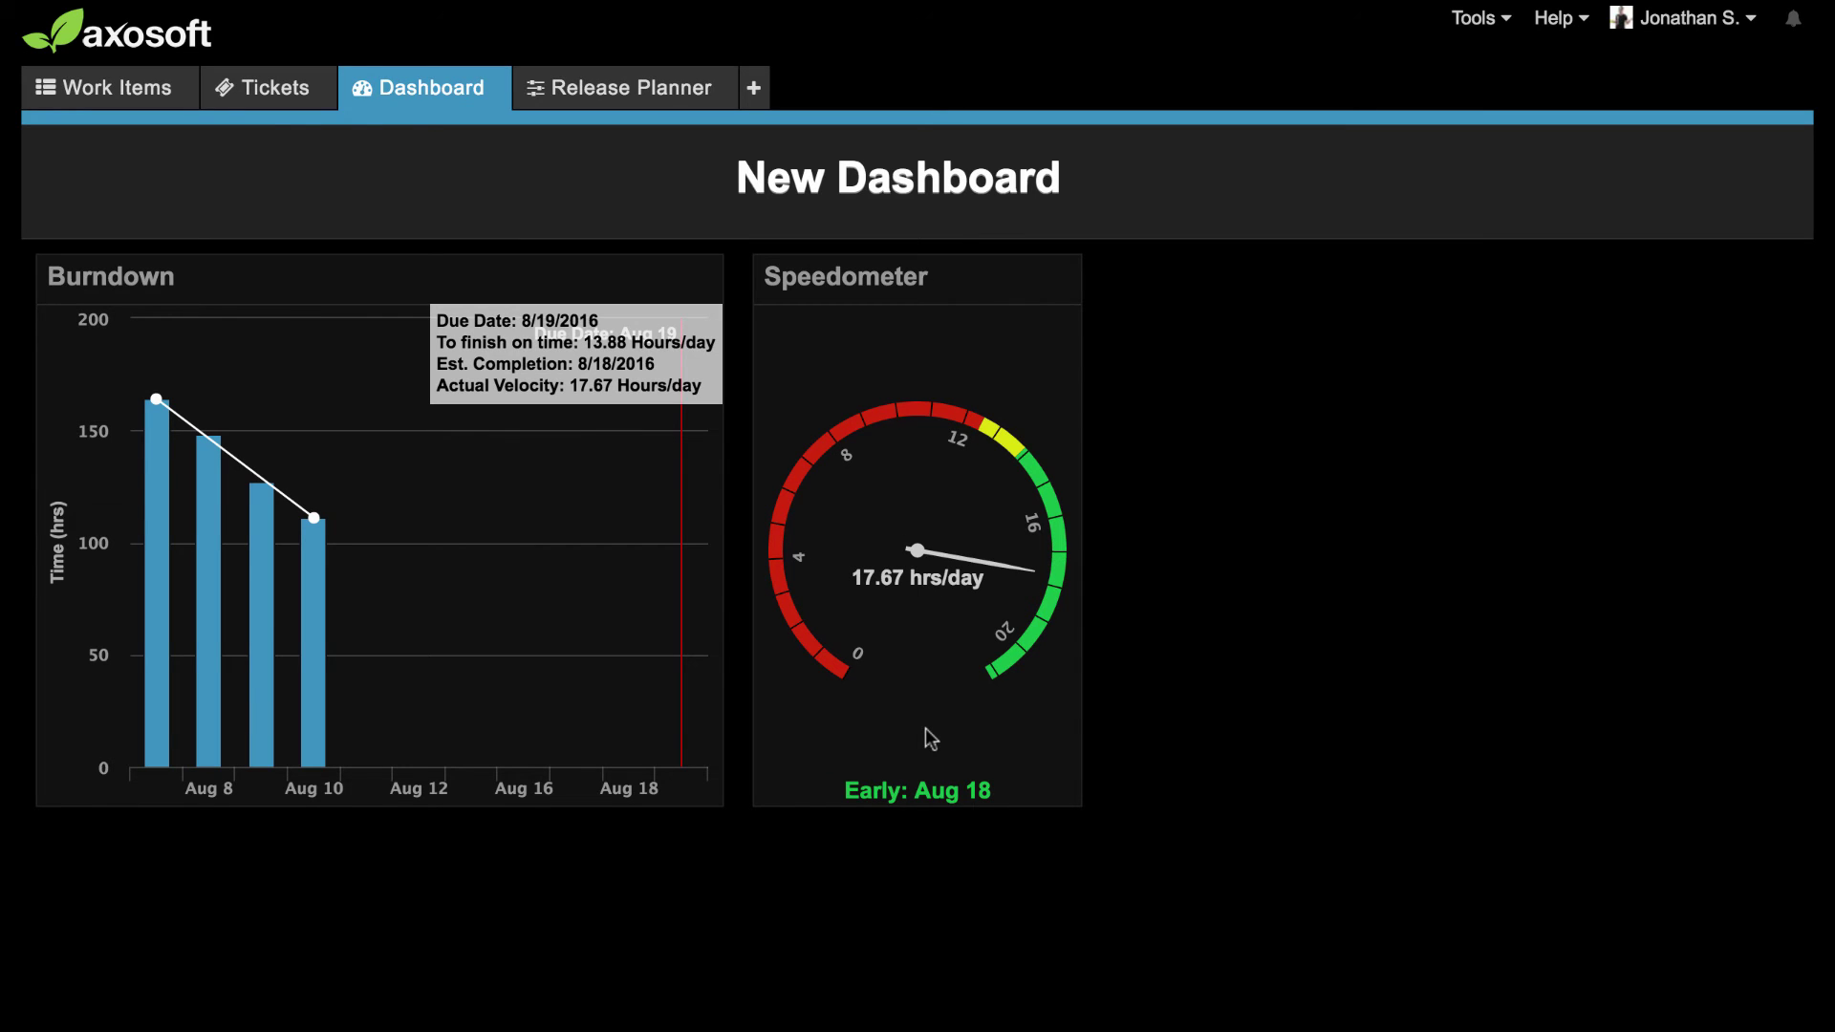
pyautogui.click(81, 184)
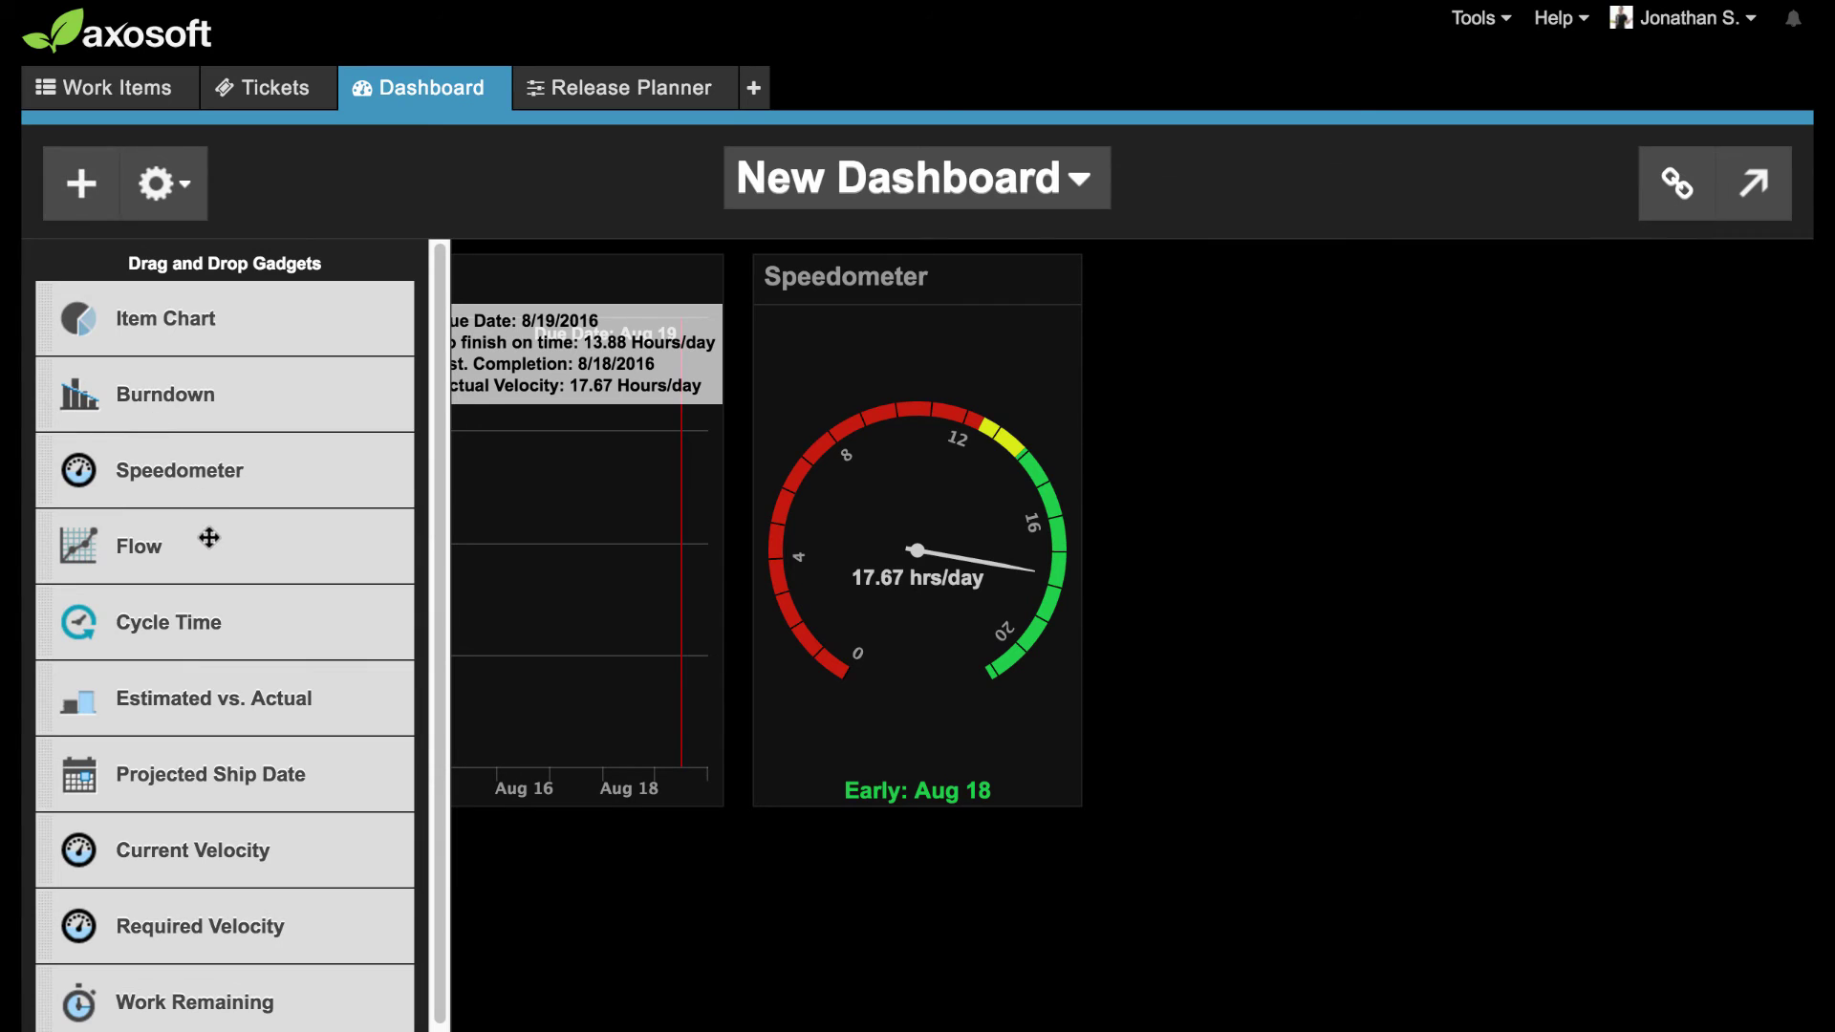
# Step: Add a Flow (Cycle Time) gadget on an empty tile, set to all releases
pyautogui.moveTo(205, 537); pyautogui.dragTo(1357, 392)
pyautogui.click(1182, 416)
pyautogui.click(1049, 414)
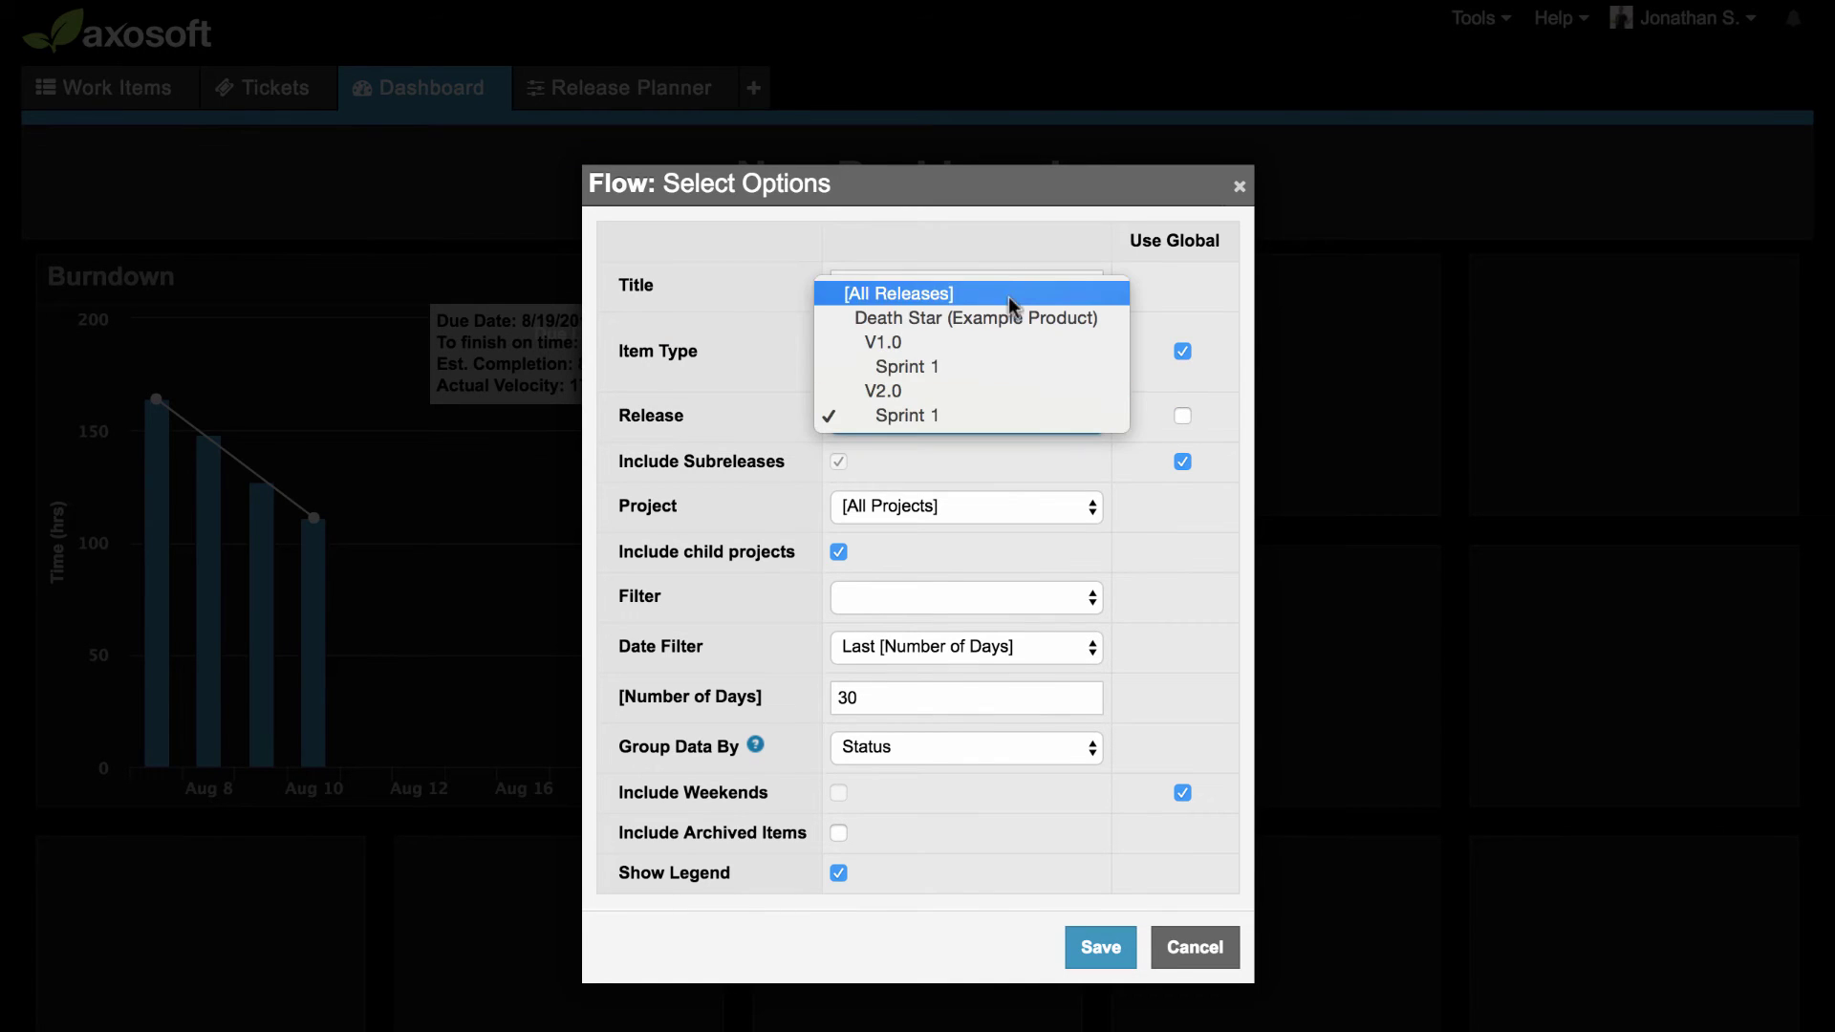
pyautogui.click(966, 295)
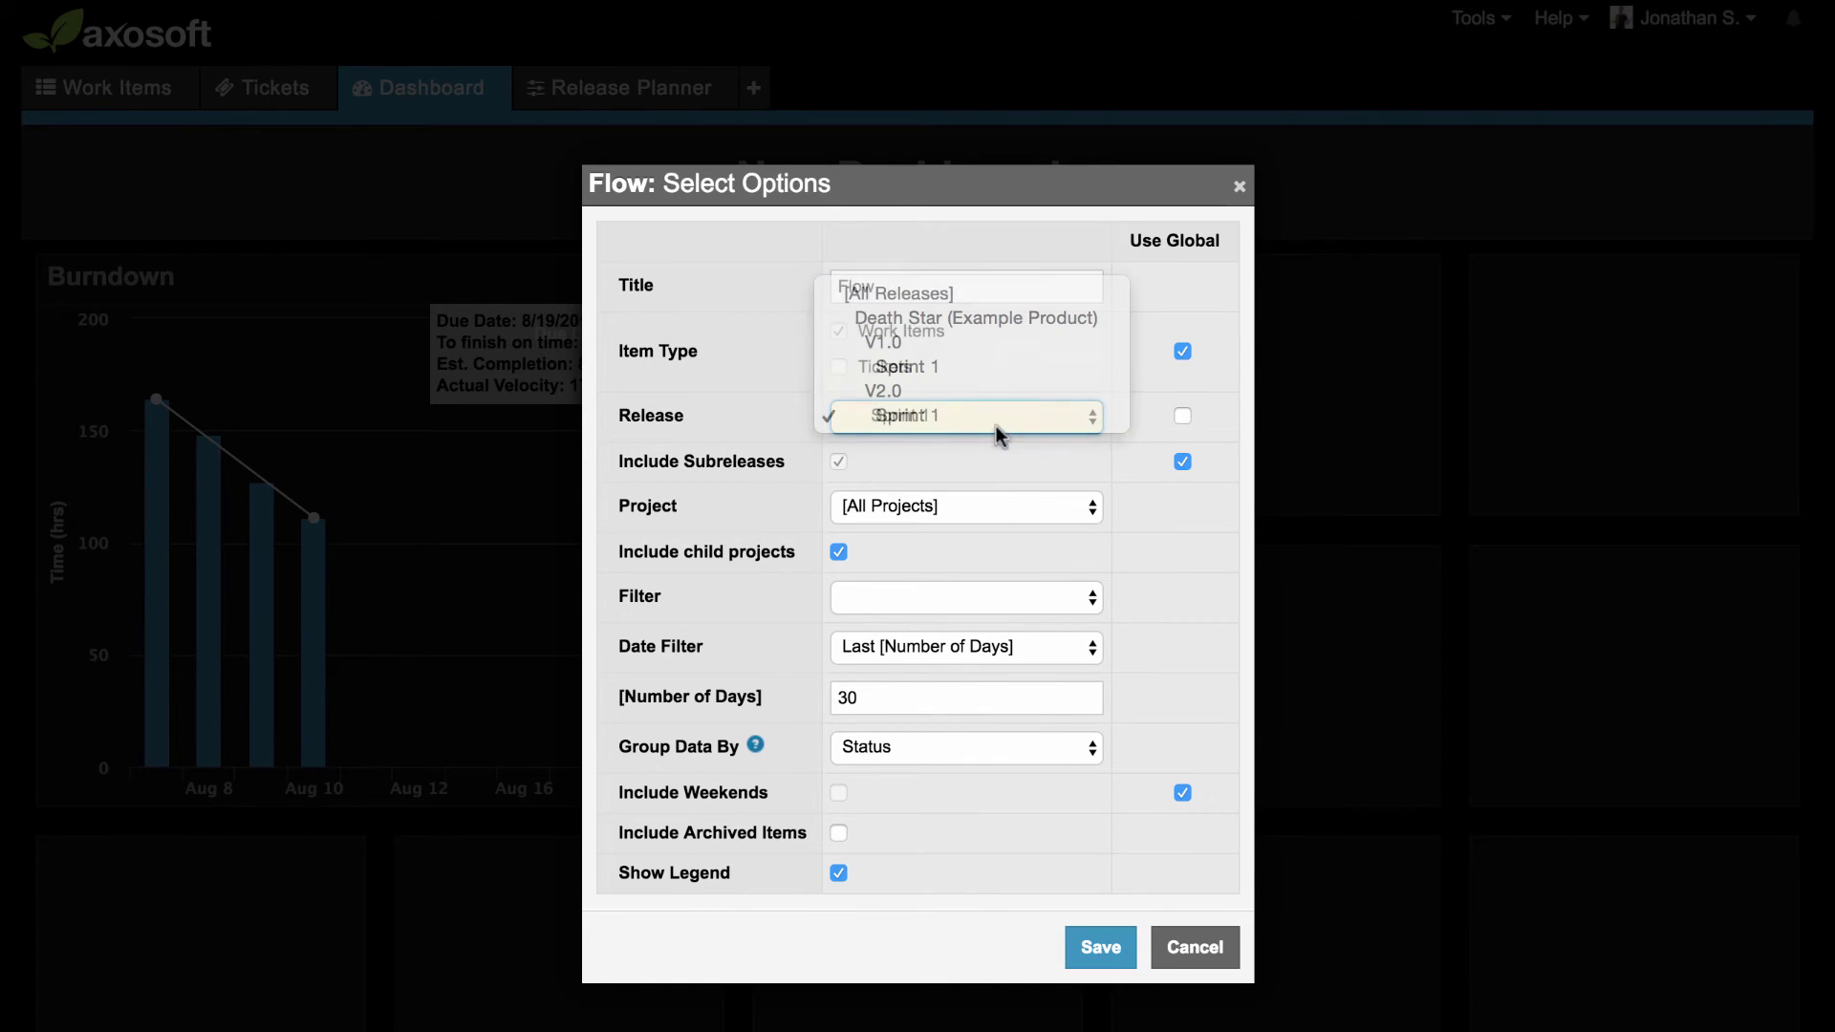
pyautogui.click(1088, 967)
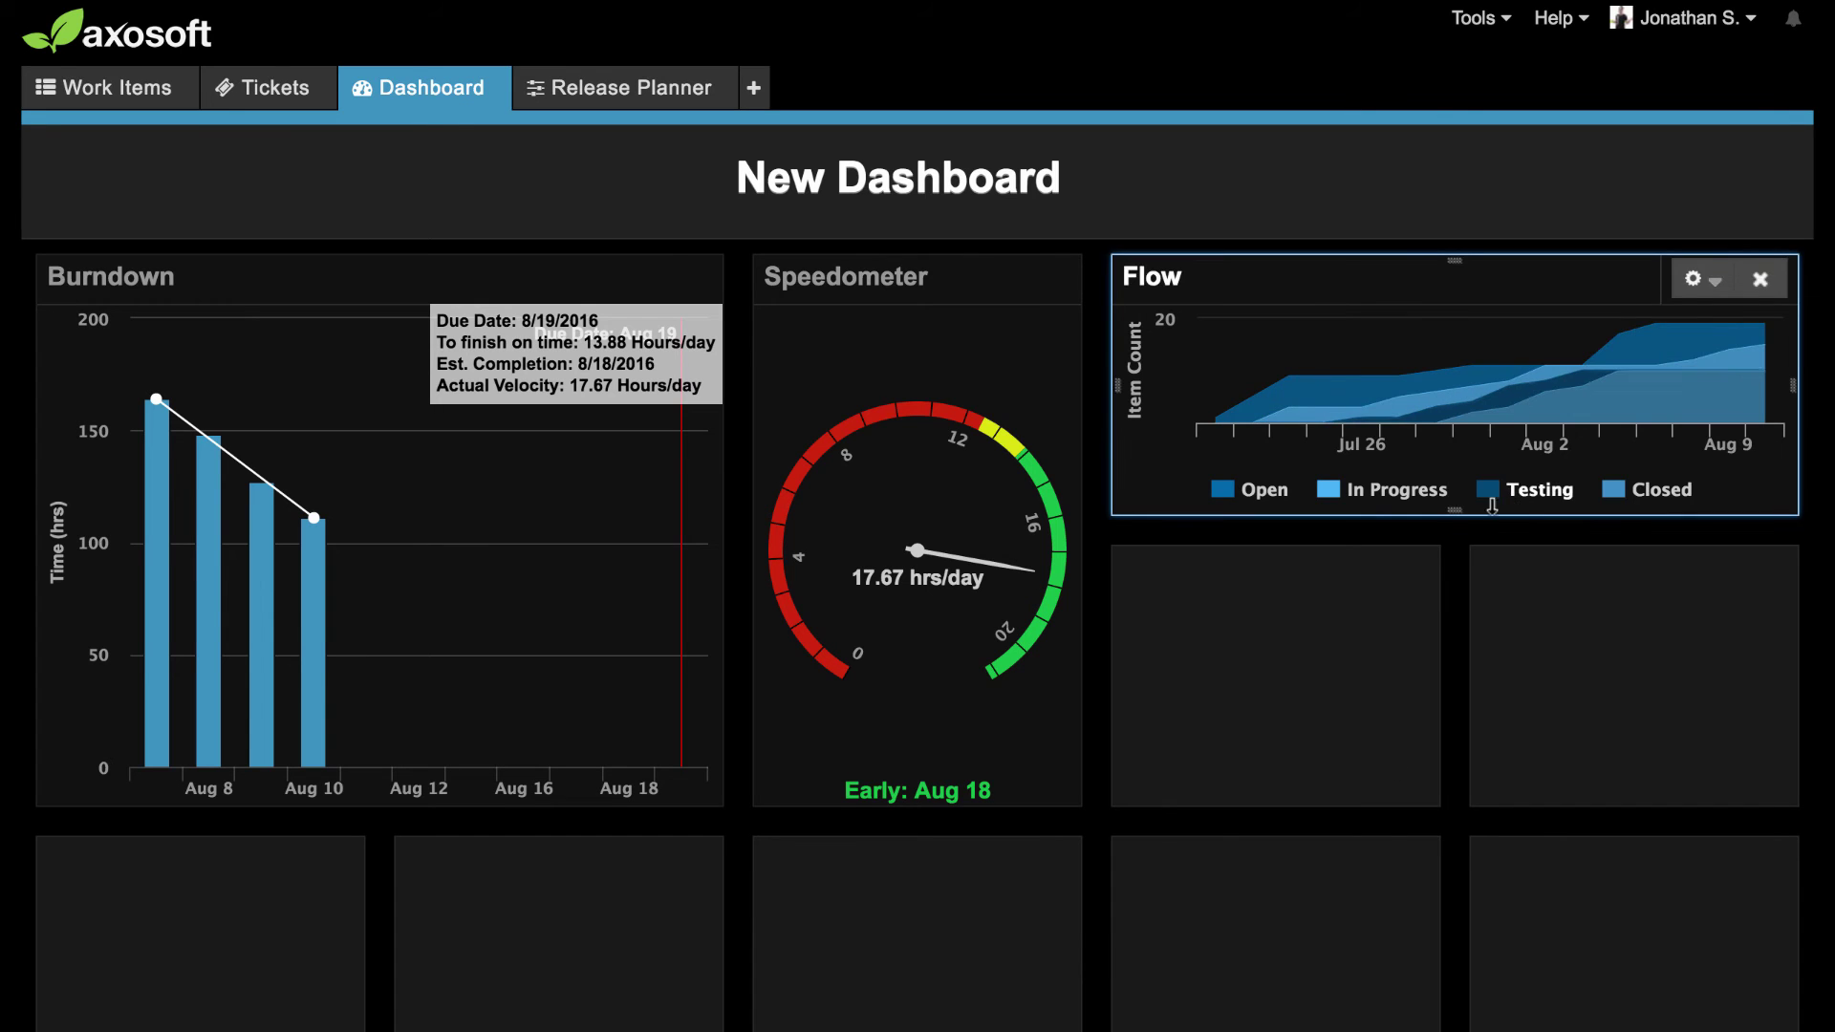
# Step: Enlarge the Cycle Time tile to two rows tall and widen it across the row
pyautogui.moveTo(1454, 515); pyautogui.dragTo(1443, 744)
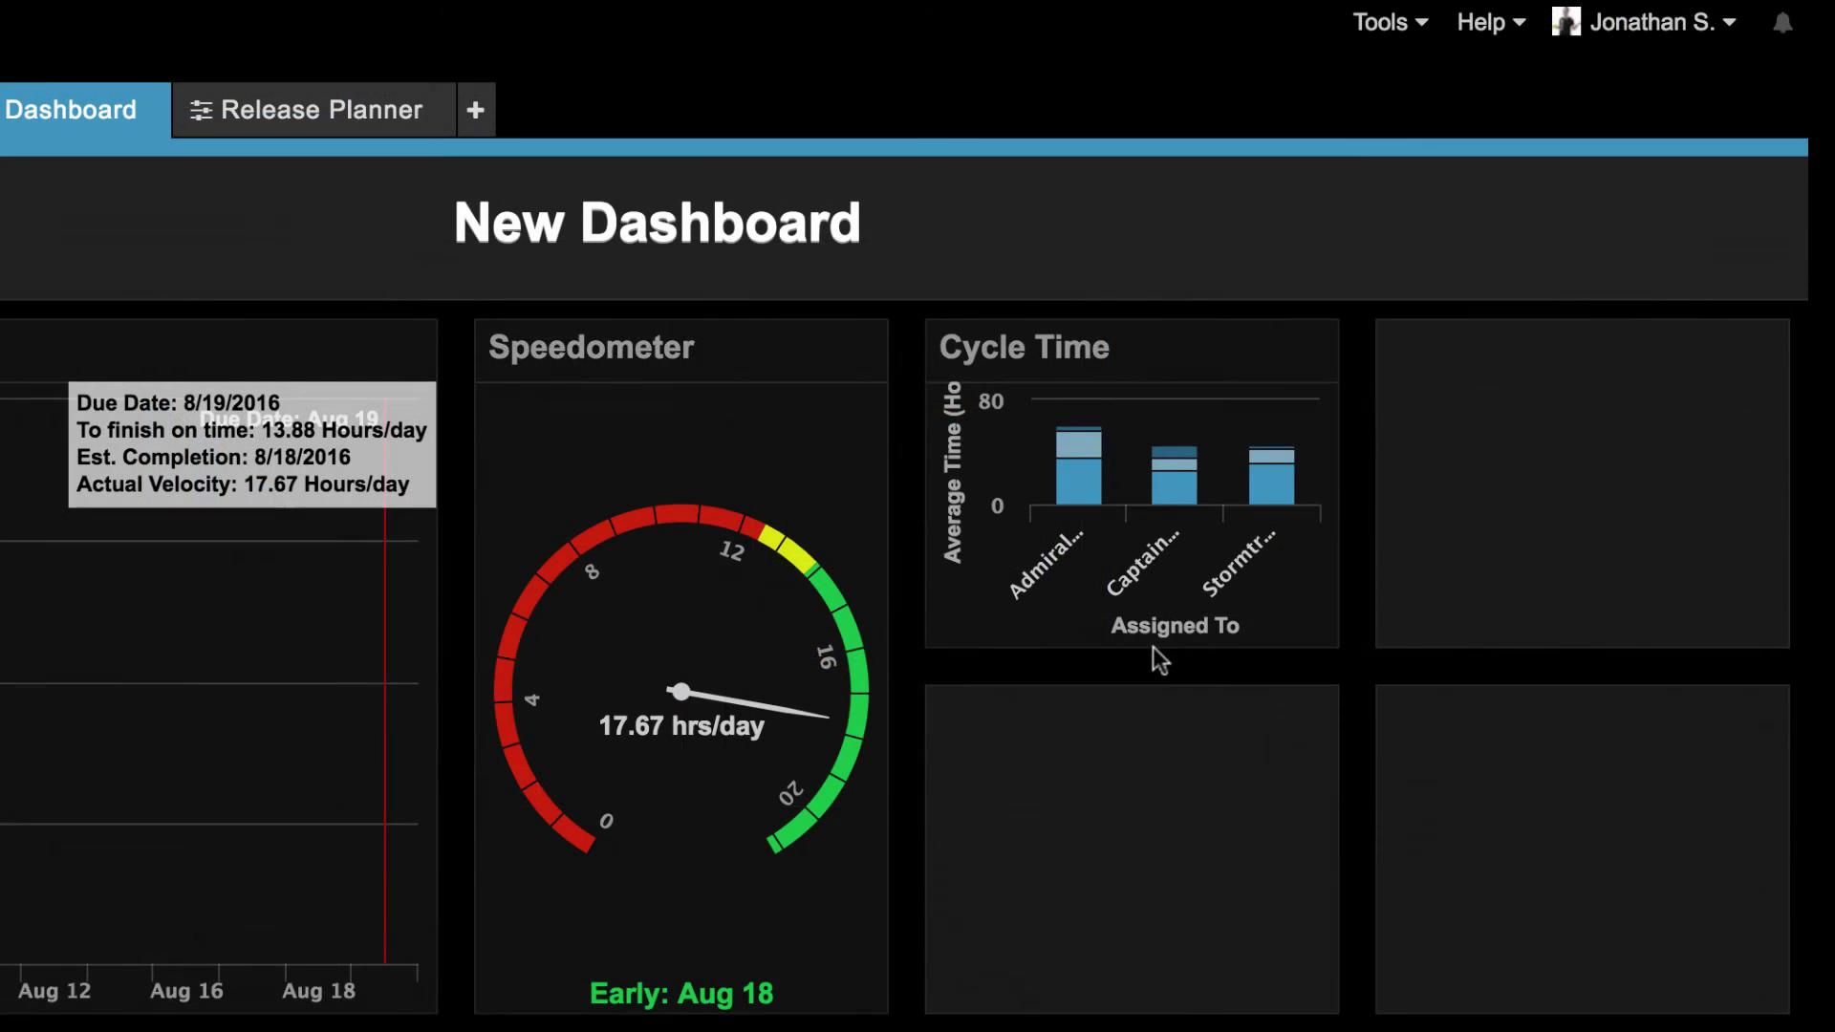
pyautogui.moveTo(1142, 652); pyautogui.dragTo(1161, 865)
pyautogui.moveTo(1335, 655); pyautogui.dragTo(1596, 654)
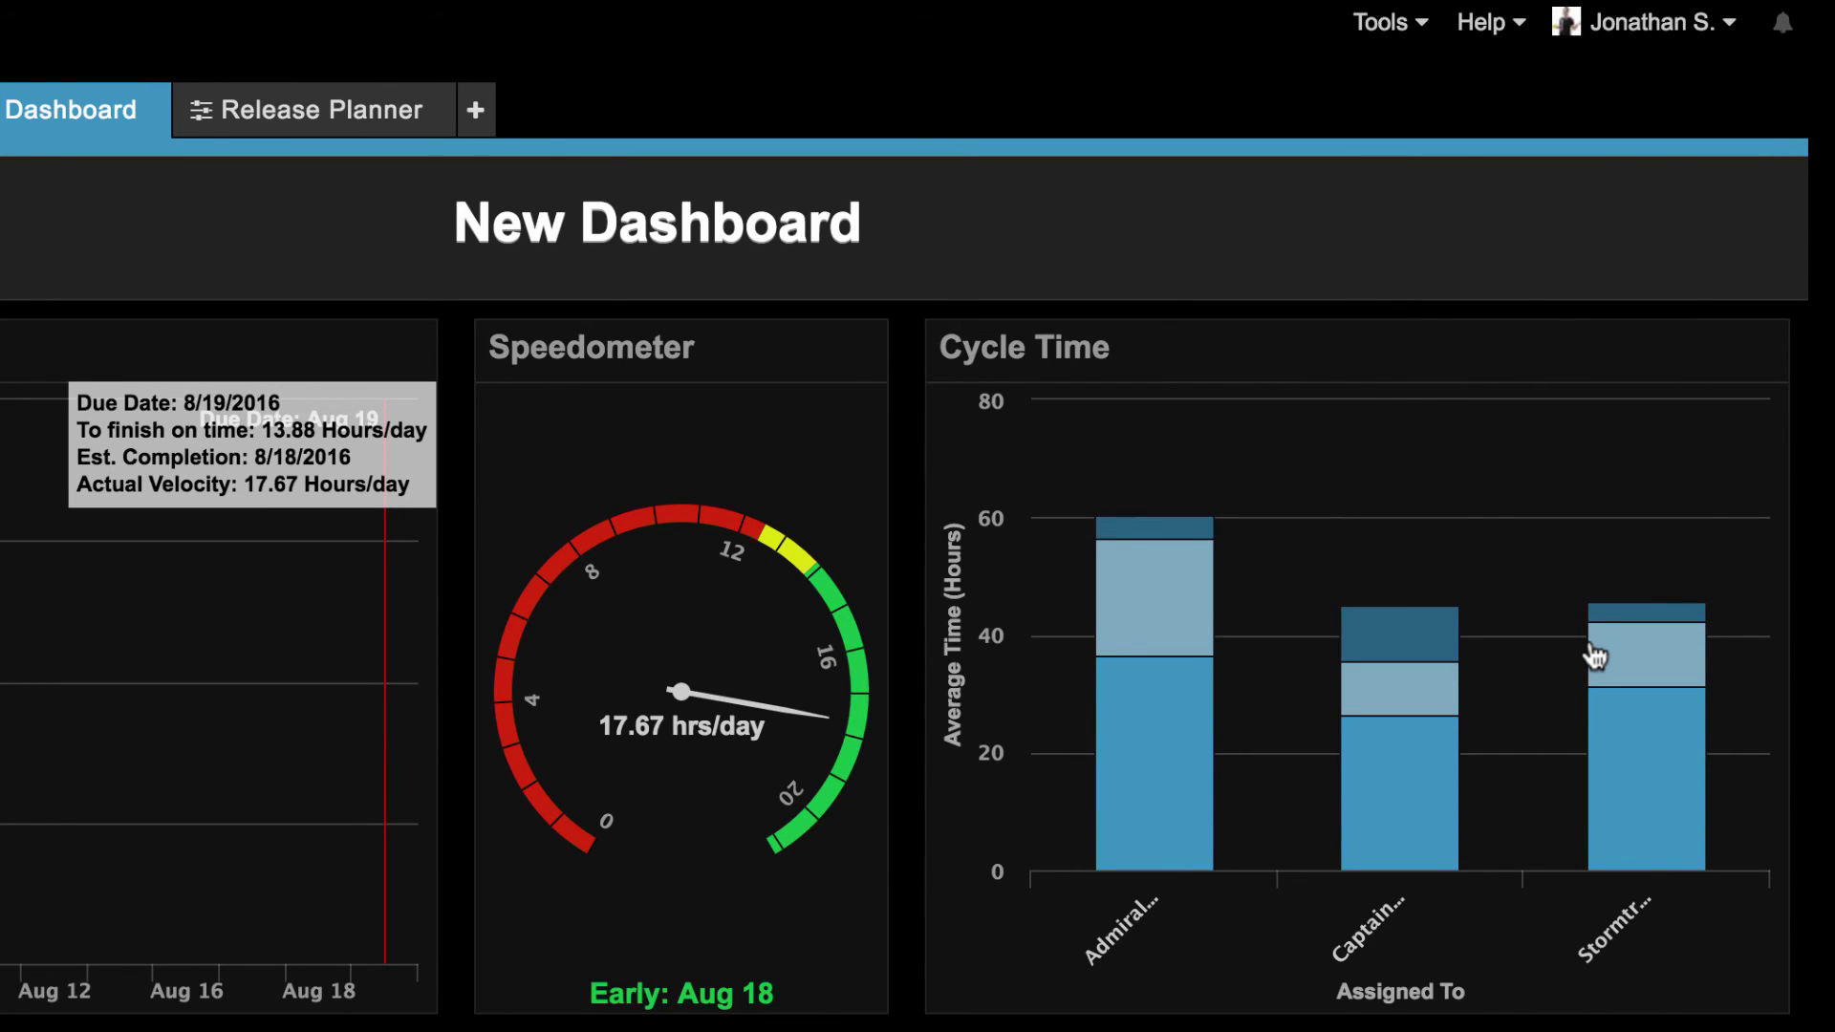
pyautogui.moveTo(1627, 659)
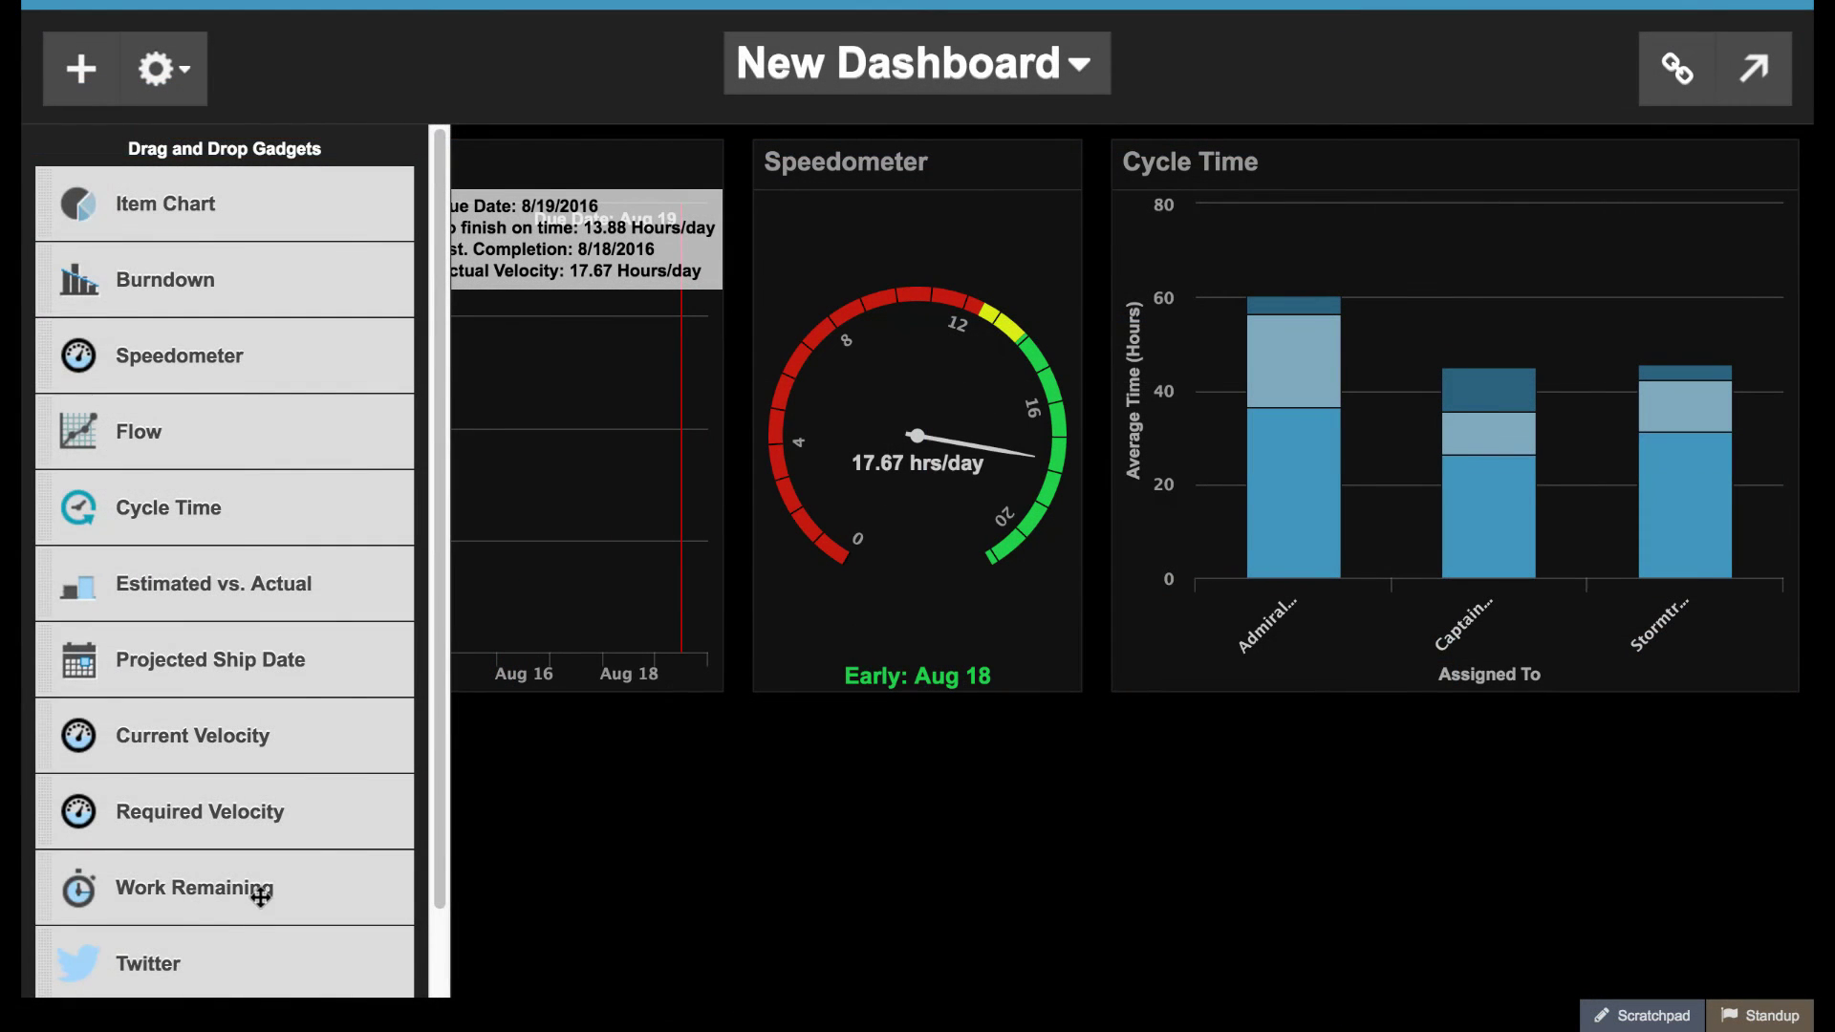
# Step: Add a Work Remaining tile (111 hours) and a widened Estimated vs. Actual chart
pyautogui.moveTo(254, 889); pyautogui.dragTo(885, 862)
pyautogui.click(1094, 694)
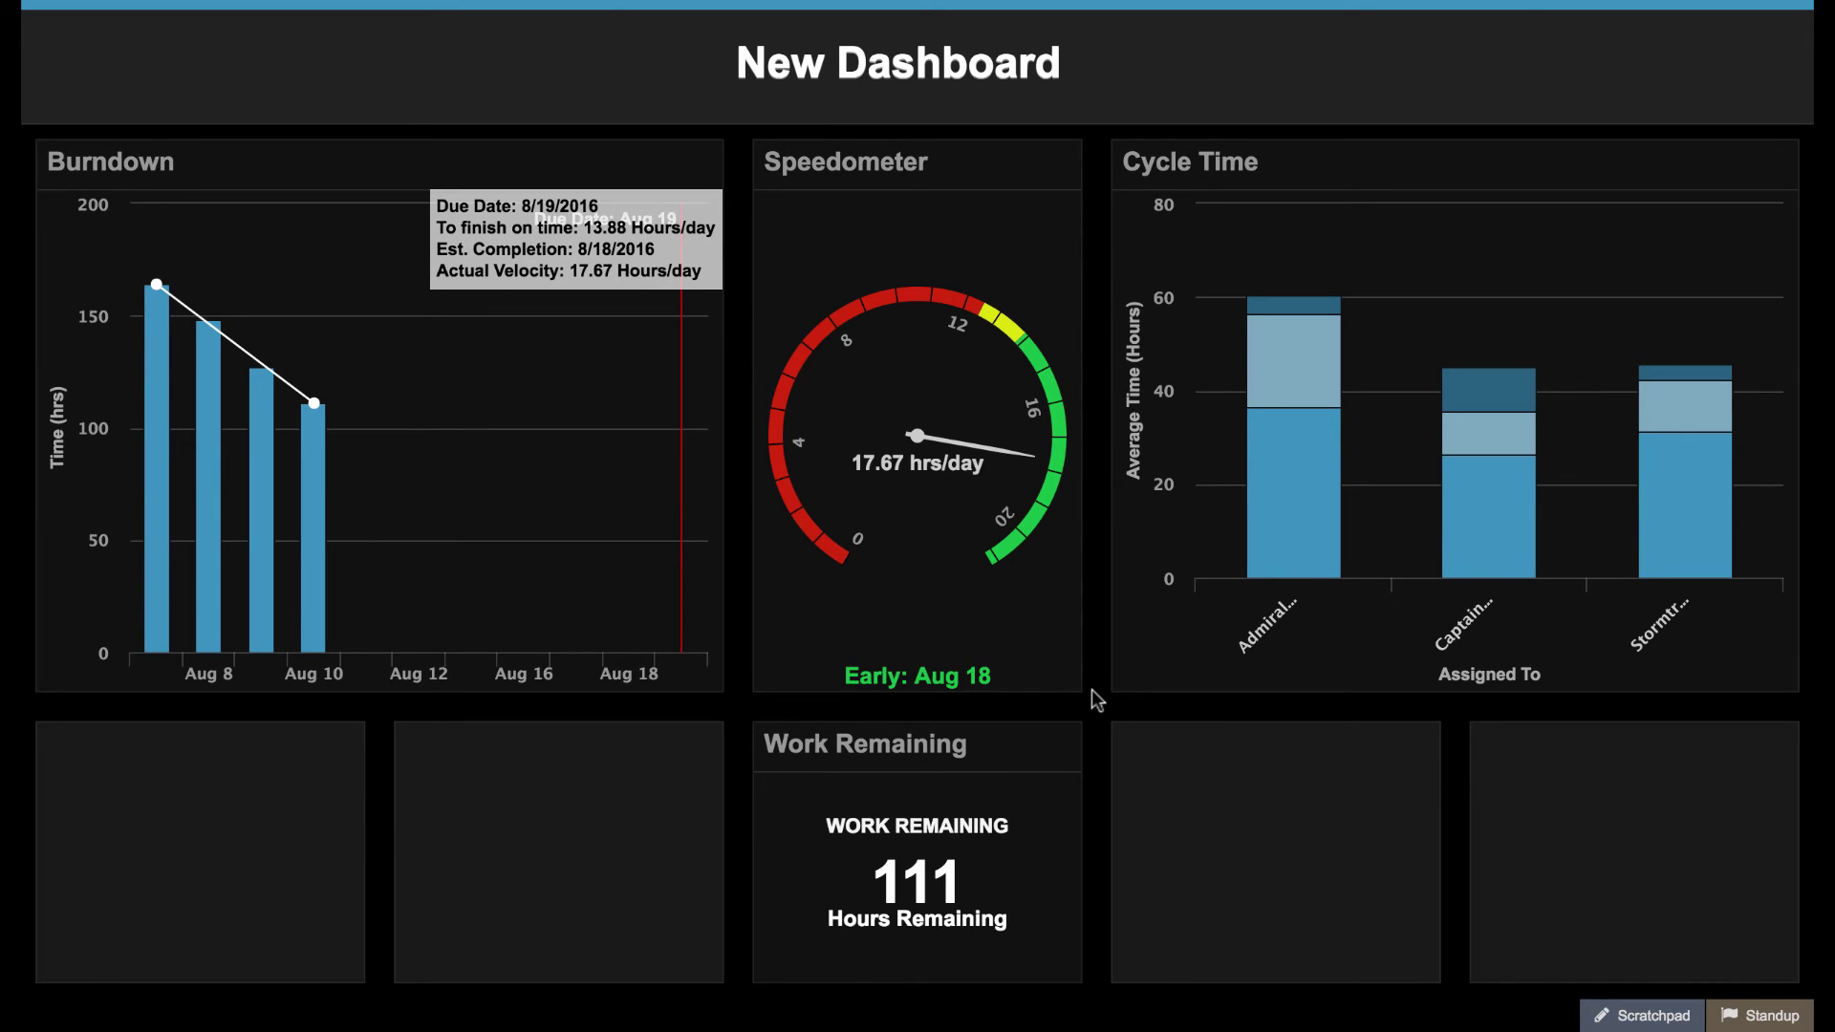
pyautogui.click(84, 86)
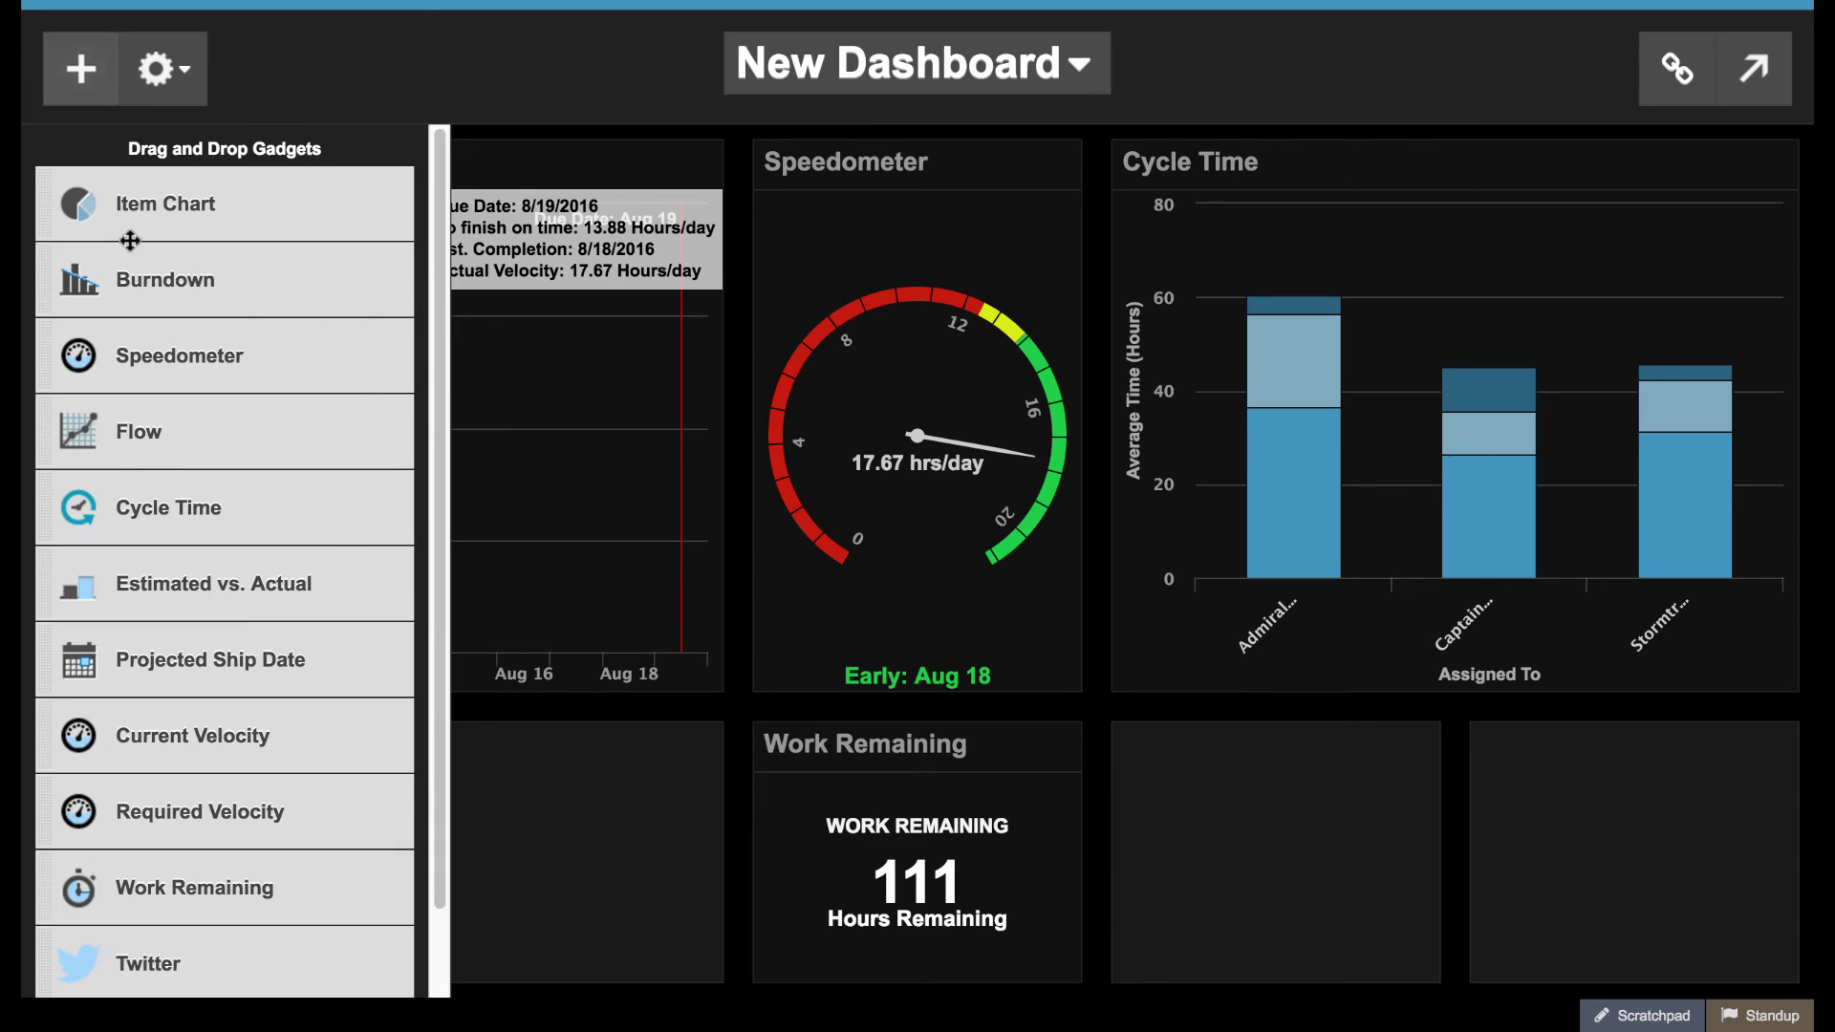
pyautogui.scroll(-1, 133, 243)
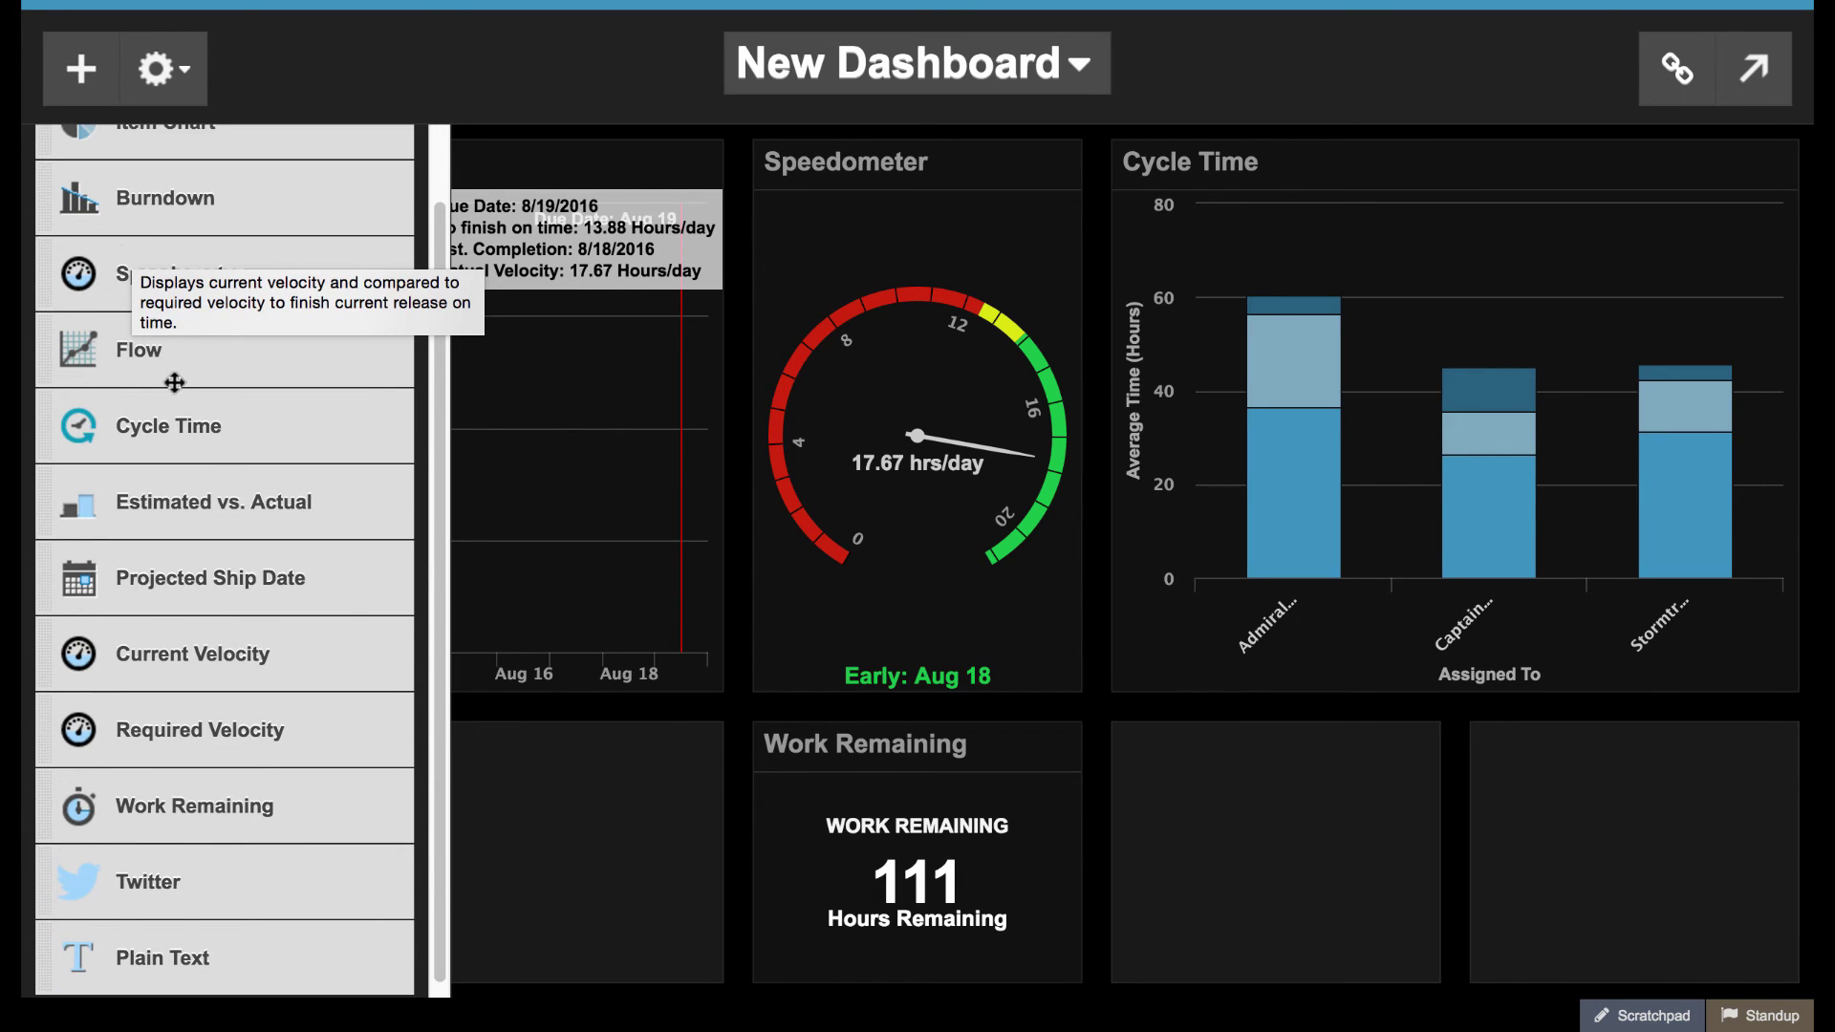
pyautogui.moveTo(258, 496); pyautogui.dragTo(1383, 834)
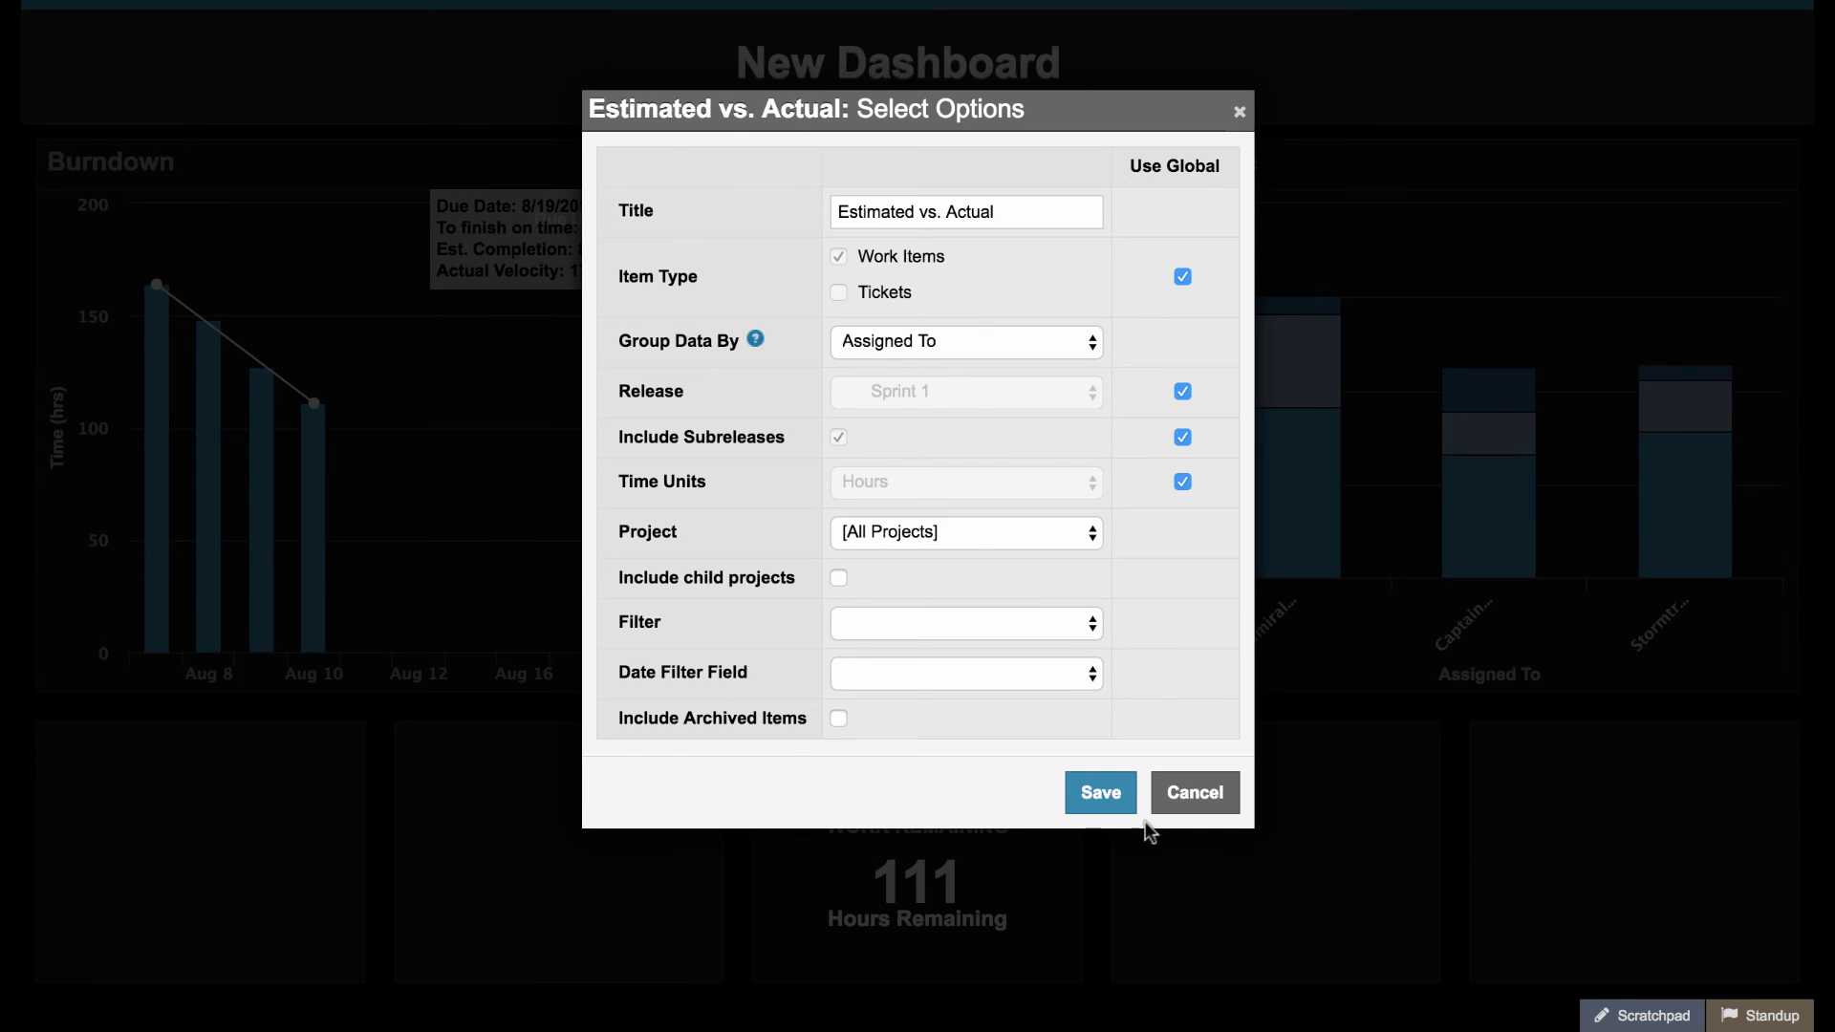
pyautogui.click(1109, 795)
pyautogui.moveTo(1429, 853); pyautogui.dragTo(1729, 835)
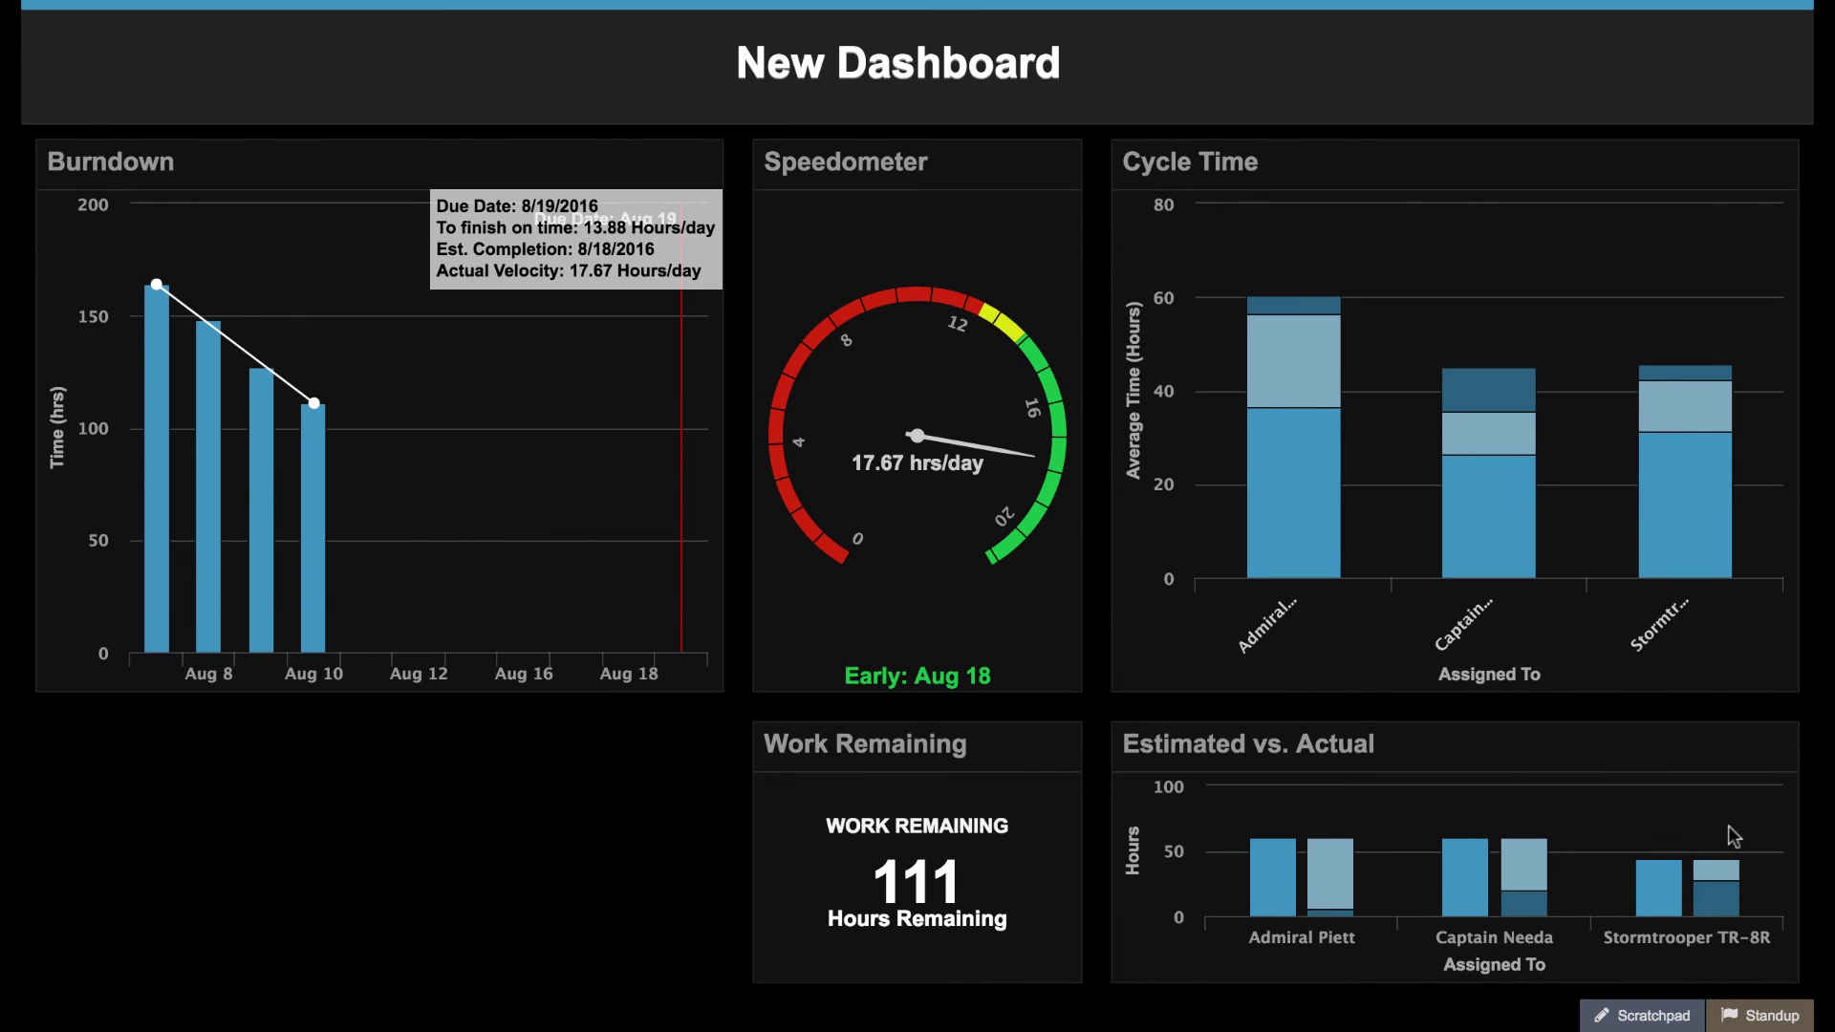
# Step: Add an Item Chart gadget and retitle it 'Workload by user'
pyautogui.click(81, 68)
pyautogui.moveTo(164, 197); pyautogui.dragTo(1302, 272)
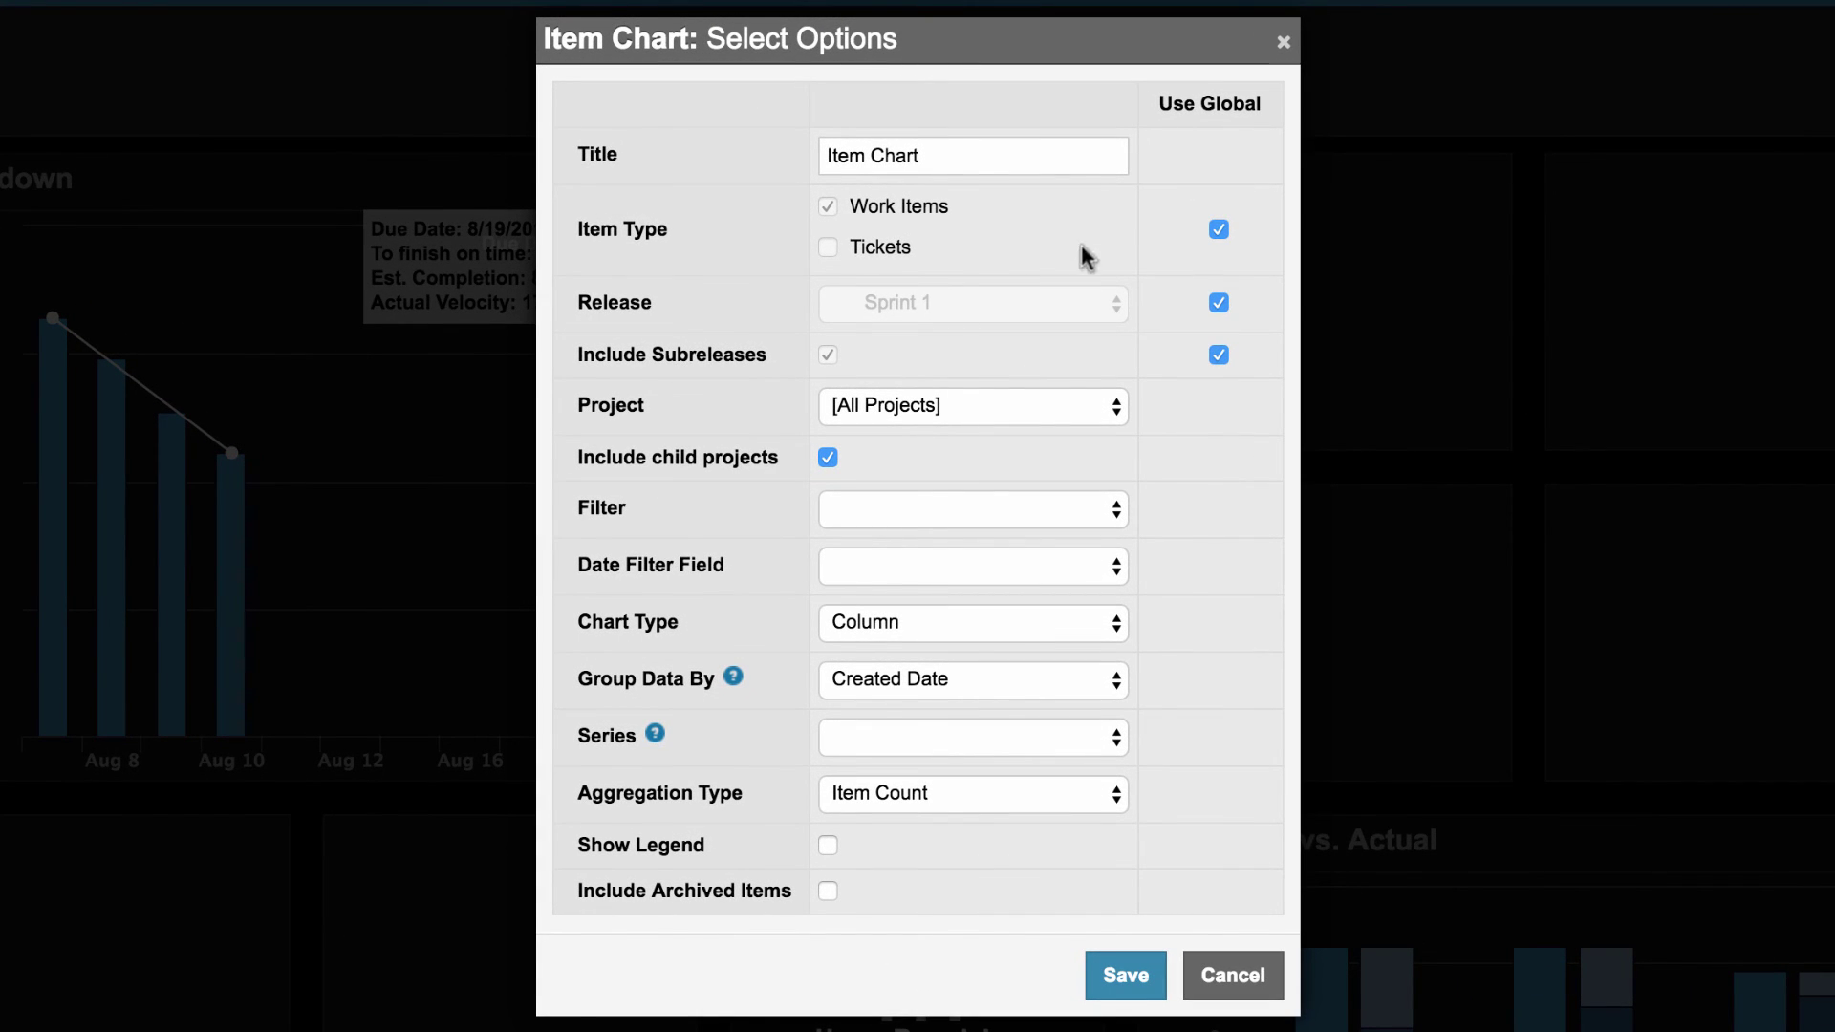
pyautogui.moveTo(923, 153); pyautogui.dragTo(826, 125)
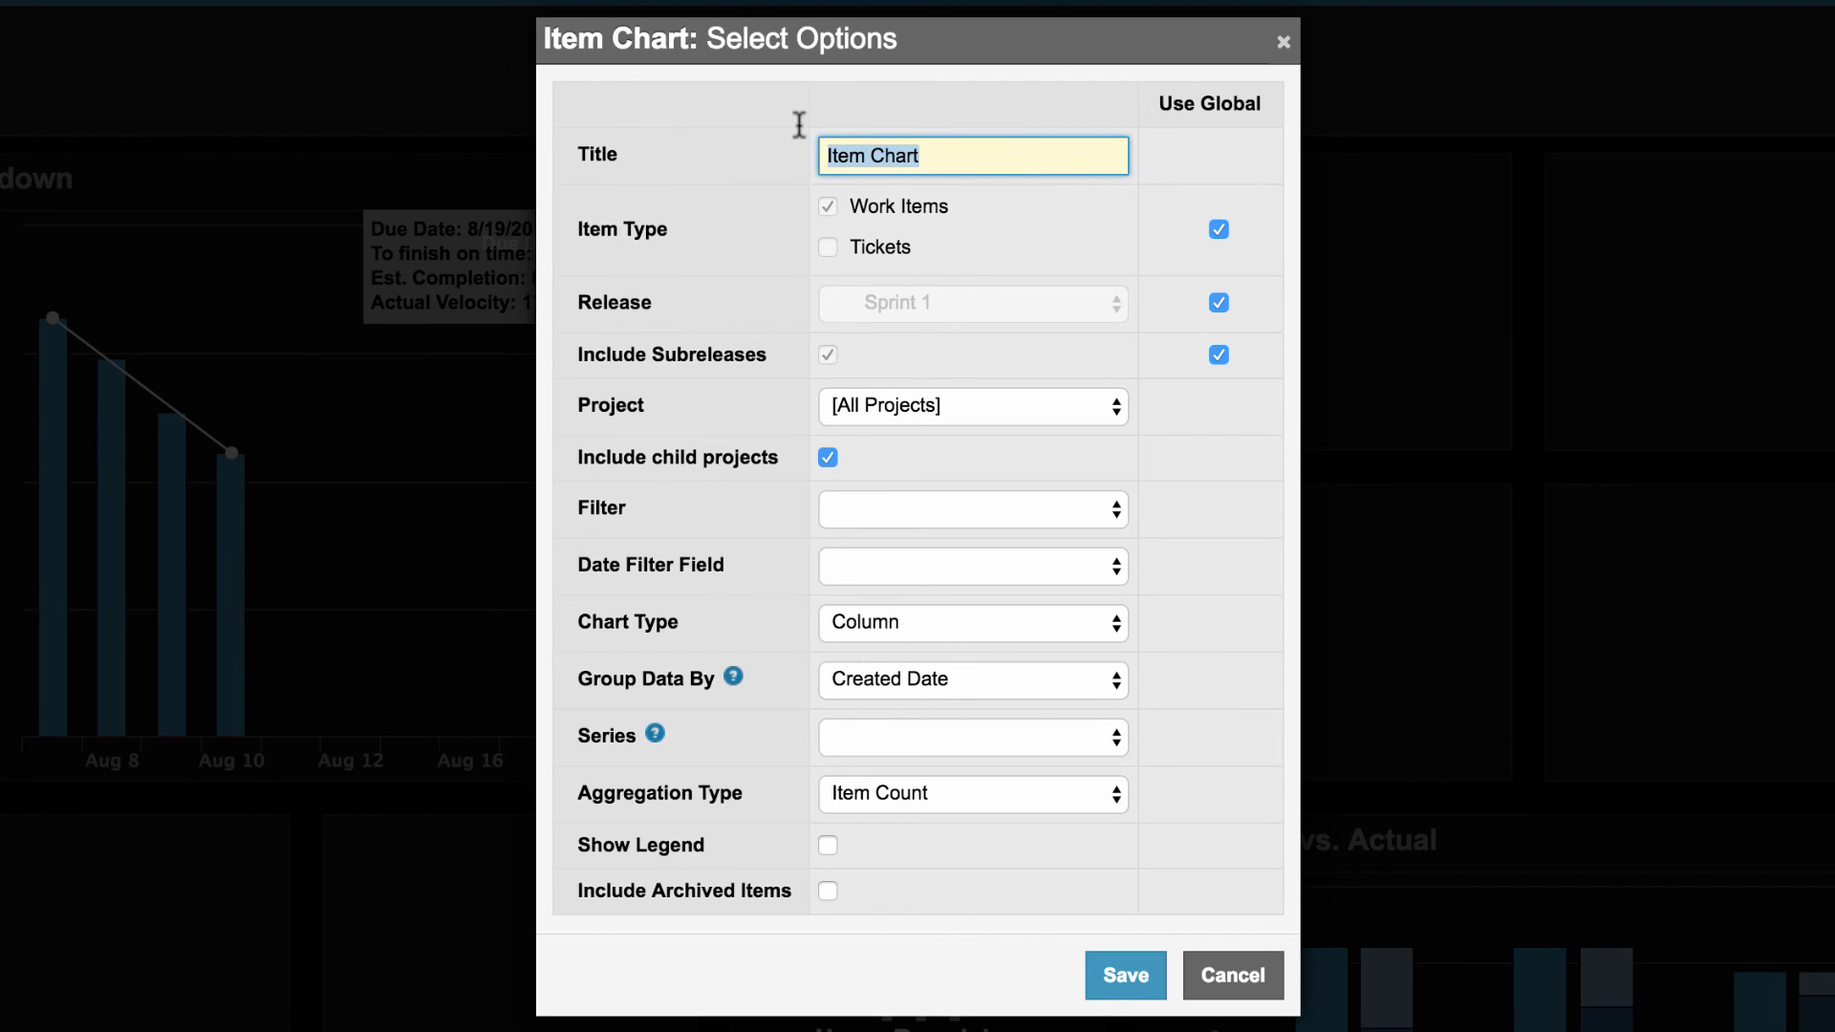
pyautogui.write('Workload b')
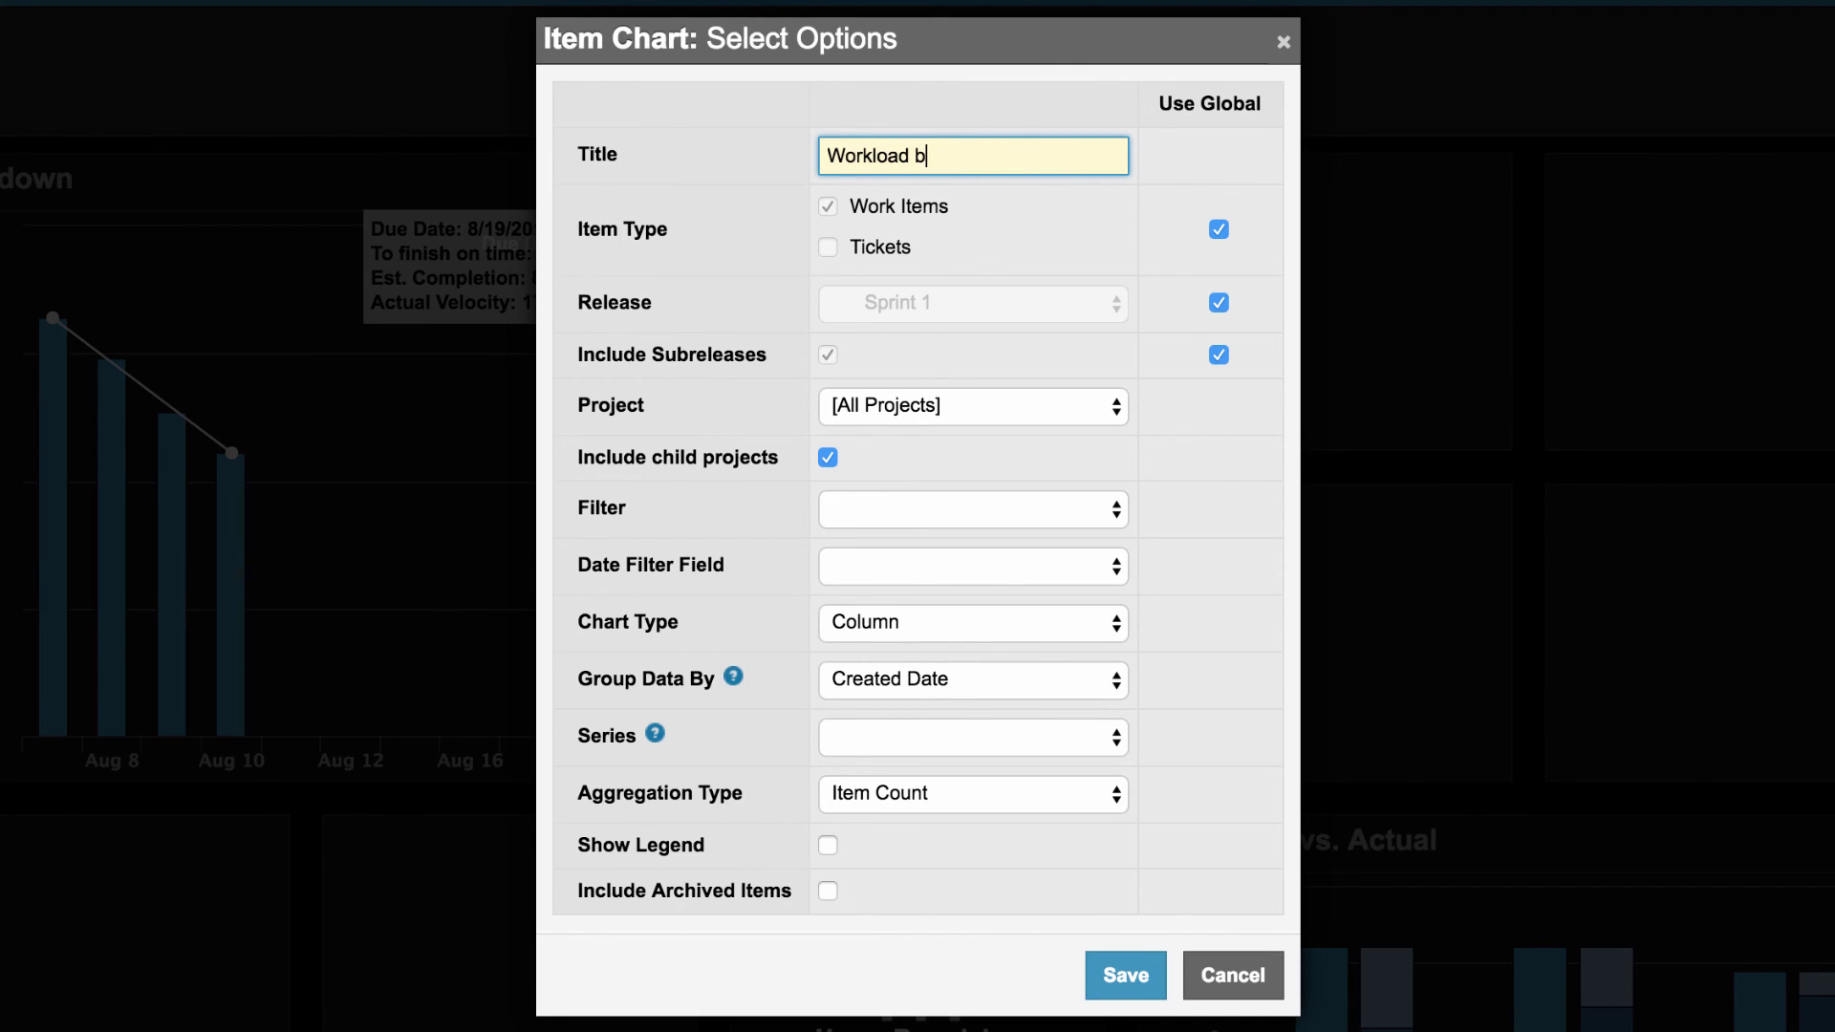
pyautogui.write('y user')
# Step: Configure the chart as an Item Count pie grouped by Assigned To with Workflow Step series
pyautogui.click(879, 793)
pyautogui.click(879, 792)
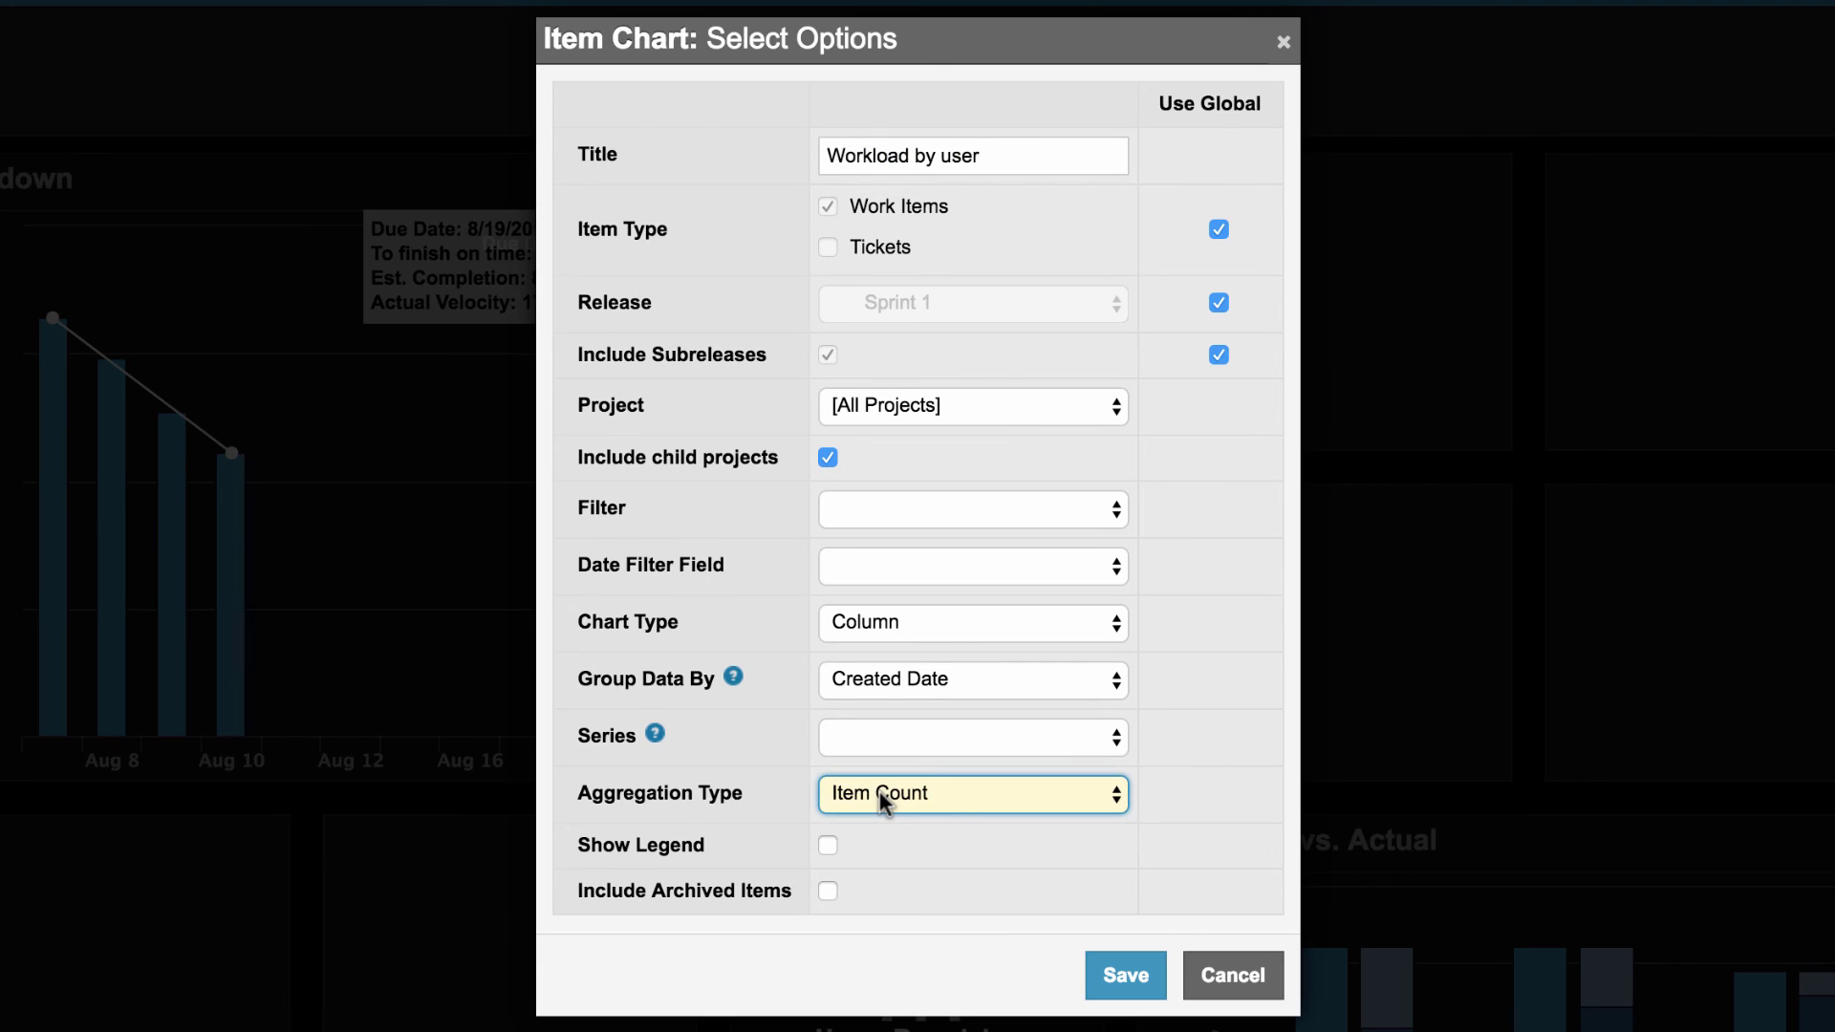
pyautogui.click(880, 680)
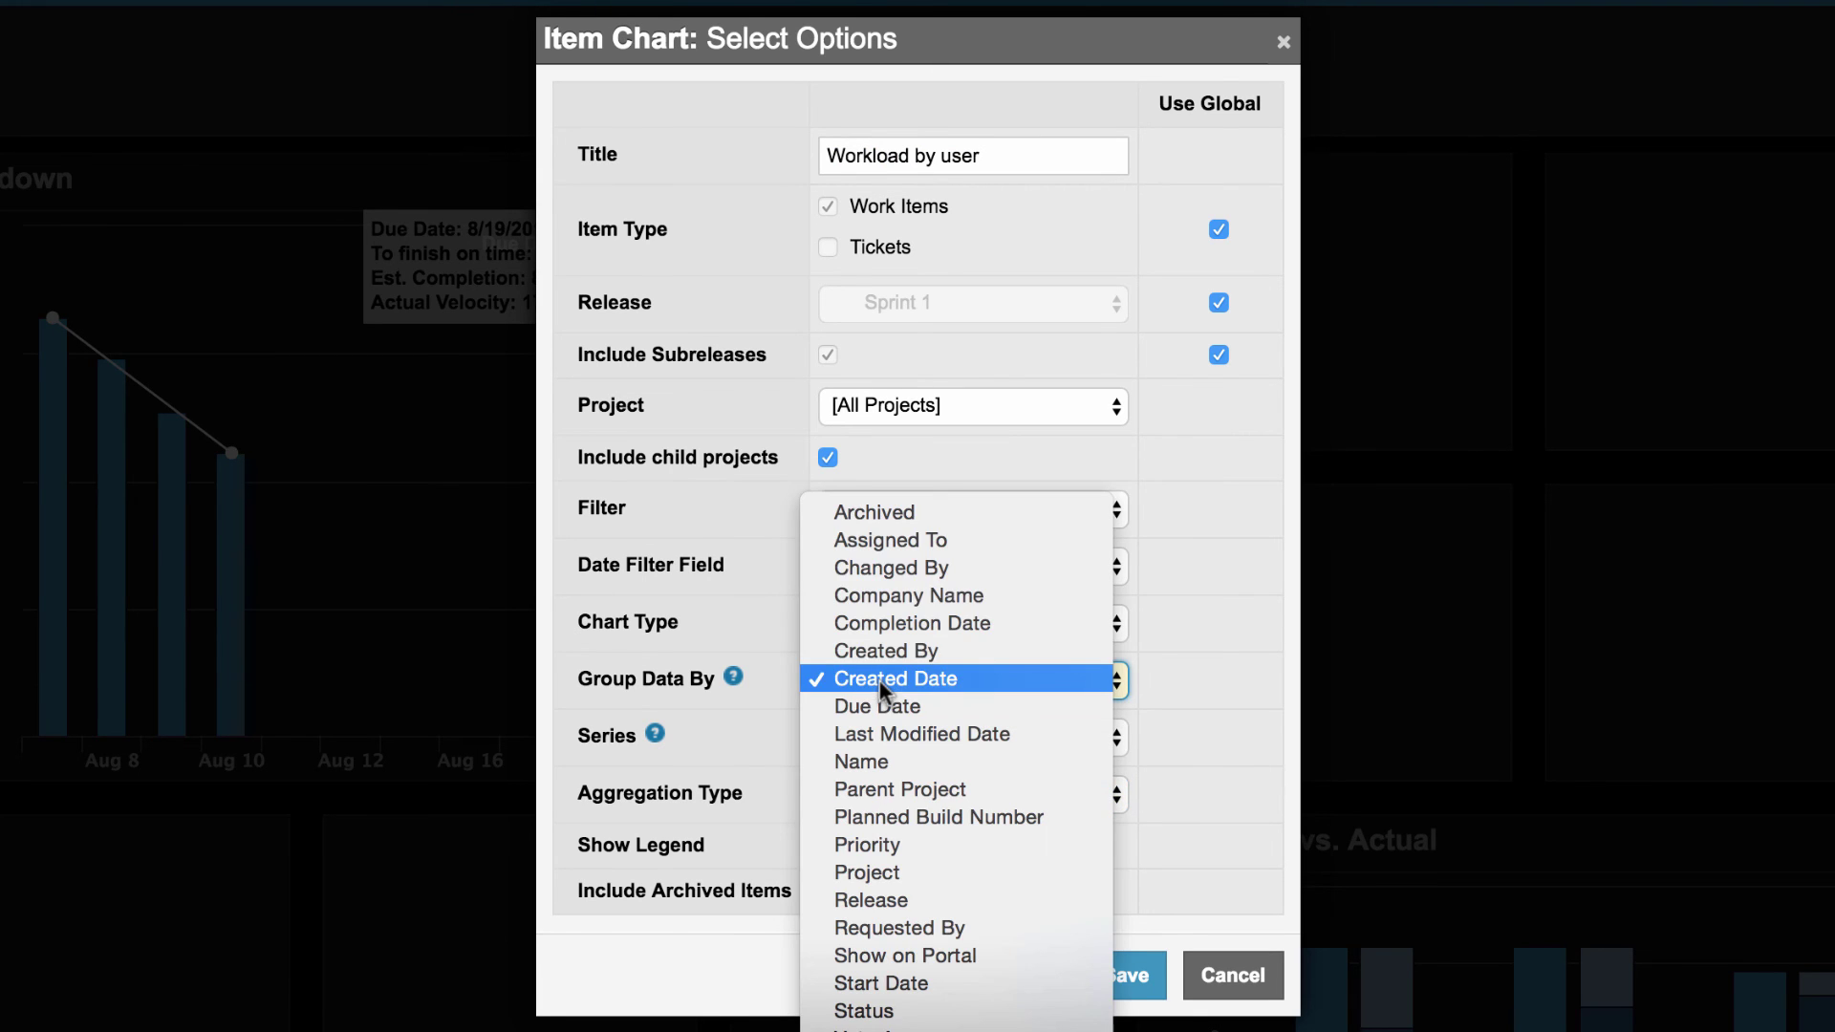
pyautogui.click(887, 539)
pyautogui.scroll(-3, 887, 653)
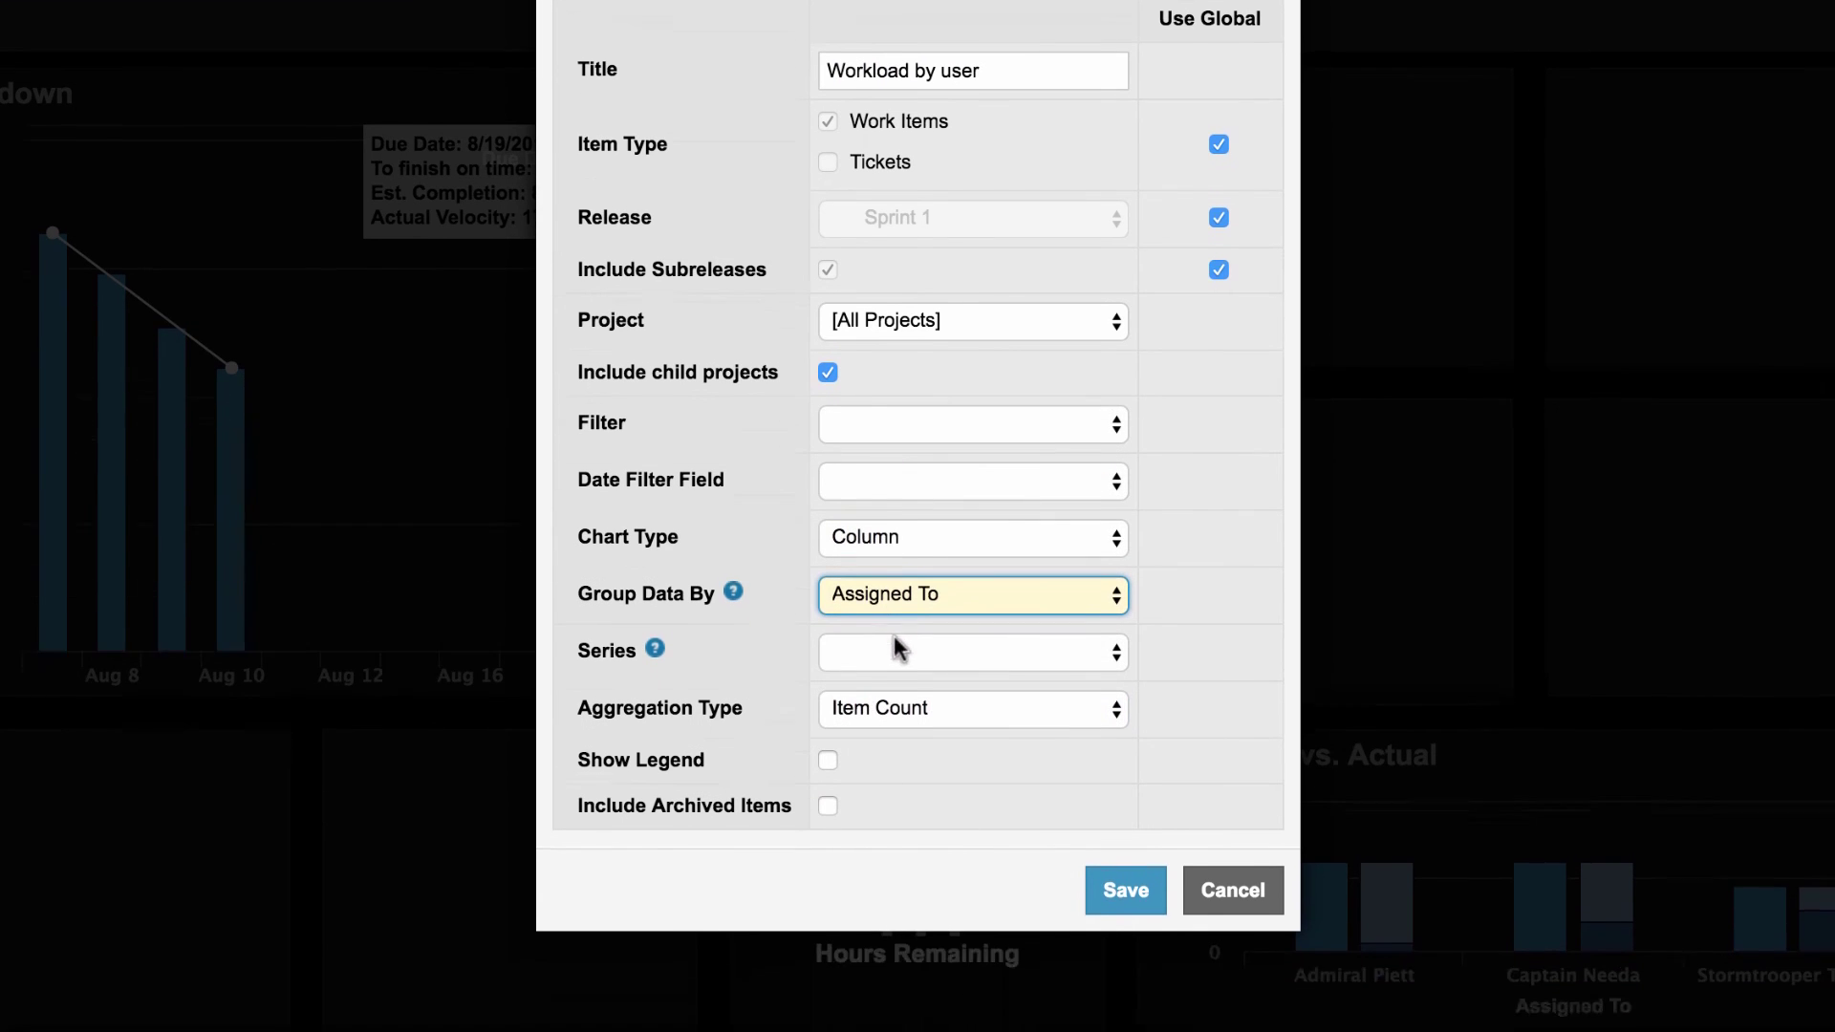
pyautogui.click(896, 599)
pyautogui.scroll(-3, 904, 713)
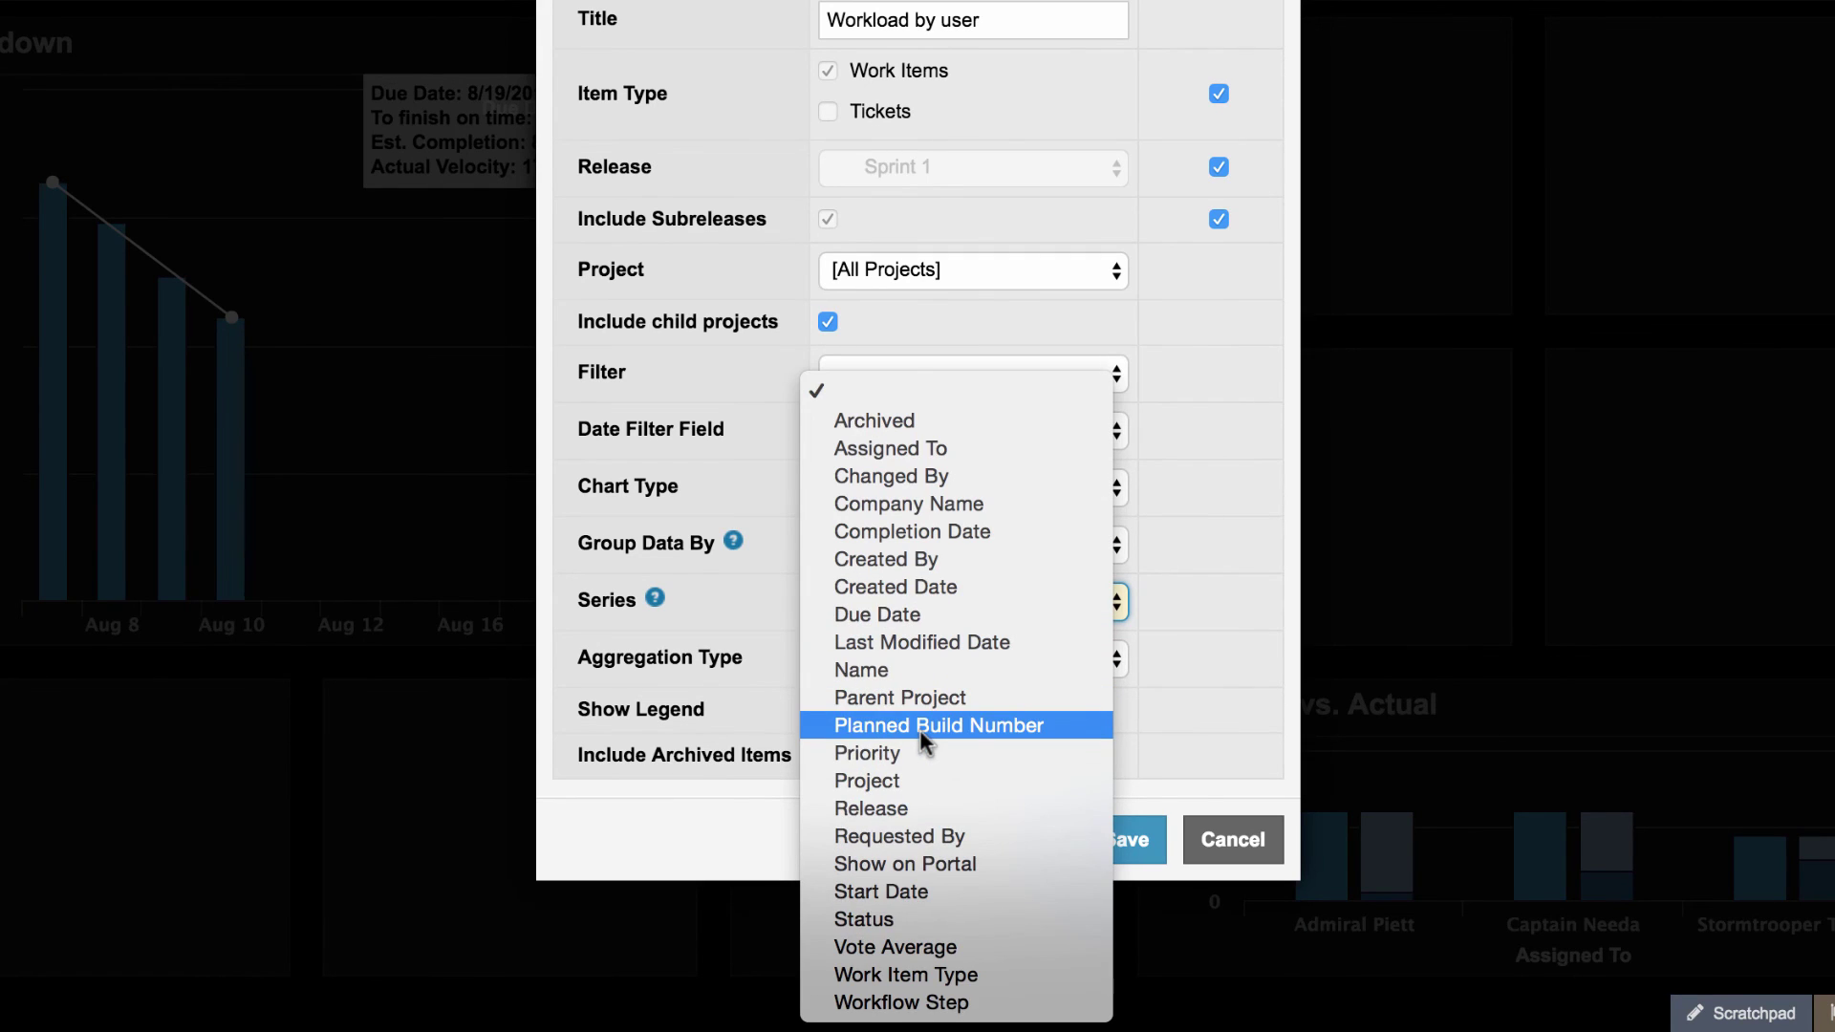
pyautogui.click(992, 1011)
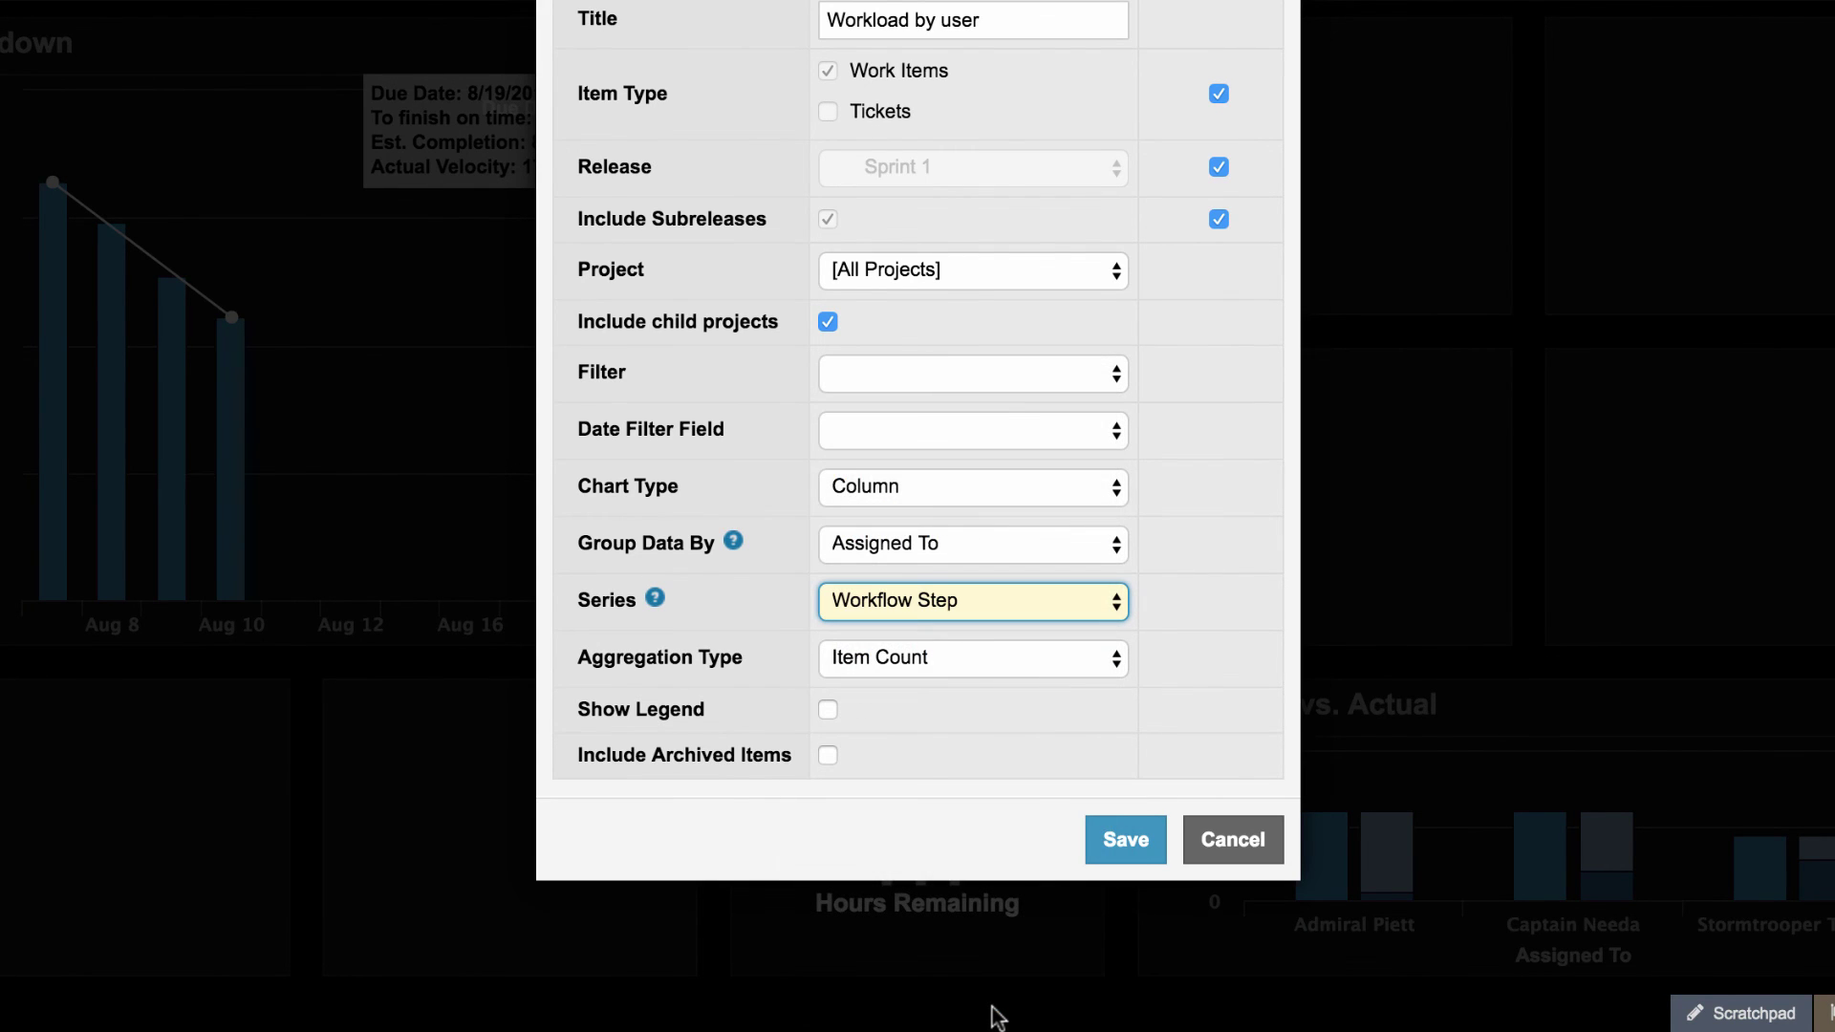
pyautogui.click(969, 480)
pyautogui.click(977, 519)
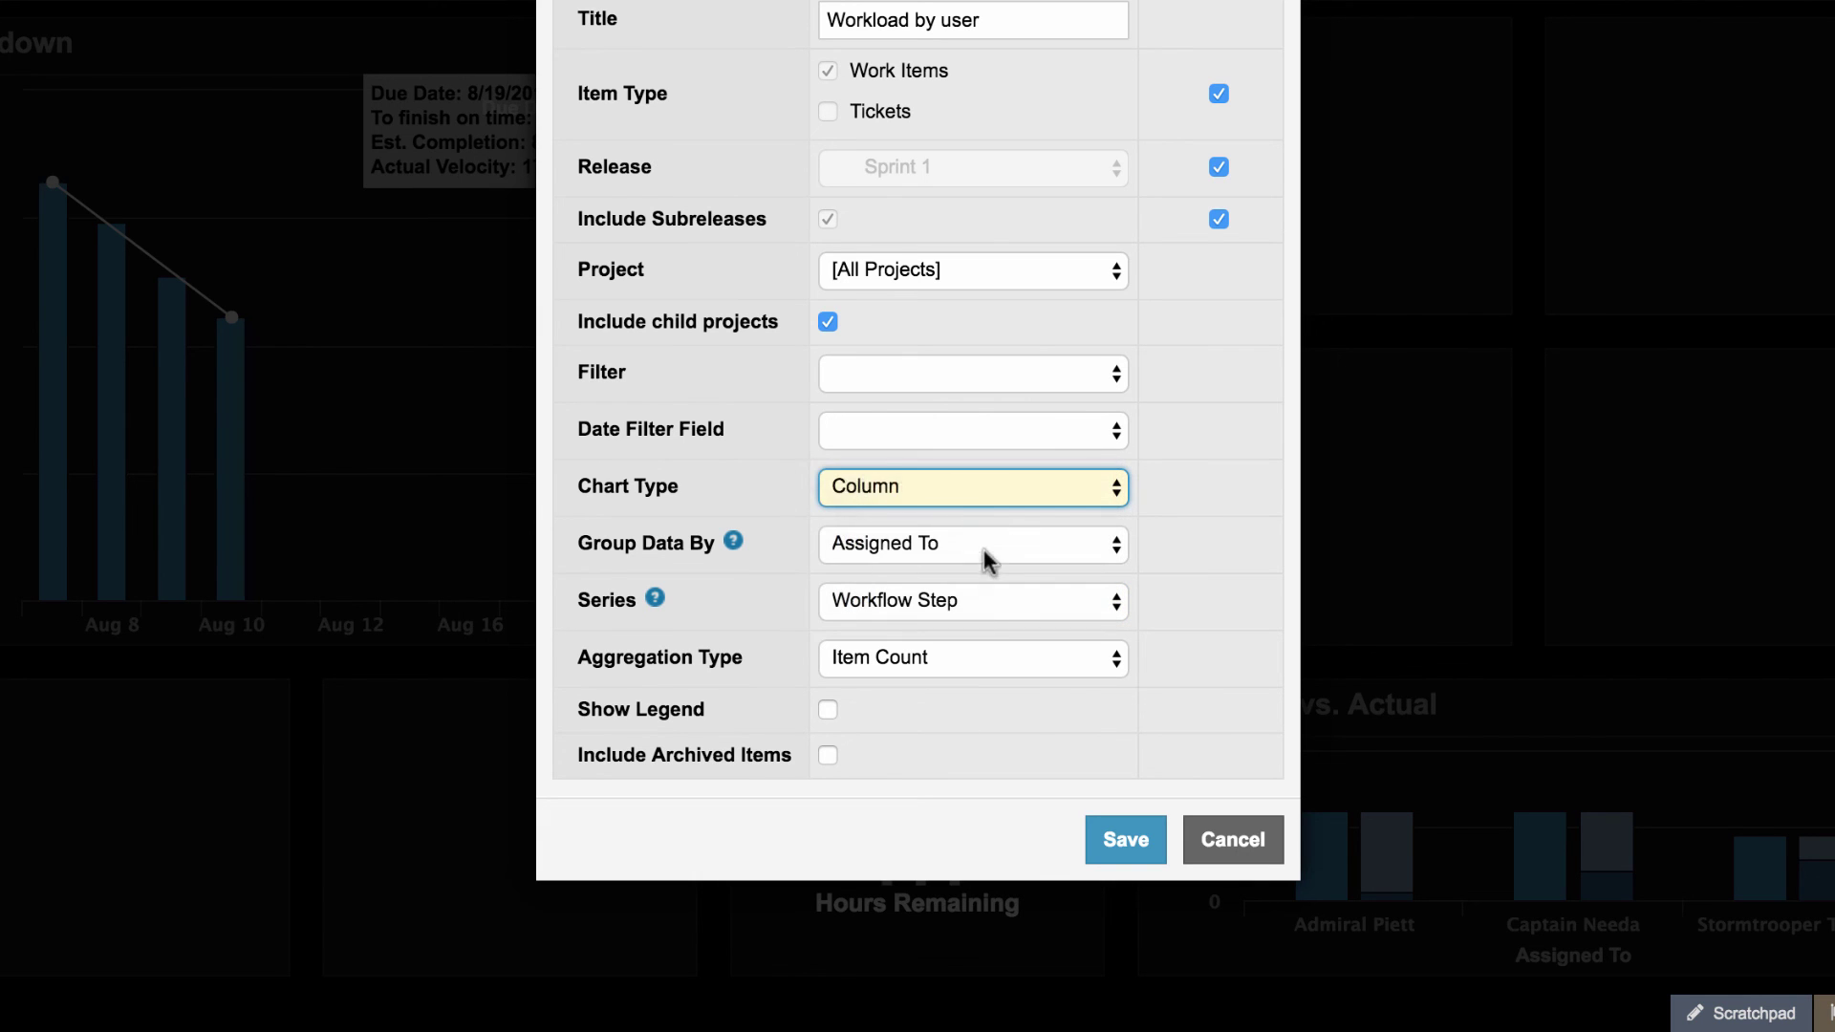
pyautogui.click(1142, 845)
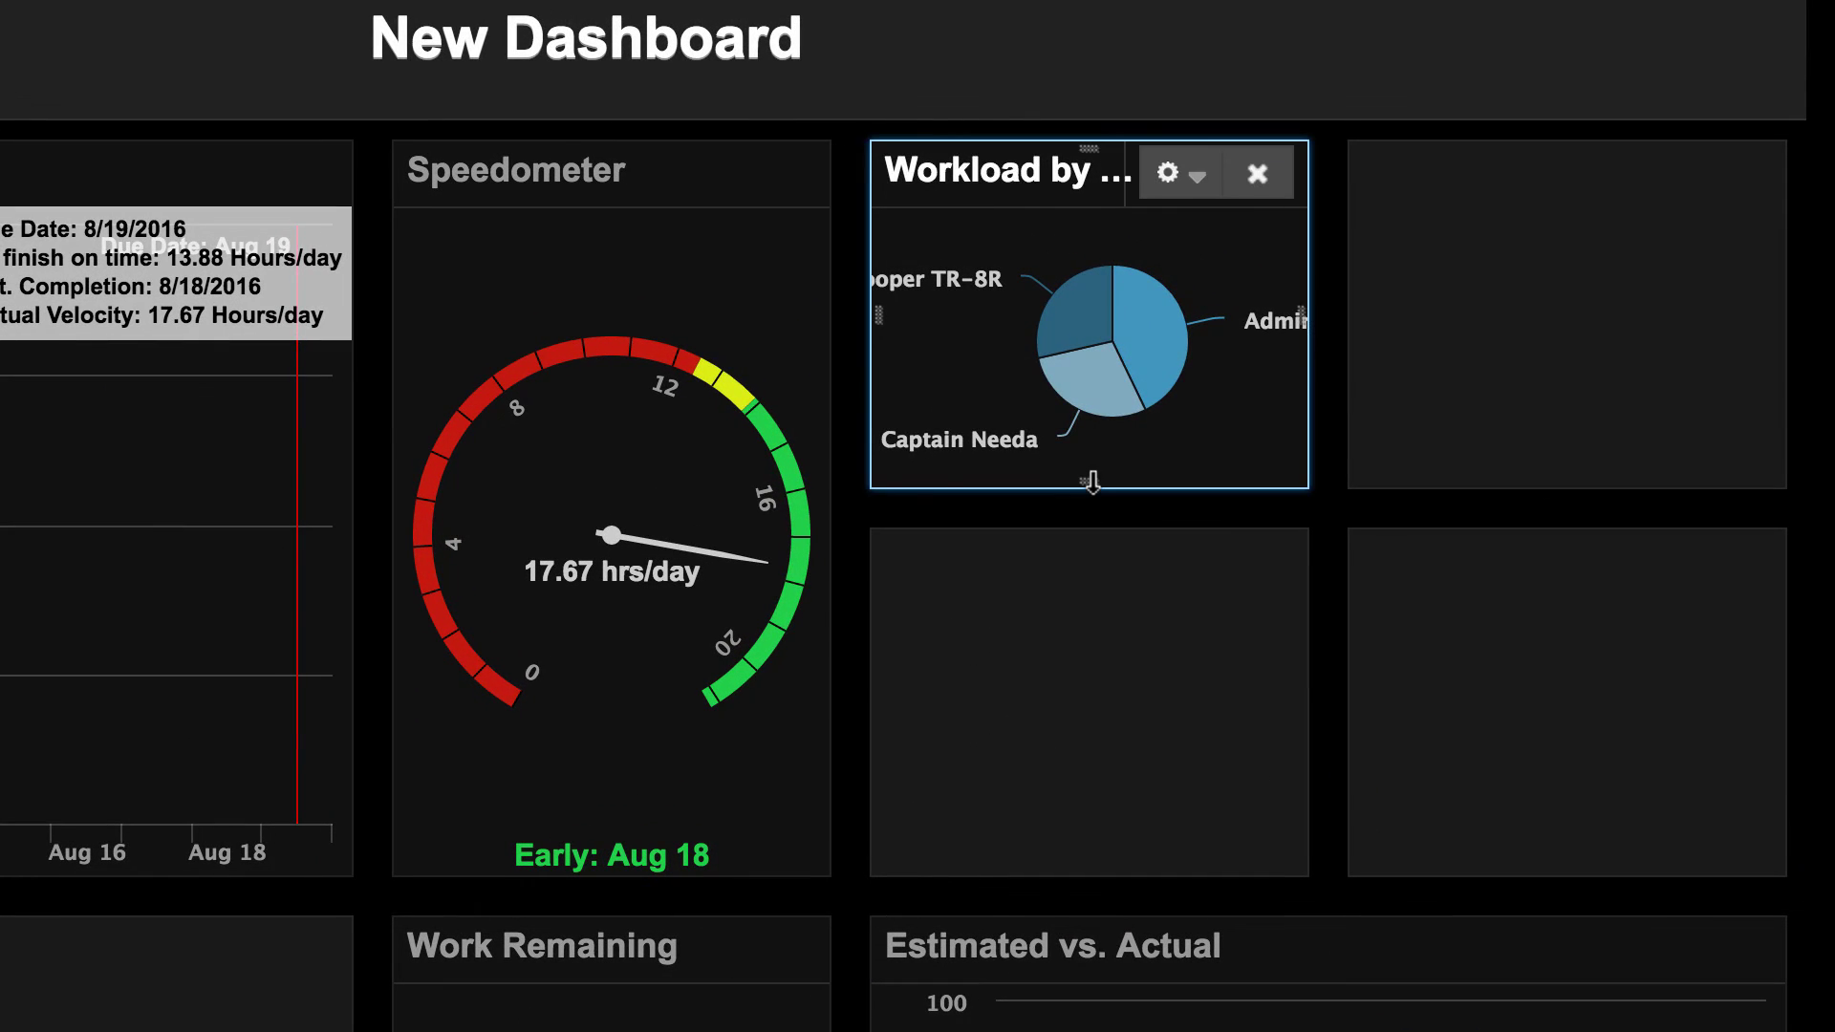
# Step: Stretch the Workload by user pie to two rows, widen it, and drill into one assignee
pyautogui.moveTo(1323, 306); pyautogui.dragTo(1335, 449)
pyautogui.moveTo(1105, 647); pyautogui.dragTo(1115, 726)
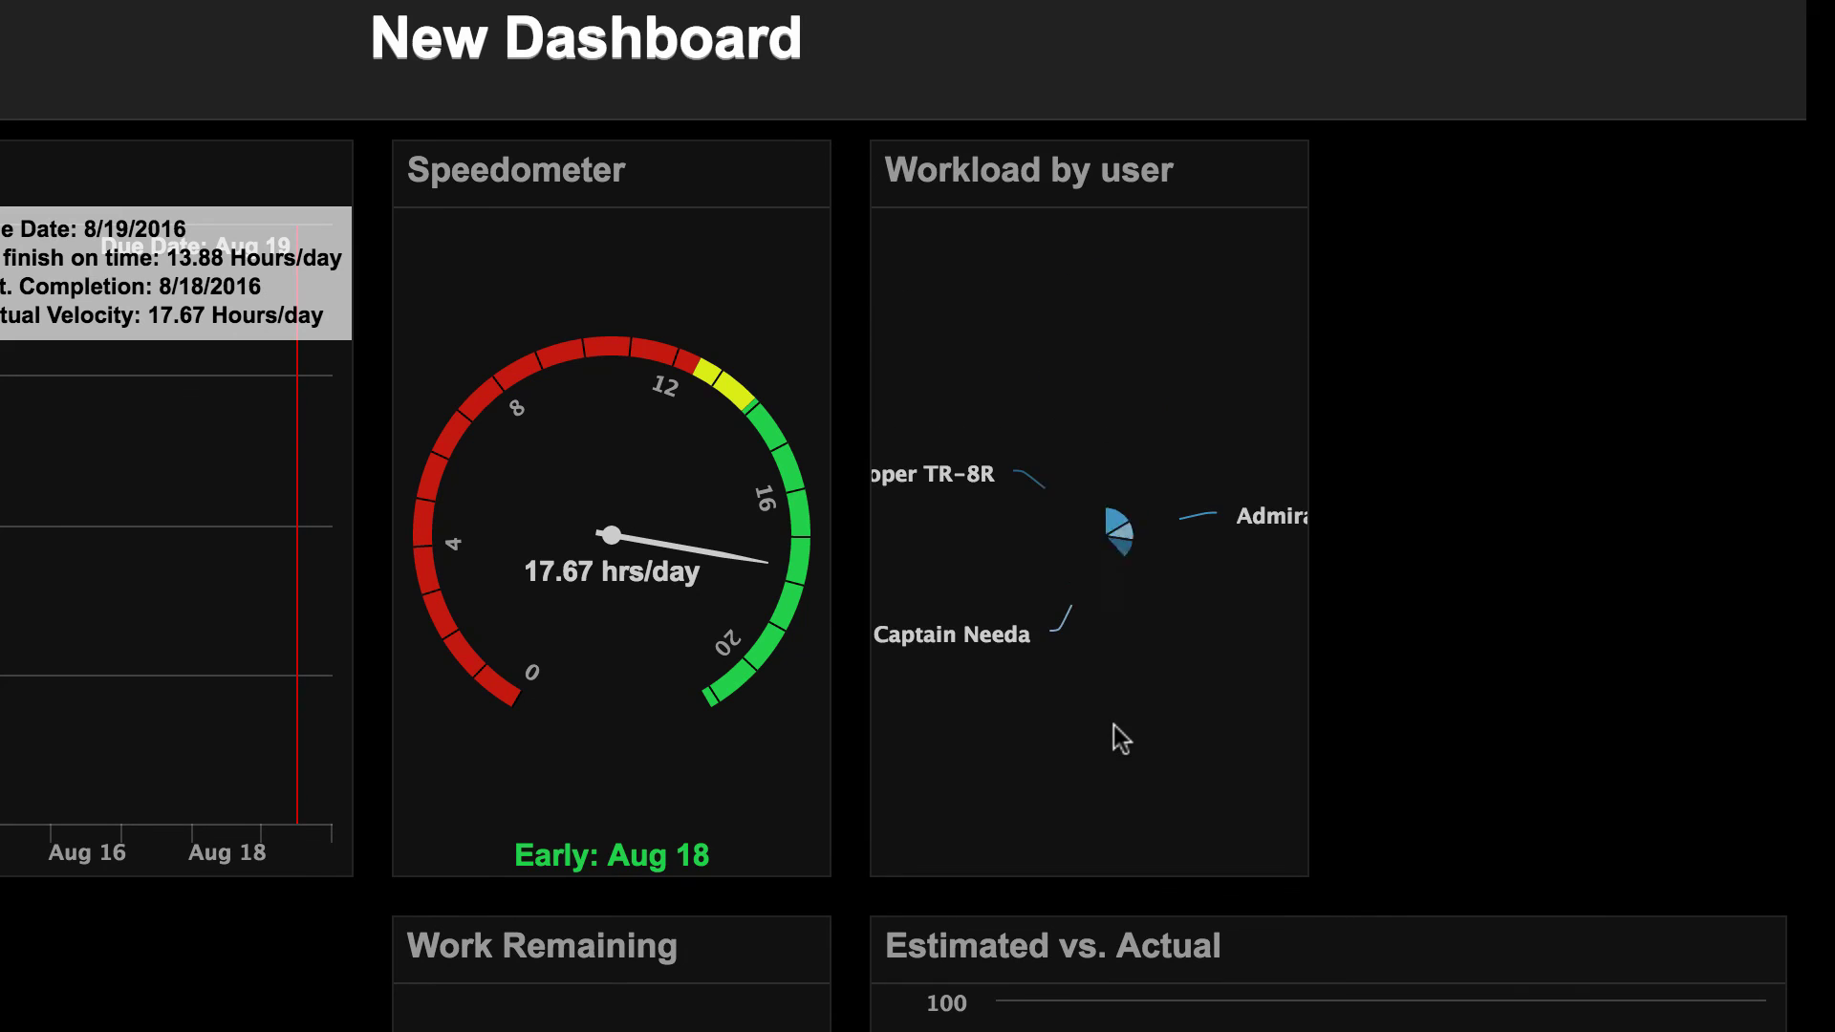
pyautogui.moveTo(1262, 549)
pyautogui.moveTo(1301, 512); pyautogui.dragTo(1625, 520)
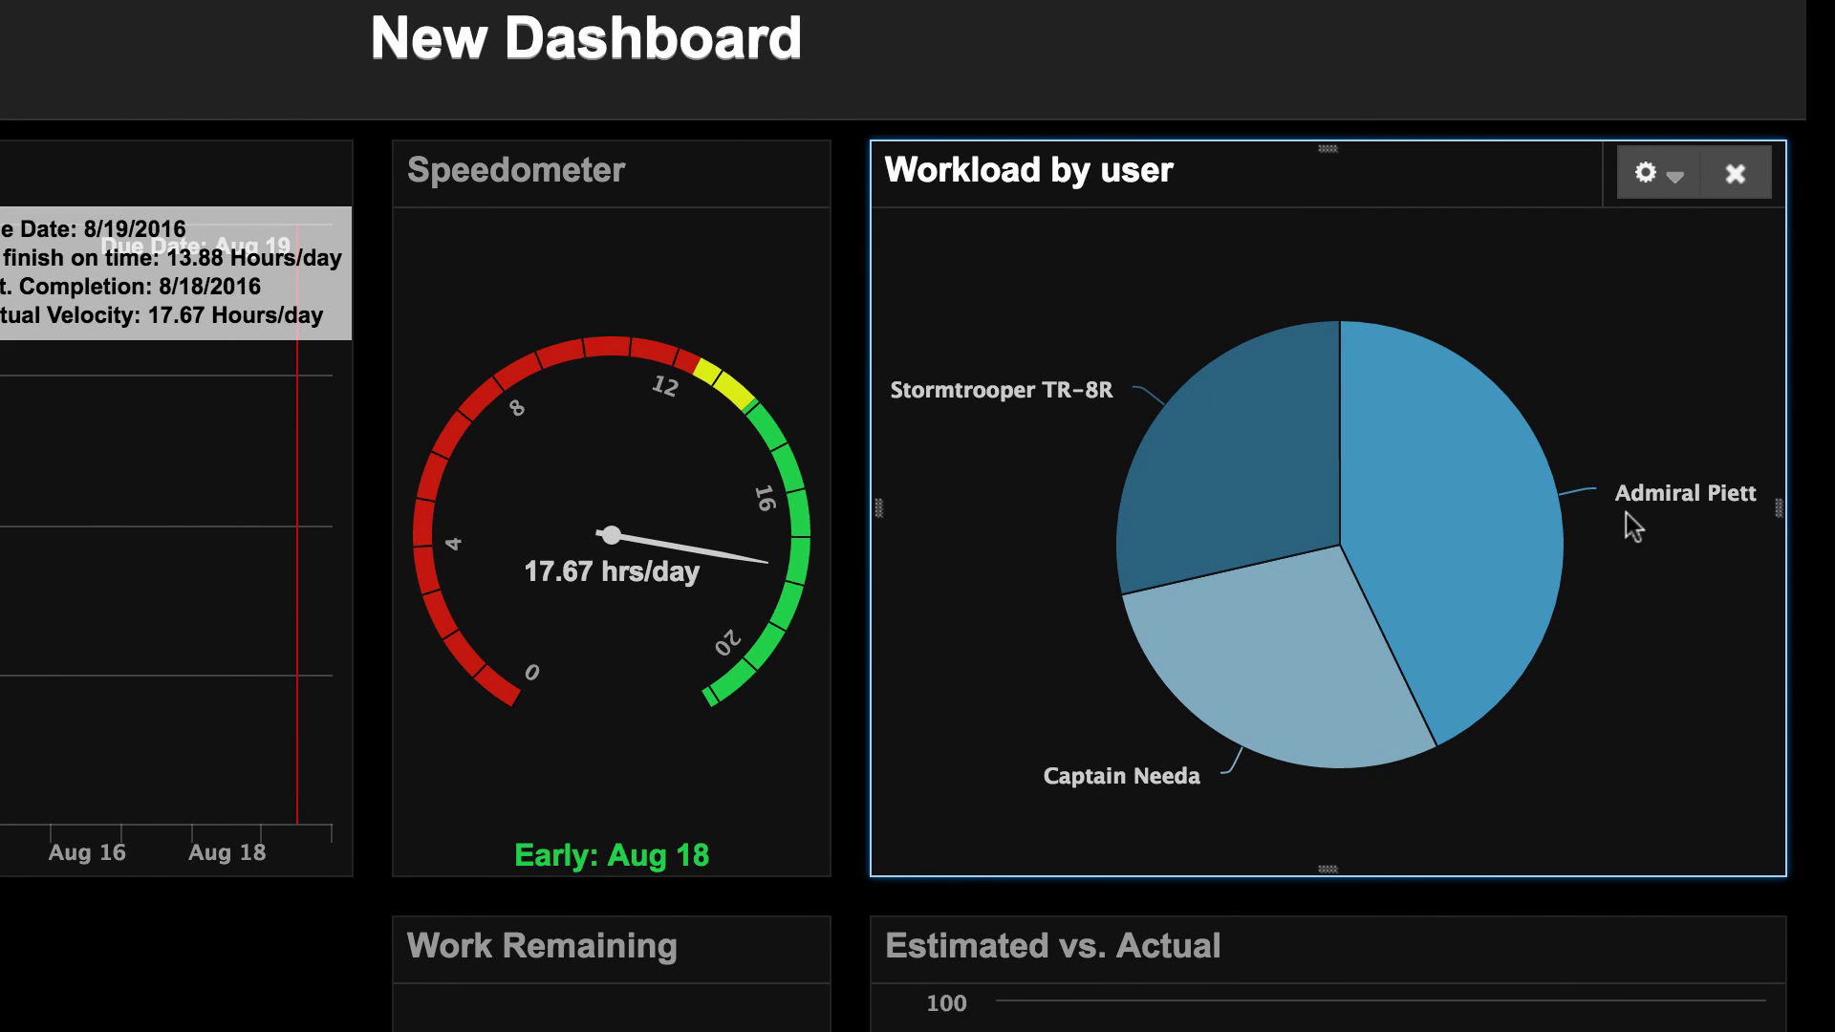
pyautogui.click(1487, 543)
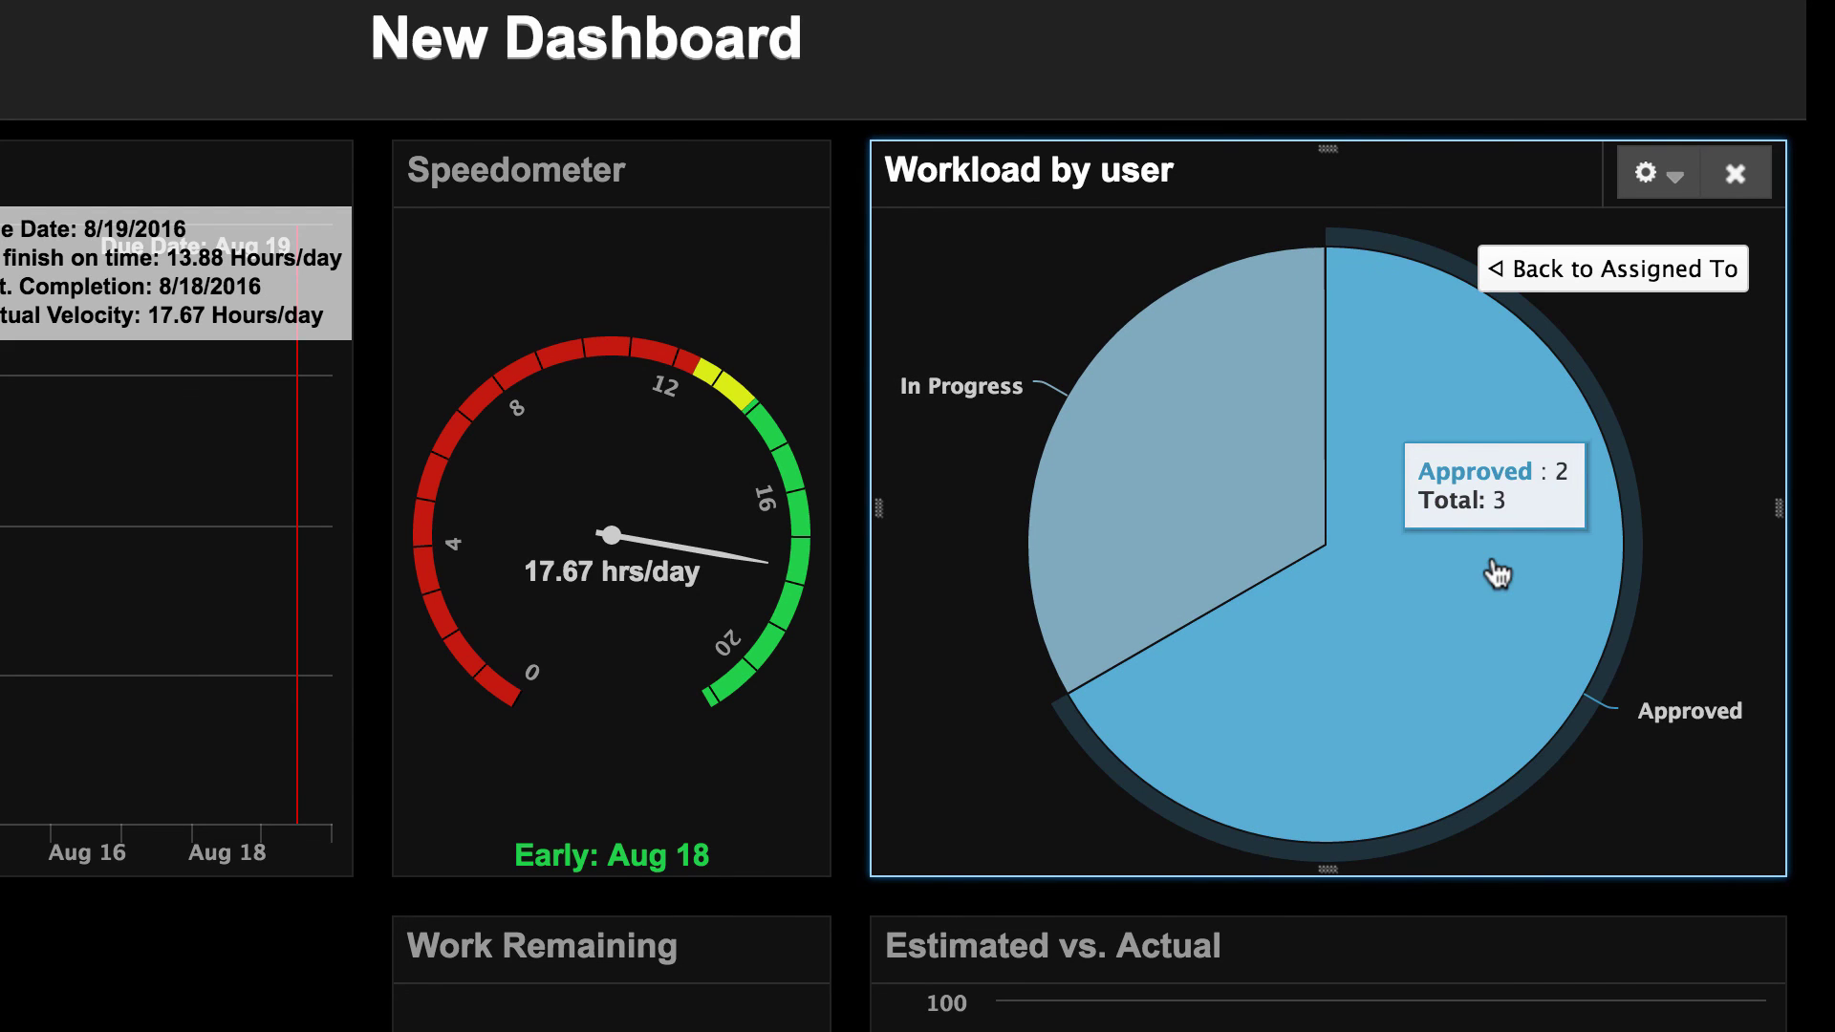
pyautogui.moveTo(1233, 562)
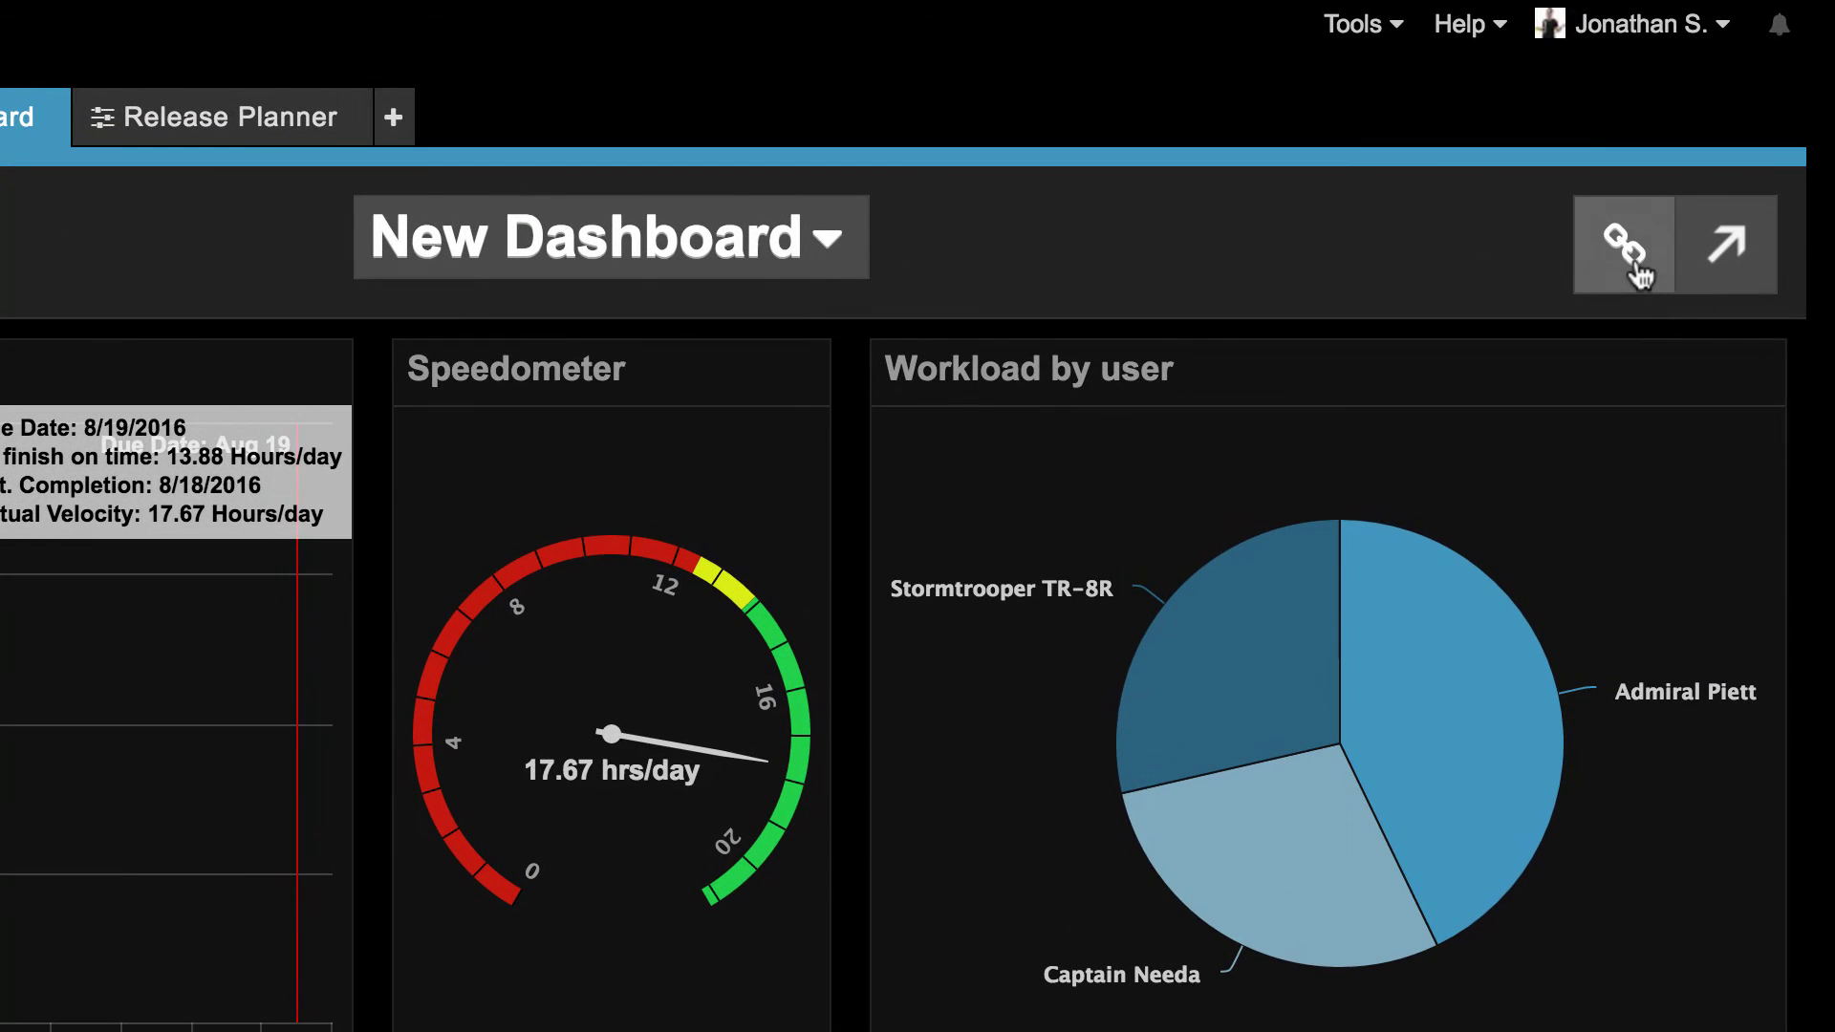
# Step: Generate a public Create URL link for New Dashboard and copy it
pyautogui.click(1600, 164)
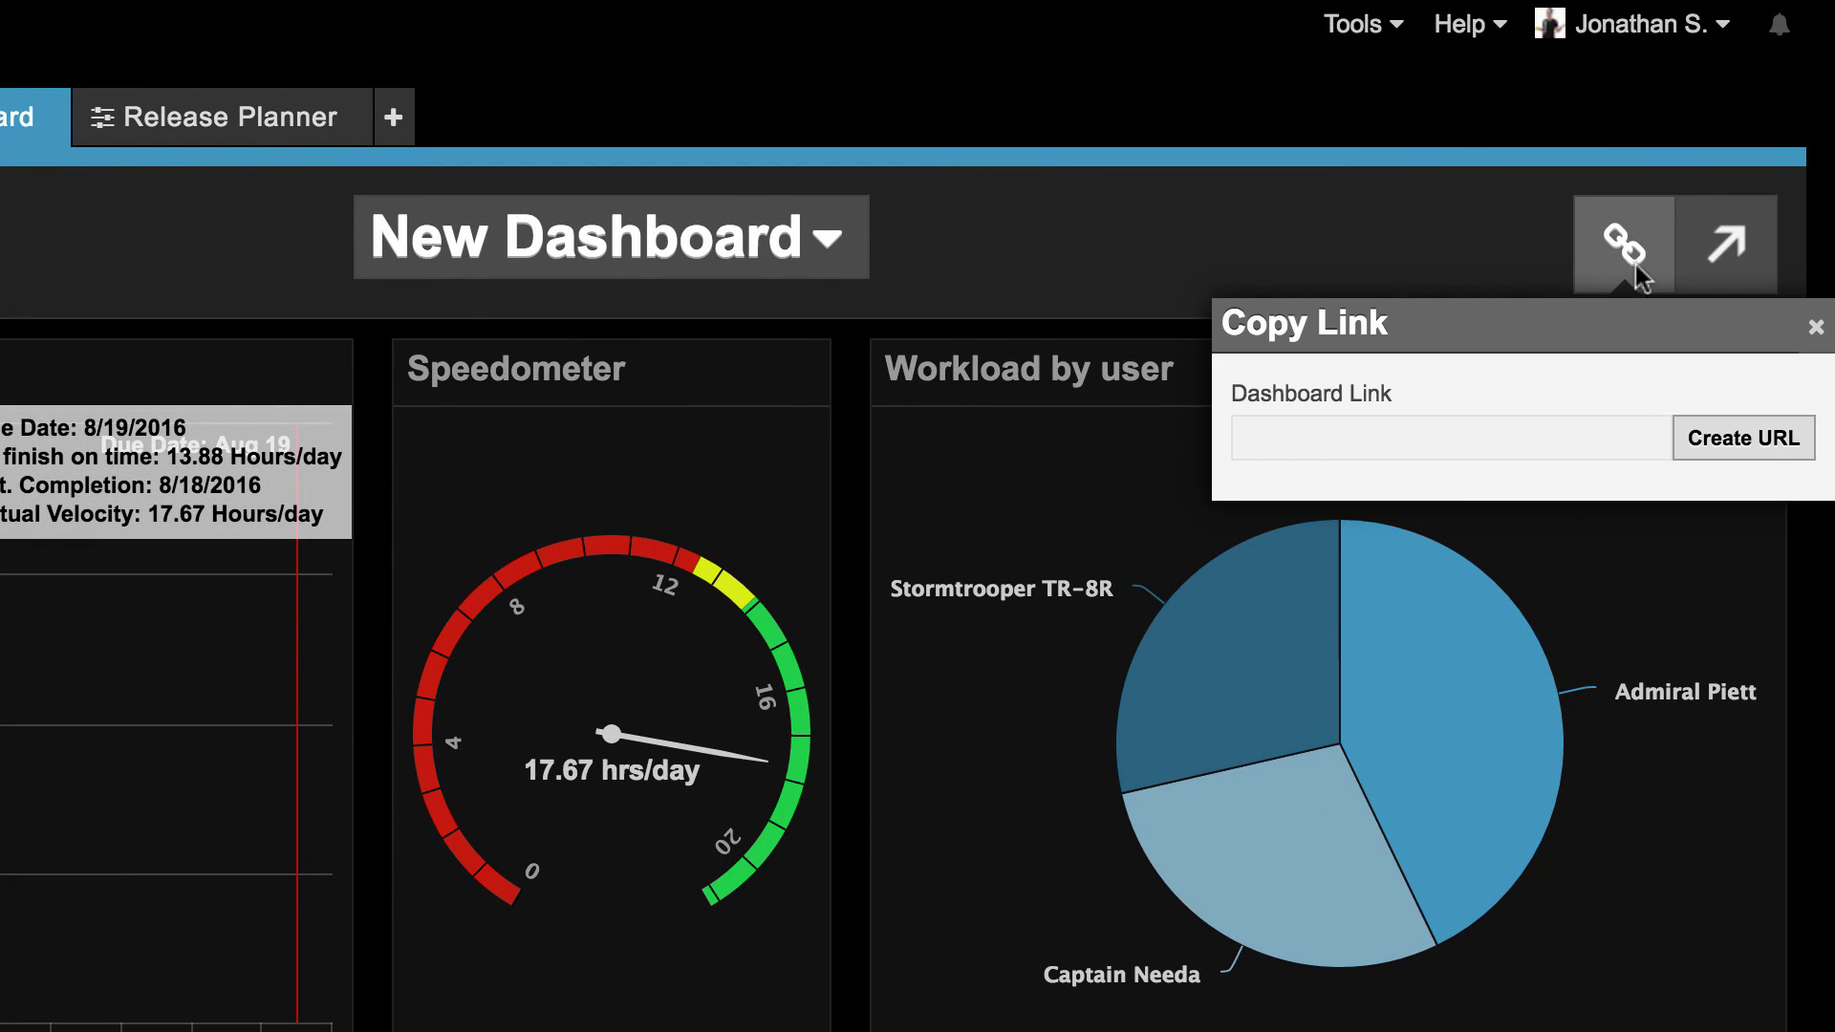
pyautogui.click(1736, 440)
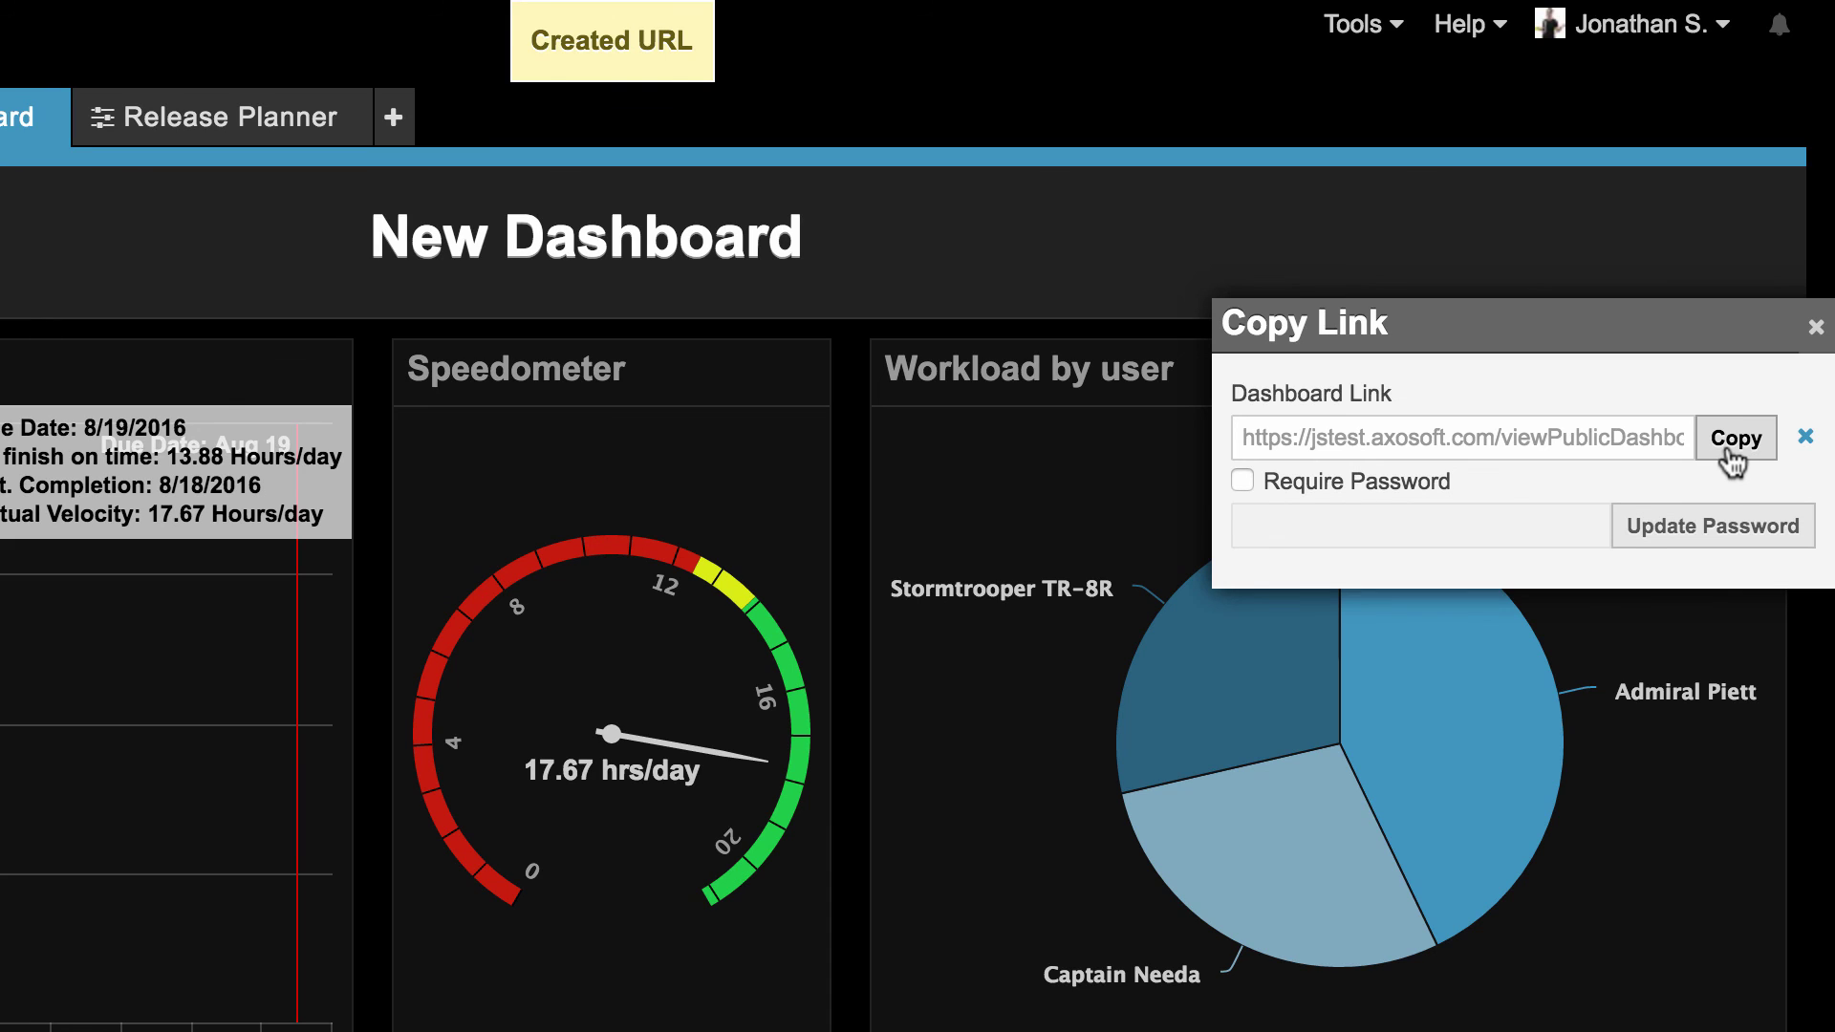
pyautogui.click(1730, 456)
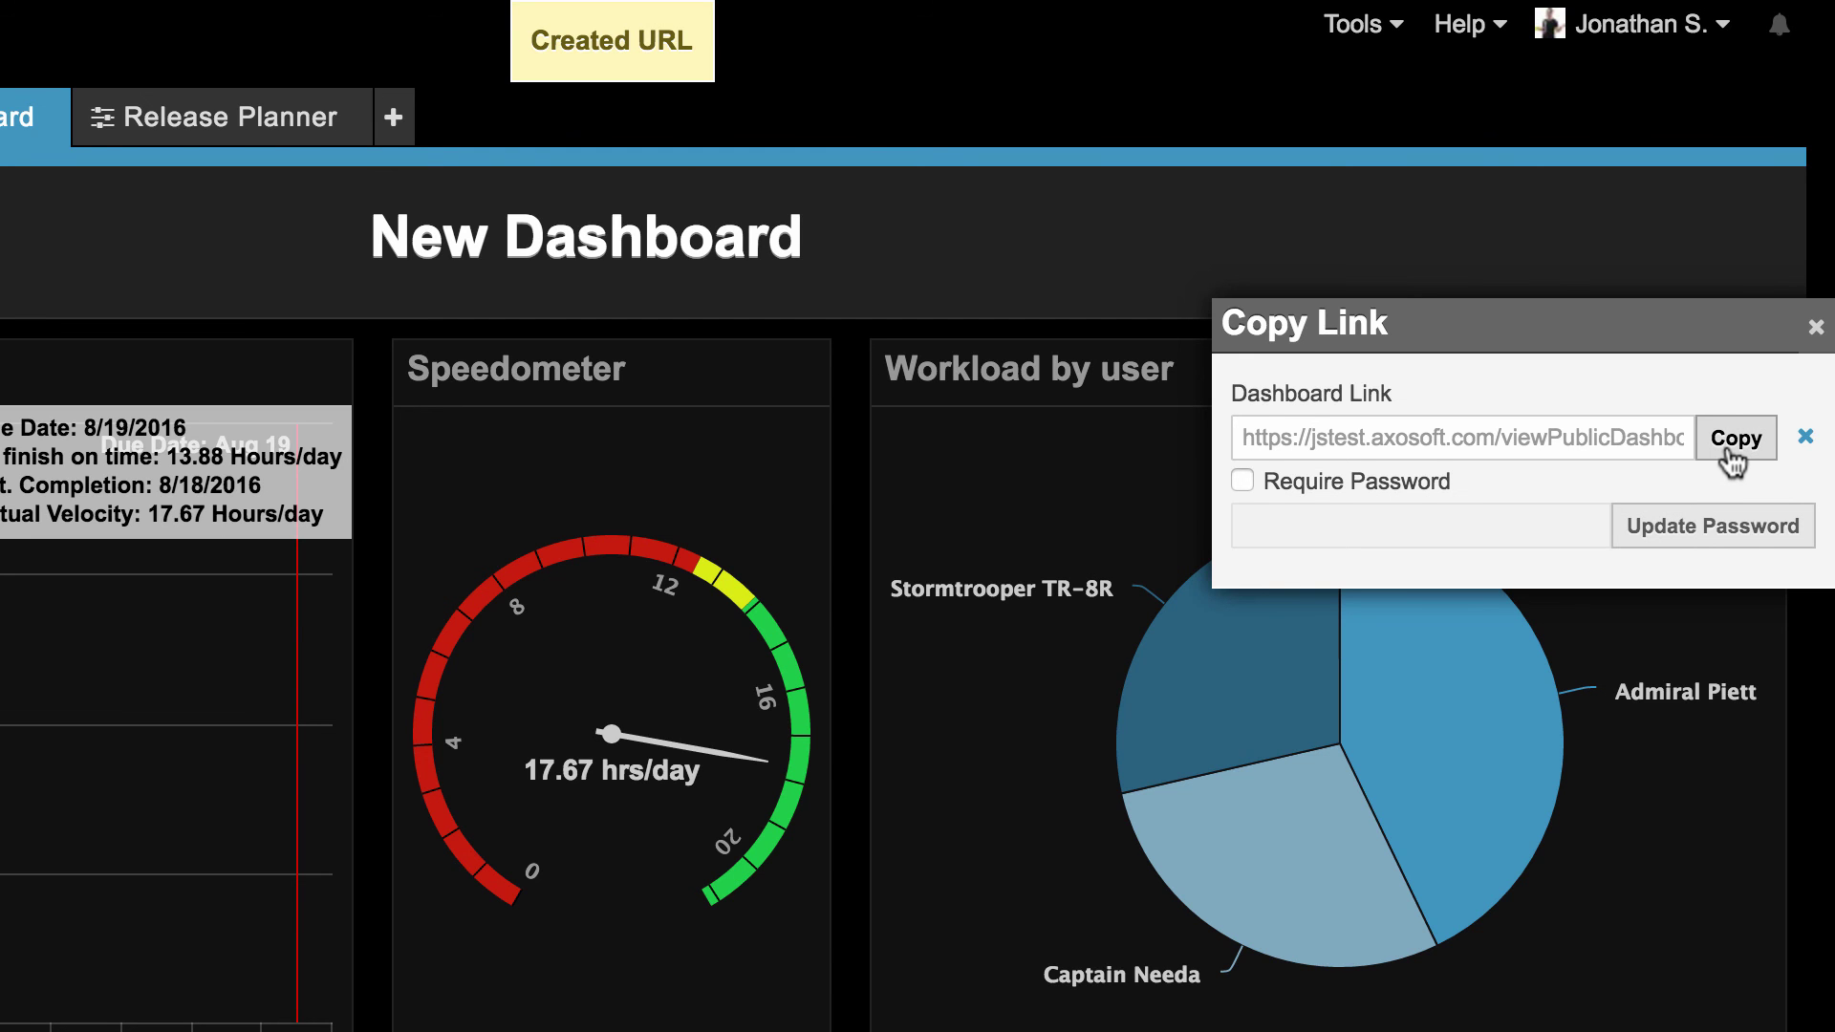